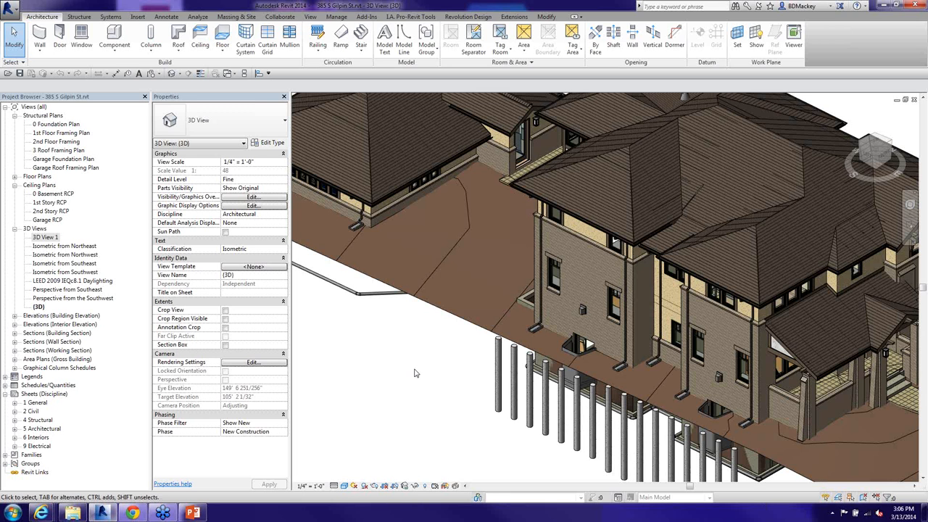
Switch to Internet Explorer and review the past-projects slideshow from the first Sunrise Bank of Arizona image through the tenth, then close it.
{"action": "left_click", "coordinate": [41, 513]}
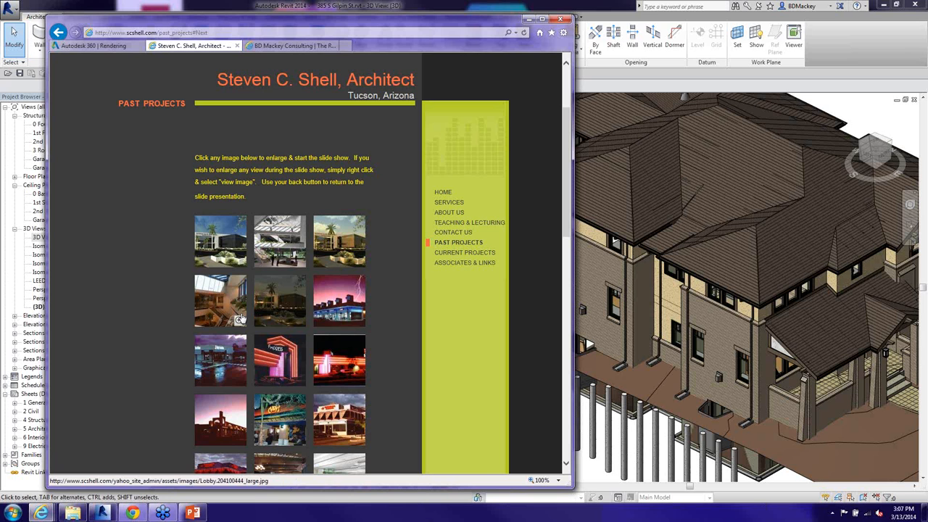
{"action": "left_click", "coordinate": [219, 240]}
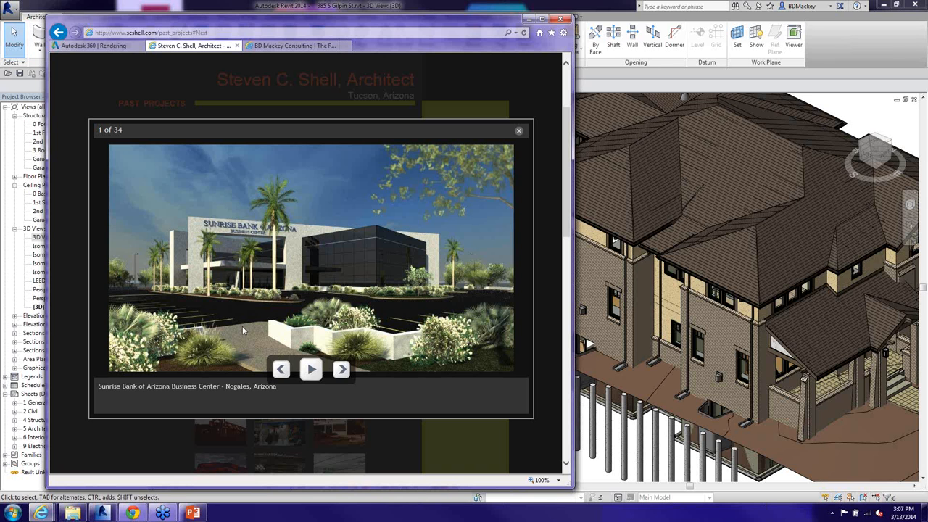
{"action": "left_click", "coordinate": [341, 370]}
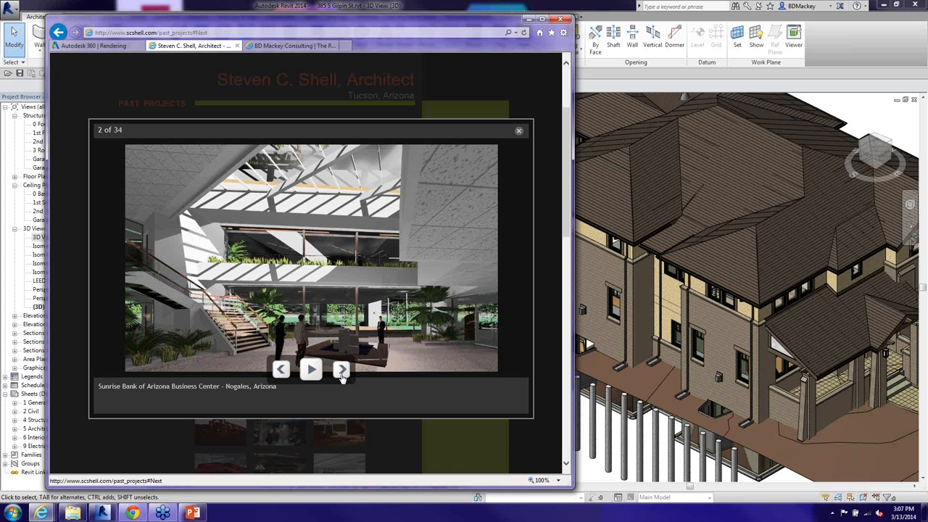
{"action": "left_click", "coordinate": [341, 371]}
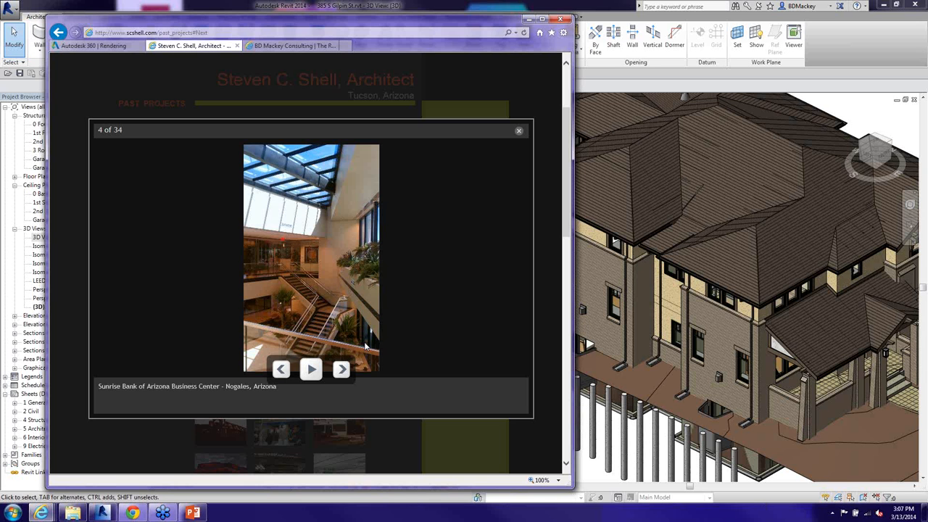
{"action": "left_click", "coordinate": [341, 370]}
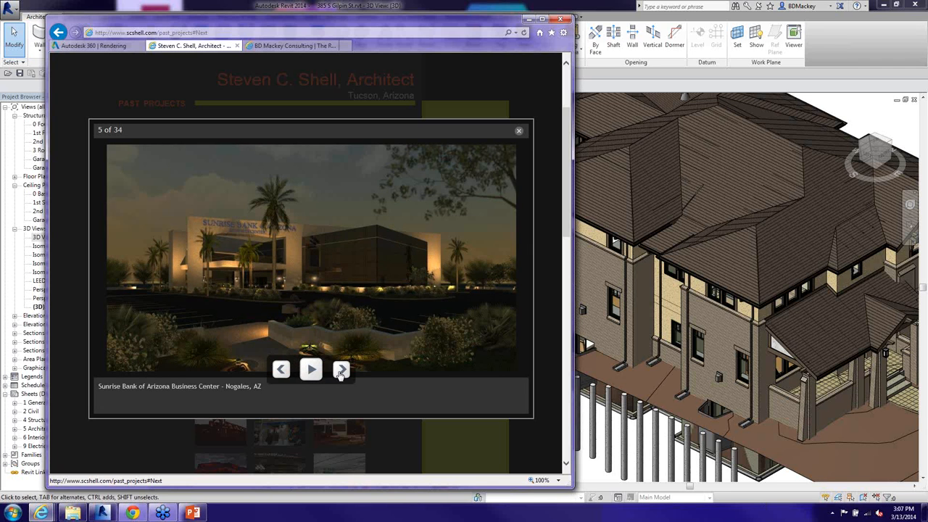
{"action": "left_click", "coordinate": [340, 371]}
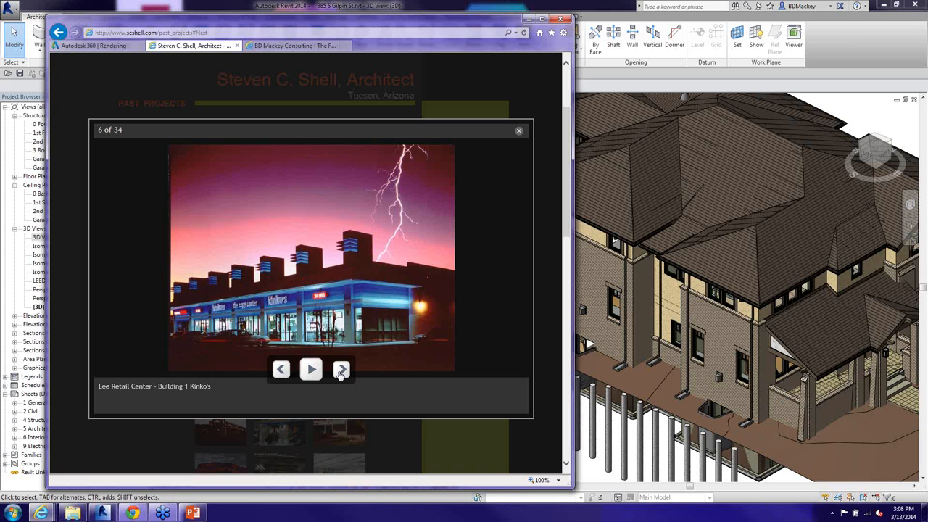
{"action": "left_click", "coordinate": [341, 370]}
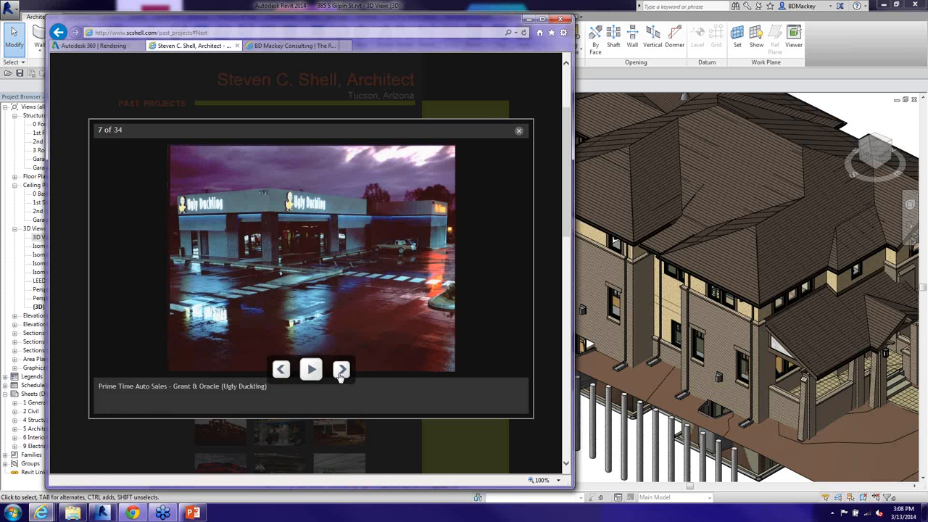
{"action": "left_click", "coordinate": [340, 370]}
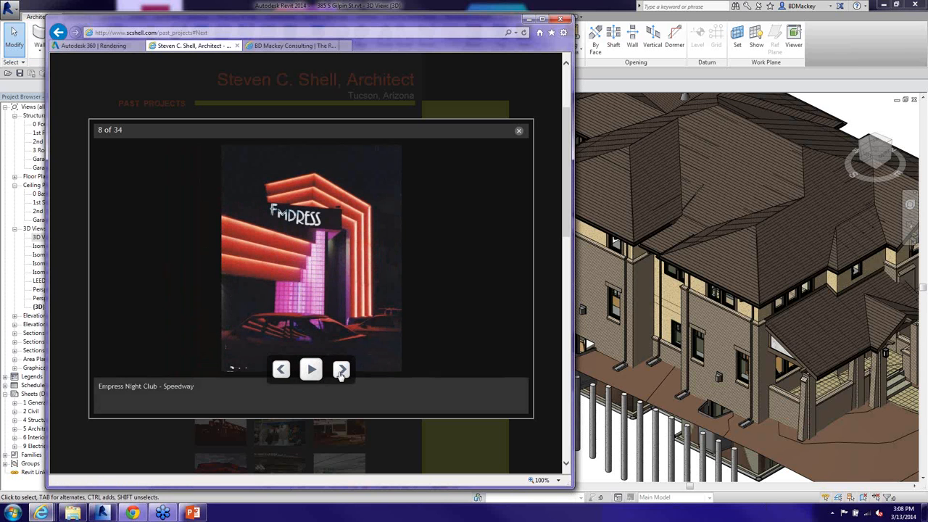
{"action": "left_click", "coordinate": [341, 370]}
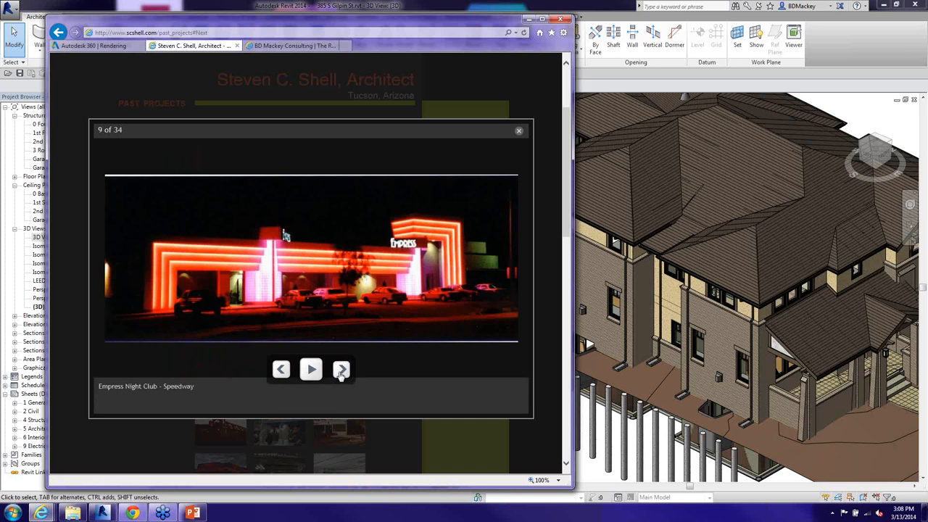
{"action": "left_click", "coordinate": [341, 371]}
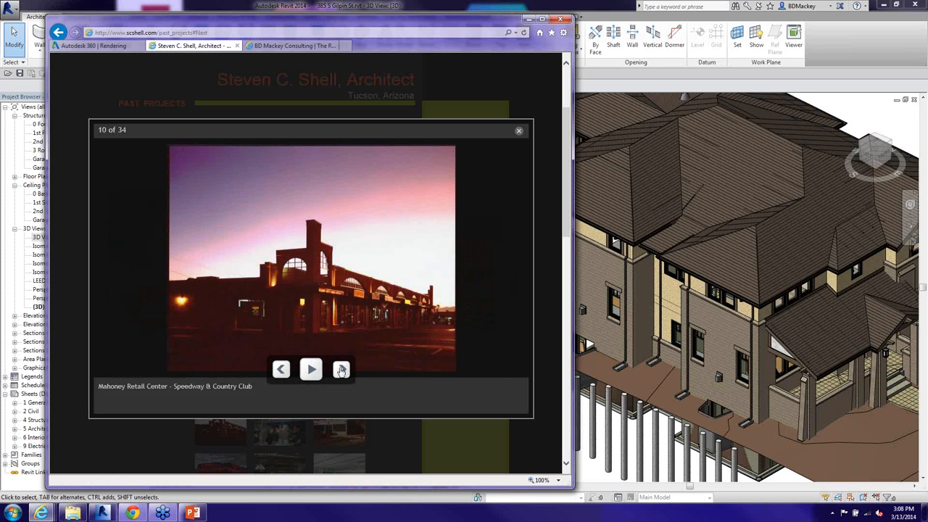
{"action": "left_click", "coordinate": [519, 132]}
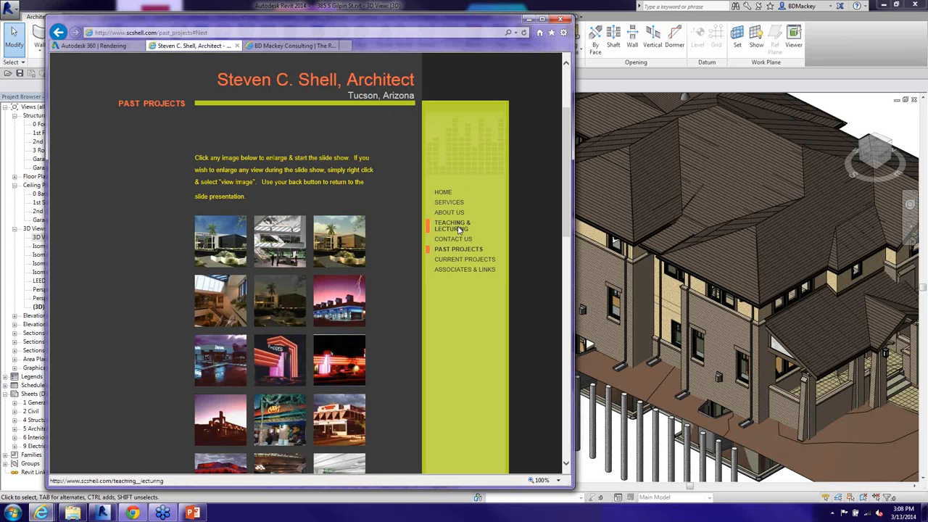
View the Bank of Tucson interior rendering with the staircase in the past-projects gallery, then return to Revit.
{"action": "scroll", "coordinate": [458, 231], "scroll_direction": "down", "scroll_amount": 1}
{"action": "scroll", "coordinate": [459, 231], "scroll_direction": "down", "scroll_amount": 5}
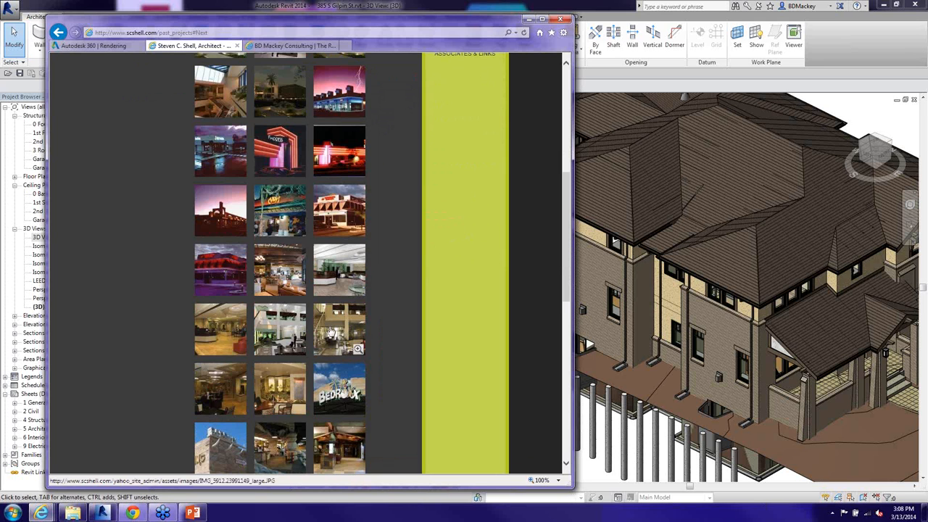
{"action": "left_click", "coordinate": [288, 327]}
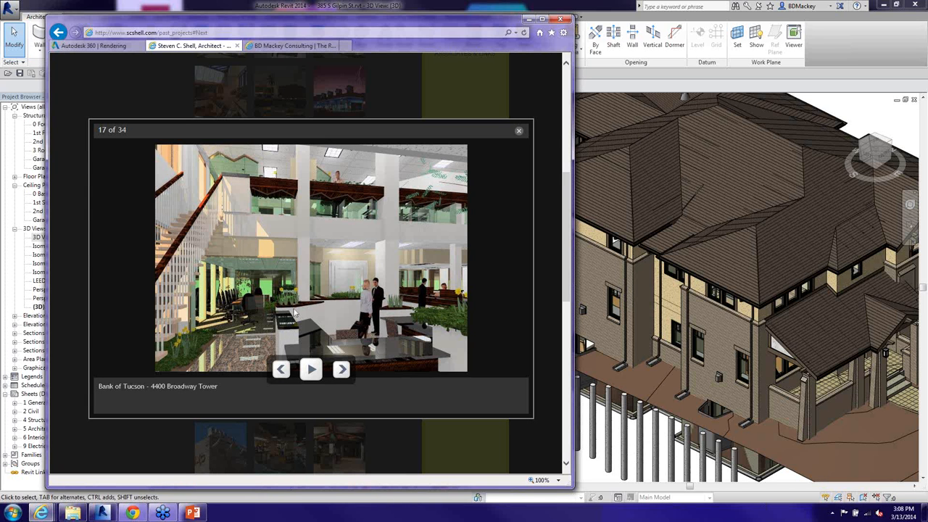
{"action": "left_click", "coordinate": [528, 20]}
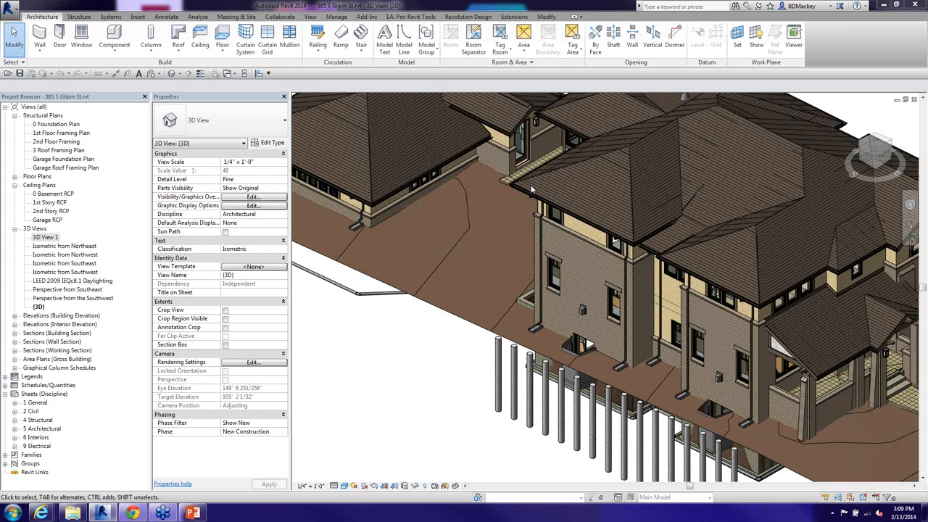
{"action": "middle_click_drag", "start_coordinate": [529, 226], "coordinate": [507, 246]}
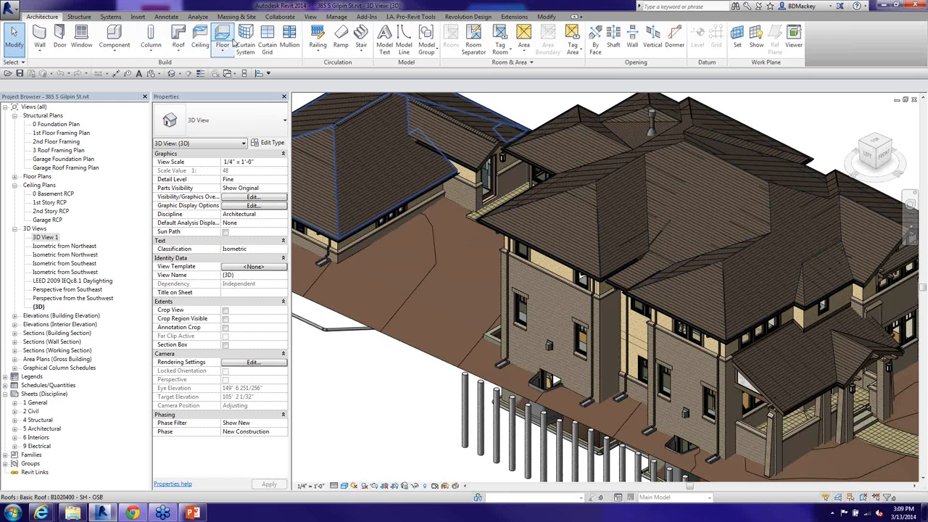
{"action": "left_click", "coordinate": [312, 18]}
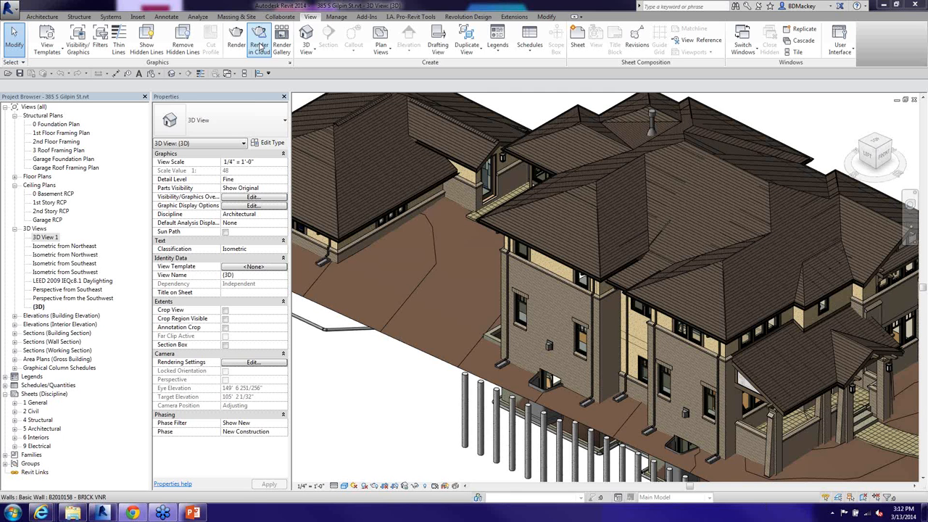
{"action": "left_click", "coordinate": [261, 46]}
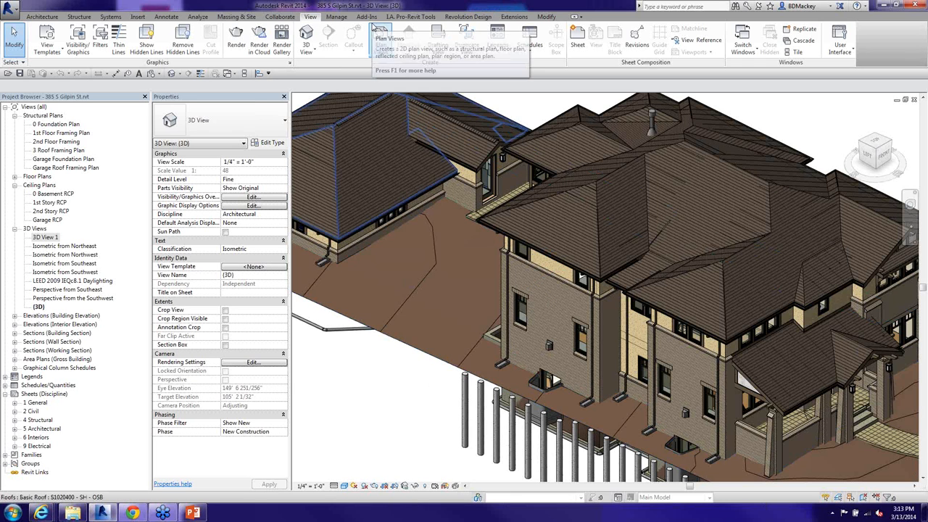
Examine the project's site on the map in the Location Weather and Site settings, leaving the settings without saving.
{"action": "left_click", "coordinate": [339, 16]}
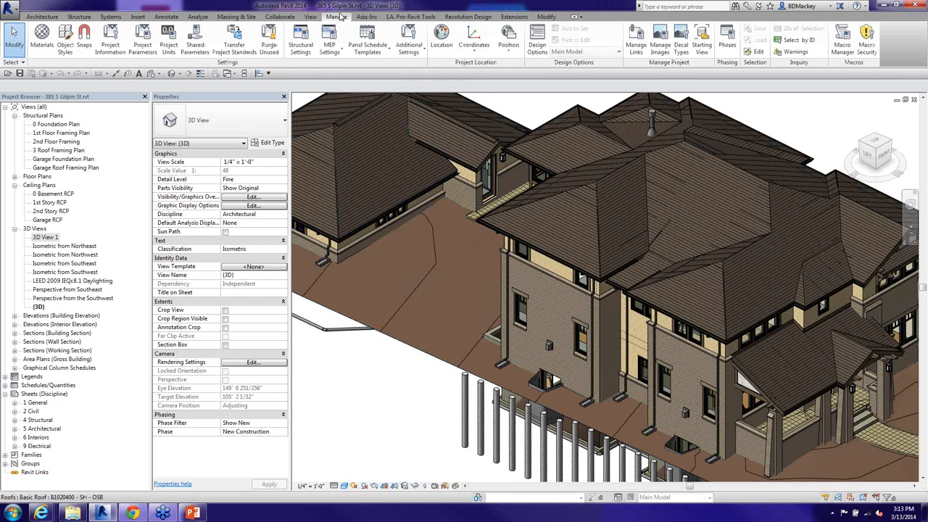
{"action": "left_click", "coordinate": [443, 46]}
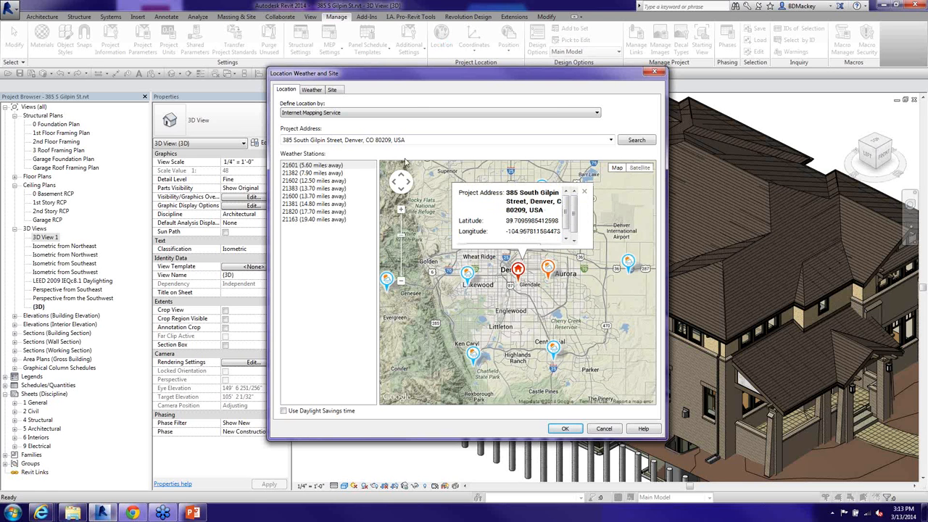
{"action": "left_click", "coordinate": [585, 191]}
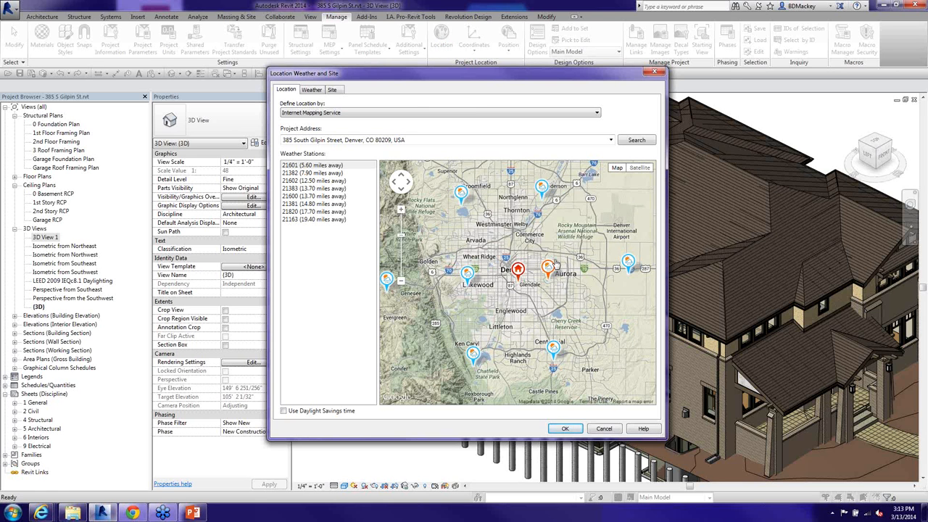
{"action": "scroll", "coordinate": [520, 283], "scroll_direction": "up", "scroll_amount": 1}
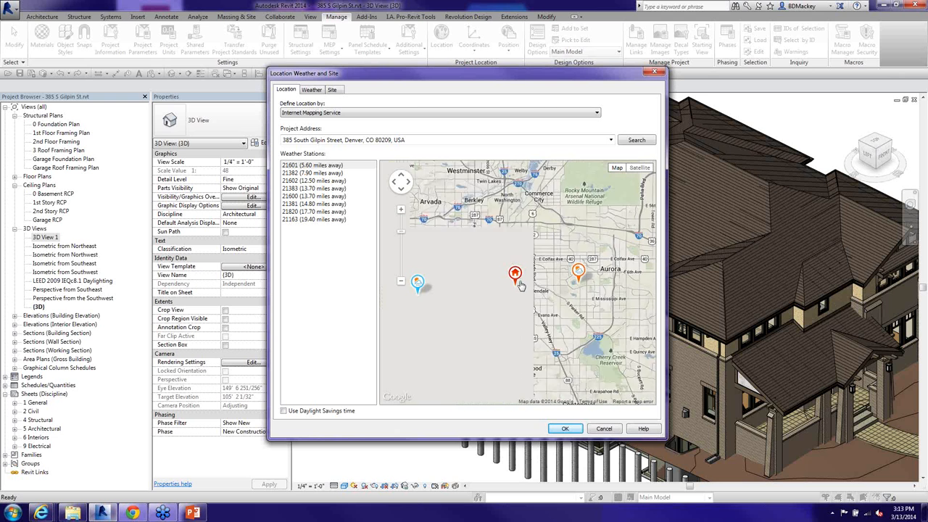
{"action": "scroll", "coordinate": [540, 277], "scroll_direction": "up", "scroll_amount": 1}
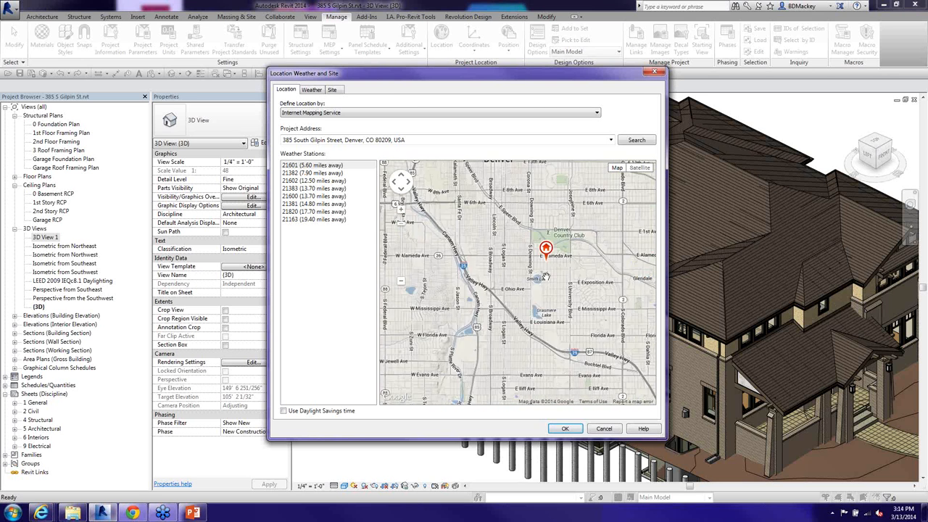
{"action": "scroll", "coordinate": [548, 267], "scroll_direction": "up", "scroll_amount": 1}
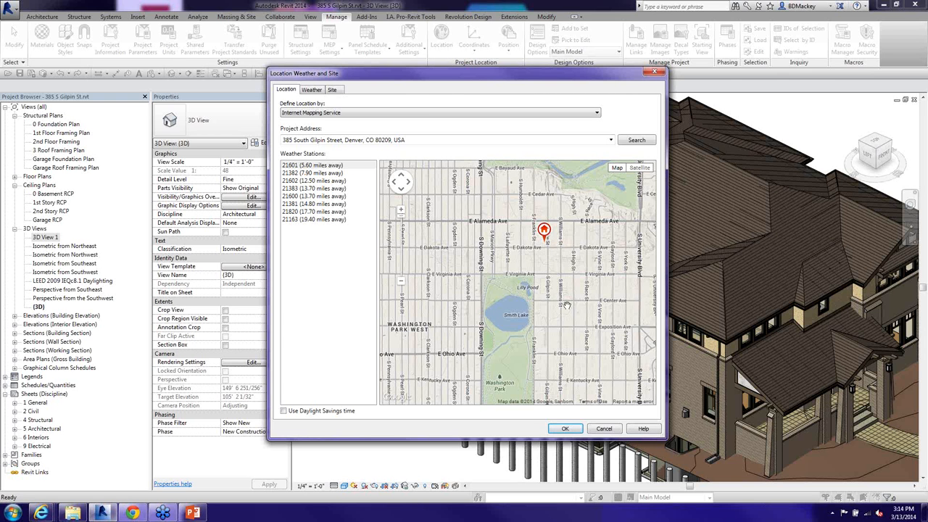
{"action": "left_click", "coordinate": [602, 430]}
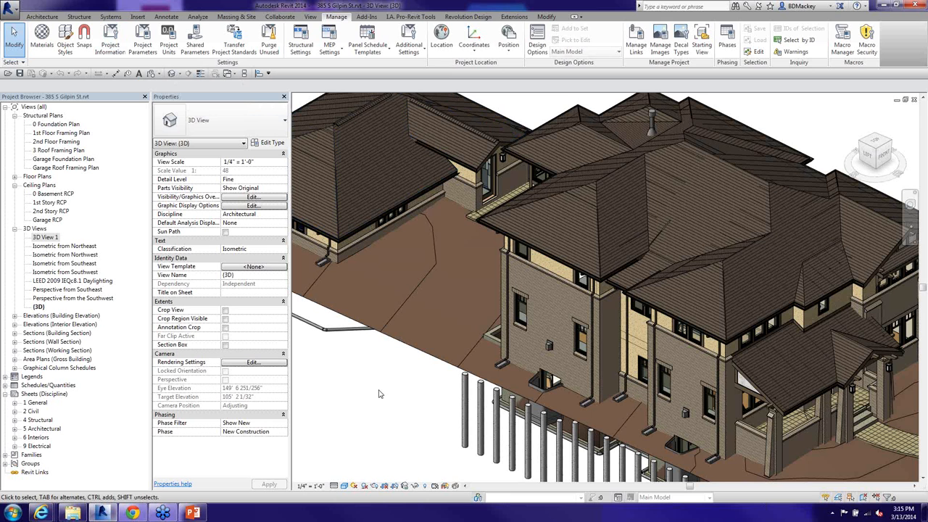
Examine the house's orientation on its lot from above and from the front, then return to an angled 3D view.
{"action": "left_click", "coordinate": [881, 152]}
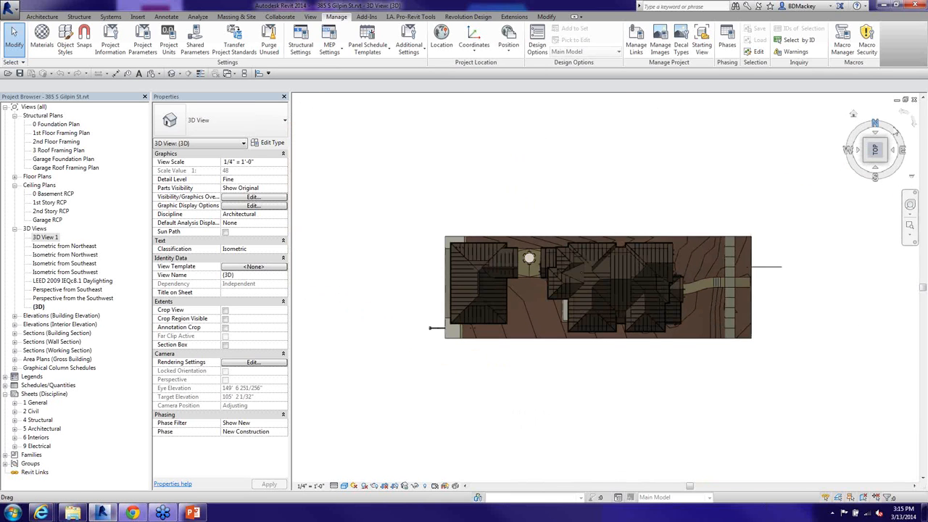
{"action": "left_click", "coordinate": [914, 124]}
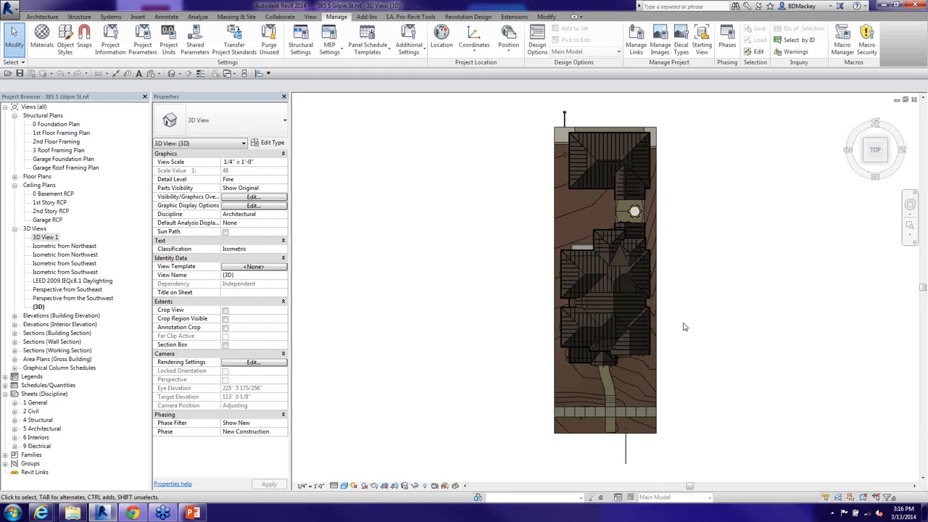
{"action": "left_click", "coordinate": [902, 150]}
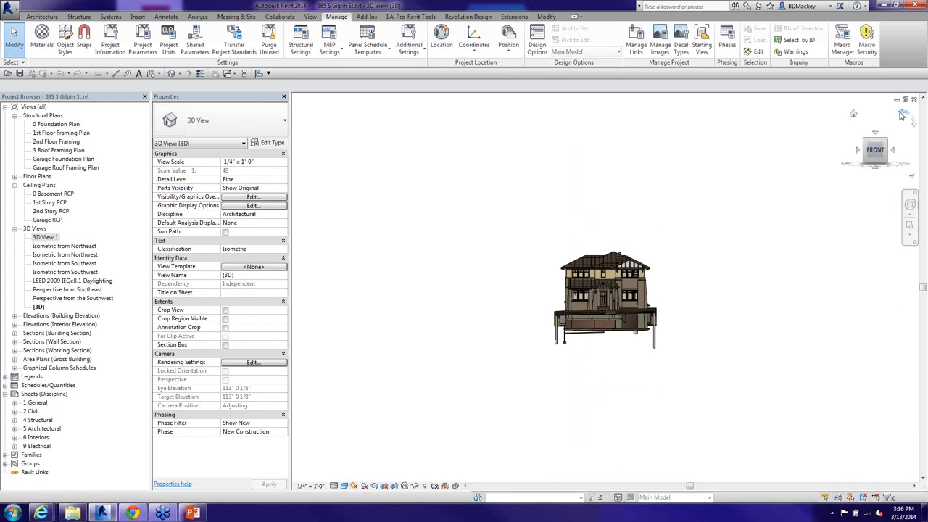
{"action": "left_click", "coordinate": [875, 133]}
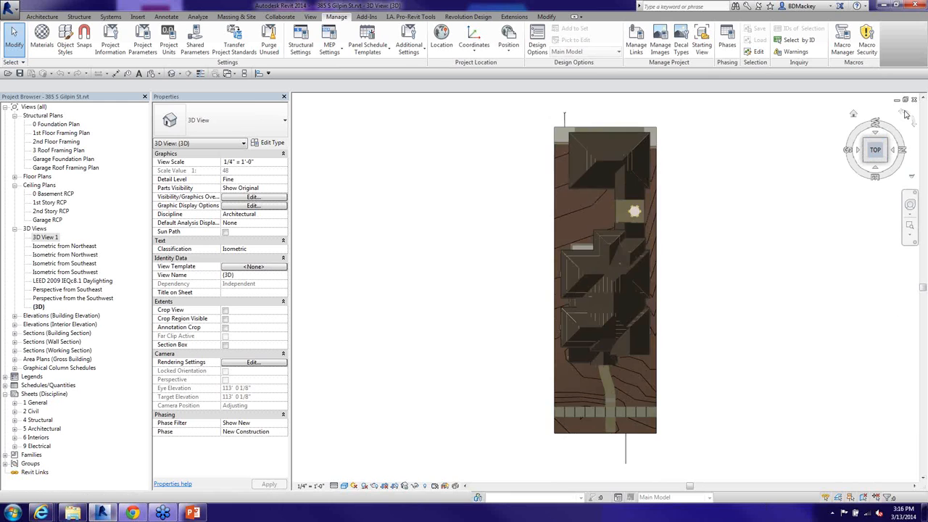
{"action": "left_click", "coordinate": [904, 114]}
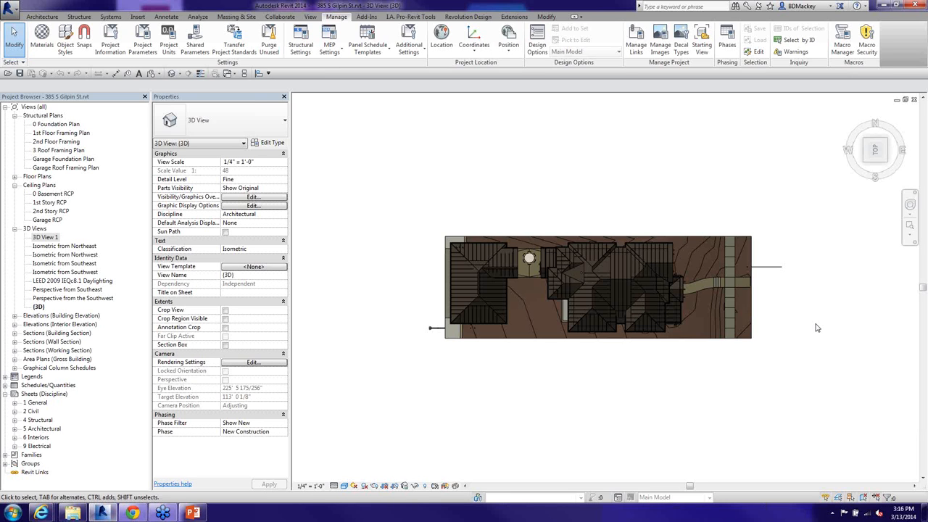
{"action": "middle_click_drag", "start_coordinate": [677, 345], "coordinate": [611, 212], "text": "shift"}
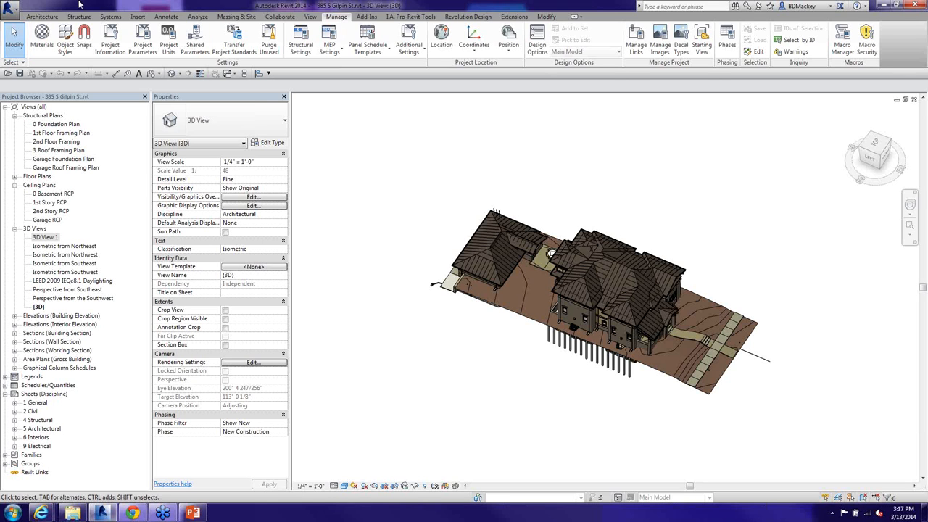
Review the additional render appearance paths and ArchVision content location in the Rendering options, comparing with File Locations, and leave without saving.
{"action": "left_click", "coordinate": [18, 8]}
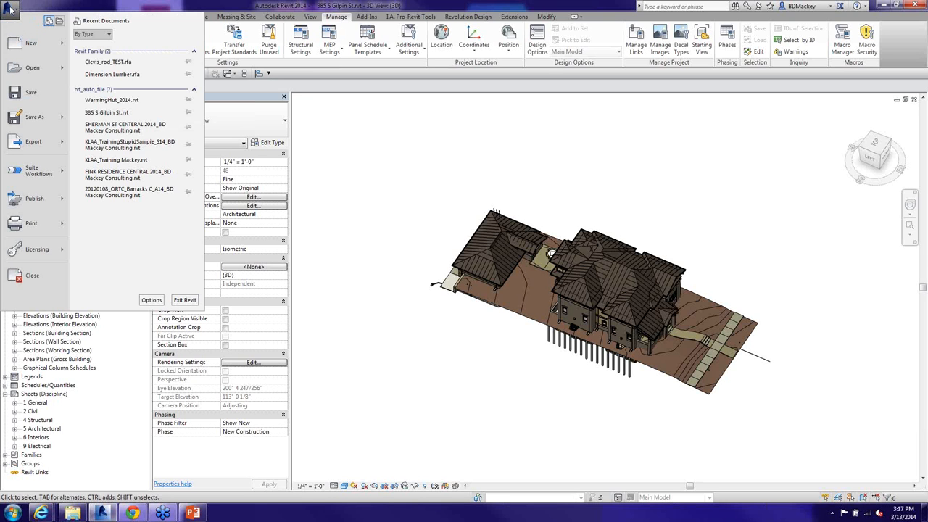
{"action": "left_click", "coordinate": [150, 300]}
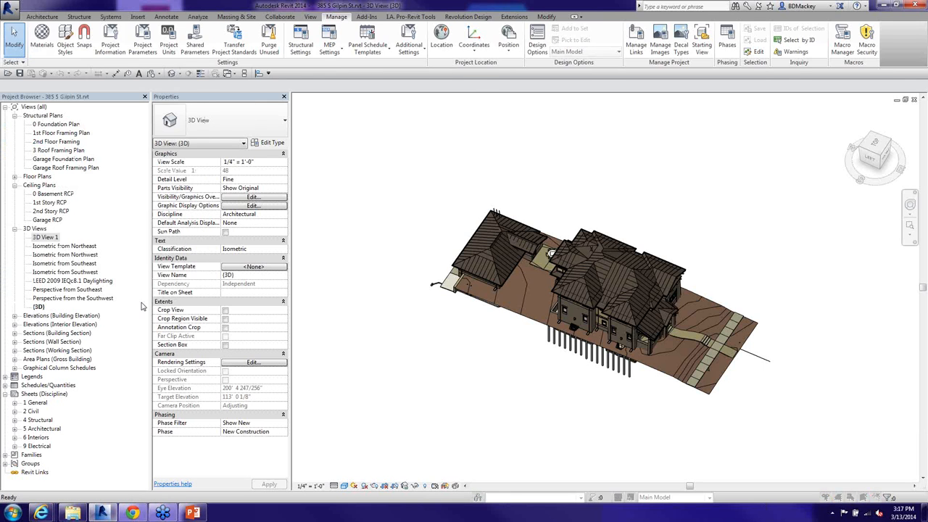
{"action": "left_click", "coordinate": [205, 109]}
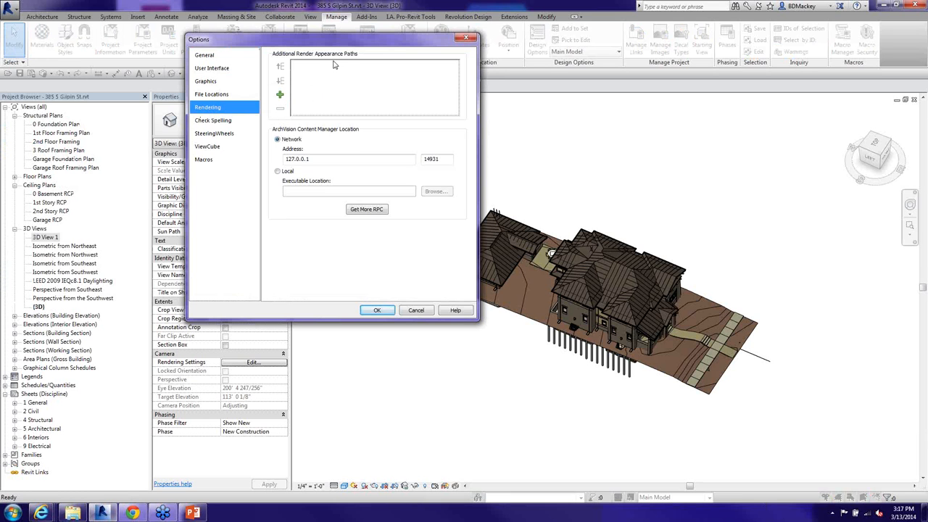
{"action": "left_click", "coordinate": [280, 95]}
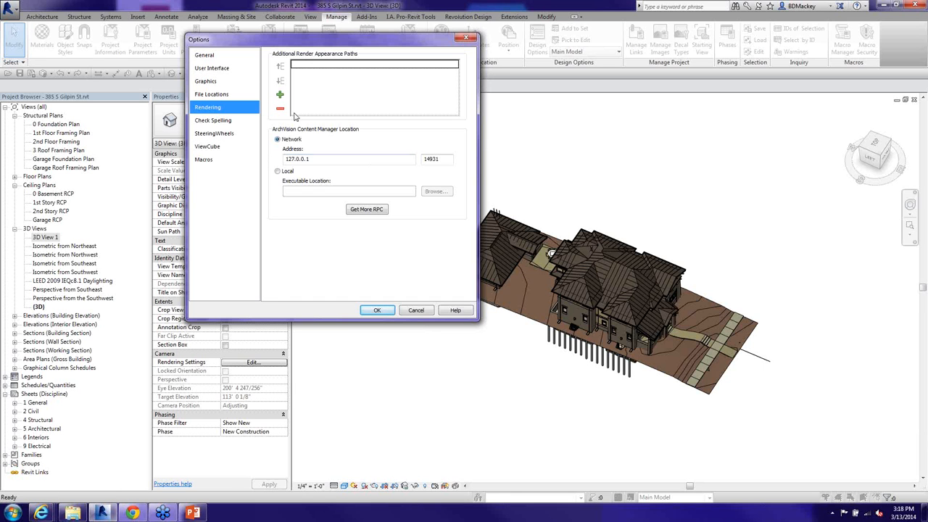
{"action": "left_click", "coordinate": [234, 94]}
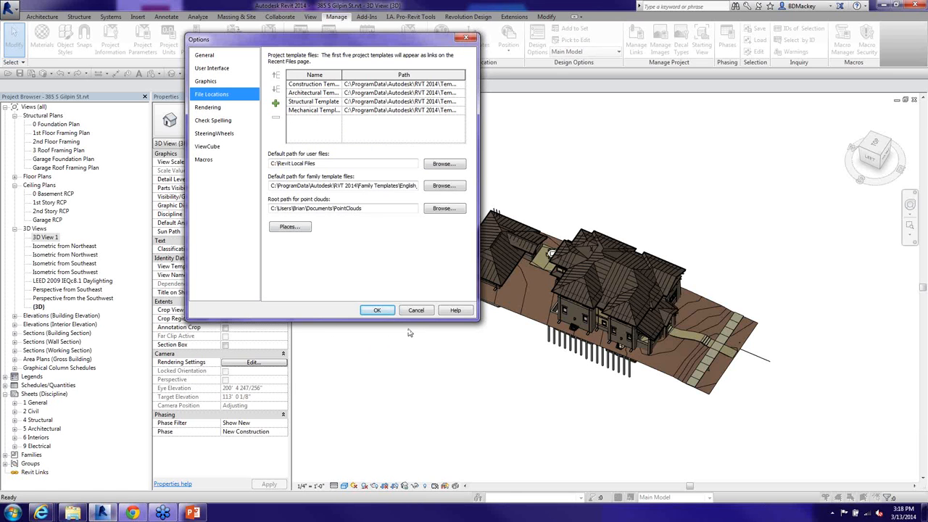
{"action": "left_click", "coordinate": [215, 109]}
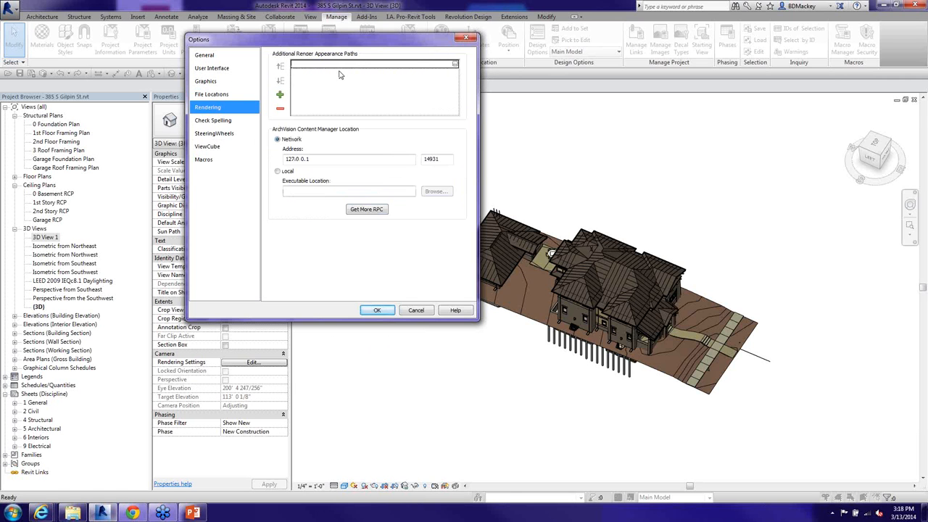
{"action": "left_click", "coordinate": [416, 310]}
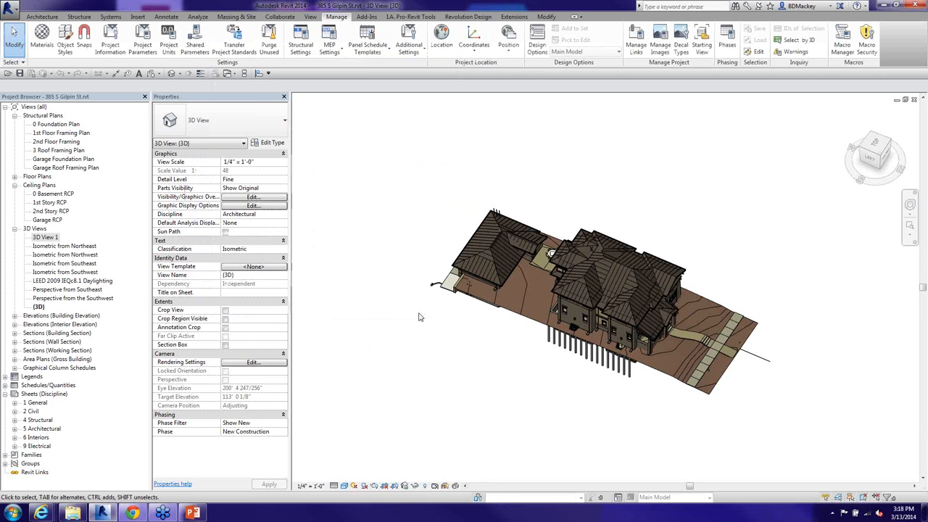
Open the 1st Floor Framing Plan from the structural plans and center it for placing a camera.
{"action": "scroll", "coordinate": [580, 317], "scroll_direction": "up", "scroll_amount": 2}
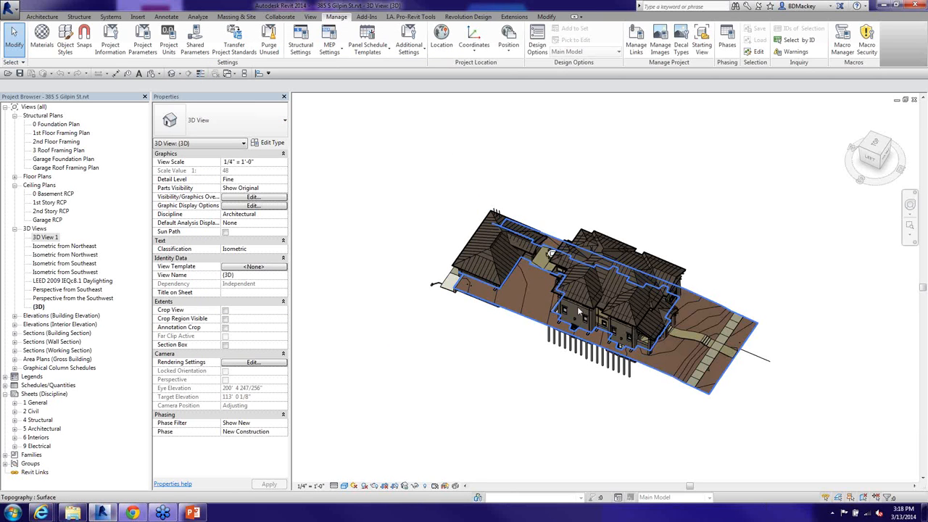
{"action": "scroll", "coordinate": [582, 320], "scroll_direction": "up", "scroll_amount": 2}
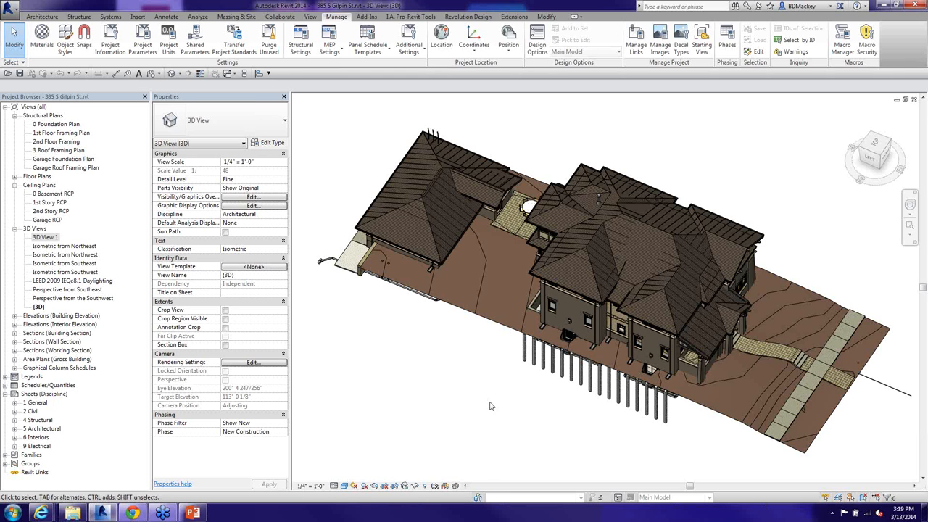
{"action": "double_click", "coordinate": [65, 132]}
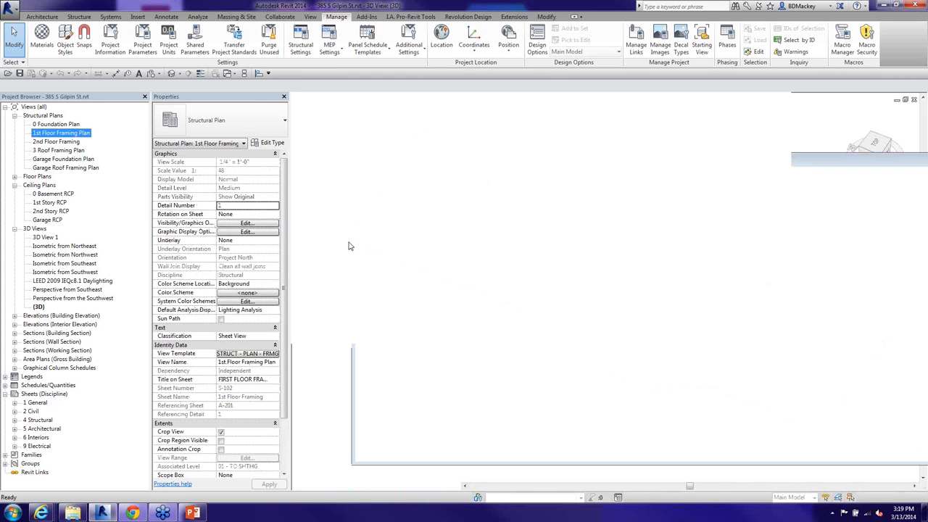
{"action": "middle_click_drag", "start_coordinate": [595, 325], "coordinate": [580, 306]}
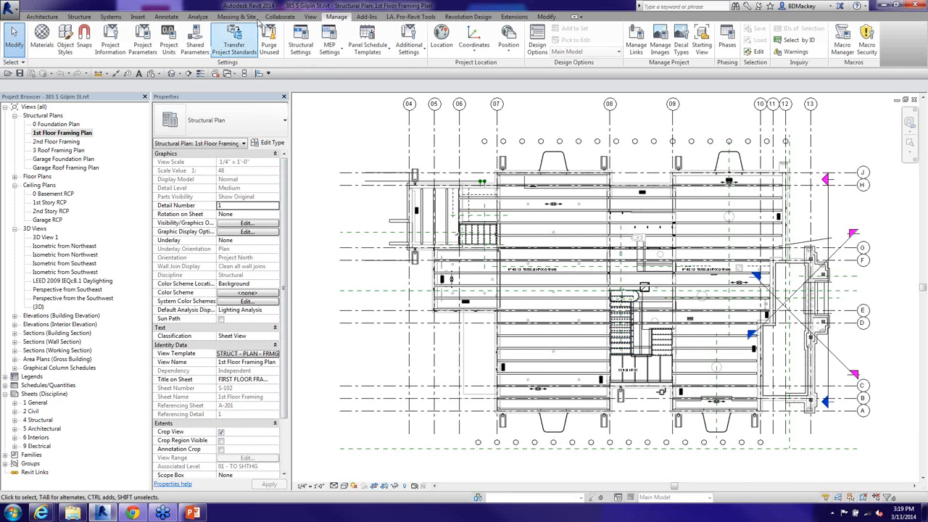
{"action": "left_click", "coordinate": [310, 16]}
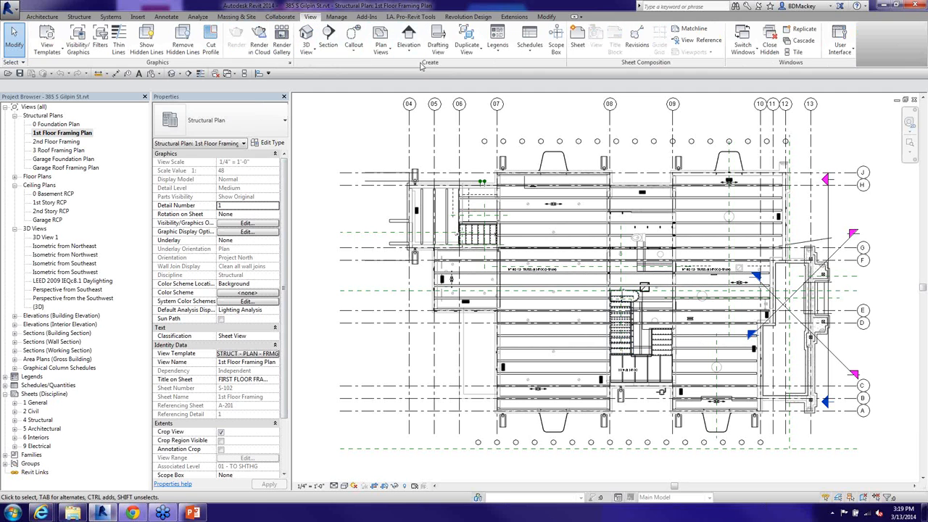
{"action": "left_click", "coordinate": [306, 50]}
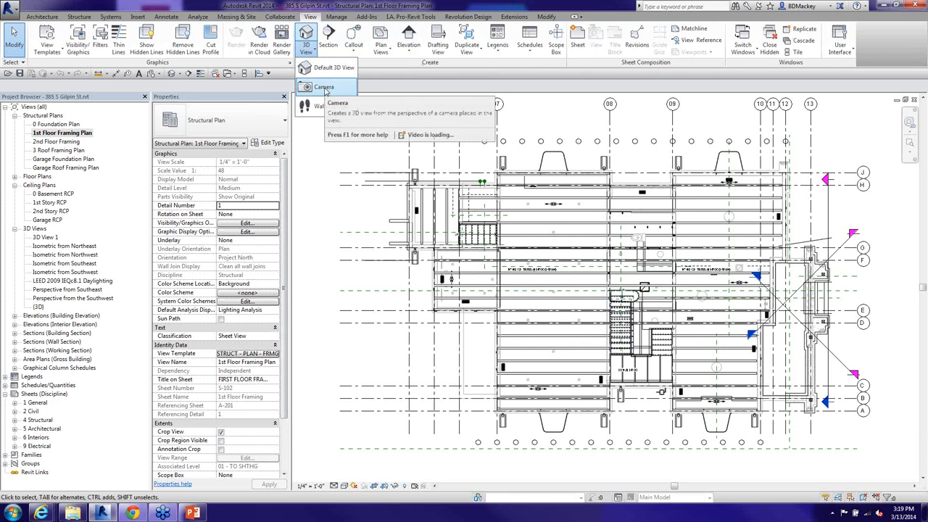
{"action": "left_click", "coordinate": [325, 89]}
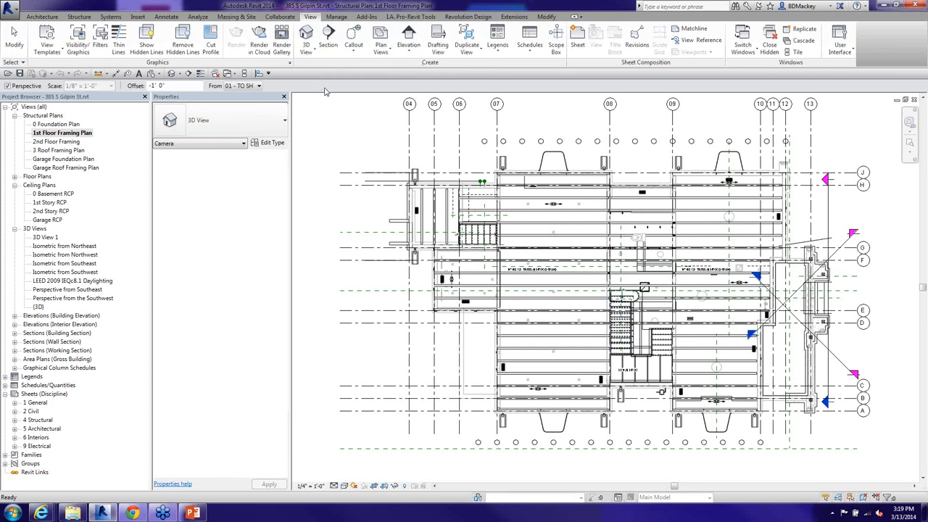
{"action": "middle_click_drag", "start_coordinate": [485, 237], "coordinate": [590, 240]}
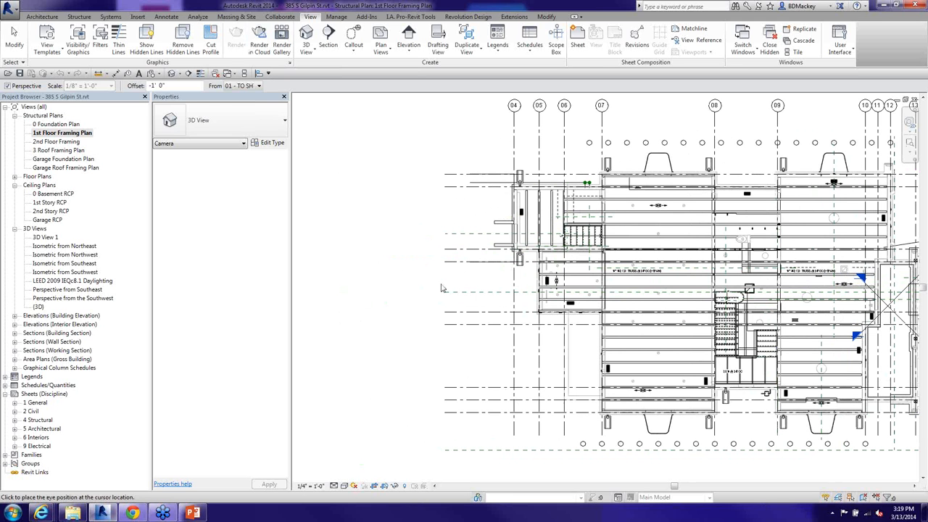
{"action": "key", "text": "Escape"}
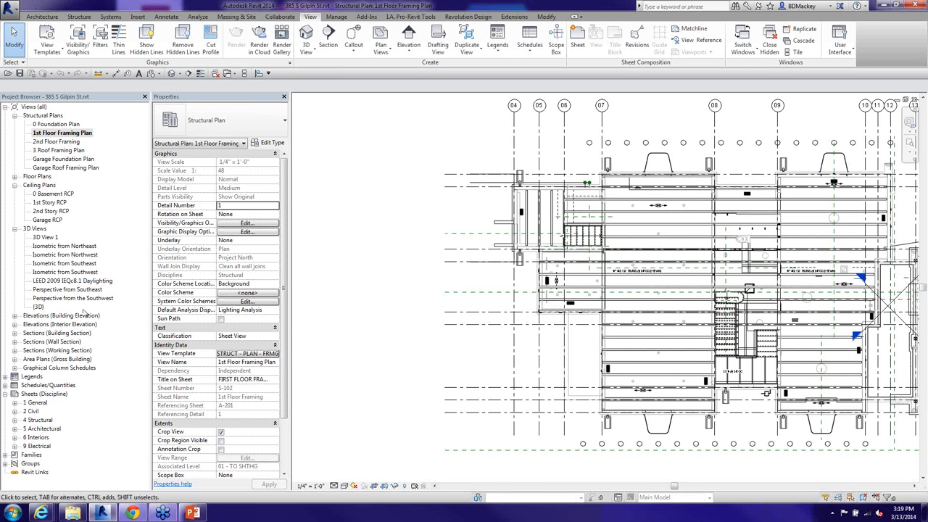
Check the Render command's availability in the Garage - North Elevation view, then close that elevation.
{"action": "double_click", "coordinate": [68, 316]}
{"action": "double_click", "coordinate": [82, 334]}
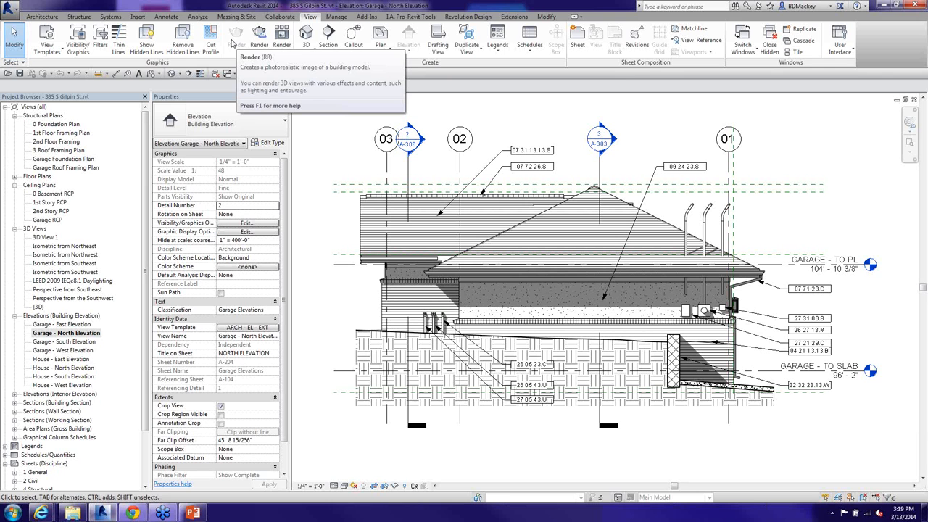
{"action": "left_click", "coordinate": [902, 102]}
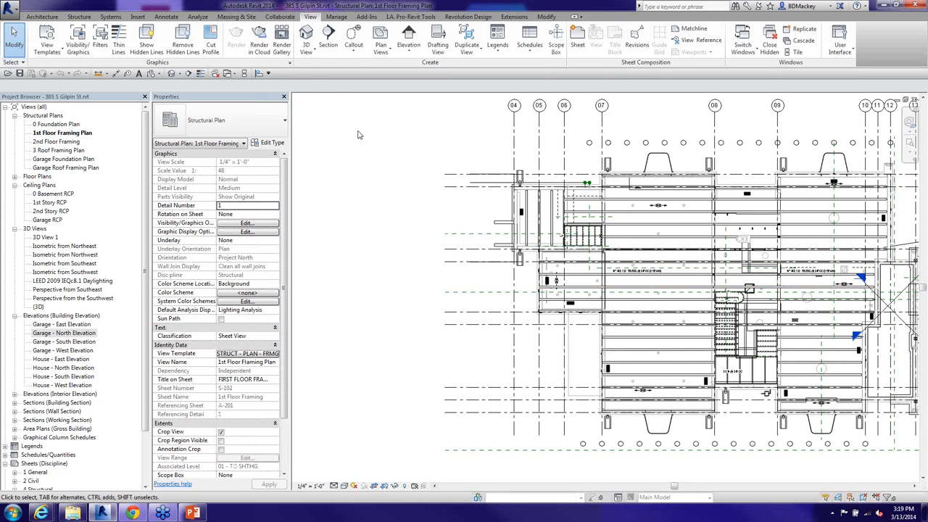
Create a non-perspective camera view at 1/8" = 1'-0" from outside grid 04, aimed toward the middle of the house.
{"action": "left_click", "coordinate": [306, 52]}
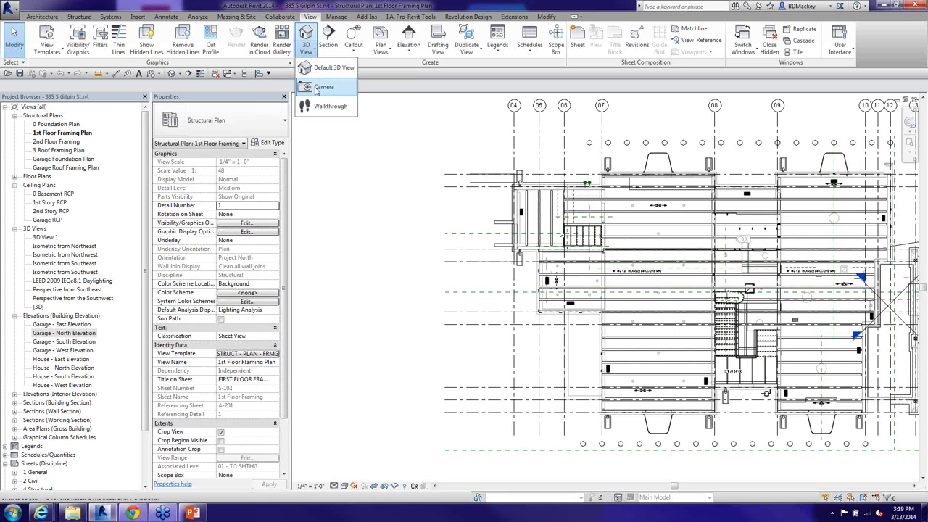
{"action": "left_click", "coordinate": [319, 87]}
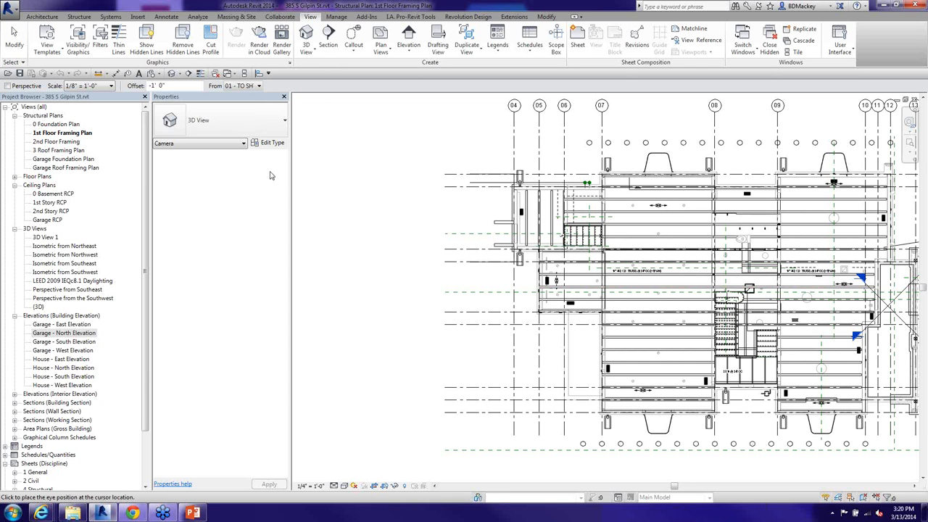
{"action": "left_click", "coordinate": [444, 295]}
{"action": "left_click", "coordinate": [659, 317]}
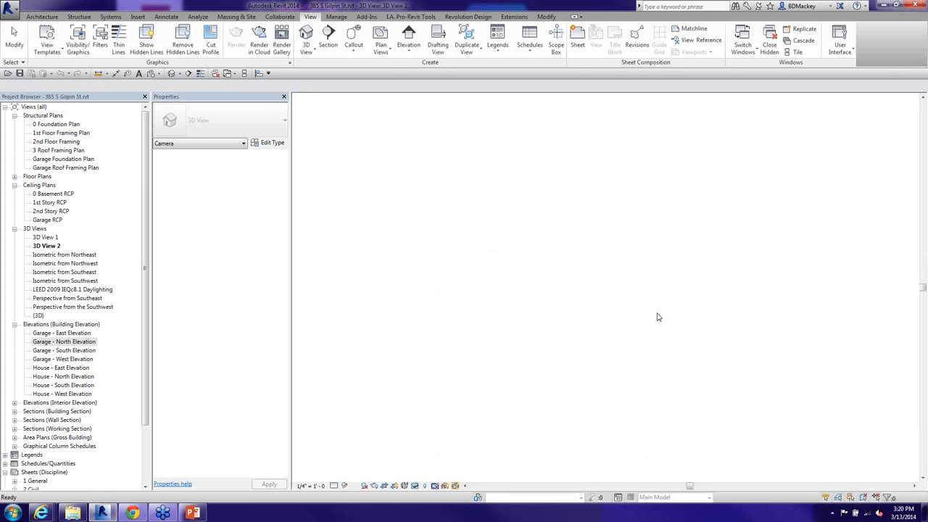
{"action": "scroll", "coordinate": [657, 274], "scroll_direction": "up", "scroll_amount": 5}
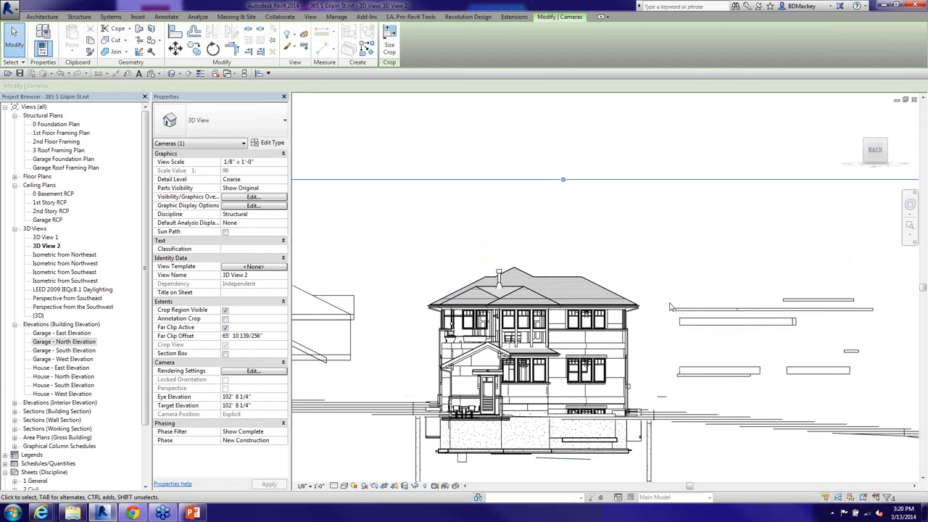
{"action": "scroll", "coordinate": [669, 301], "scroll_direction": "down", "scroll_amount": 5}
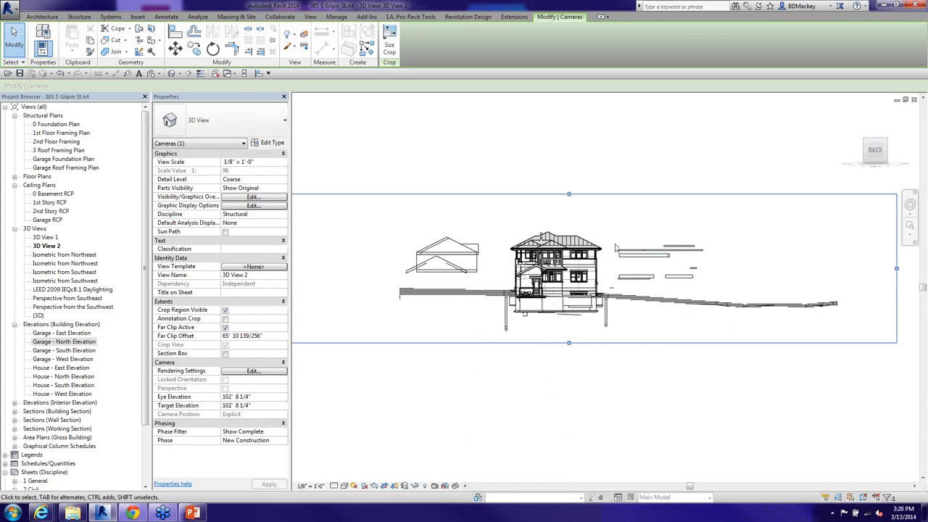
{"action": "middle_click_drag", "start_coordinate": [549, 257], "coordinate": [576, 246]}
Turn the camera view's far clipping off to compare the visible depth, and turn it back on.
{"action": "left_click", "coordinate": [278, 337]}
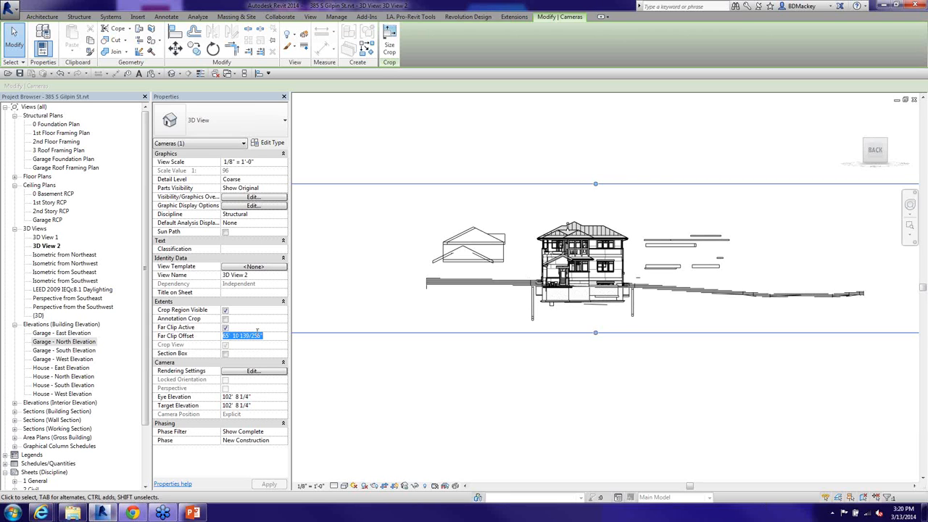
{"action": "left_click", "coordinate": [225, 328]}
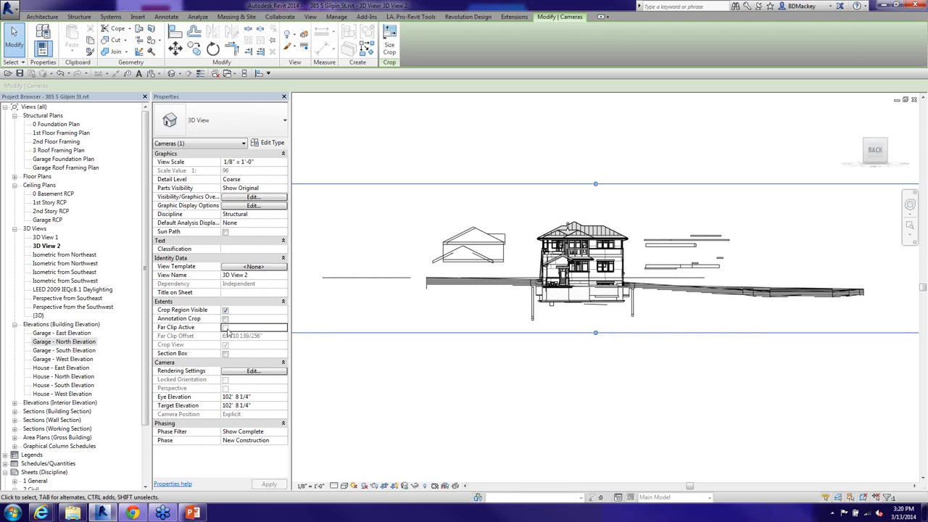
{"action": "left_click", "coordinate": [226, 328]}
Tighten the camera view's crop region around the house on all four sides, excluding the garage and the surrounding site.
{"action": "scroll", "coordinate": [537, 355], "scroll_direction": "down", "scroll_amount": 2}
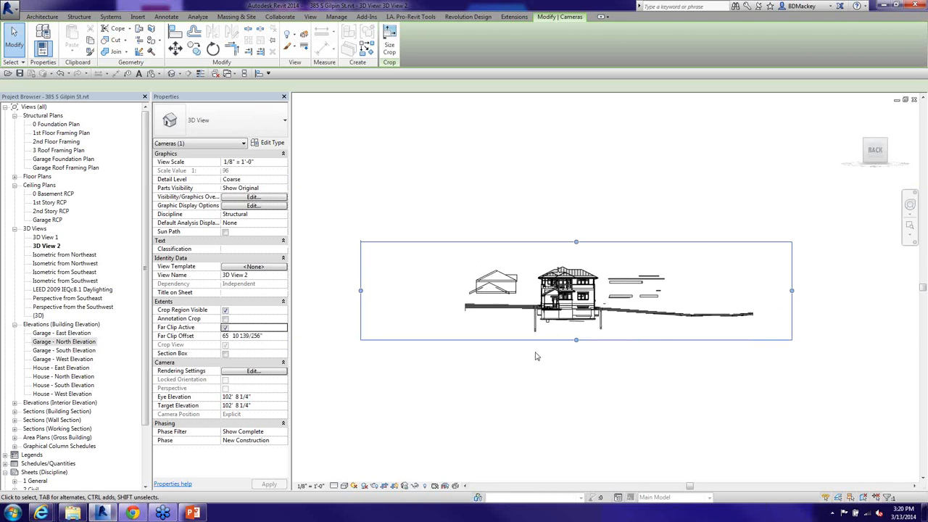
{"action": "left_click_drag", "start_coordinate": [360, 292], "coordinate": [530, 305]}
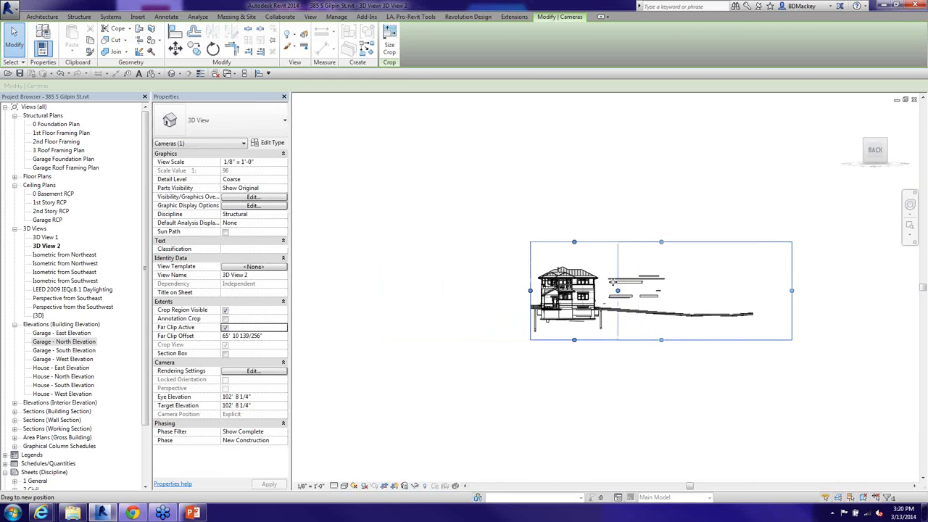
{"action": "left_click_drag", "start_coordinate": [792, 291], "coordinate": [606, 284]}
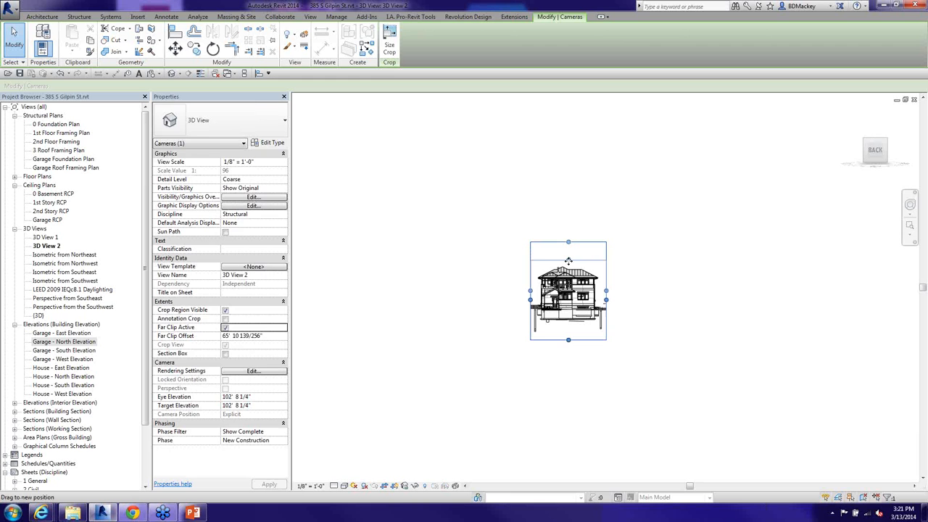
{"action": "left_click_drag", "start_coordinate": [568, 261], "coordinate": [568, 261]}
{"action": "left_click_drag", "start_coordinate": [569, 341], "coordinate": [571, 330]}
{"action": "left_click", "coordinate": [636, 345]}
{"action": "scroll", "coordinate": [572, 302], "scroll_direction": "up", "scroll_amount": 3}
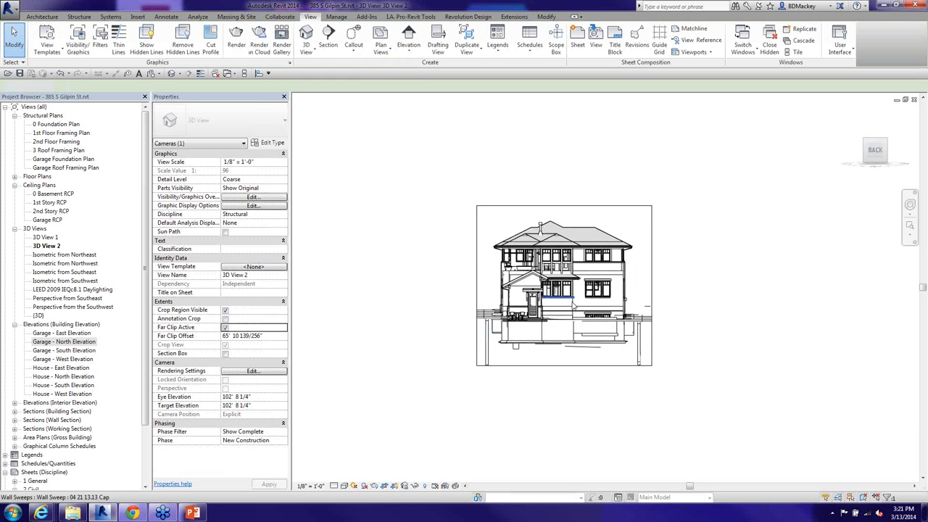
{"action": "scroll", "coordinate": [574, 306], "scroll_direction": "up", "scroll_amount": 2}
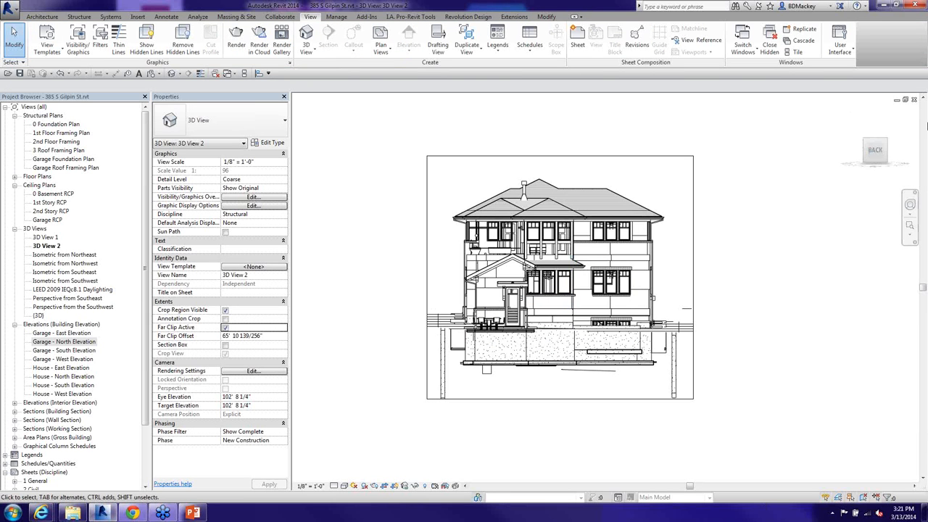
Close the cropped camera view and open the interior perspective 3D View 1.
{"action": "left_click", "coordinate": [914, 99]}
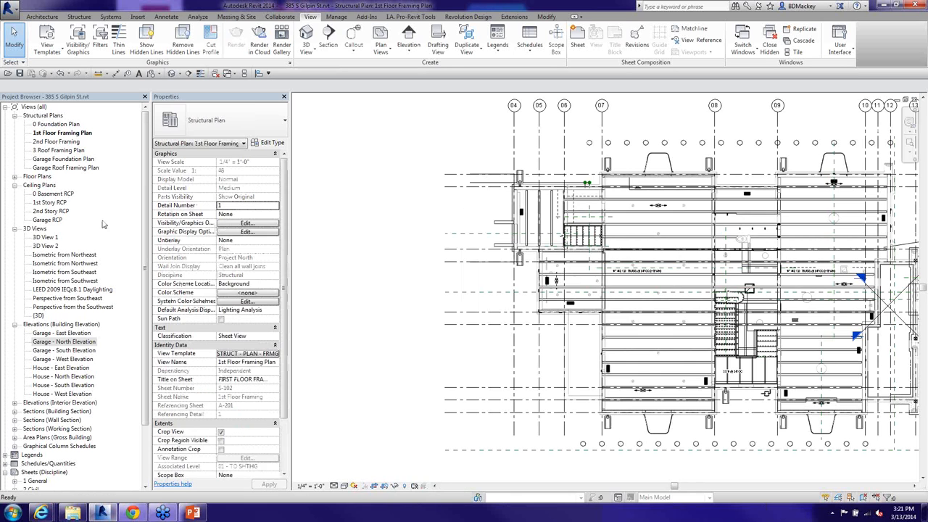
{"action": "left_click", "coordinate": [49, 238]}
{"action": "double_click", "coordinate": [48, 238]}
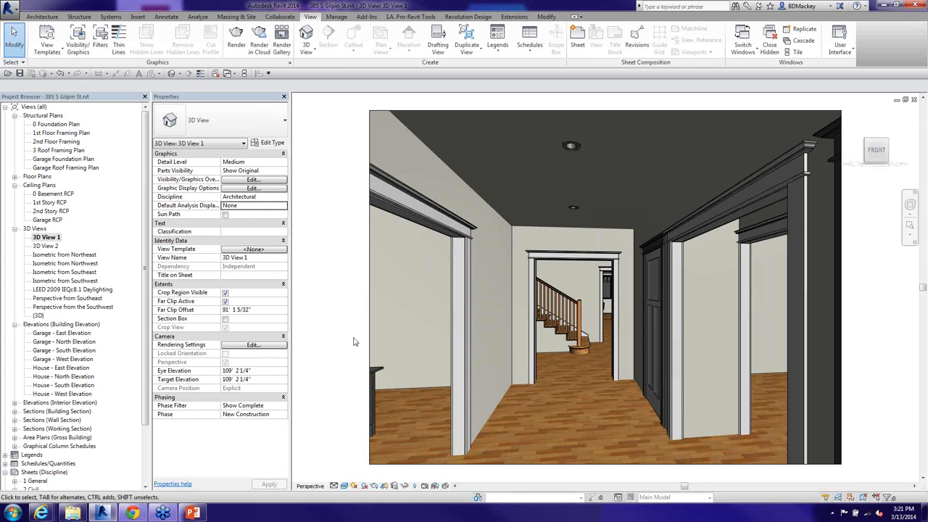
Look around and walk through the interior perspective 3D View 1 using the navigation wheel's Look, Orbit and Walk tools.
{"action": "left_click", "coordinate": [910, 205]}
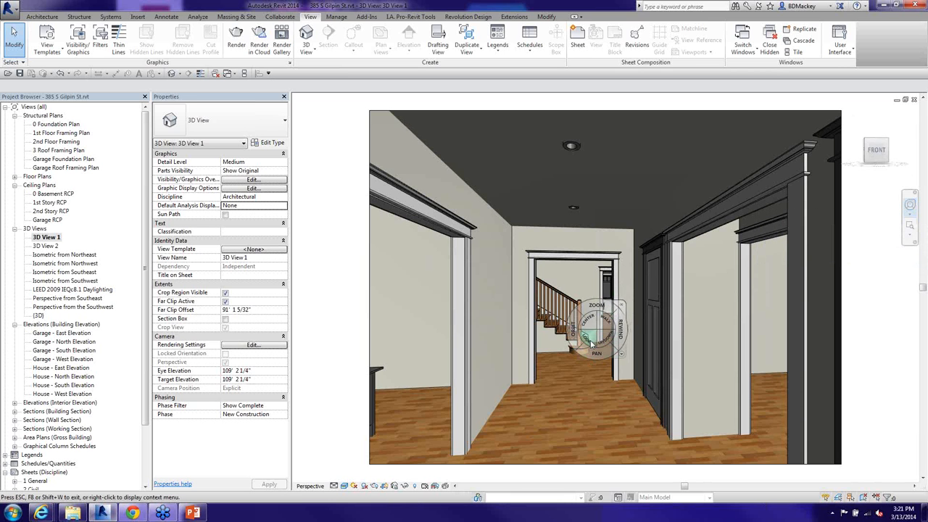
{"action": "left_click_drag", "start_coordinate": [596, 345], "coordinate": [577, 350]}
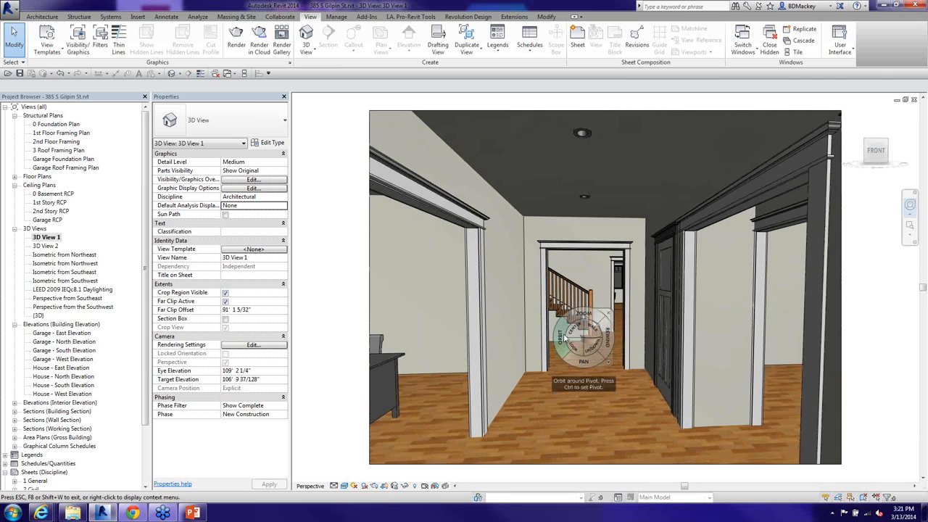
{"action": "mouse_move", "coordinate": [580, 363]}
{"action": "left_mouse_down"}
{"action": "mouse_move", "coordinate": [517, 364]}
{"action": "mouse_move", "coordinate": [594, 369]}
{"action": "mouse_move", "coordinate": [564, 365]}
{"action": "left_mouse_up"}
{"action": "left_click_drag", "start_coordinate": [606, 404], "coordinate": [613, 379]}
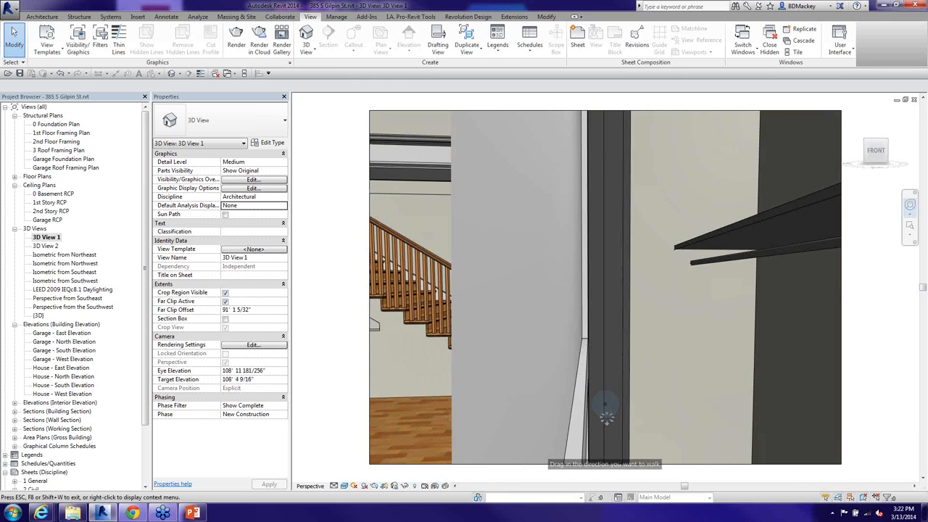
{"action": "left_click_drag", "start_coordinate": [606, 412], "coordinate": [633, 470]}
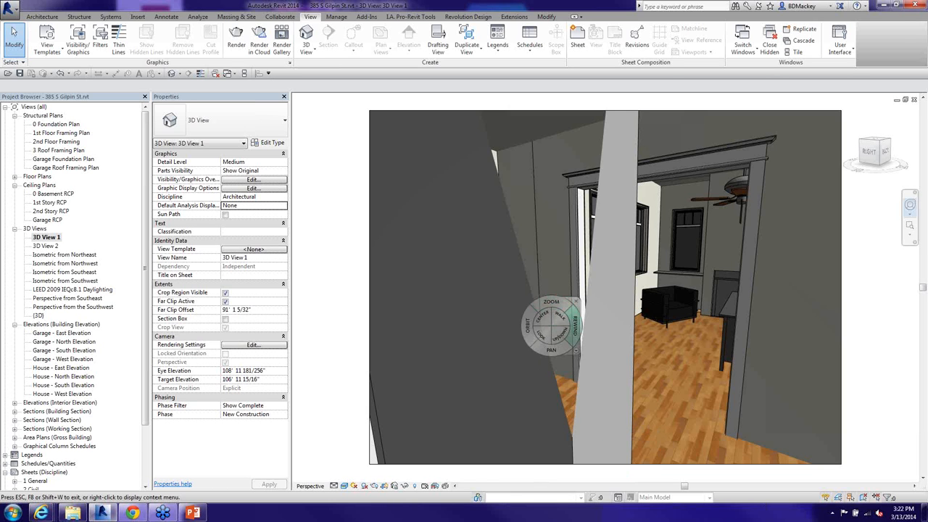
Rewind 3D View 1 to its original hallway view facing the staircase and dismiss the navigation wheel.
{"action": "left_click", "coordinate": [562, 318]}
{"action": "left_click_drag", "start_coordinate": [571, 316], "coordinate": [628, 407]}
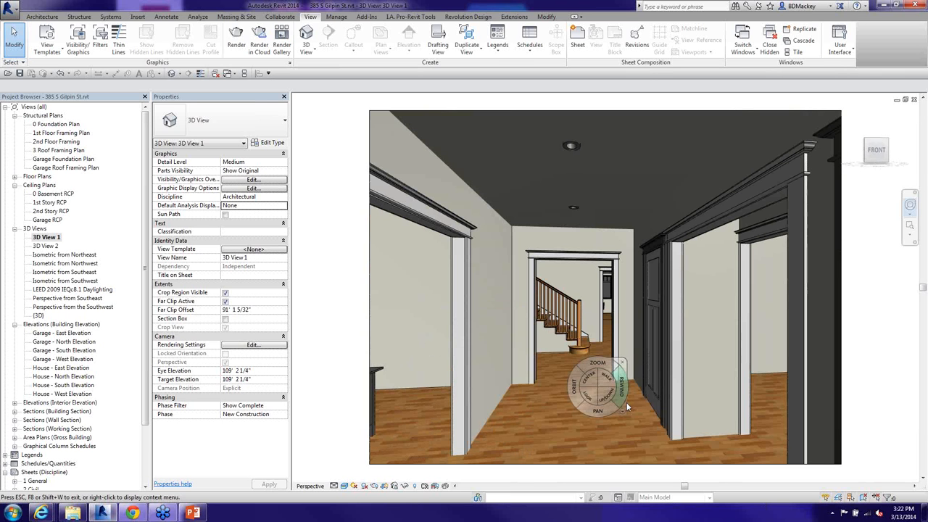
{"action": "left_click", "coordinate": [625, 364]}
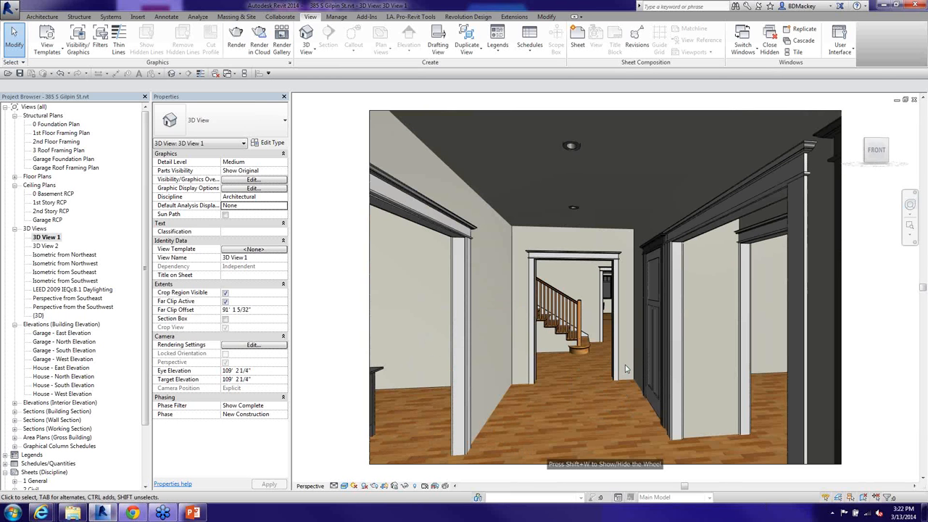
Open the 1st Floor Framing Plan and show the camera of 3D View 1 in it.
{"action": "double_click", "coordinate": [72, 133]}
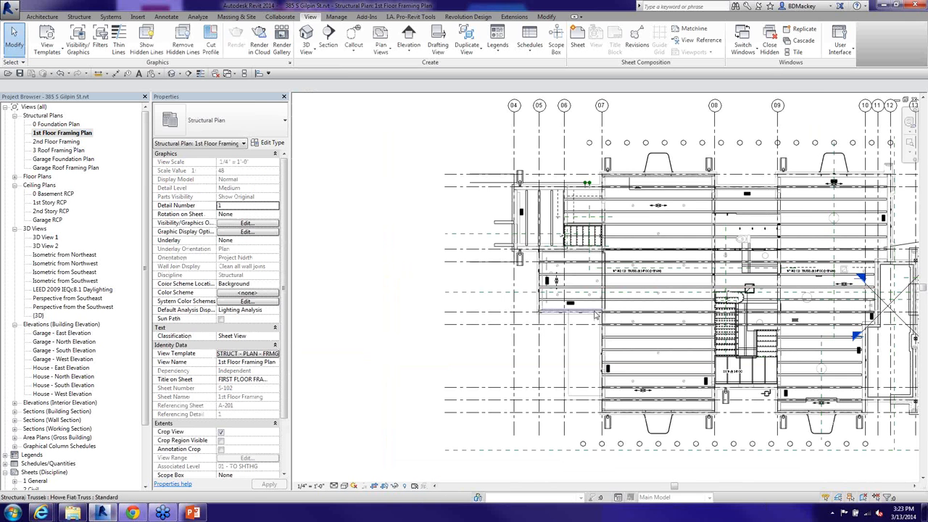
{"action": "middle_click_drag", "start_coordinate": [593, 326], "coordinate": [533, 296]}
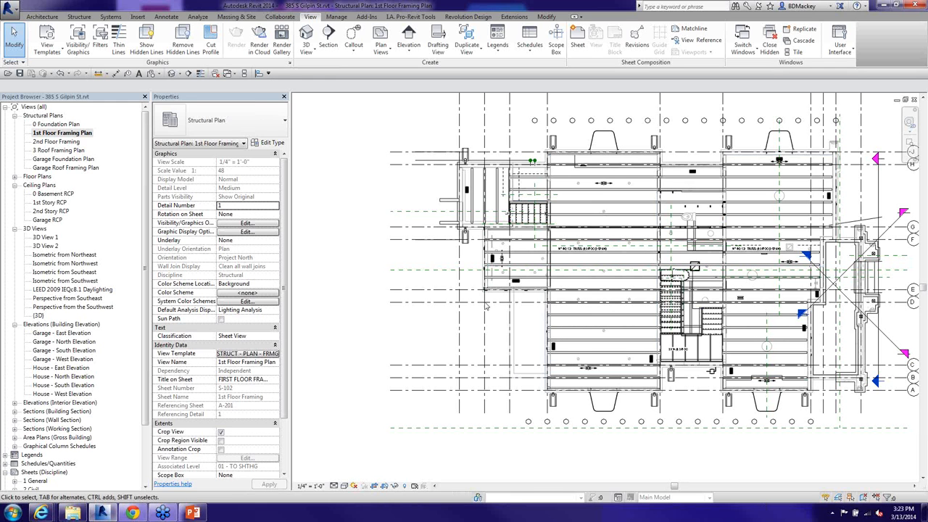
{"action": "left_click", "coordinate": [45, 237]}
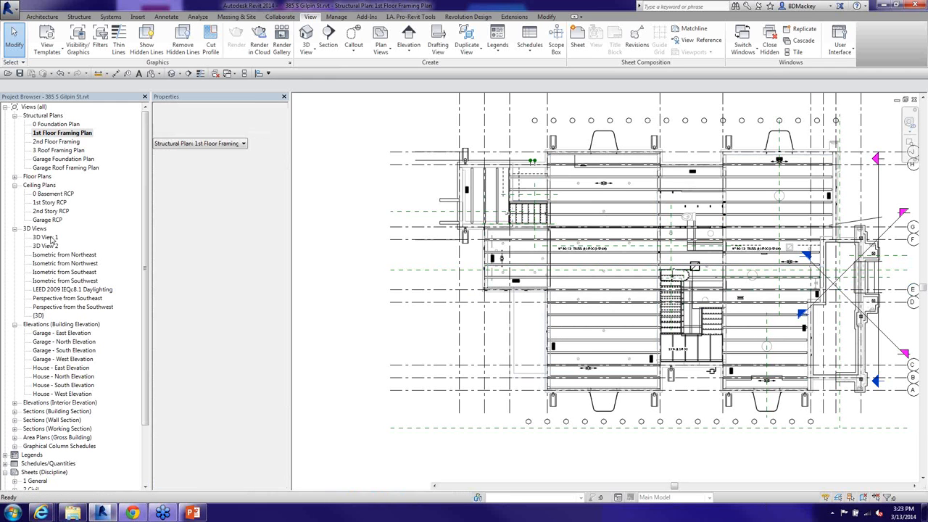
{"action": "right_click", "coordinate": [52, 240]}
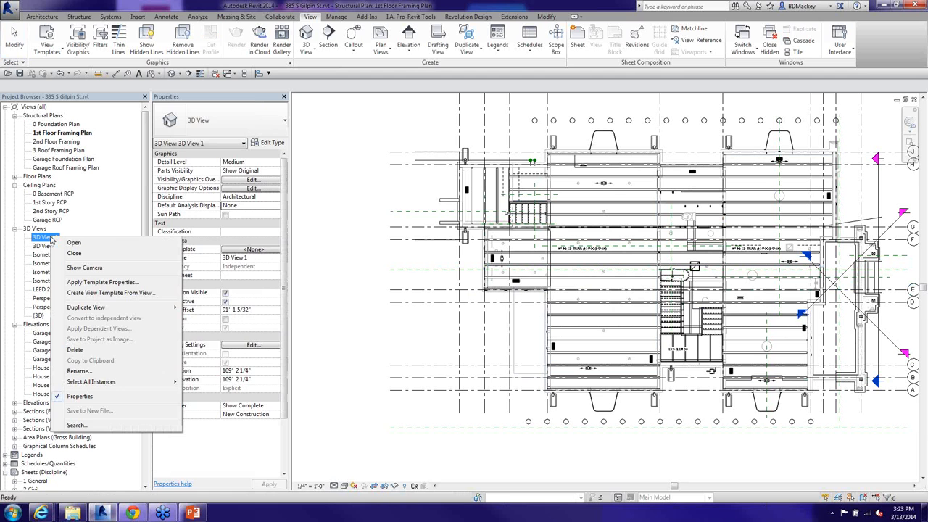
{"action": "mouse_move", "coordinate": [113, 308]}
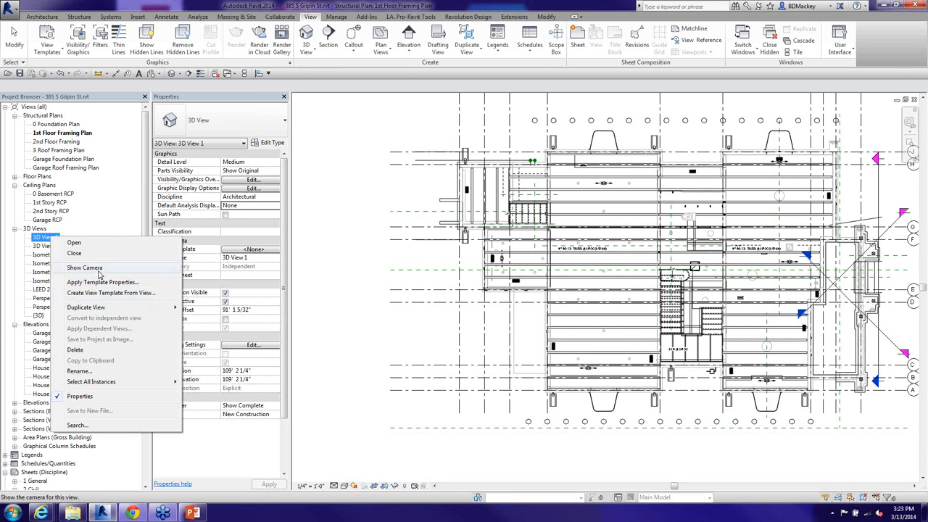
{"action": "left_click", "coordinate": [100, 273]}
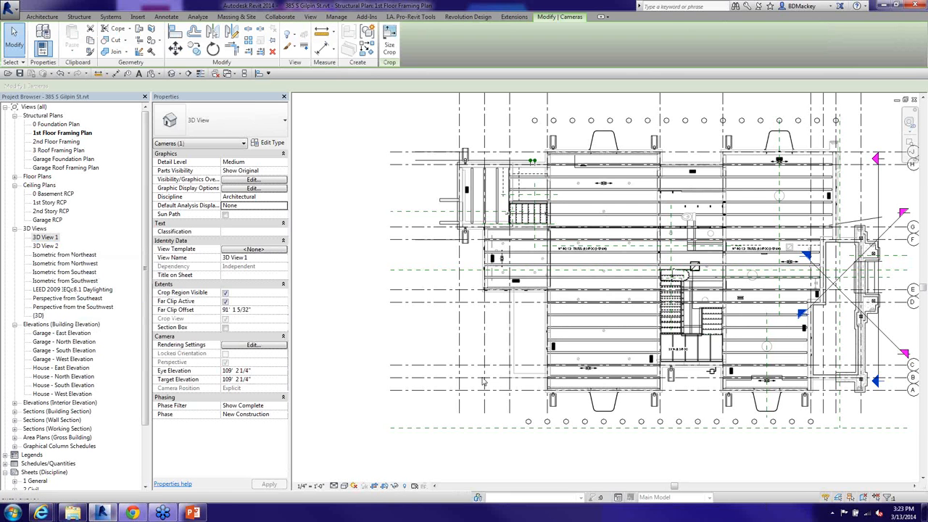
{"action": "scroll", "coordinate": [384, 305], "scroll_direction": "down", "scroll_amount": 2}
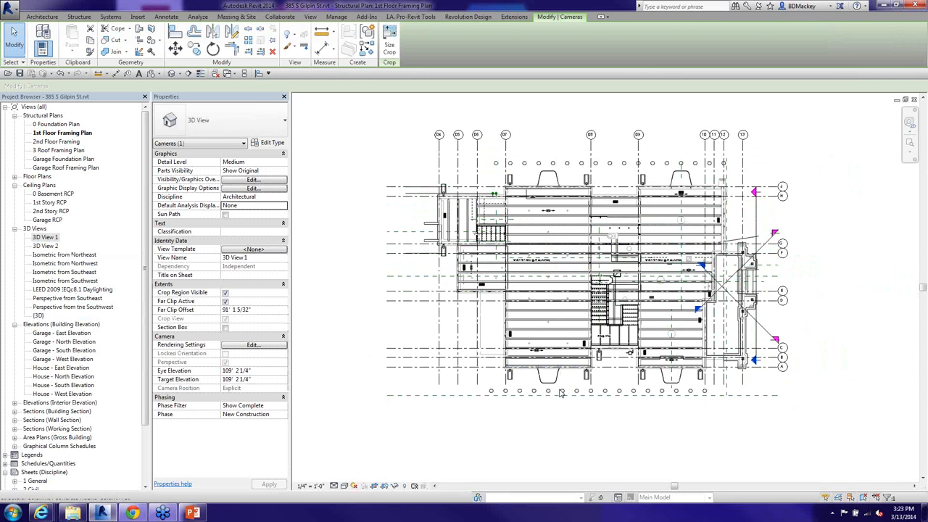
{"action": "left_click", "coordinate": [47, 237]}
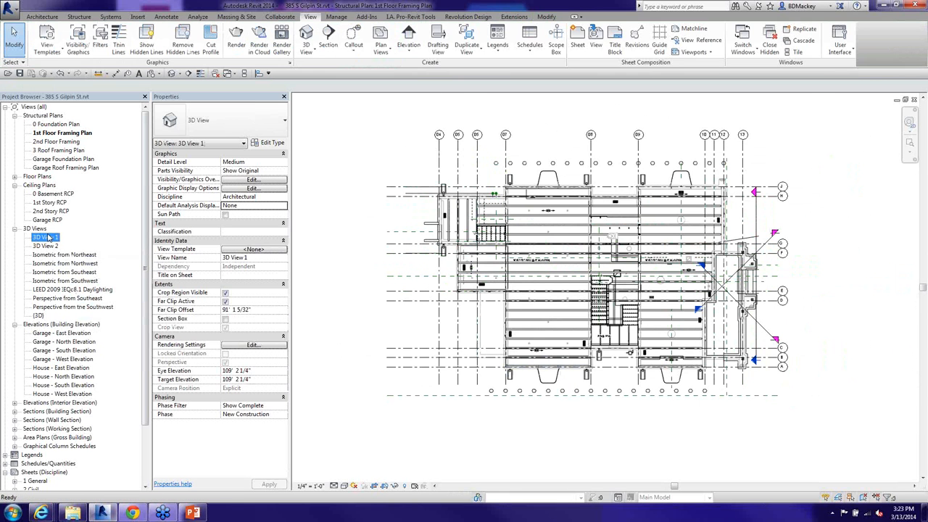
{"action": "right_click", "coordinate": [47, 237]}
{"action": "left_click", "coordinate": [85, 265]}
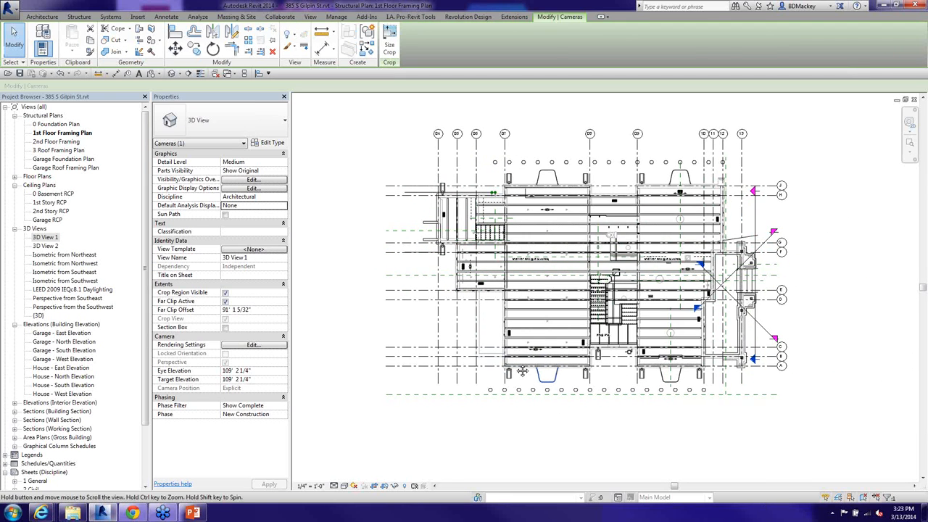
Open the 2nd Floor Framing plan and show the camera of 3D View 1 there.
{"action": "left_click", "coordinate": [73, 143]}
{"action": "double_click", "coordinate": [72, 142]}
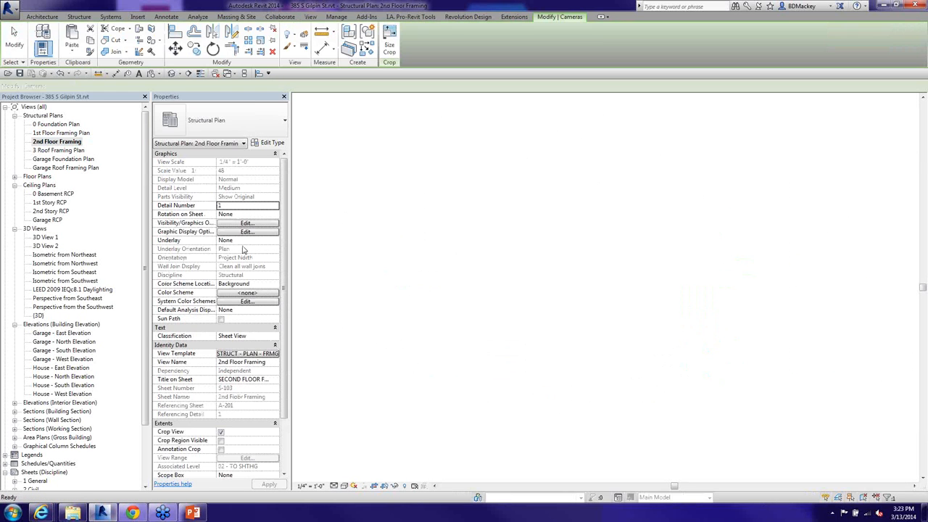
{"action": "right_click", "coordinate": [47, 238]}
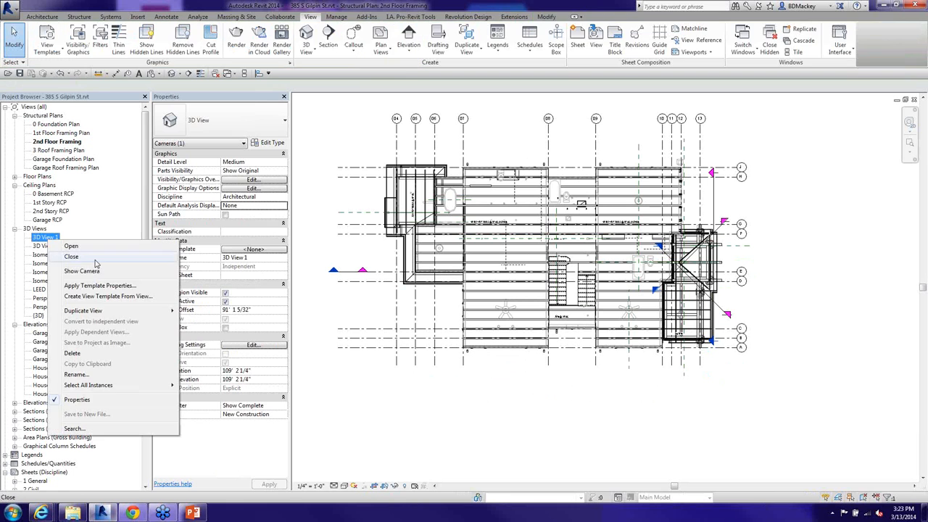
{"action": "left_click", "coordinate": [91, 271]}
Show the camera of 3D View 2 in the 2nd Floor Framing plan.
{"action": "left_click", "coordinate": [45, 246]}
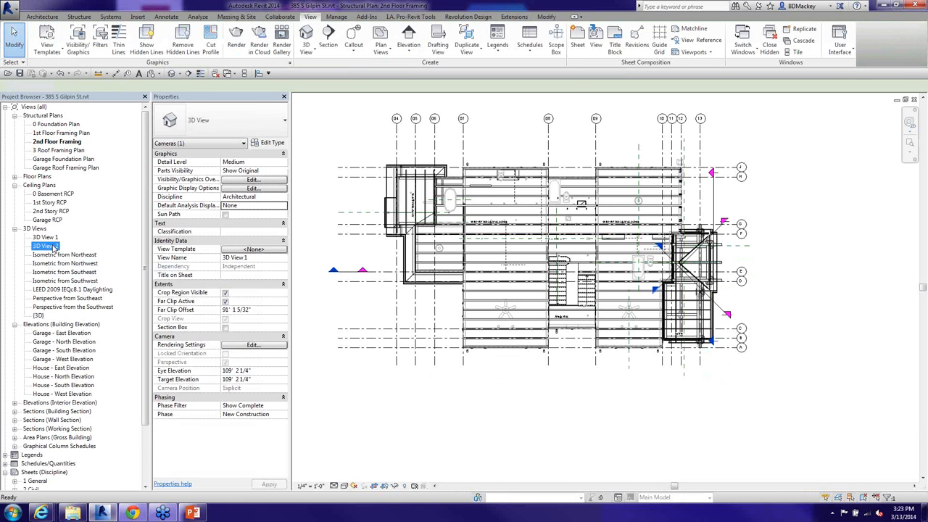
{"action": "right_click", "coordinate": [46, 246]}
{"action": "left_click", "coordinate": [85, 277]}
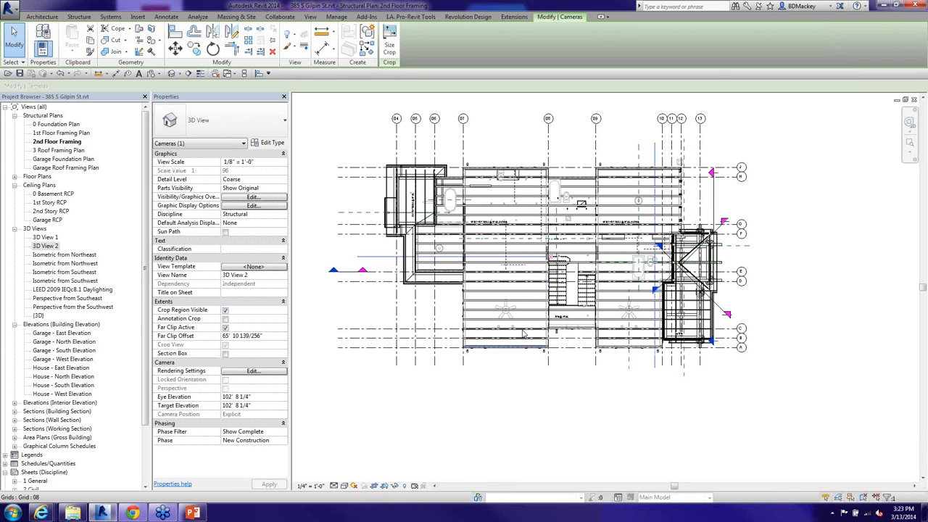
{"action": "middle_click_drag", "start_coordinate": [528, 290], "coordinate": [606, 289]}
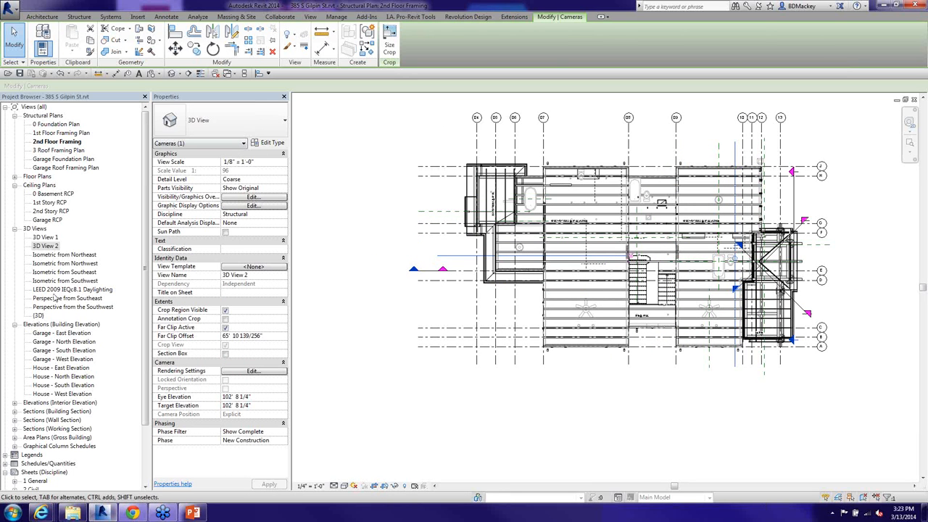
Show the camera of the default {3D} view in the 2nd Floor Framing plan.
{"action": "right_click", "coordinate": [48, 315]}
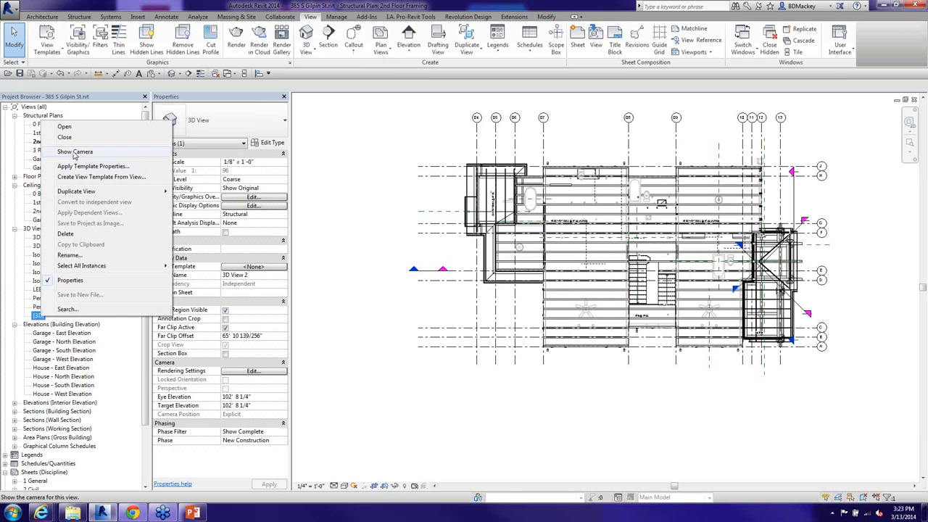
{"action": "left_click", "coordinate": [74, 151]}
{"action": "scroll", "coordinate": [542, 272], "scroll_direction": "down", "scroll_amount": 4}
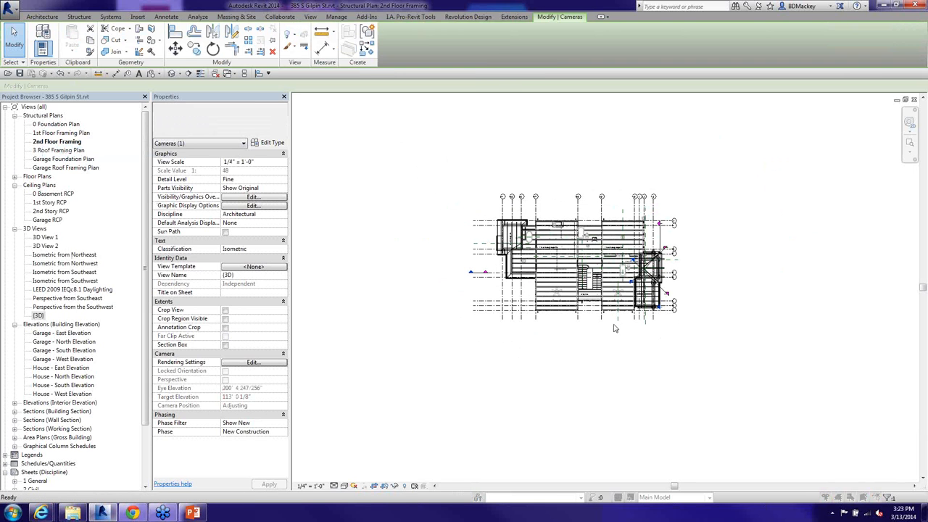
Review the annotation categories in the 2nd Floor Framing plan's visibility overrides without changing anything, and close both framing plans to return to 3D View 1.
{"action": "key", "text": "v"}
{"action": "key", "text": "g"}
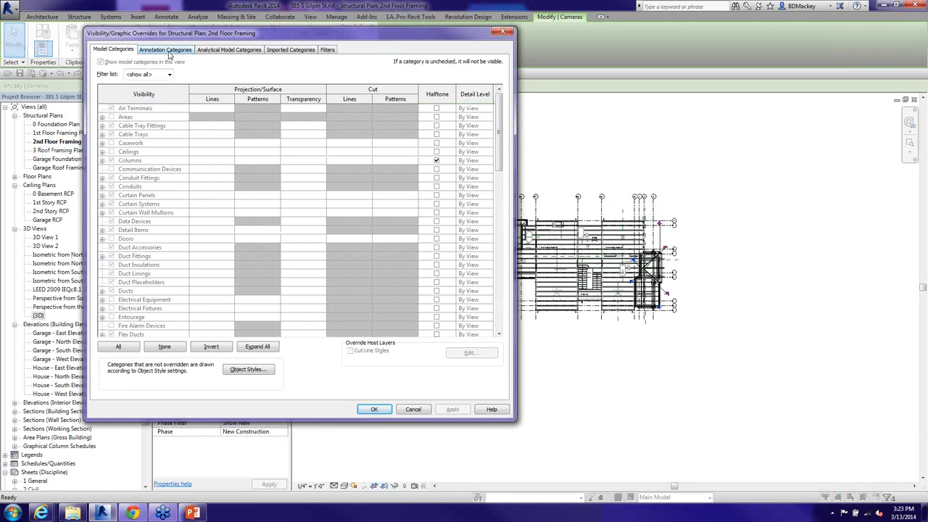
{"action": "left_click", "coordinate": [166, 50]}
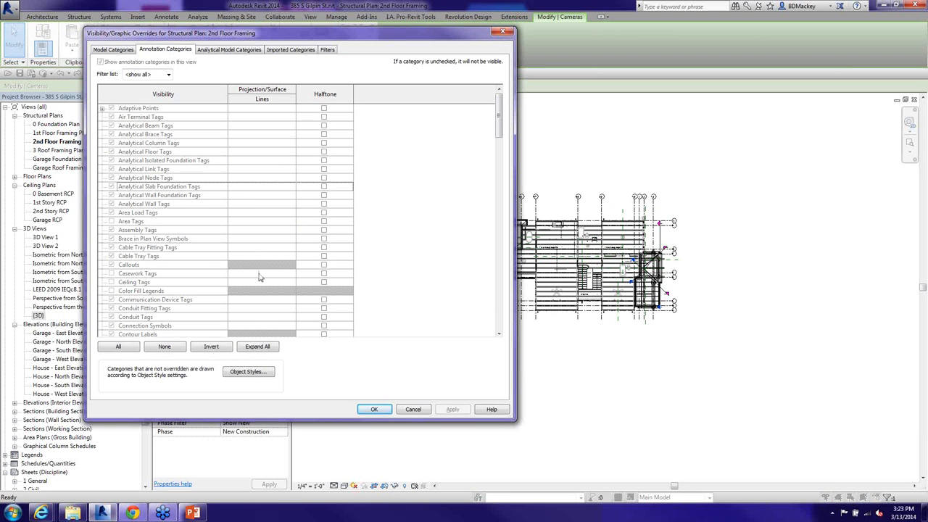
{"action": "left_click", "coordinate": [427, 411]}
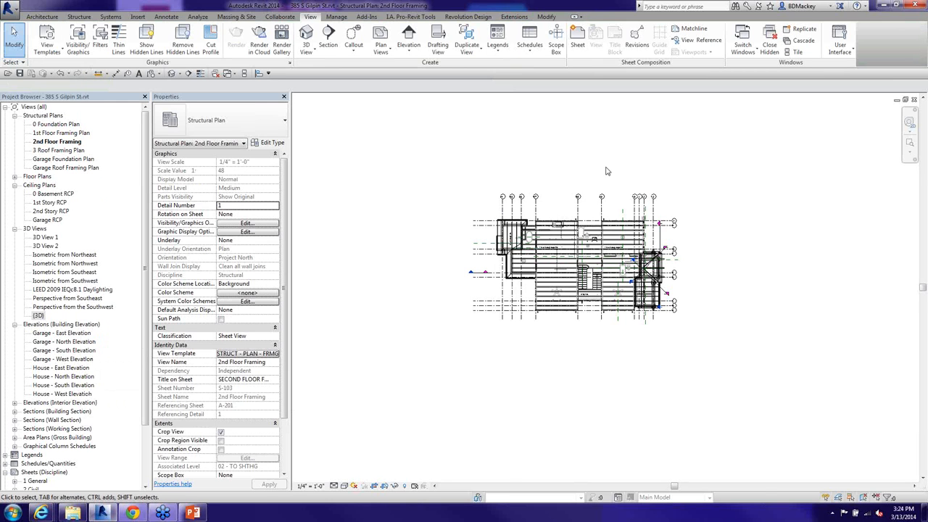
{"action": "left_click", "coordinate": [914, 100]}
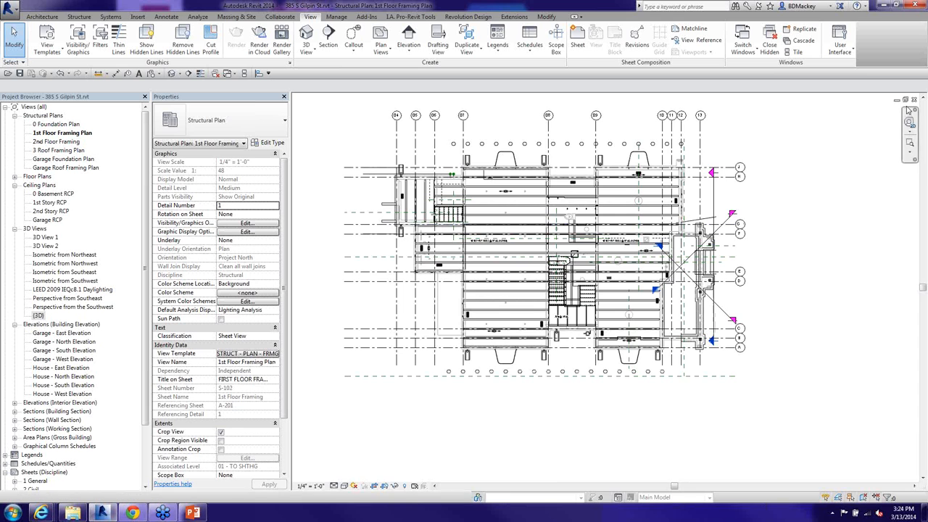
{"action": "left_click", "coordinate": [914, 100]}
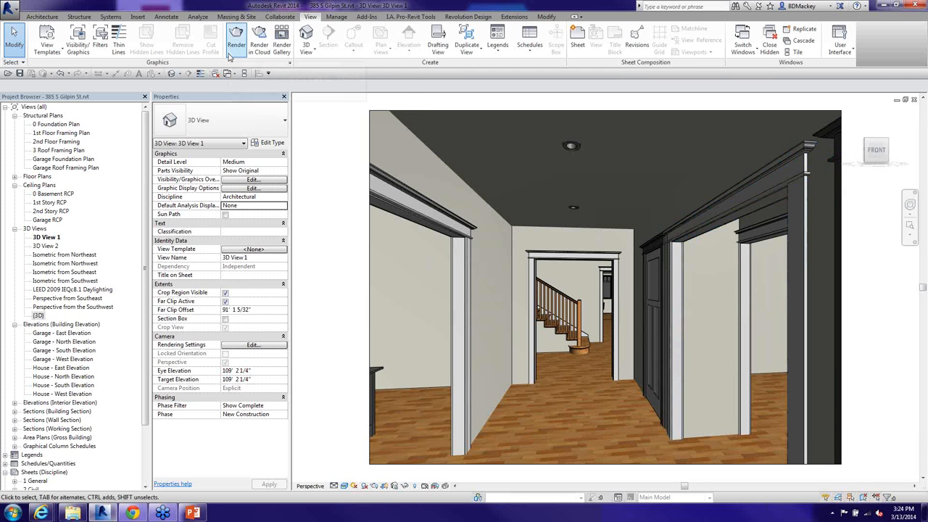
Open the Material Browser to view the project materials, and close it without changes.
{"action": "left_click", "coordinate": [331, 16]}
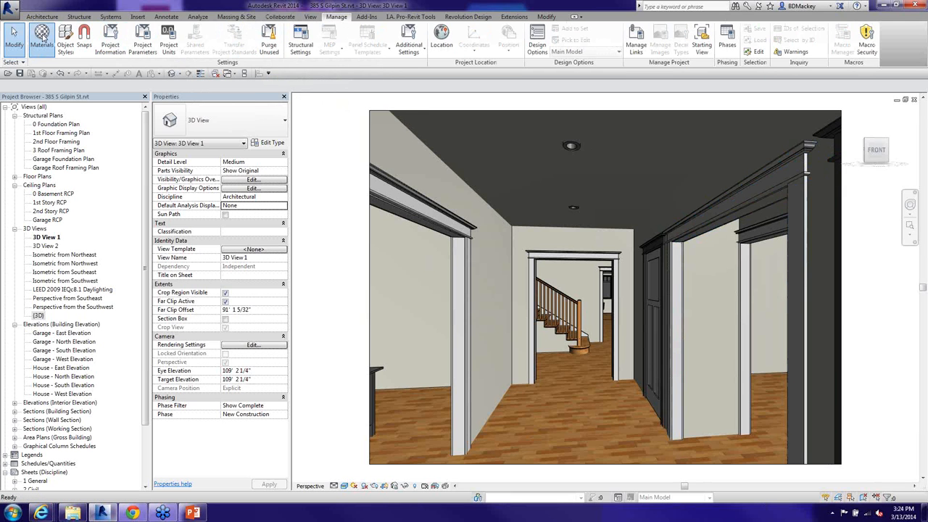
{"action": "left_click", "coordinate": [41, 34]}
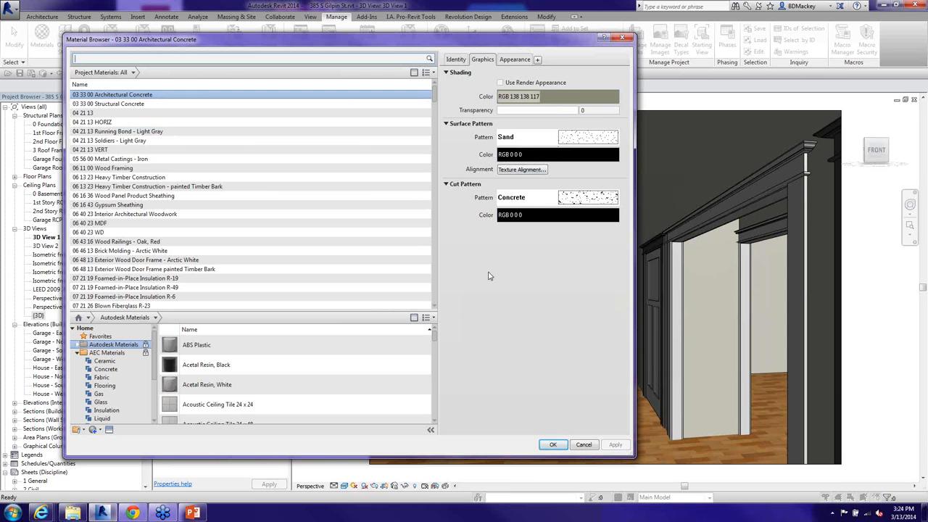
{"action": "left_click", "coordinate": [586, 444]}
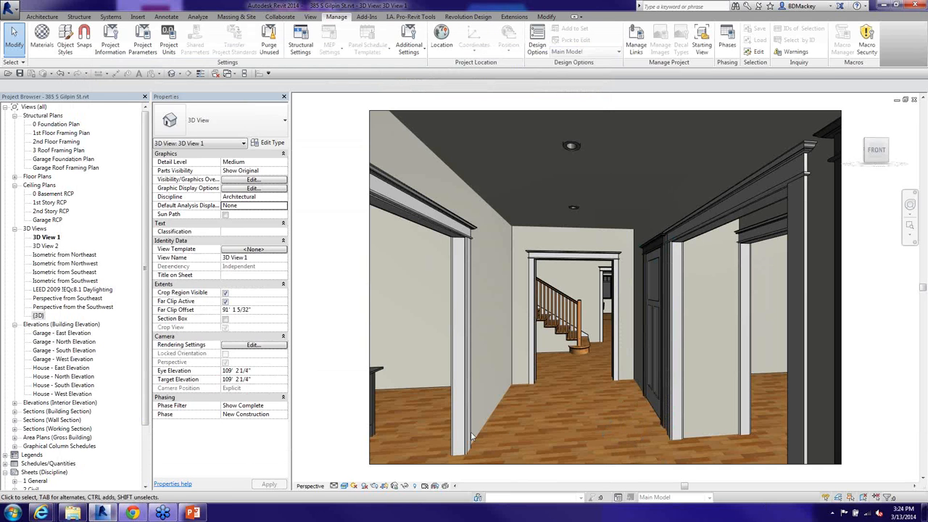
Review the type properties of the nearest framed opening in the hallway's left wall, cancel without changes and deselect it.
{"action": "left_click", "coordinate": [469, 437]}
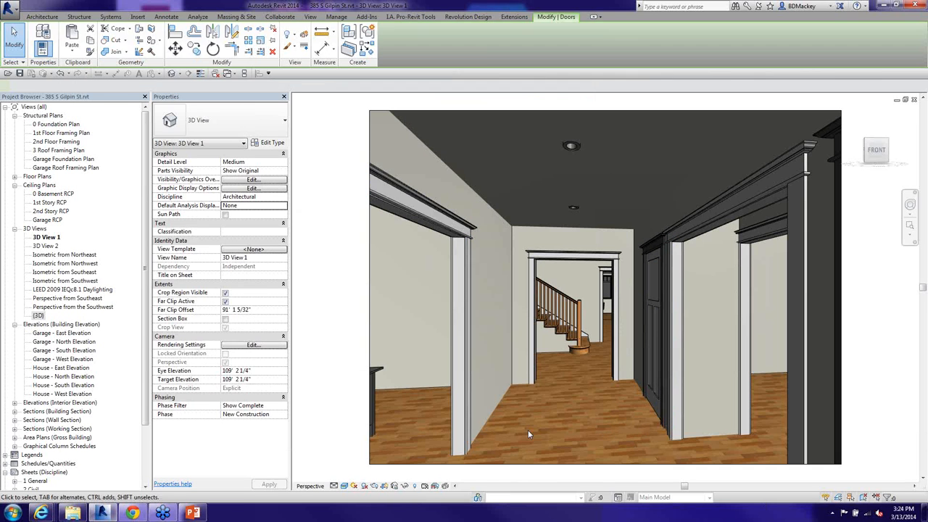
{"action": "left_click", "coordinate": [271, 144]}
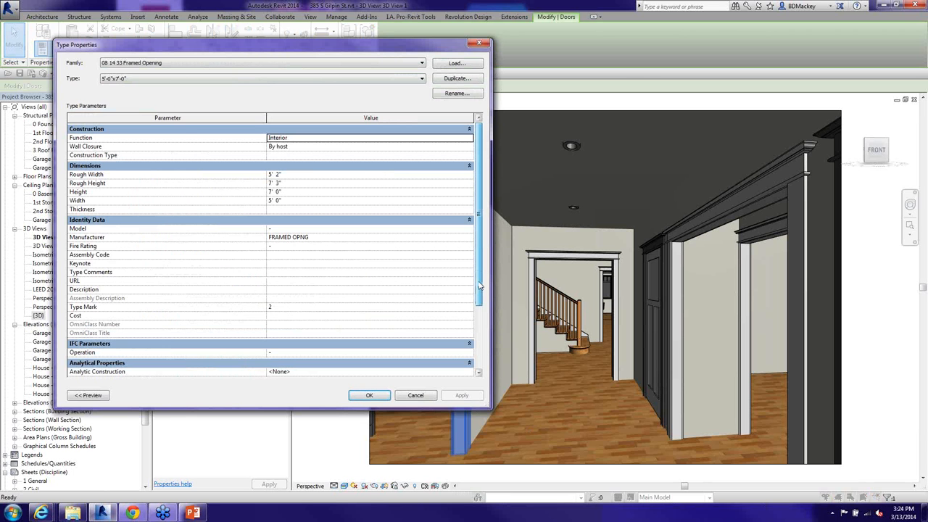
{"action": "scroll", "coordinate": [478, 287], "scroll_direction": "down", "scroll_amount": 3}
{"action": "scroll", "coordinate": [478, 286], "scroll_direction": "up", "scroll_amount": 3}
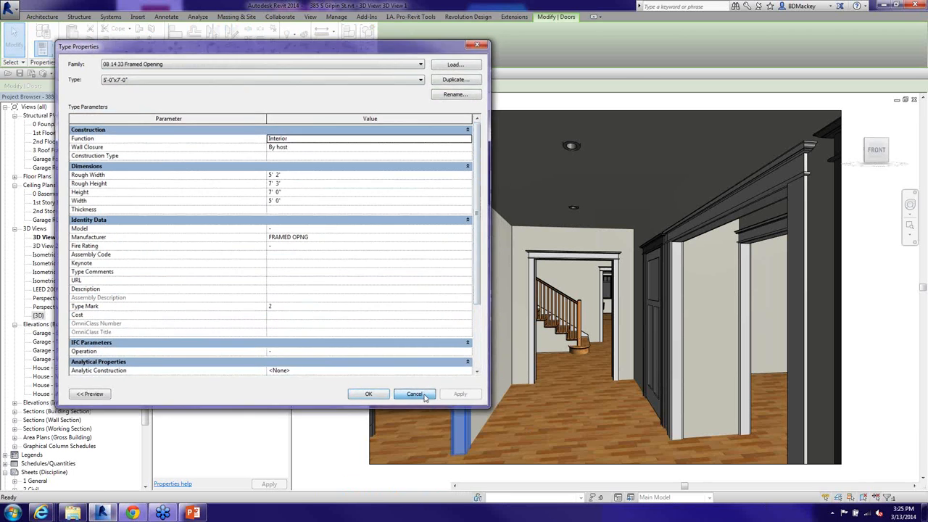
{"action": "left_click", "coordinate": [424, 399]}
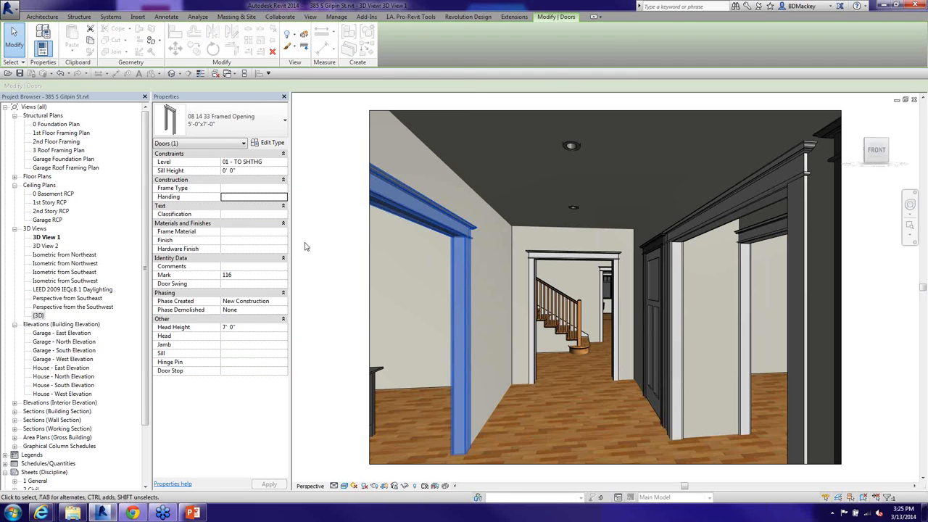
{"action": "key", "text": "Escape"}
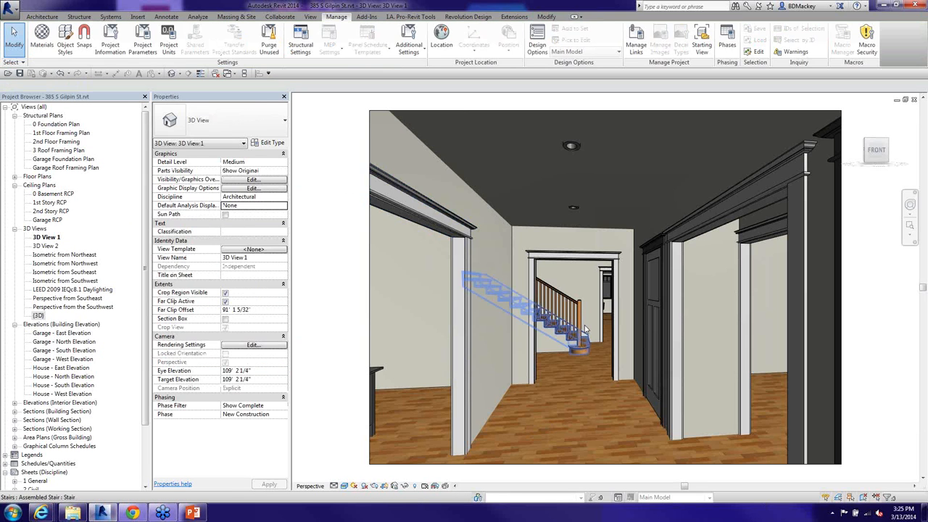
{"action": "left_click_drag", "start_coordinate": [593, 336], "coordinate": [560, 410]}
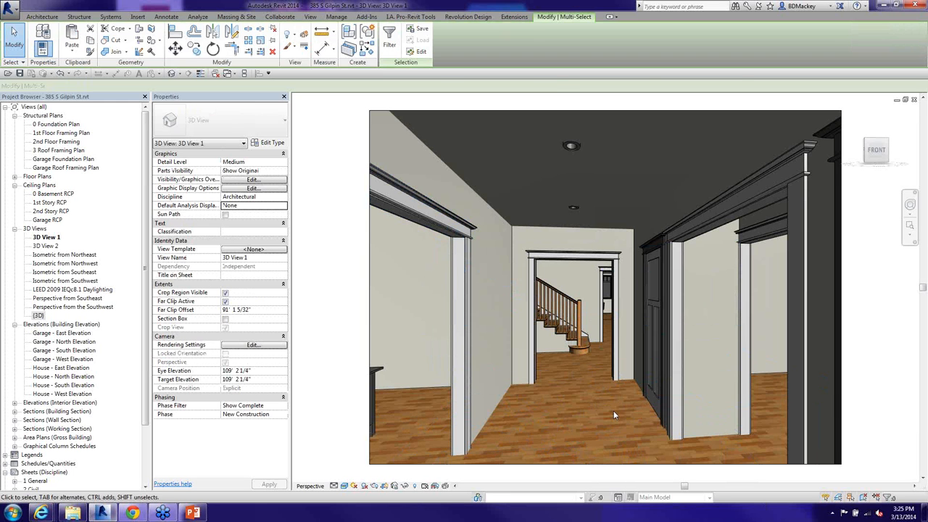
{"action": "left_click", "coordinate": [662, 432]}
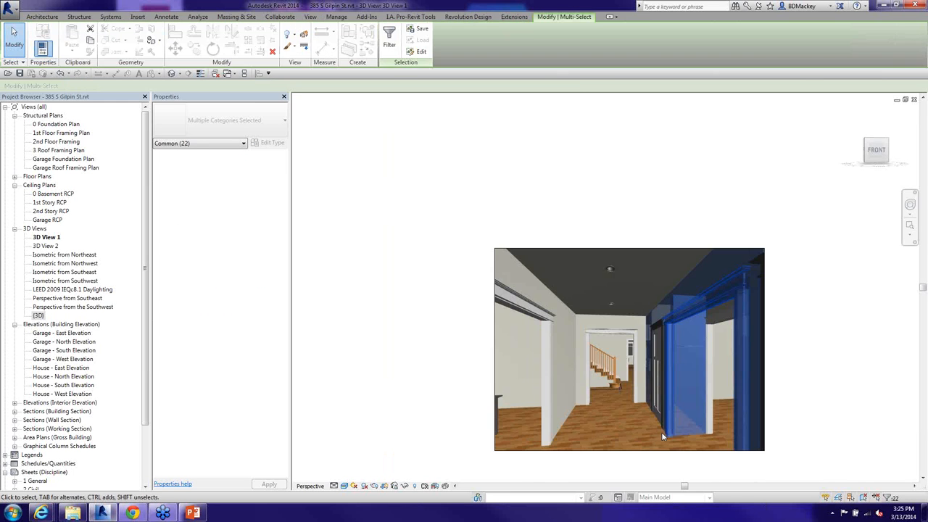
{"action": "key", "text": "Delete"}
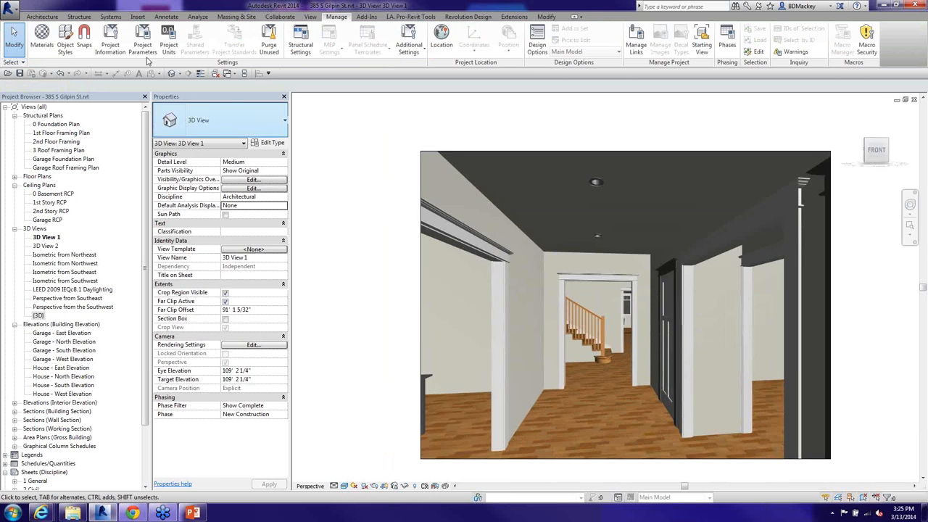
{"action": "key", "text": "ctrl+z"}
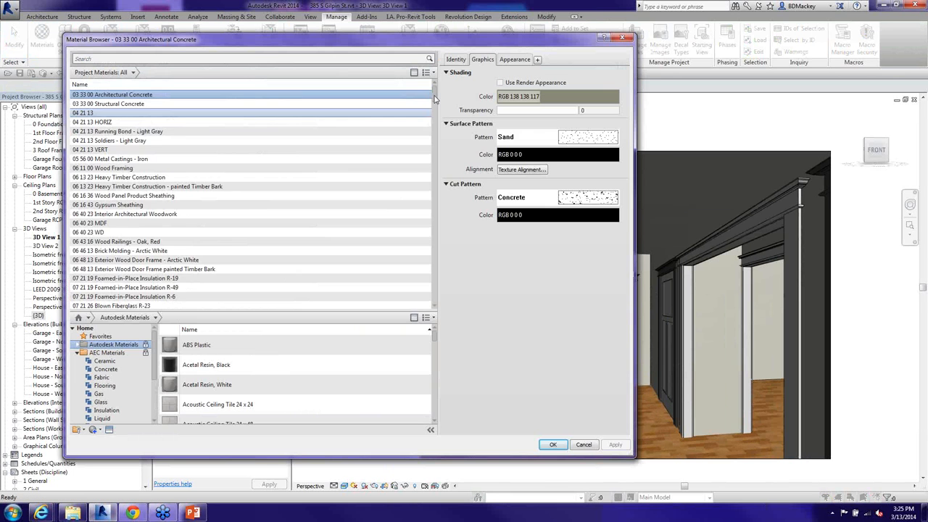
Examine the graphics and render appearance settings of the 06 40 23 Interior Architectural Woodwork material in the Material Browser.
{"action": "mouse_move", "coordinate": [437, 108]}
{"action": "left_mouse_down"}
{"action": "mouse_move", "coordinate": [446, 158]}
{"action": "mouse_move", "coordinate": [438, 106]}
{"action": "left_mouse_up"}
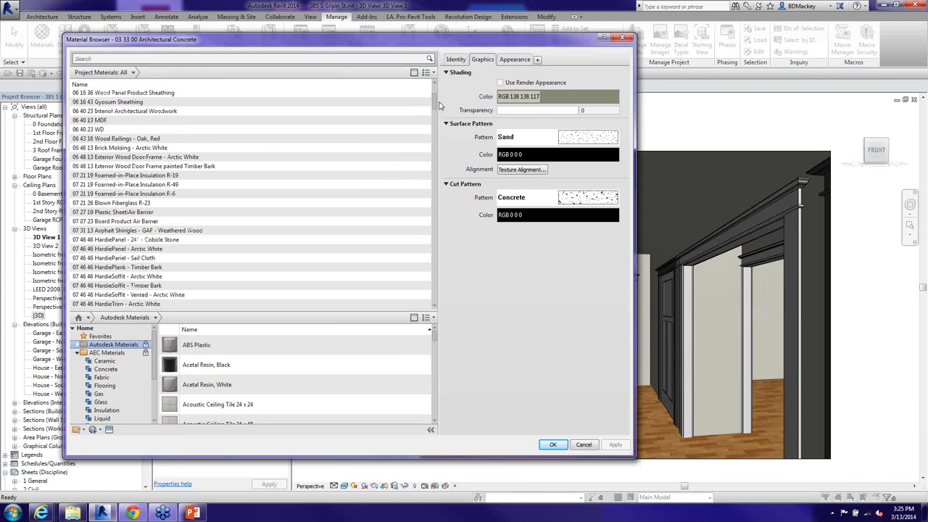
{"action": "left_click", "coordinate": [157, 111]}
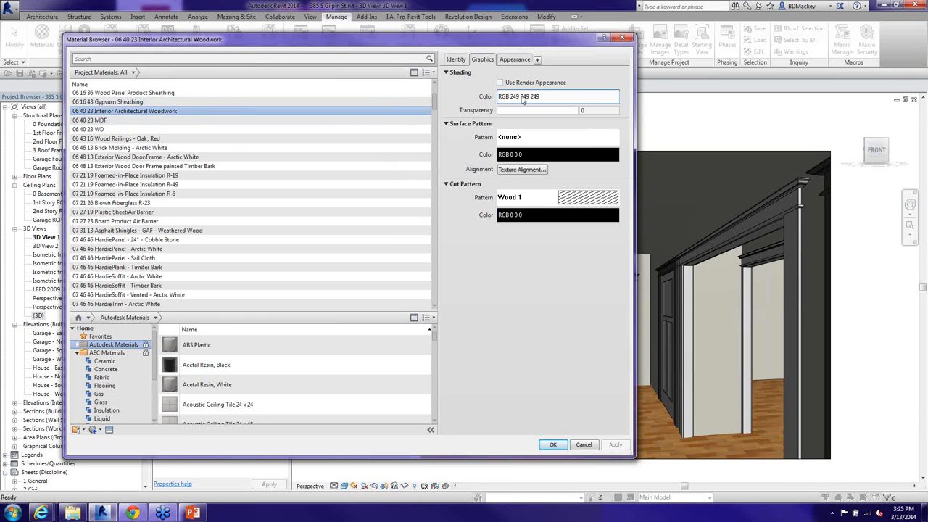
{"action": "left_click", "coordinate": [514, 60]}
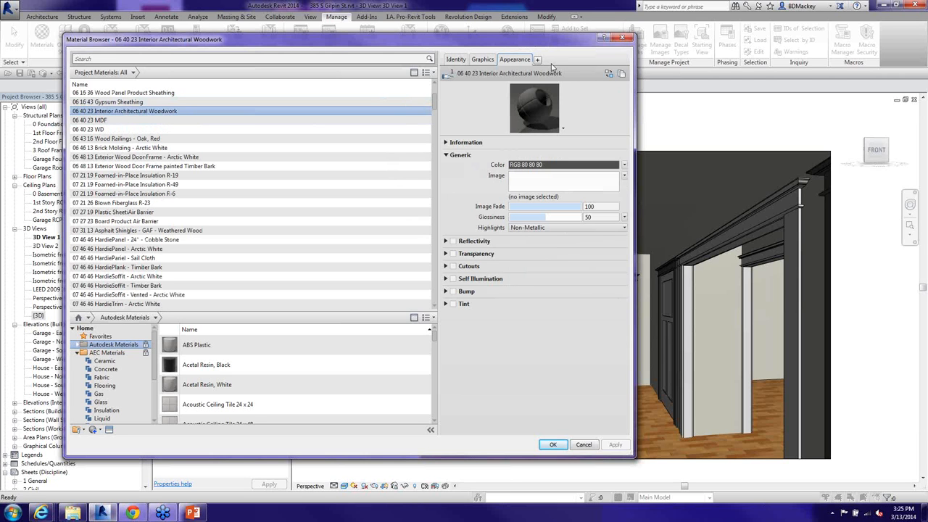
{"action": "left_click", "coordinate": [116, 121]}
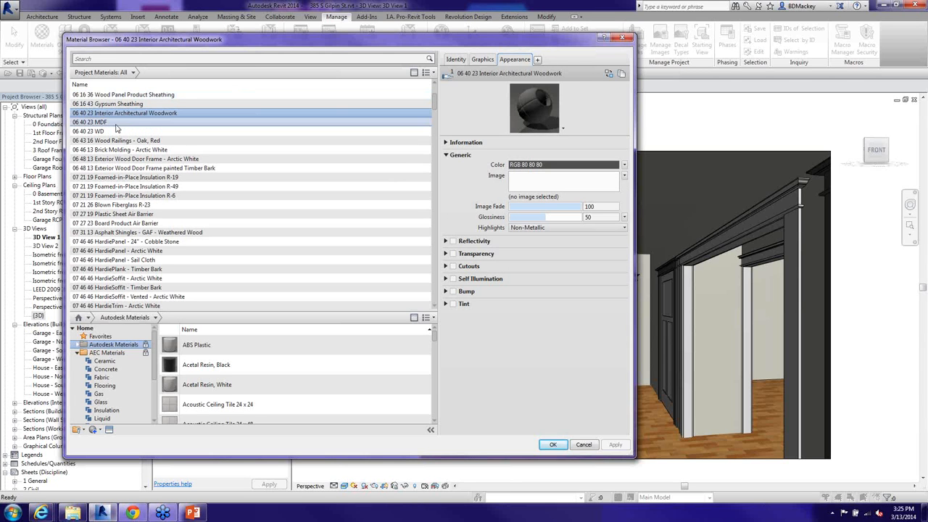
Examine the appearance settings and asset information of the 06 43 16 Wood Railings - Oak, Red and 06 16 36 Wood Panel Product Sheathing materials.
{"action": "left_click", "coordinate": [122, 140]}
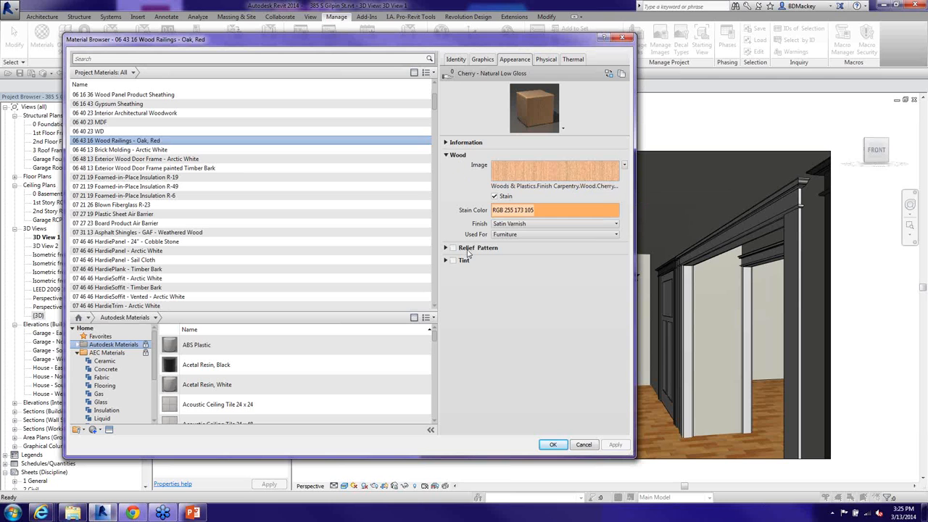
{"action": "left_click", "coordinate": [446, 142]}
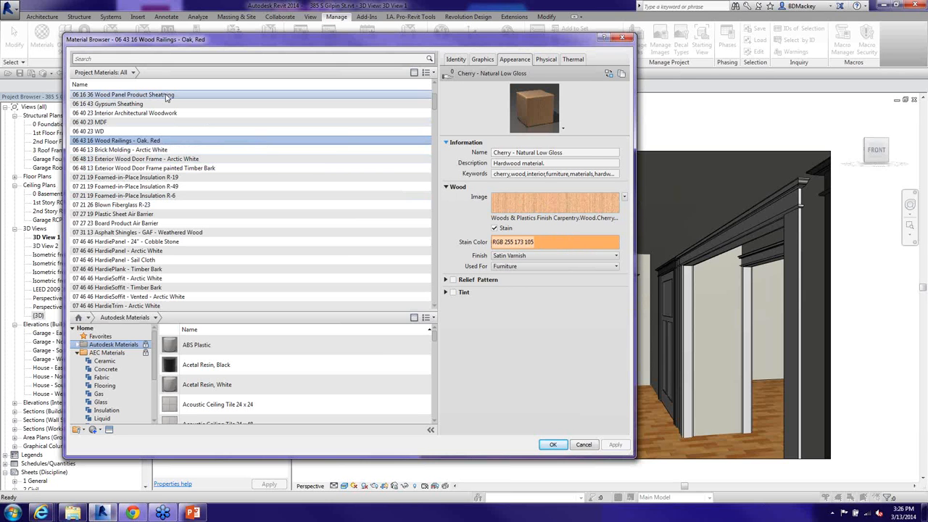
{"action": "left_click", "coordinate": [166, 96]}
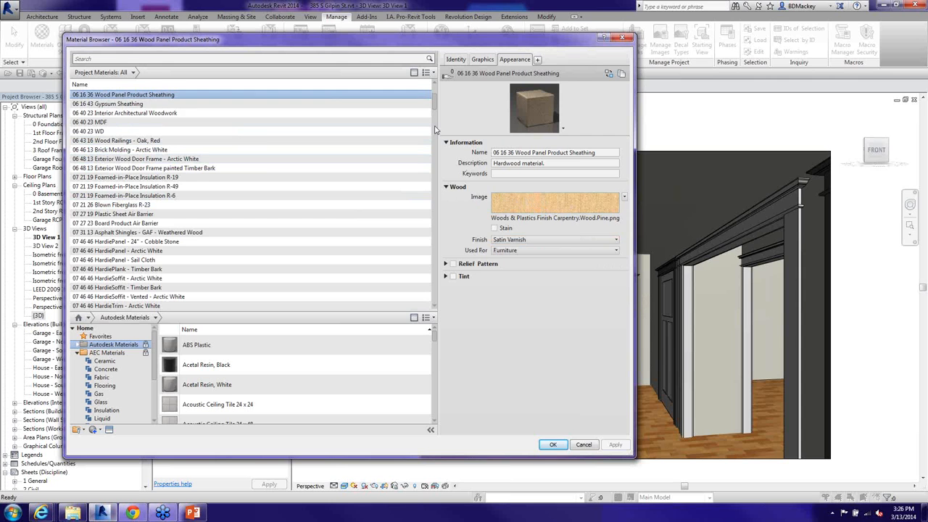
Set the stain color of the 06 11 00 Wood Framing appearance to RGB 34 34 255 and enlarge the material preview.
{"action": "scroll", "coordinate": [377, 95], "scroll_direction": "up", "scroll_amount": 2}
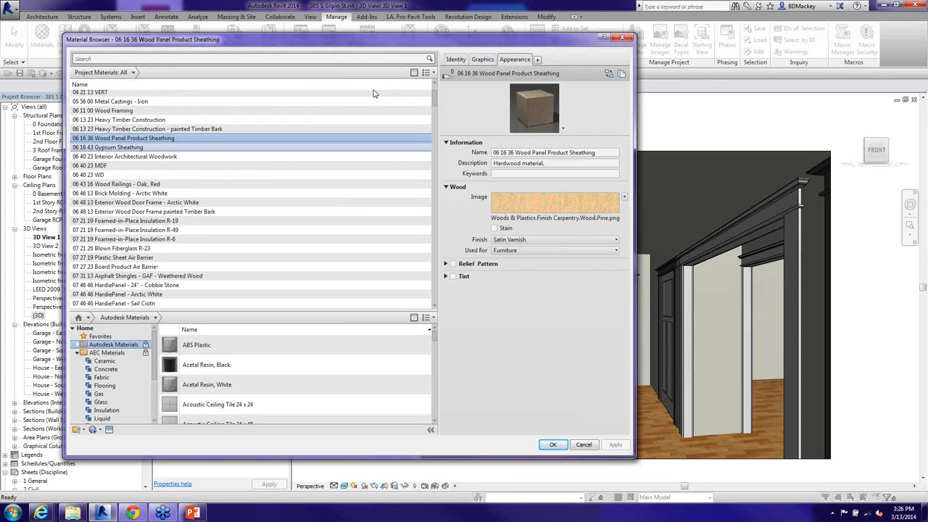
{"action": "left_click", "coordinate": [348, 113]}
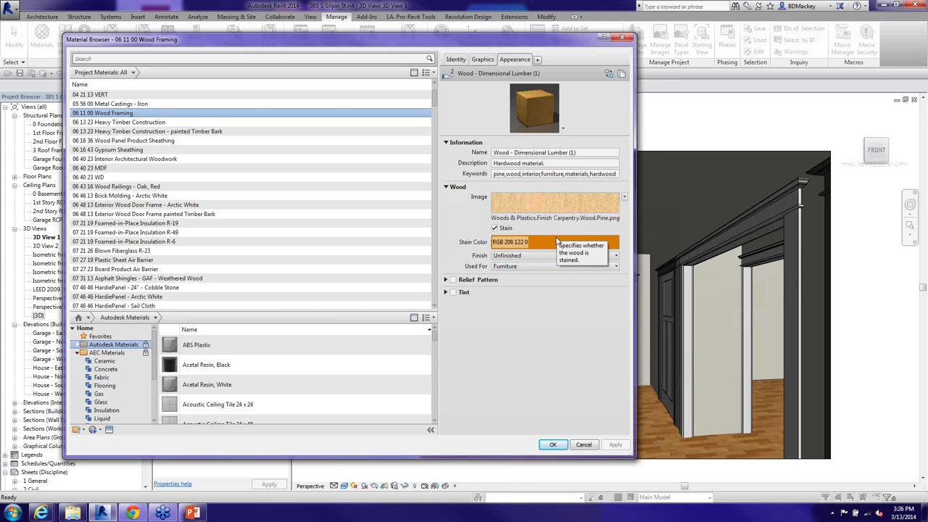
{"action": "left_click", "coordinate": [556, 245]}
{"action": "left_click", "coordinate": [312, 211]}
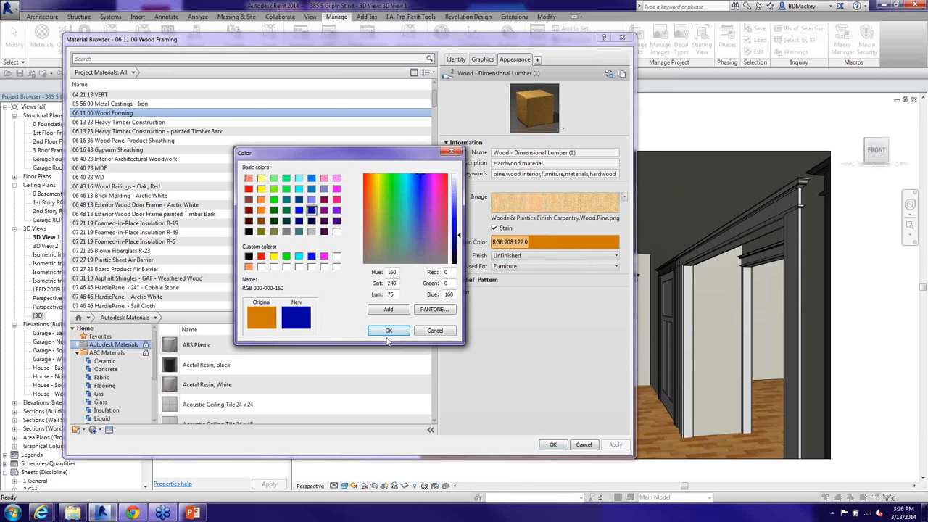
{"action": "left_click_drag", "start_coordinate": [454, 237], "coordinate": [454, 212]}
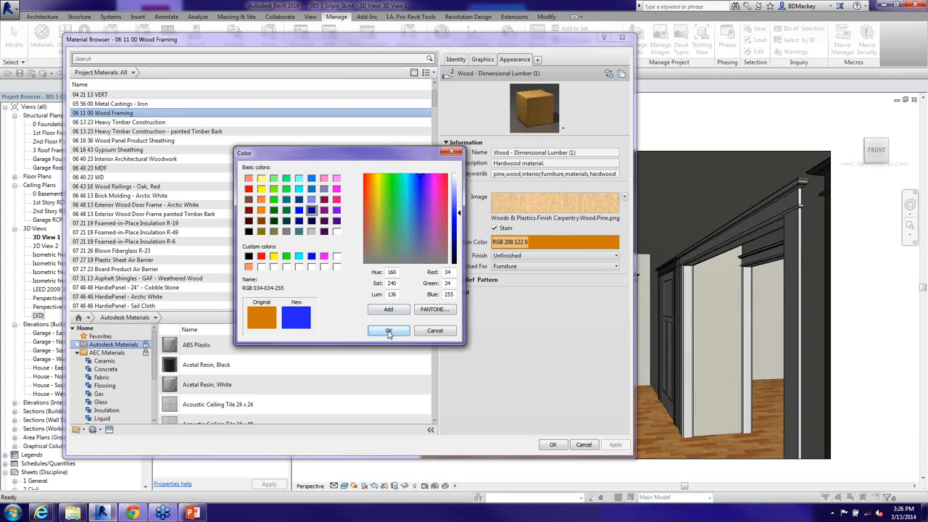
{"action": "left_click", "coordinate": [390, 331]}
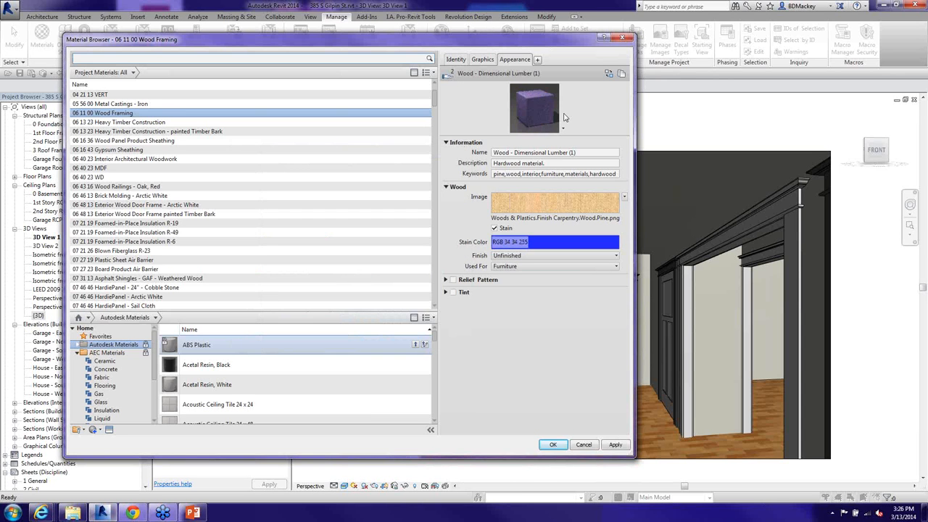
{"action": "left_click_drag", "start_coordinate": [582, 136], "coordinate": [589, 190]}
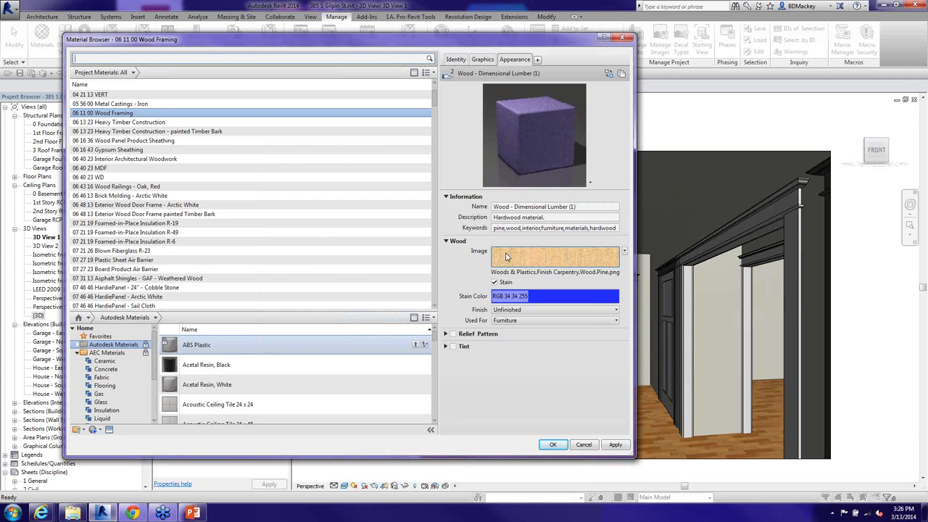
{"action": "mouse_move", "coordinate": [588, 267]}
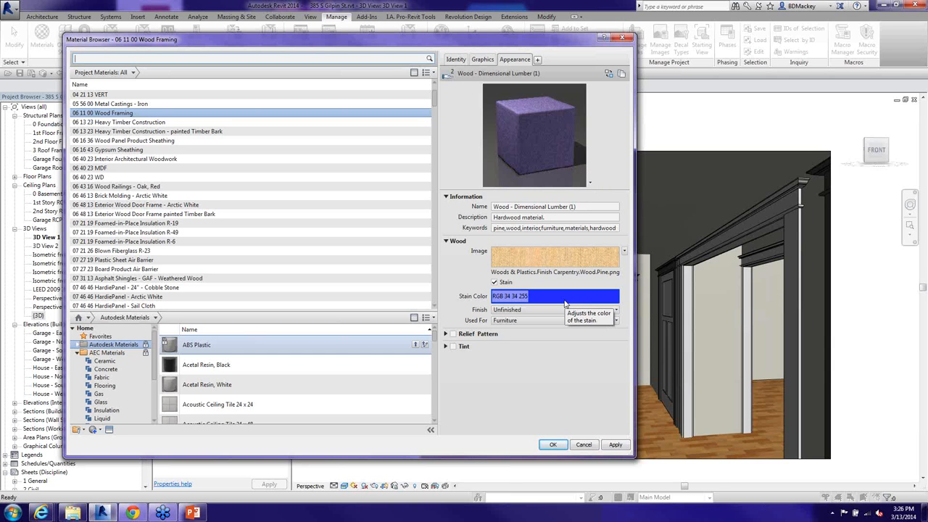
Enable the relief pattern for the Wood Framing appearance, with its type based on wood grain.
{"action": "left_click", "coordinate": [446, 334]}
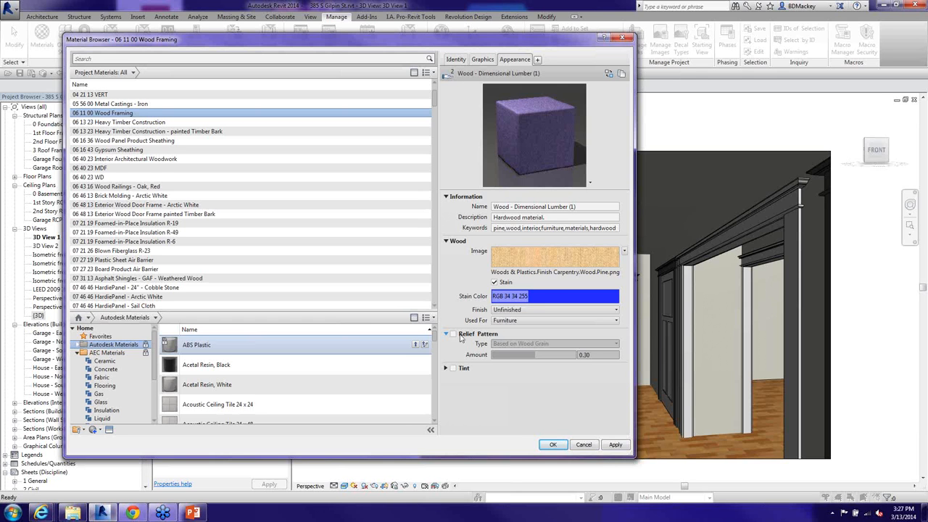
{"action": "left_click", "coordinate": [453, 333]}
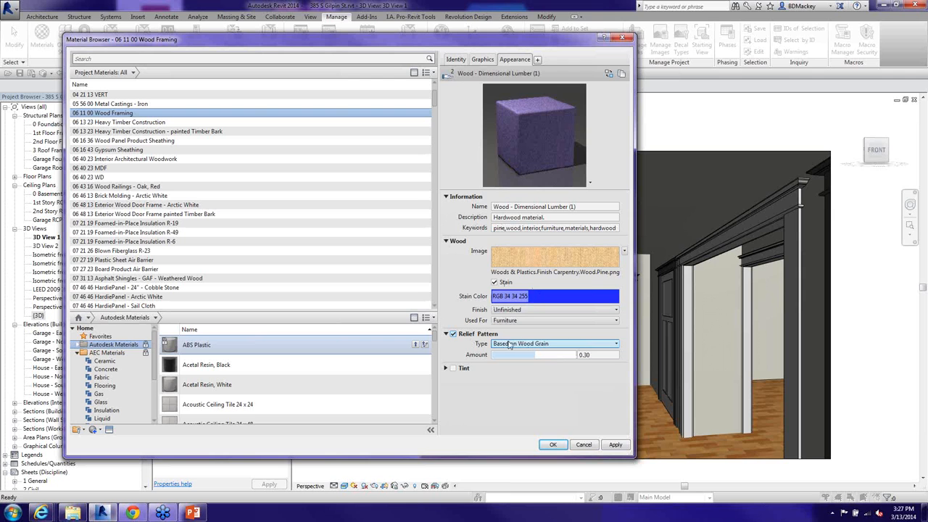
{"action": "left_click", "coordinate": [616, 345]}
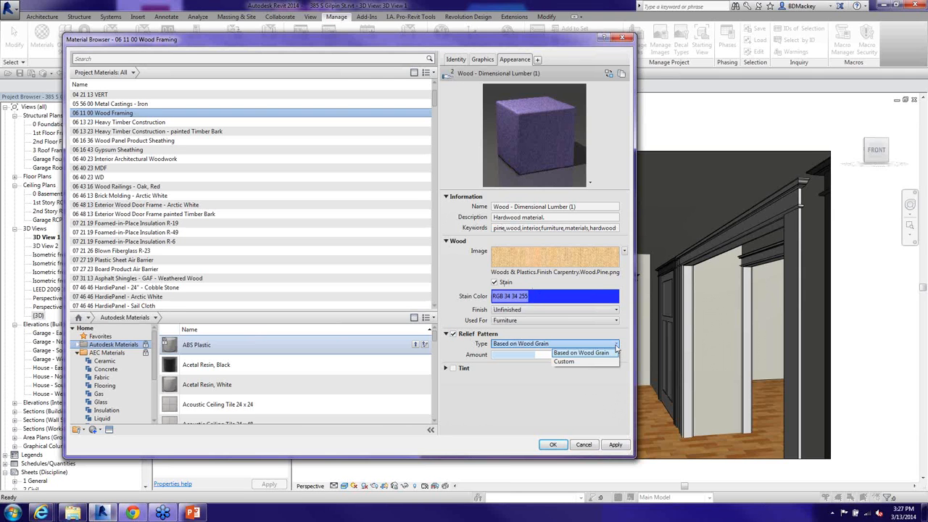
{"action": "left_click", "coordinate": [606, 353]}
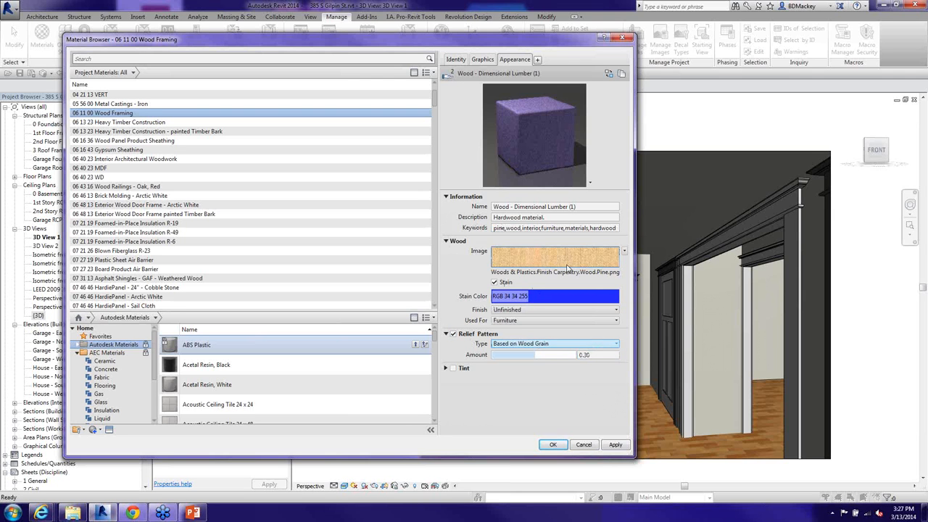
Try a custom relief pattern for the Wood Framing appearance and cancel the image file selection.
{"action": "mouse_move", "coordinate": [543, 266]}
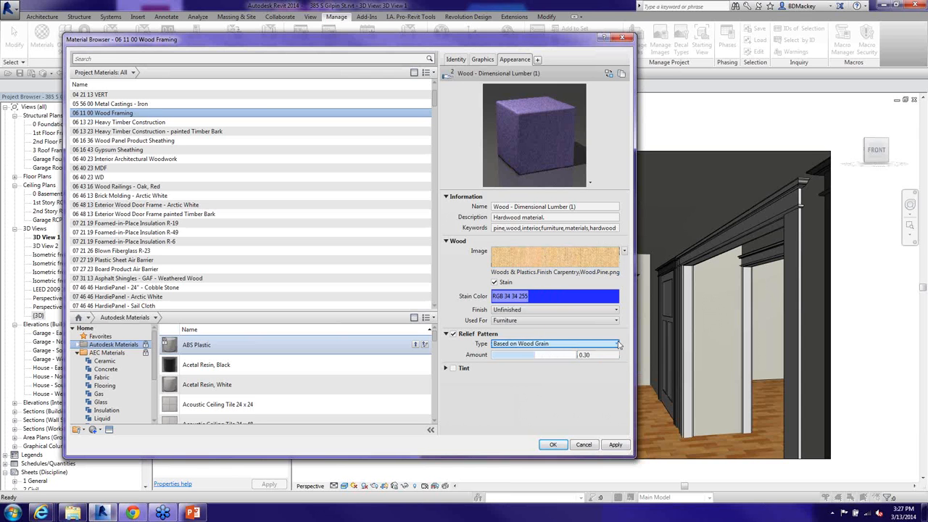
{"action": "left_click", "coordinate": [580, 345]}
{"action": "left_click", "coordinate": [584, 361]}
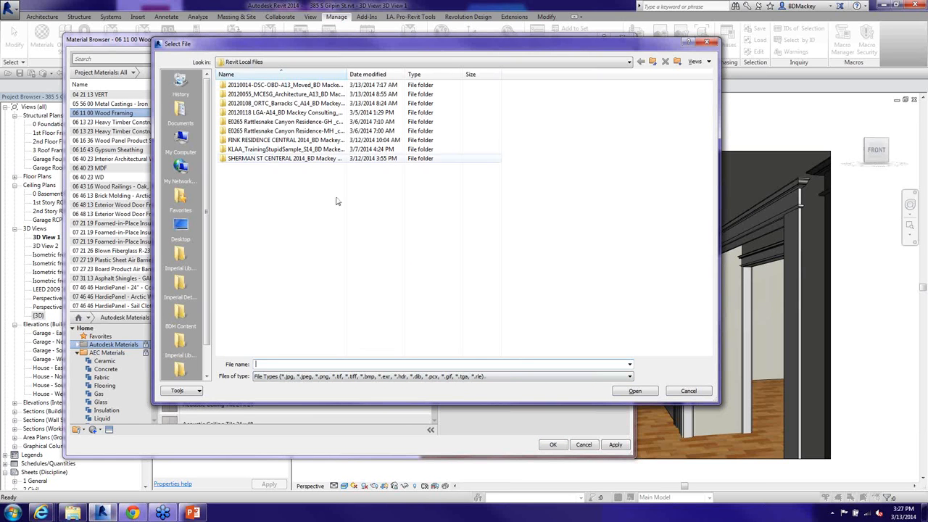
{"action": "left_click", "coordinate": [687, 392]}
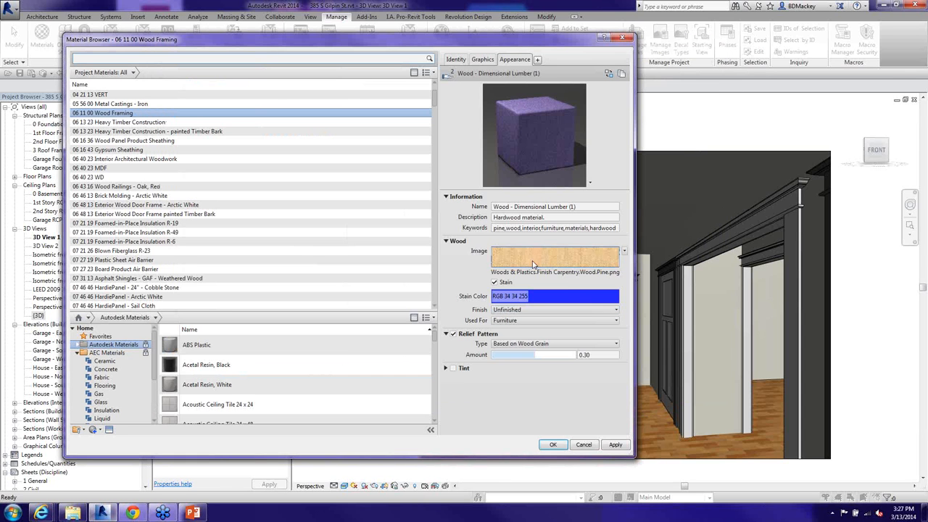
Enable tint for the Wood Framing appearance and set the tint color to RGB 255 215 196.
{"action": "left_click", "coordinate": [446, 368]}
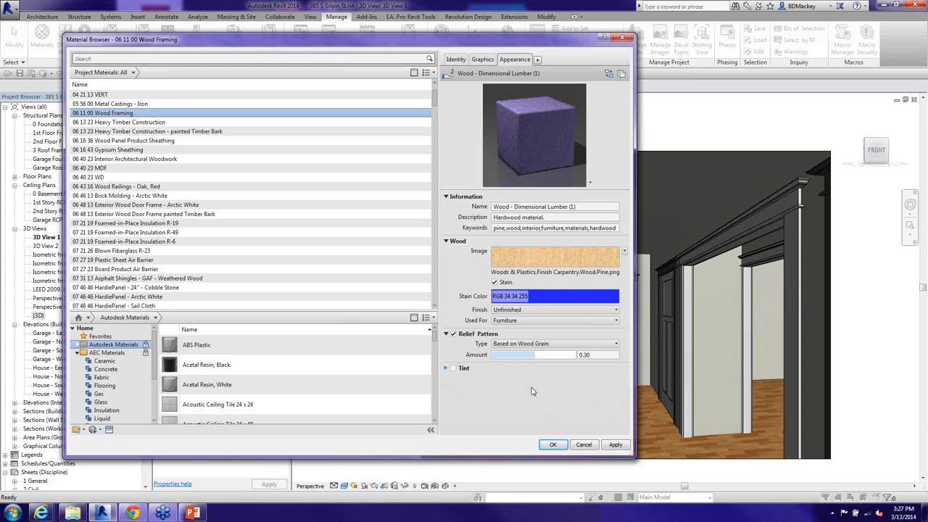
{"action": "left_click", "coordinate": [454, 369]}
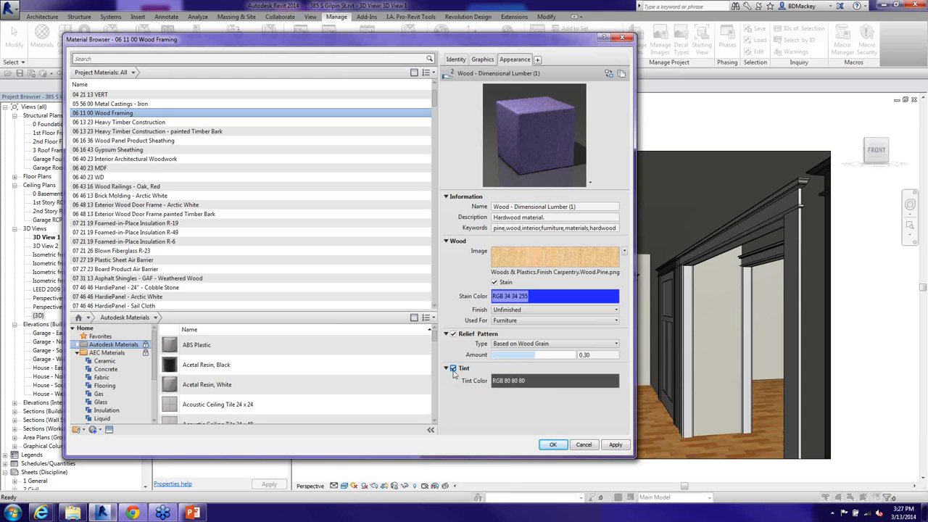
{"action": "left_click", "coordinate": [547, 382]}
{"action": "left_click", "coordinate": [262, 200]}
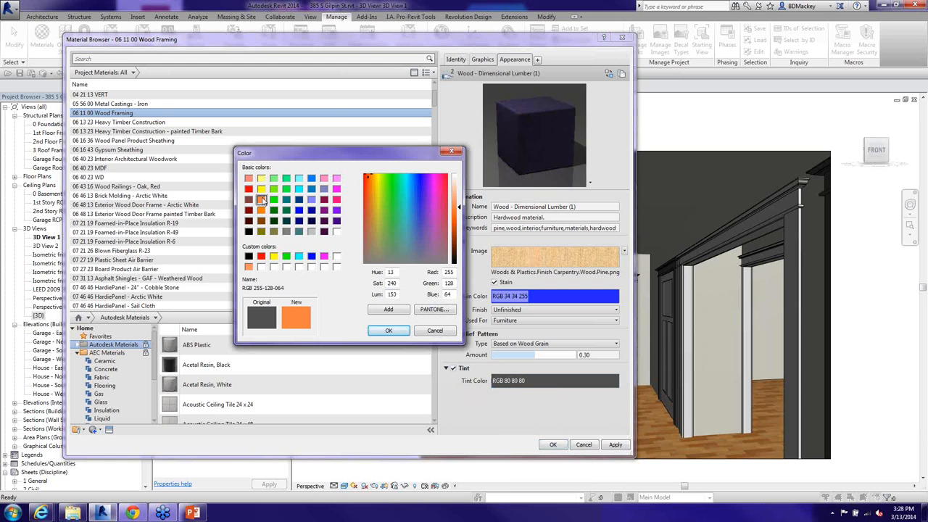
{"action": "left_click_drag", "start_coordinate": [458, 208], "coordinate": [458, 184]}
{"action": "left_click", "coordinate": [398, 333]}
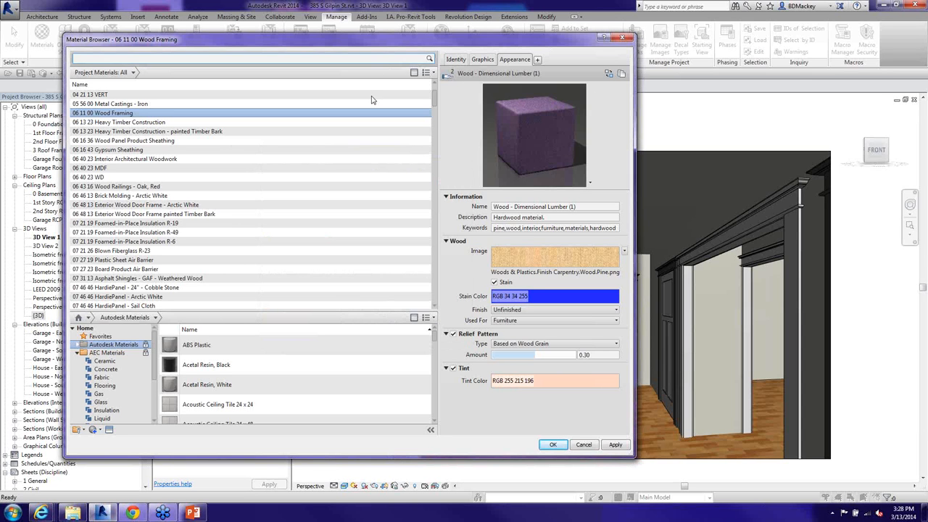
Examine the Glass material's appearance, including its tint and number of glass sheets, without changing any values.
{"action": "left_click_drag", "start_coordinate": [435, 105], "coordinate": [440, 180]}
{"action": "scroll", "coordinate": [143, 273], "scroll_direction": "down", "scroll_amount": 3}
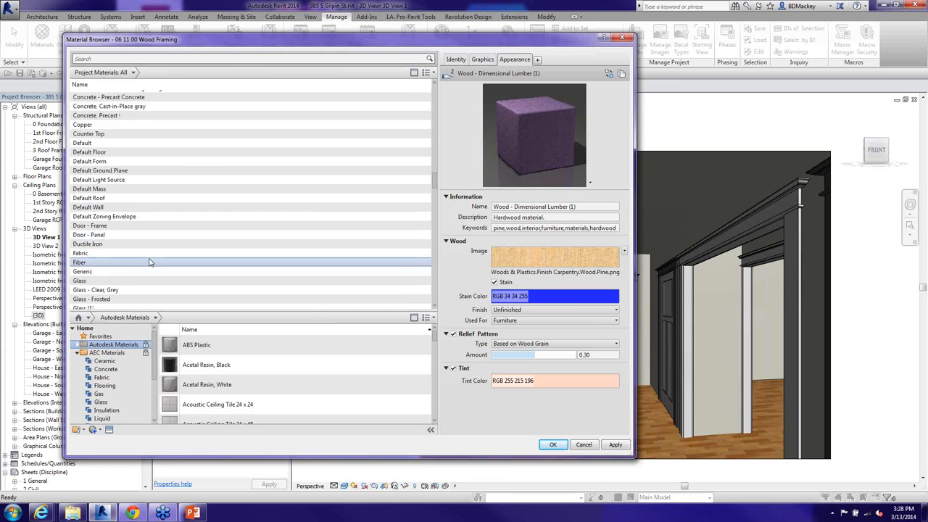
{"action": "left_click", "coordinate": [91, 247]}
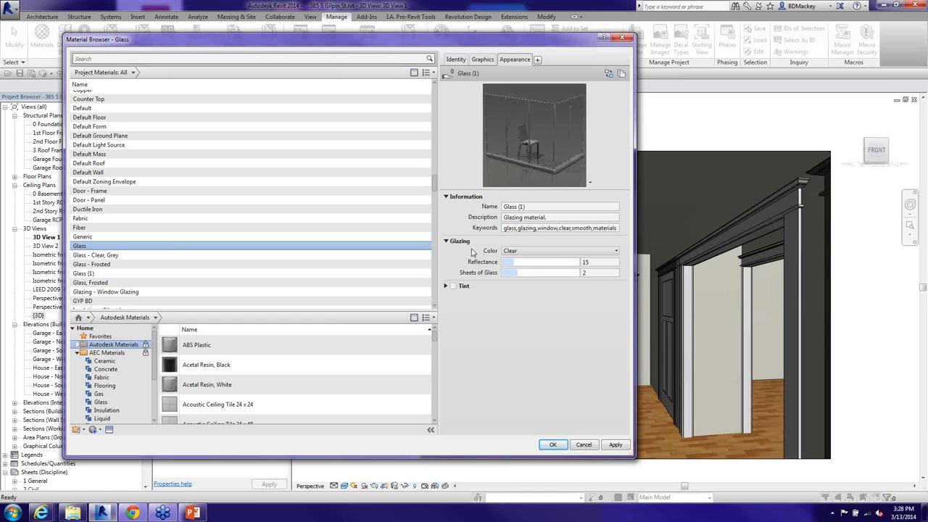
{"action": "left_click", "coordinate": [445, 287]}
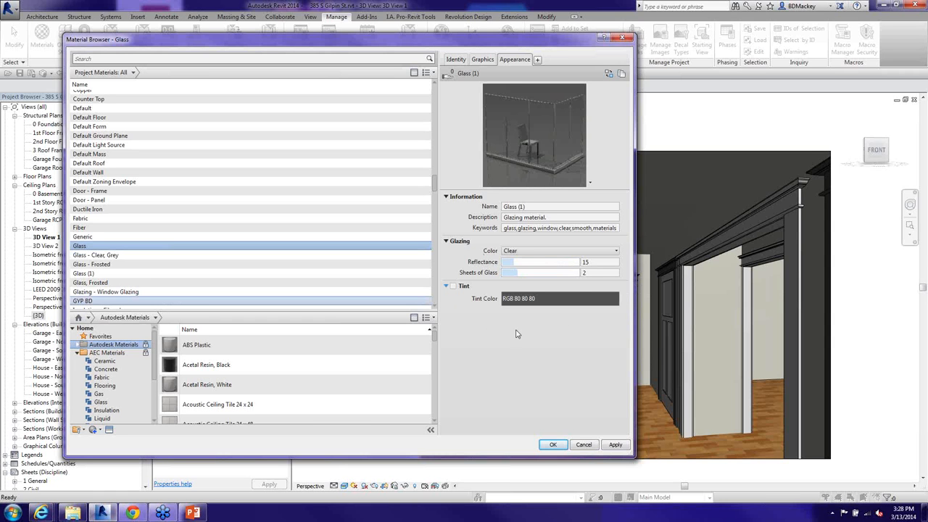
{"action": "left_click", "coordinate": [601, 273]}
{"action": "double_click", "coordinate": [601, 276]}
Examine the appearance settings of the Fabric and Paint materials.
{"action": "scroll", "coordinate": [304, 102], "scroll_direction": "up", "scroll_amount": 1}
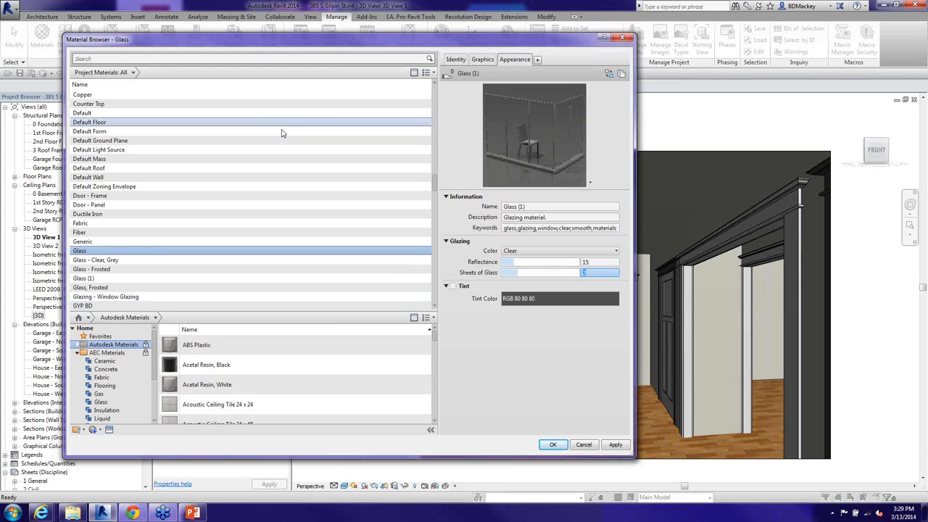
{"action": "left_click", "coordinate": [159, 226]}
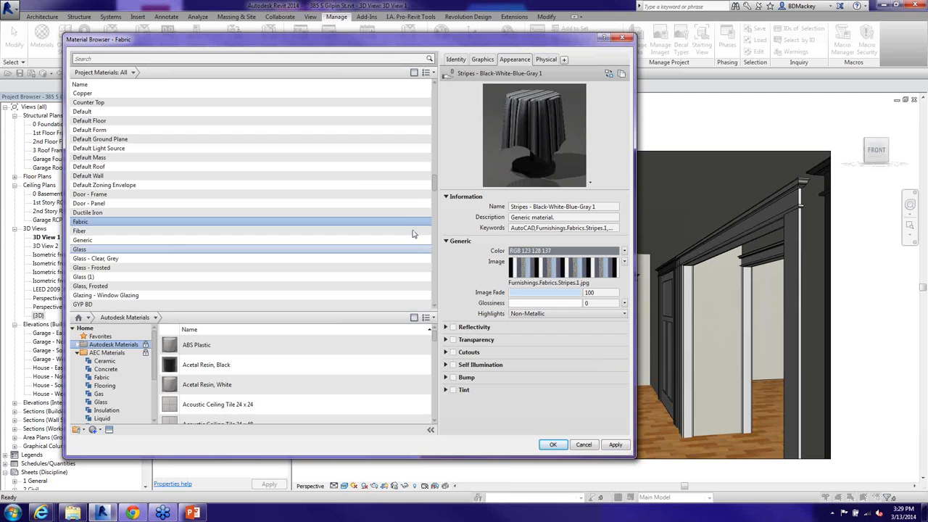
{"action": "left_click_drag", "start_coordinate": [435, 187], "coordinate": [435, 217]}
{"action": "left_click", "coordinate": [129, 240]}
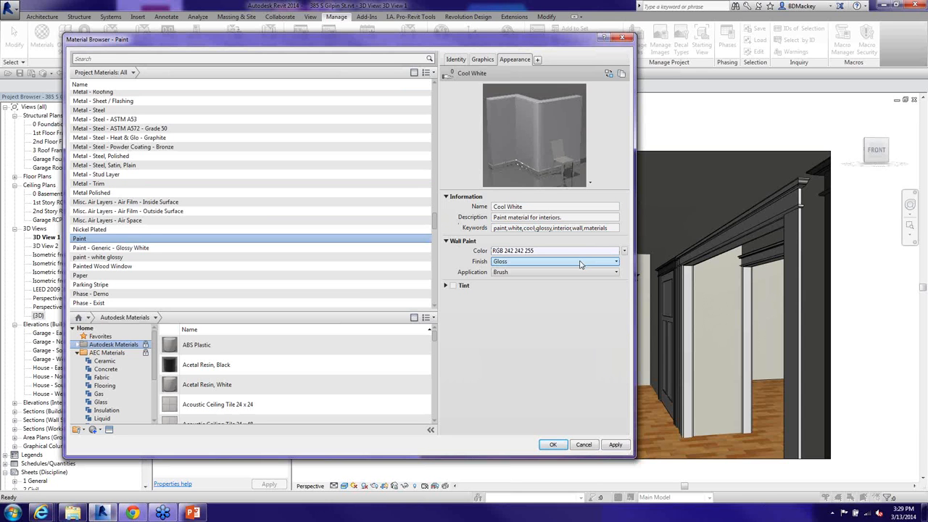
Examine the finish and application options of the Paint material and the appearance of the Parking Stripe material.
{"action": "left_click", "coordinate": [616, 262]}
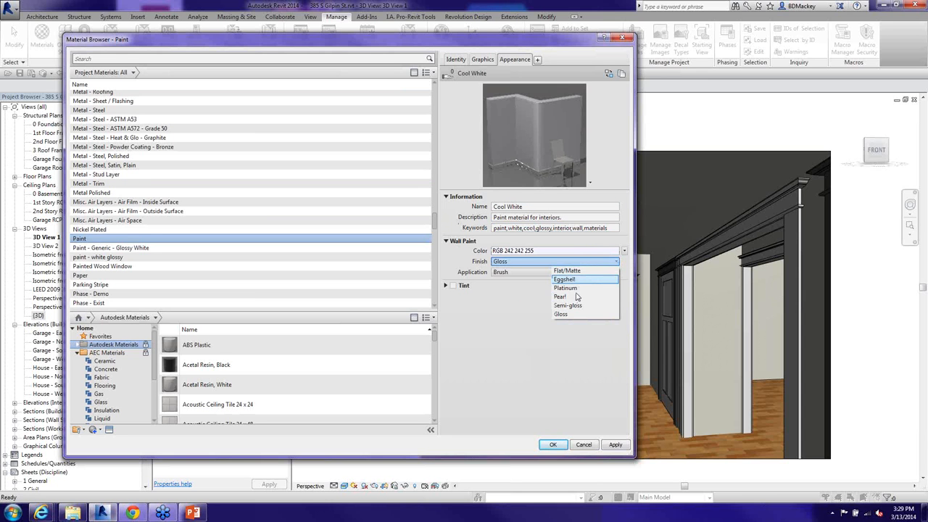
{"action": "left_click", "coordinate": [536, 312]}
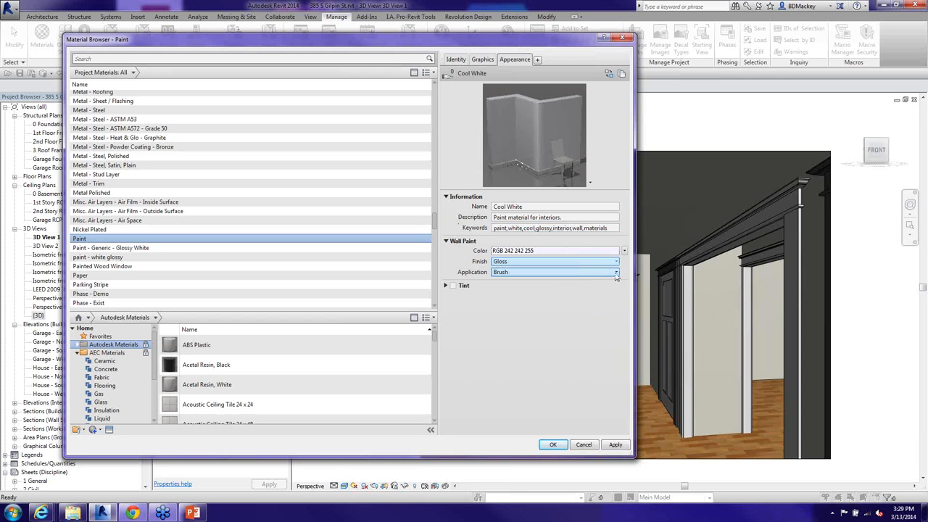
{"action": "left_click", "coordinate": [617, 272]}
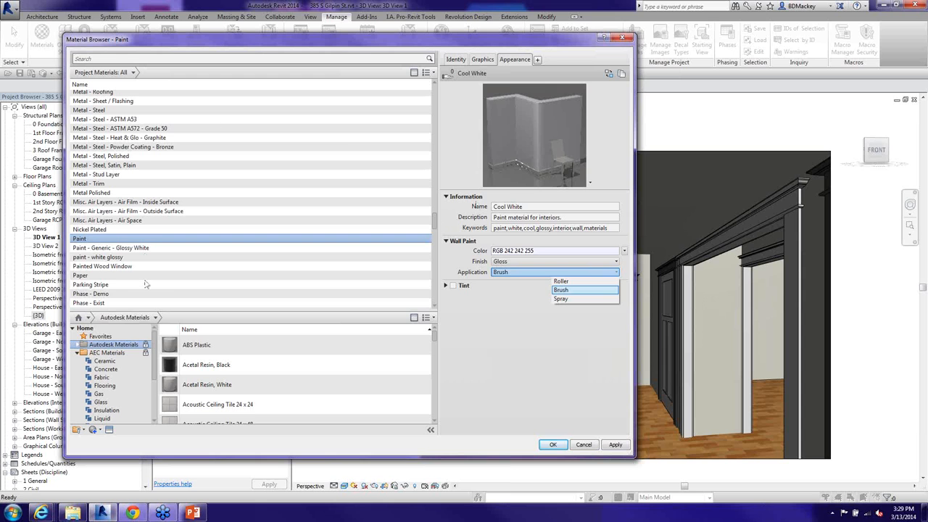
{"action": "left_click", "coordinate": [117, 287]}
{"action": "left_click", "coordinate": [117, 285]}
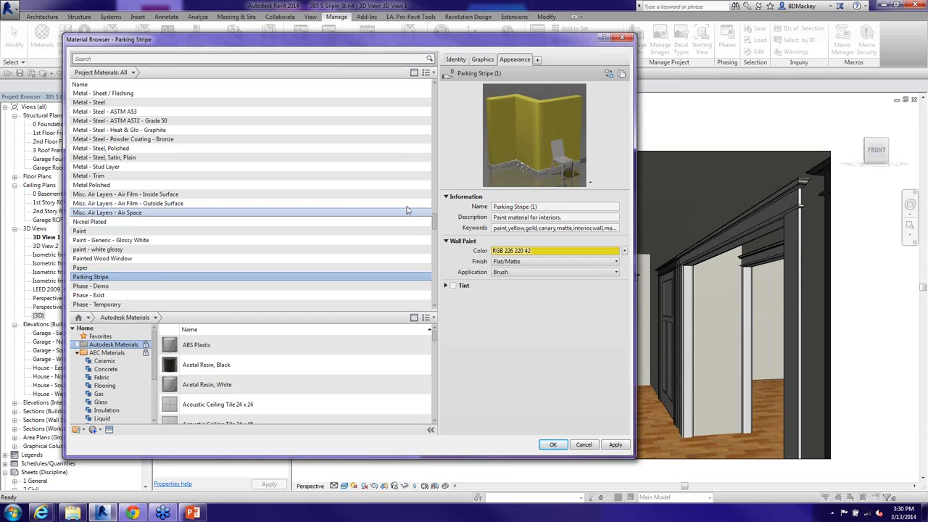
Enable cutouts for the Metal - Steel appearance, trying the Squares type and then choosing Hexagon.
{"action": "left_click", "coordinate": [107, 106]}
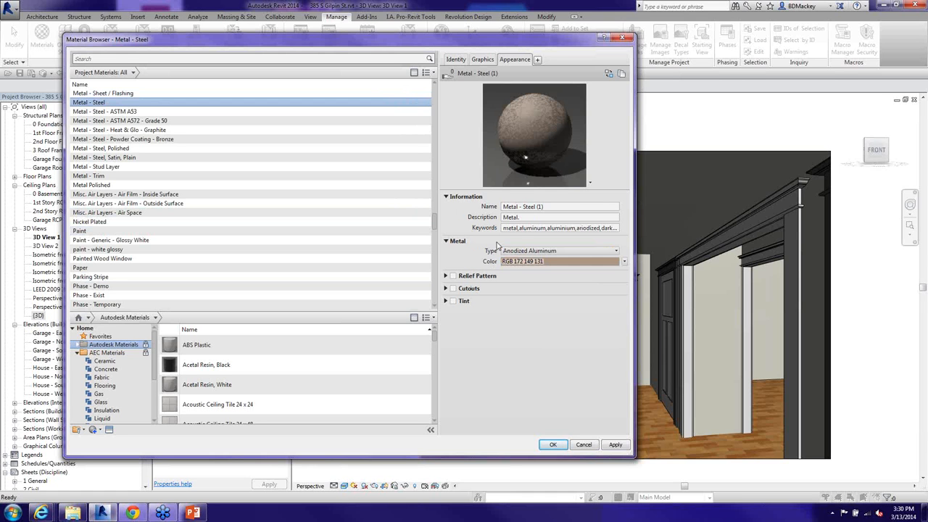
{"action": "left_click", "coordinate": [446, 288]}
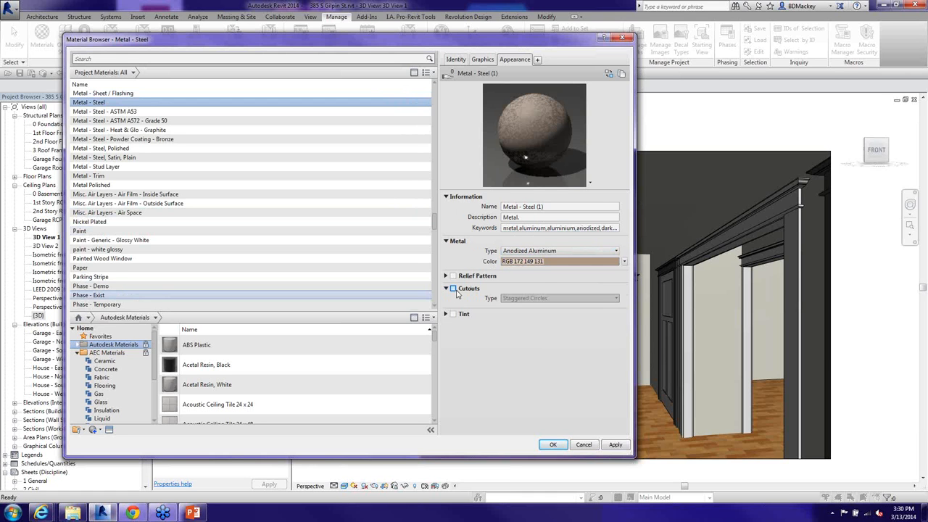
{"action": "left_click", "coordinate": [453, 288]}
{"action": "left_click", "coordinate": [614, 298]}
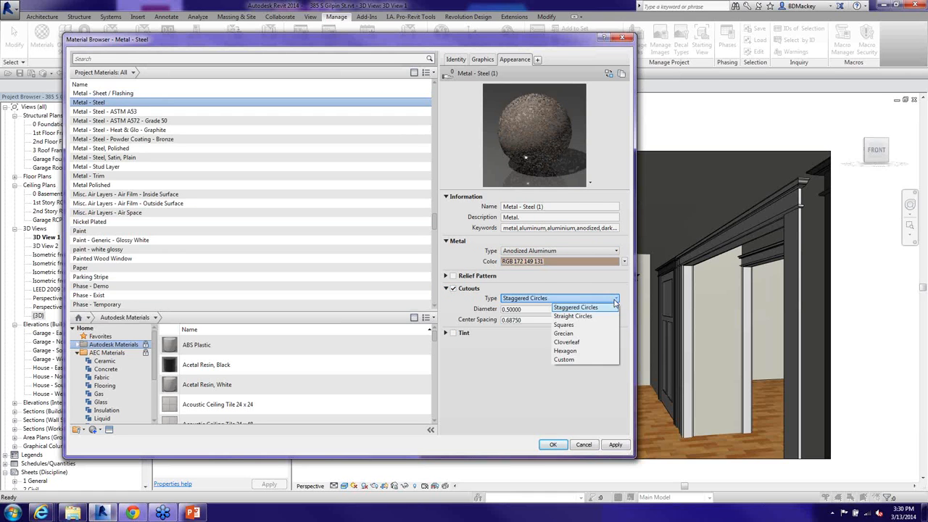
{"action": "left_click", "coordinate": [591, 340]}
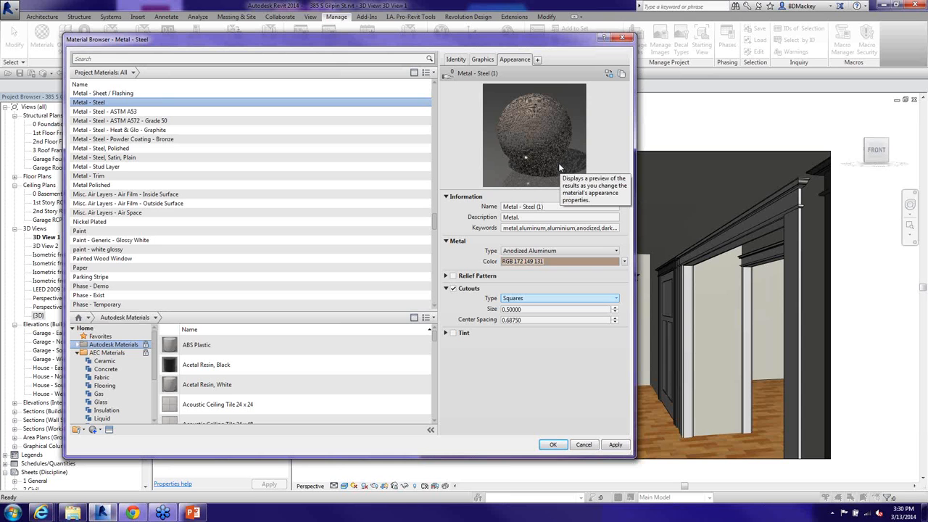
{"action": "left_click", "coordinate": [617, 300]}
{"action": "left_click", "coordinate": [551, 353]}
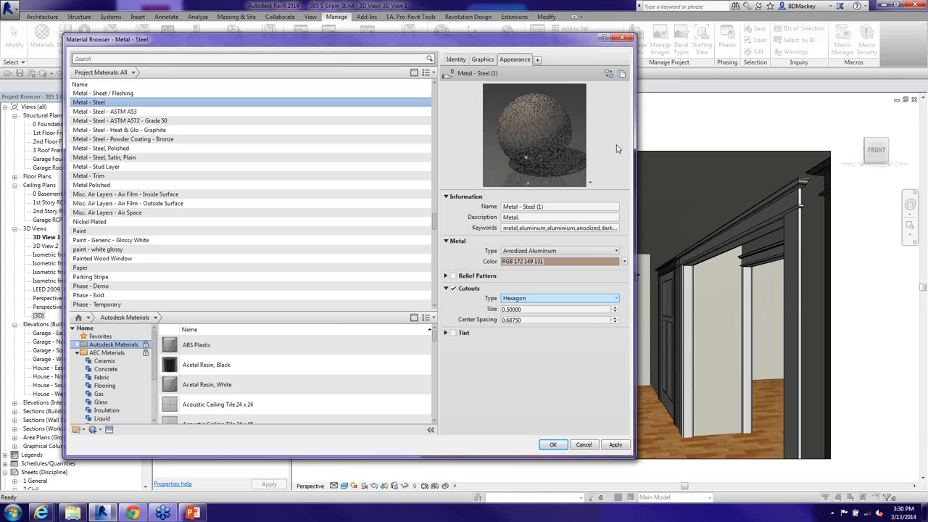
Preview the Metal - Steel appearance on a plane, walls and a sphere, and set the preview to mental ray - Production Quality.
{"action": "left_click", "coordinate": [591, 183]}
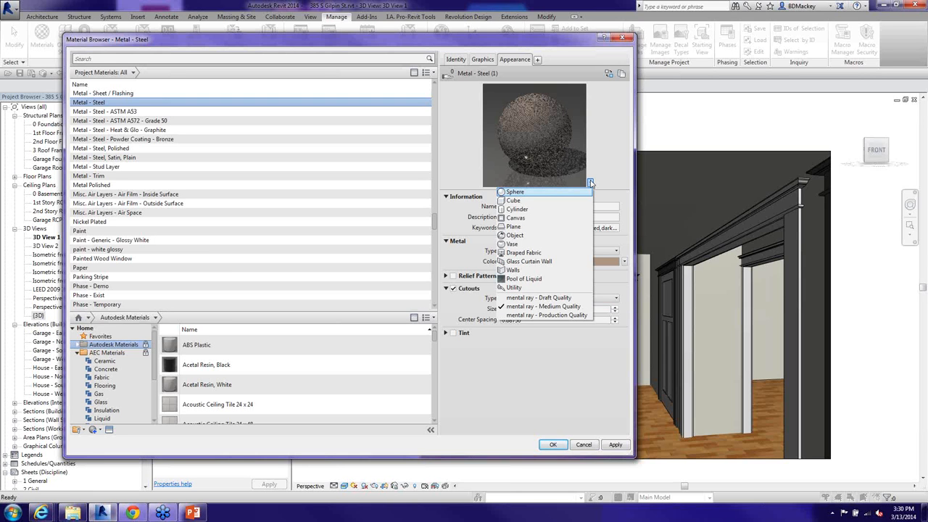
{"action": "left_click", "coordinate": [540, 227]}
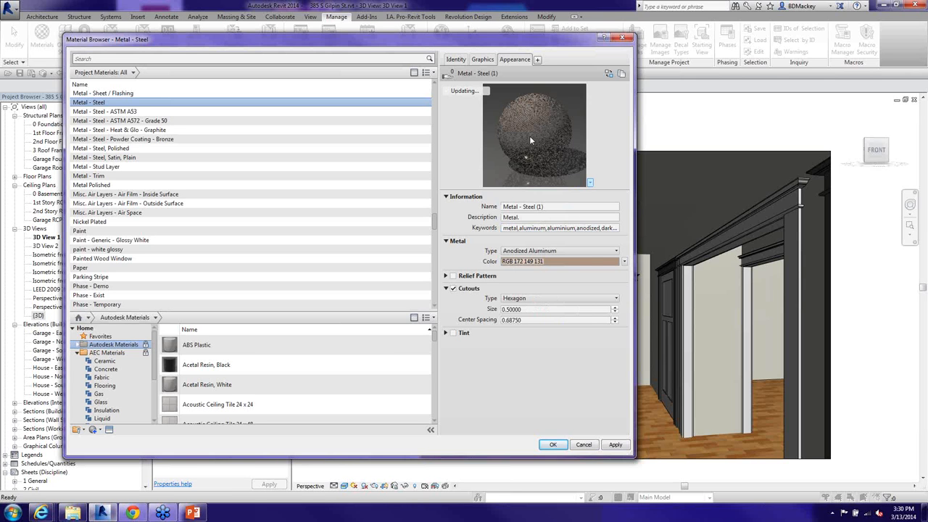
{"action": "left_click", "coordinate": [590, 182]}
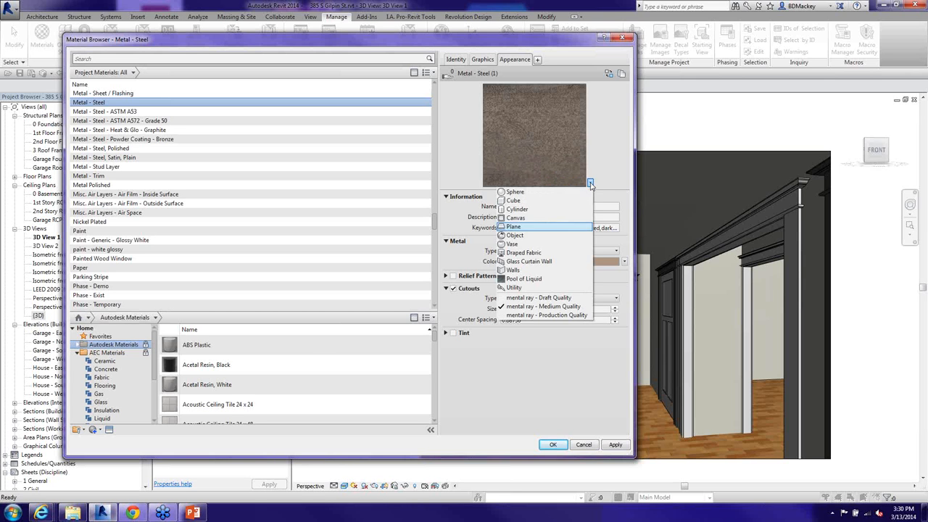
{"action": "left_click", "coordinate": [536, 271]}
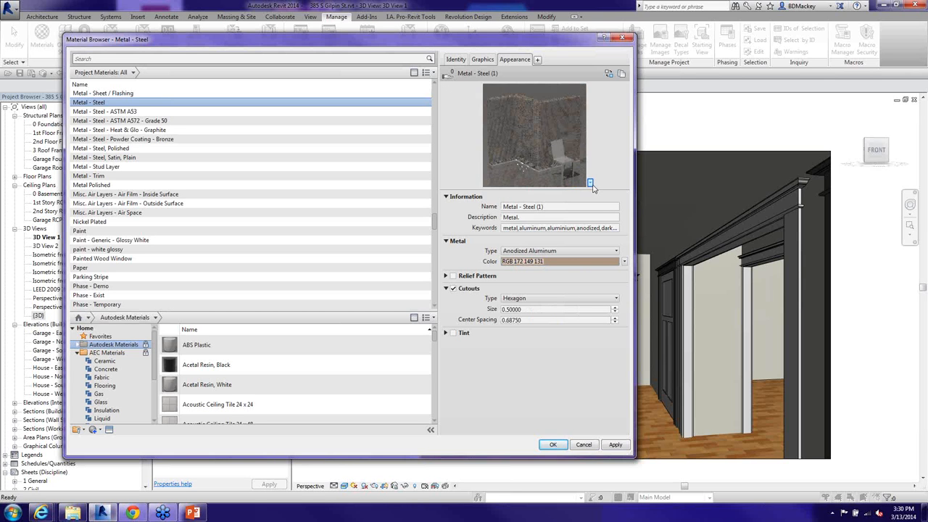
{"action": "left_click", "coordinate": [591, 183]}
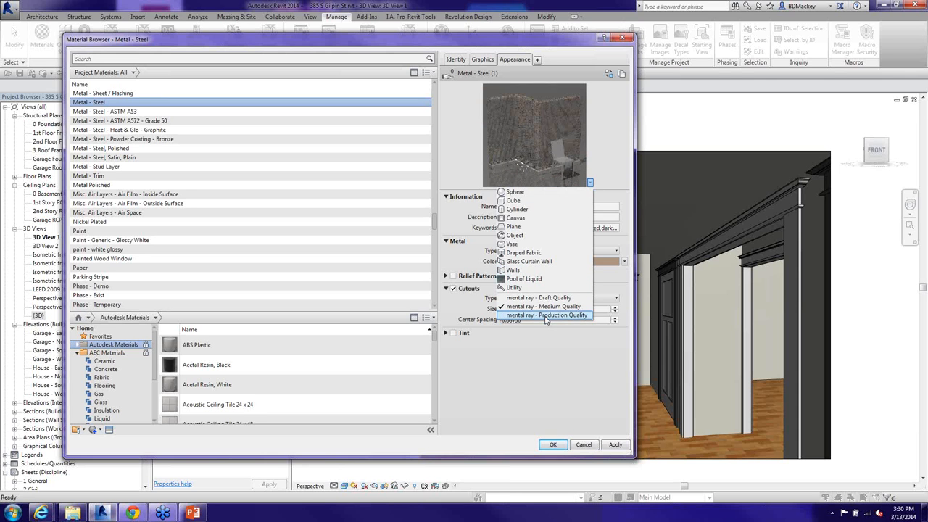
{"action": "left_click", "coordinate": [514, 192]}
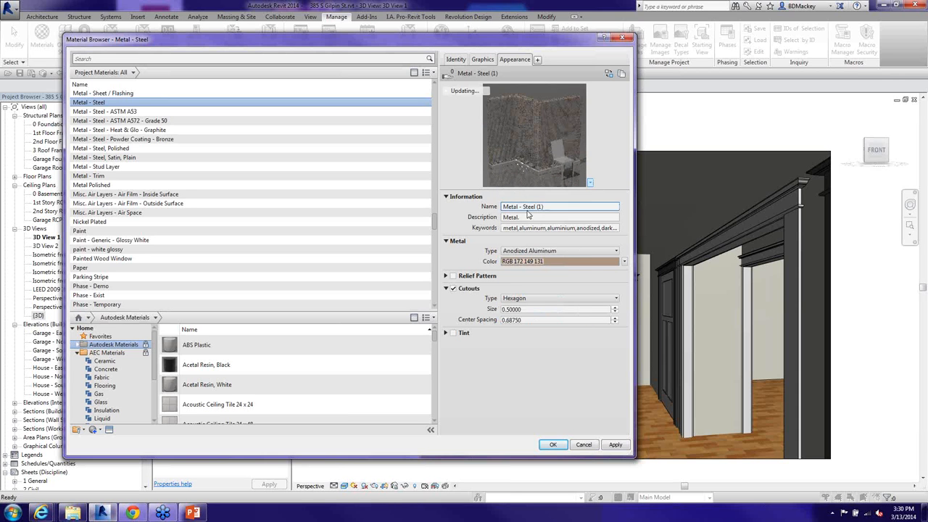
{"action": "left_click", "coordinate": [590, 182]}
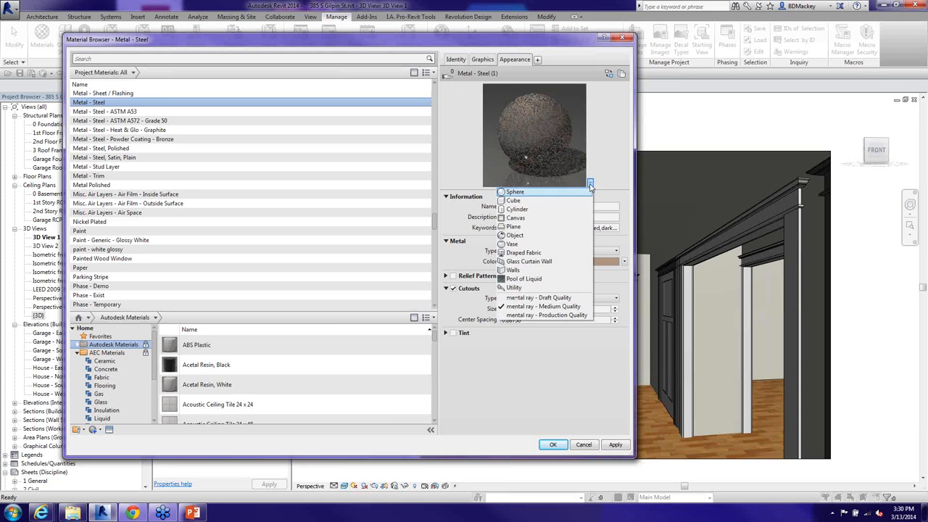
{"action": "left_click", "coordinate": [559, 315]}
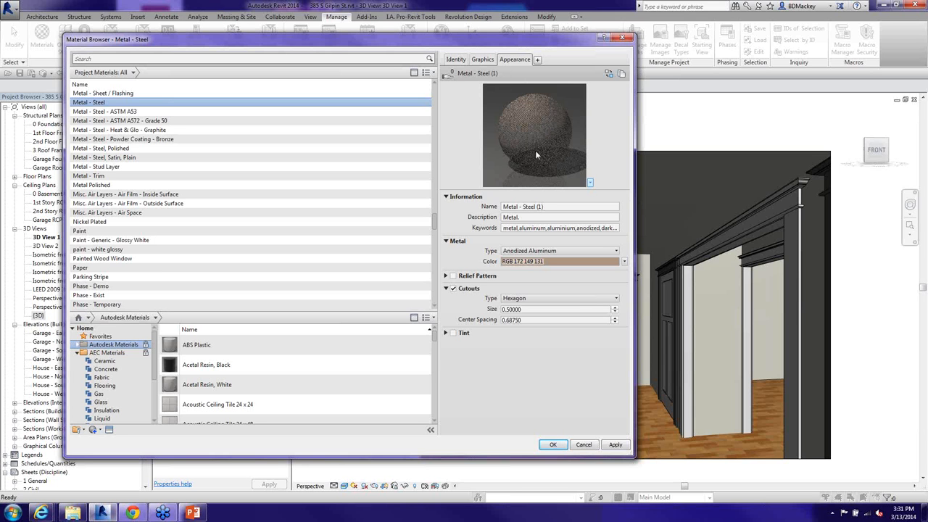
Examine the Metal - Steel, Satin, Plain appearance and close the Material Browser without saving changes.
{"action": "left_click", "coordinate": [203, 157]}
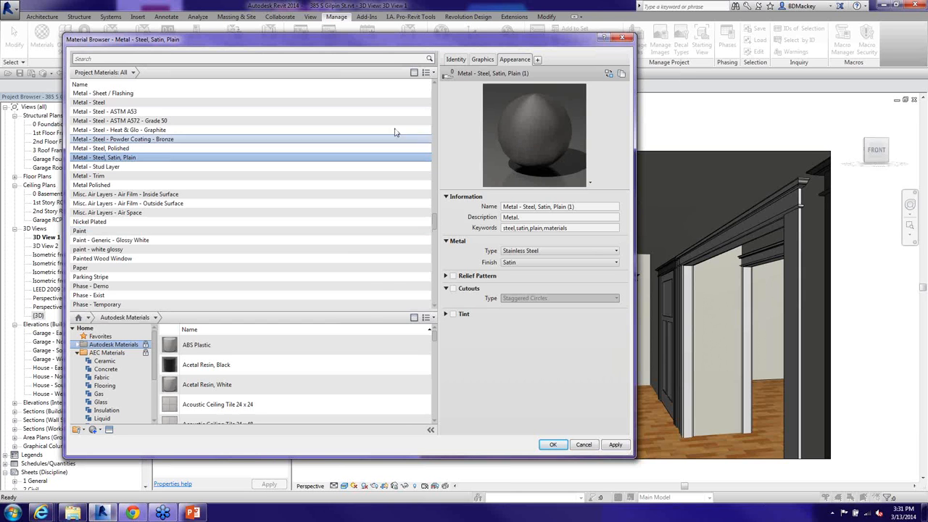
{"action": "left_click_drag", "start_coordinate": [342, 240], "coordinate": [345, 245]}
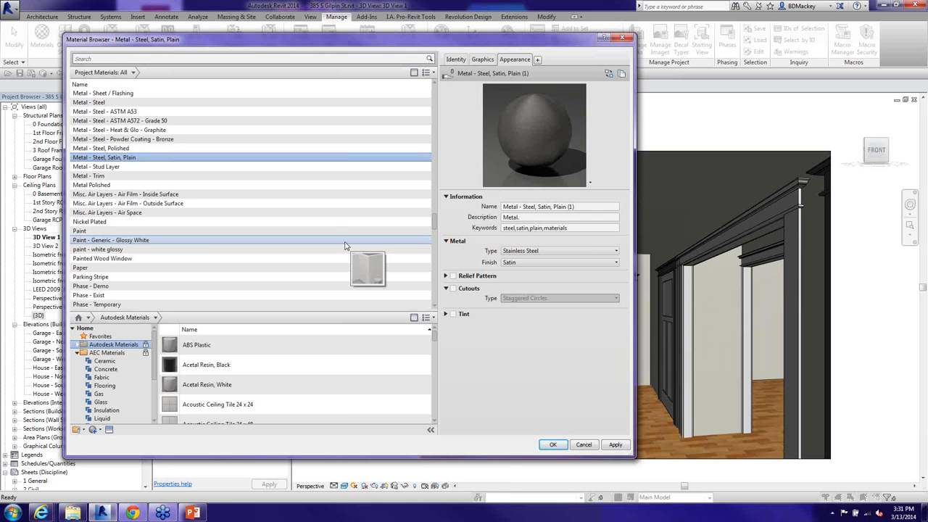
{"action": "left_click_drag", "start_coordinate": [345, 245], "coordinate": [345, 91]}
{"action": "left_click", "coordinate": [588, 447]}
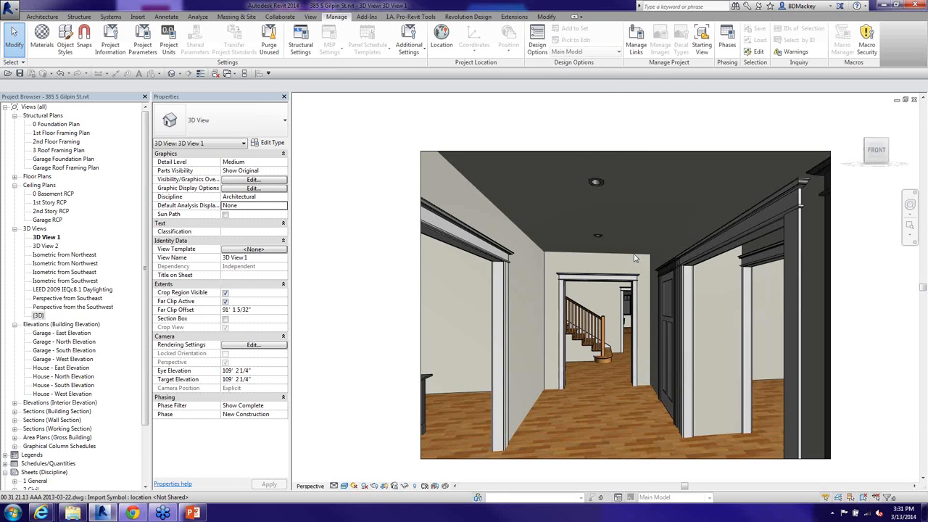
Try the Ray Trace visual style in 3D View 1 and return to the Realistic style.
{"action": "left_click", "coordinate": [597, 187]}
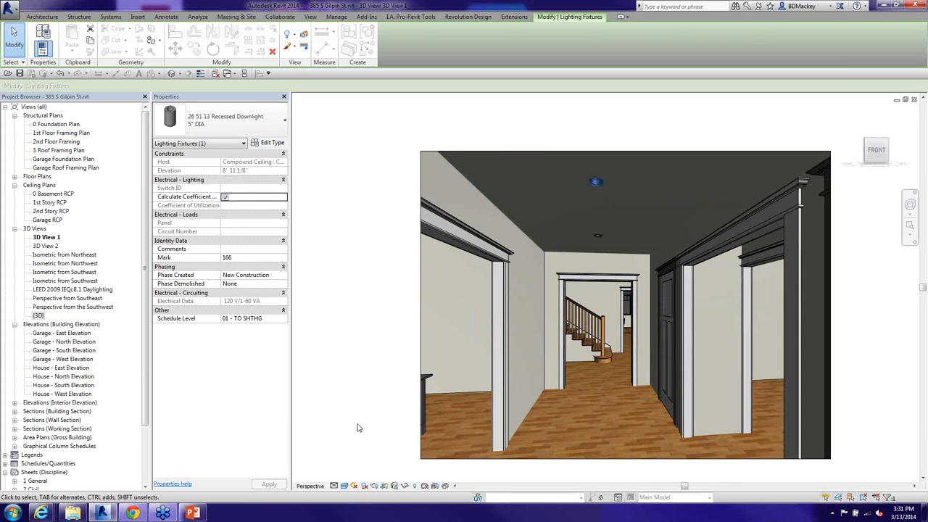
{"action": "left_click", "coordinate": [345, 486]}
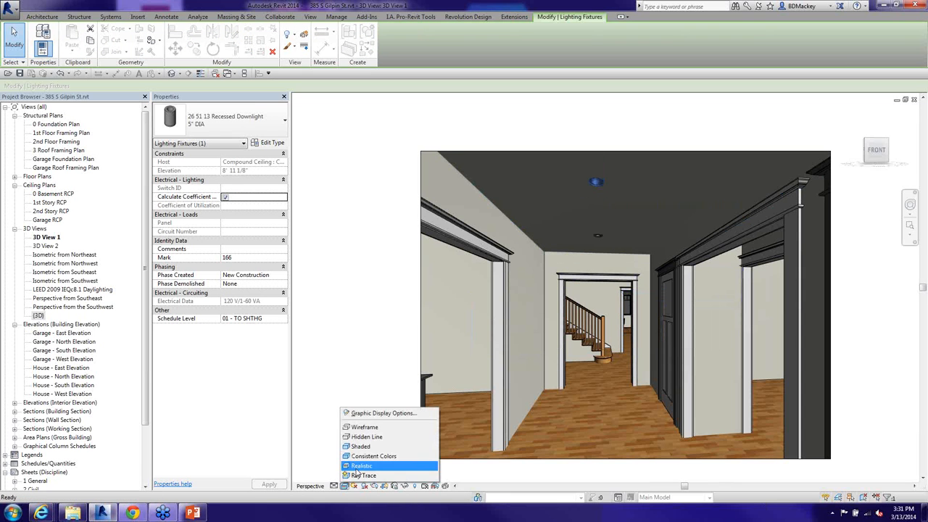
{"action": "left_click", "coordinate": [360, 465]}
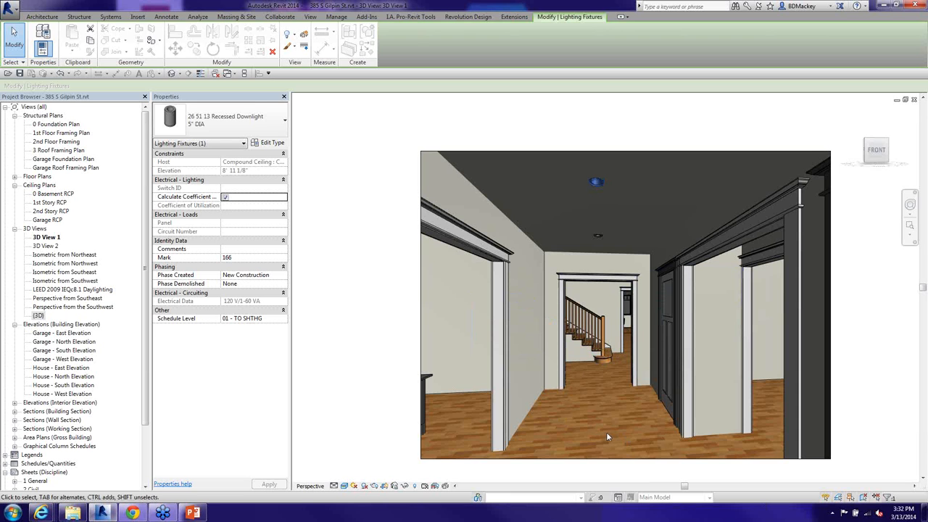
{"action": "left_click", "coordinate": [343, 486]}
{"action": "left_click", "coordinate": [350, 477]}
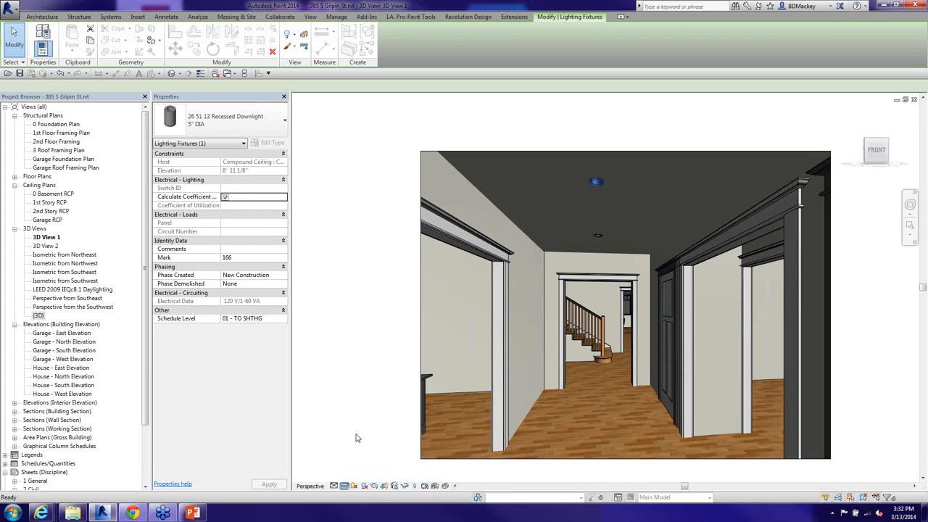
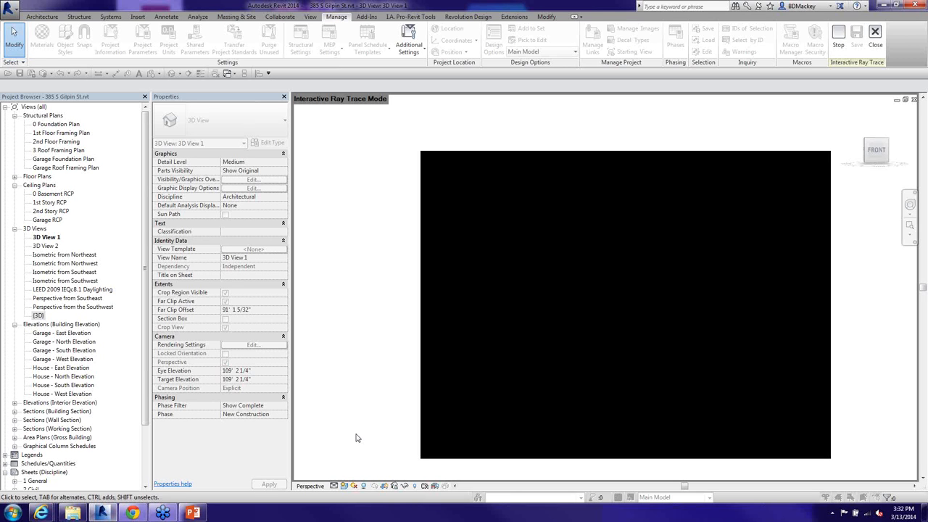
{"action": "left_click", "coordinate": [343, 485]}
{"action": "left_click", "coordinate": [355, 472]}
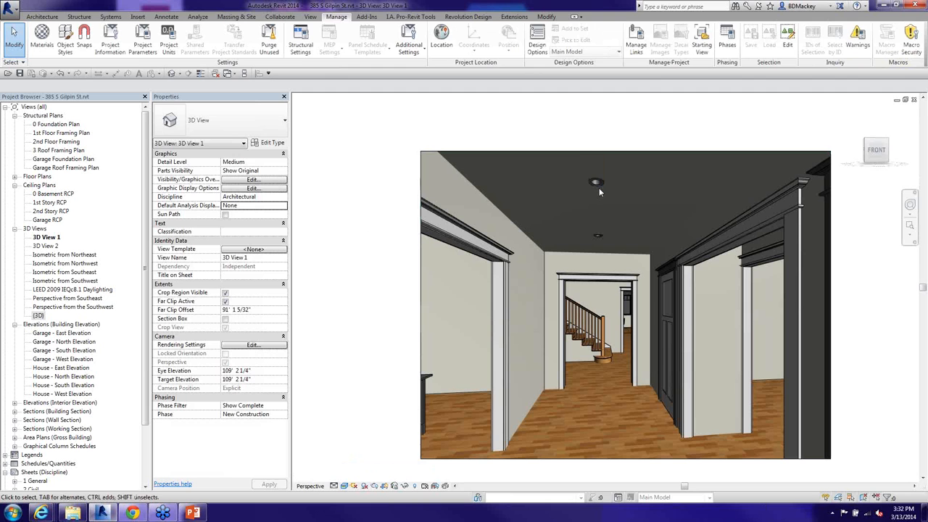
Inspect the recessed downlight in the hallway ceiling of 3D View 1, and open the 1st Story RCP ceiling plan.
{"action": "left_click", "coordinate": [599, 191]}
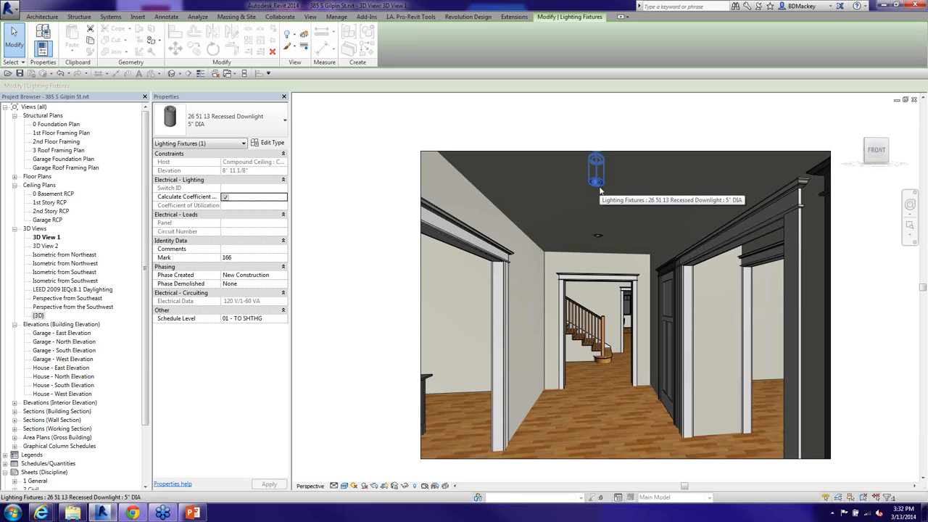
{"action": "left_click", "coordinate": [381, 173]}
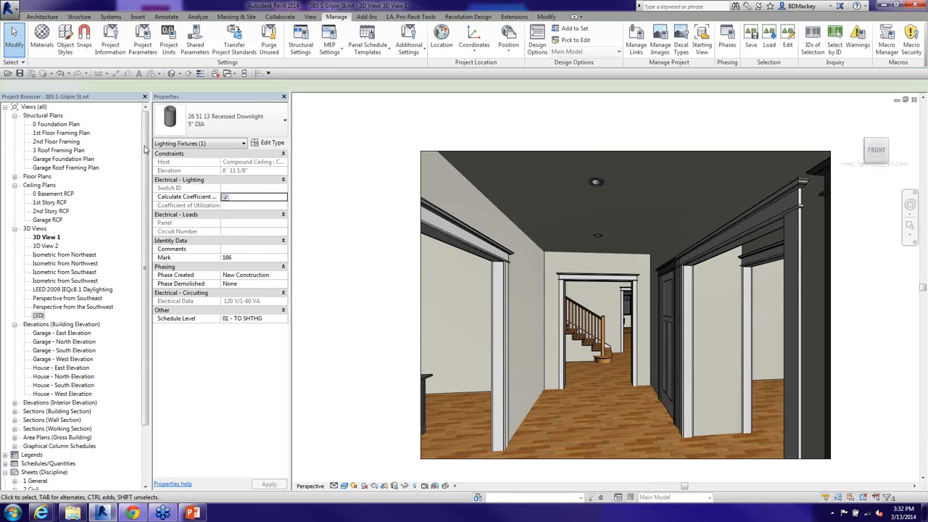
{"action": "double_click", "coordinate": [46, 203]}
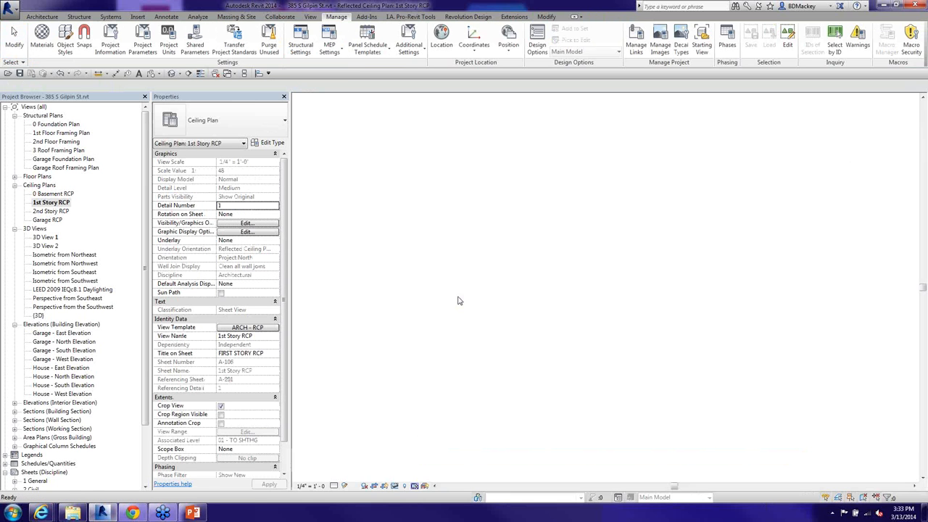
{"action": "scroll", "coordinate": [519, 247], "scroll_direction": "up", "scroll_amount": 5}
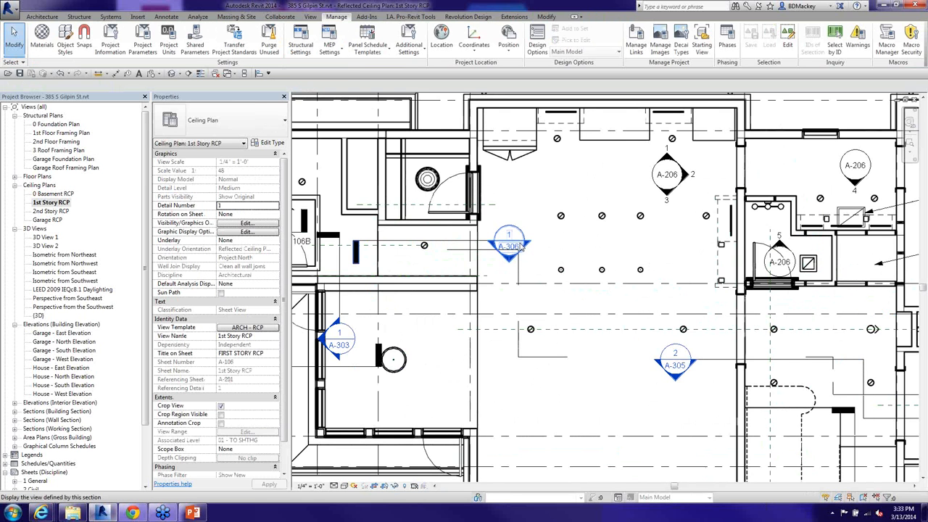
{"action": "scroll", "coordinate": [519, 246], "scroll_direction": "up", "scroll_amount": 2}
Examine the photometric type properties of a 5" DIA recessed downlight in the ceiling plan without changing them.
{"action": "left_click", "coordinate": [676, 256]}
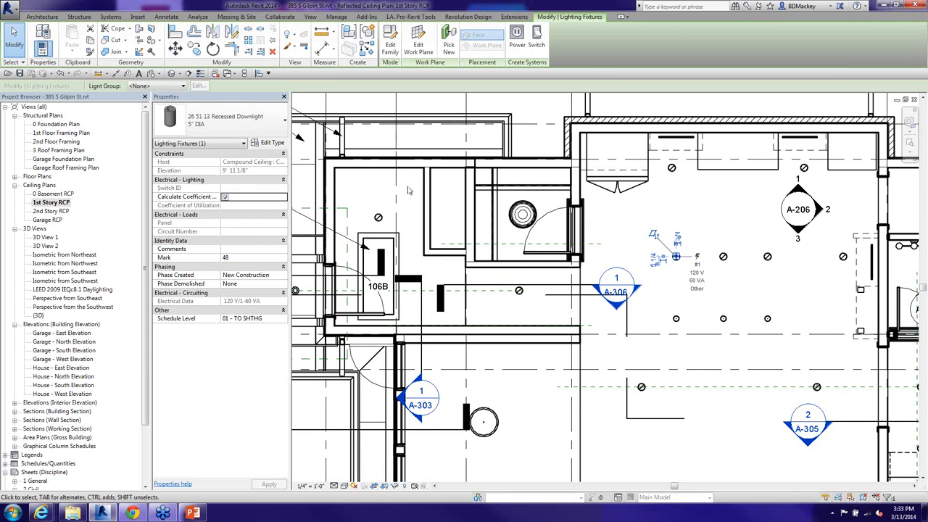
{"action": "left_click", "coordinate": [266, 145]}
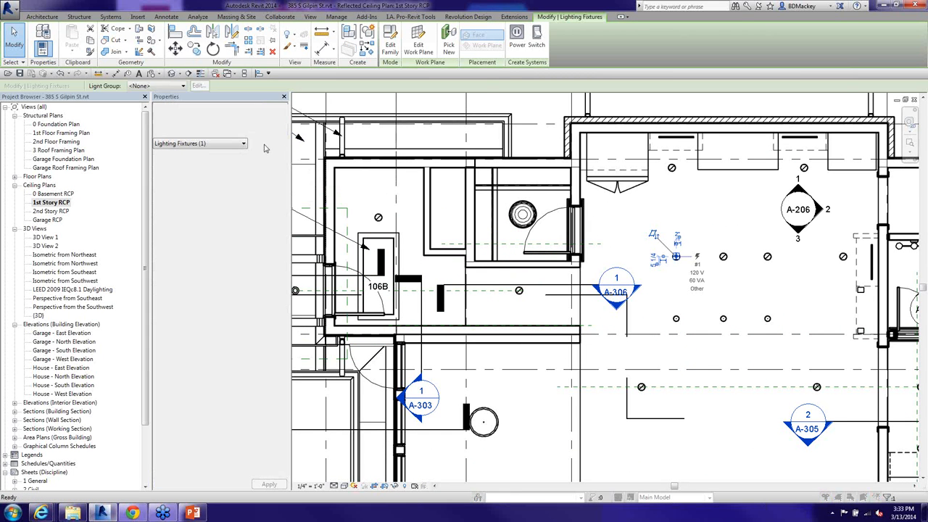
{"action": "left_click_drag", "start_coordinate": [479, 190], "coordinate": [479, 286]}
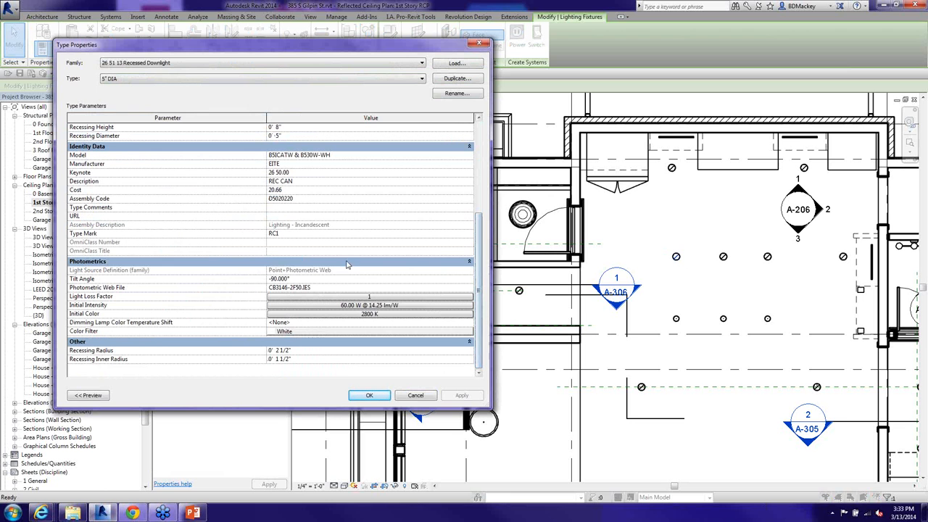
{"action": "type", "text": "-"}
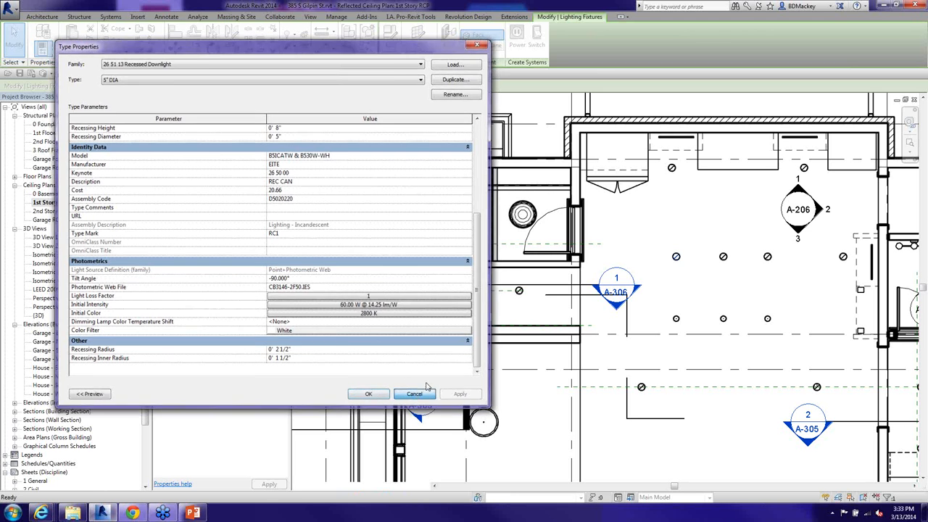
{"action": "left_click", "coordinate": [416, 395]}
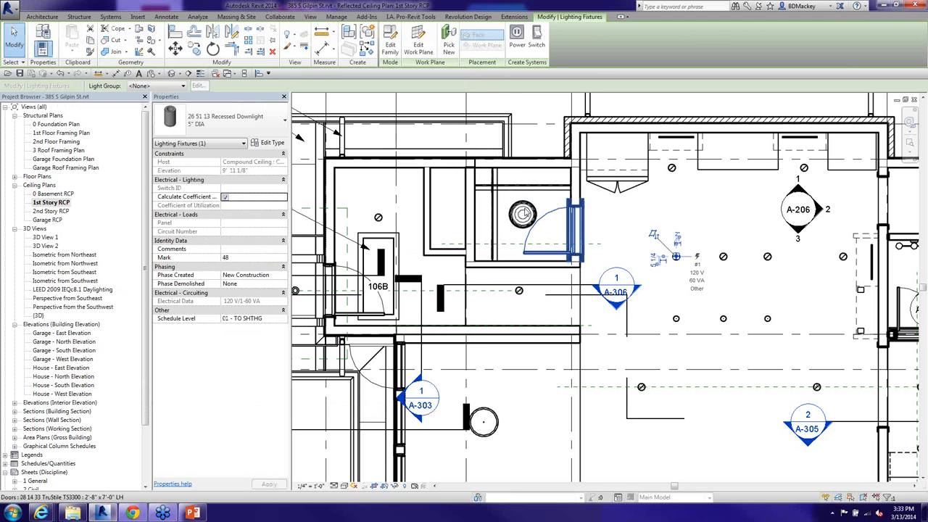
Examine the photometric type properties of the CM2 ceiling-mount light in the small room and close them without changes.
{"action": "left_click", "coordinate": [512, 211]}
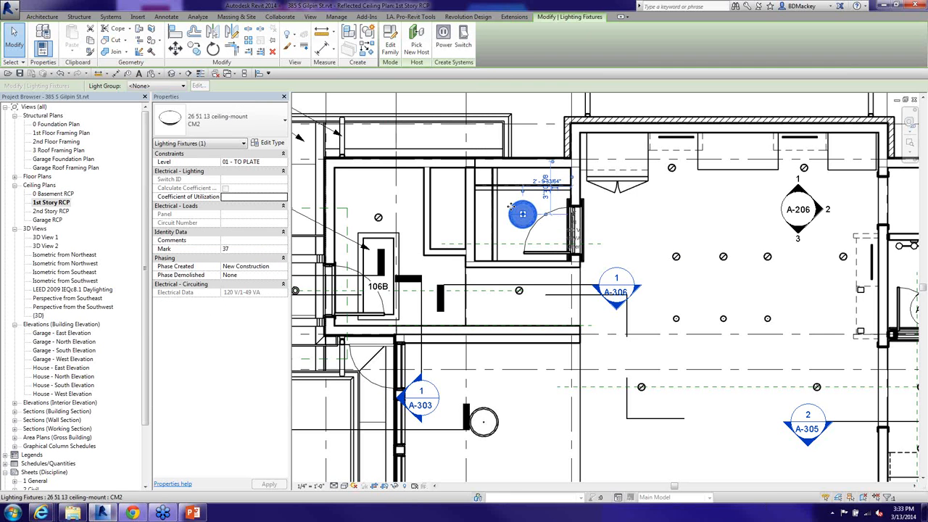
{"action": "left_click", "coordinate": [271, 147]}
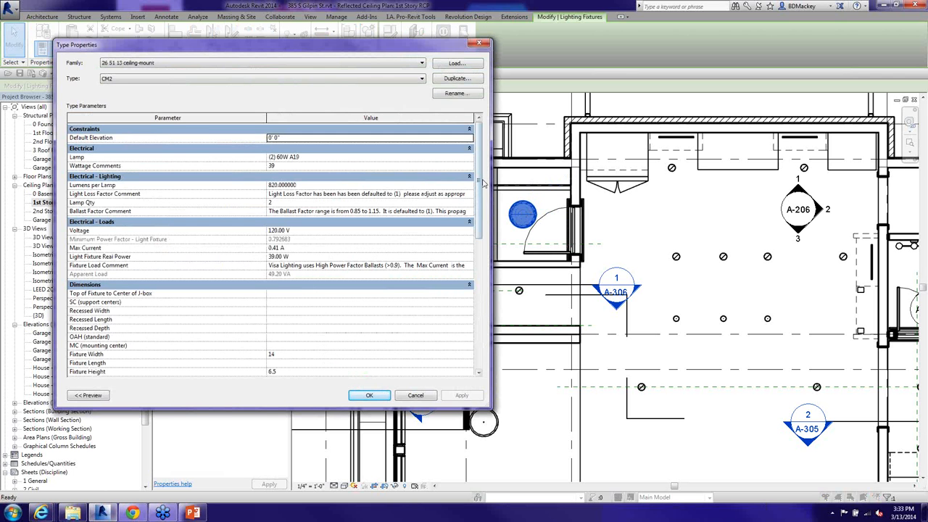
{"action": "left_click_drag", "start_coordinate": [484, 184], "coordinate": [490, 318]}
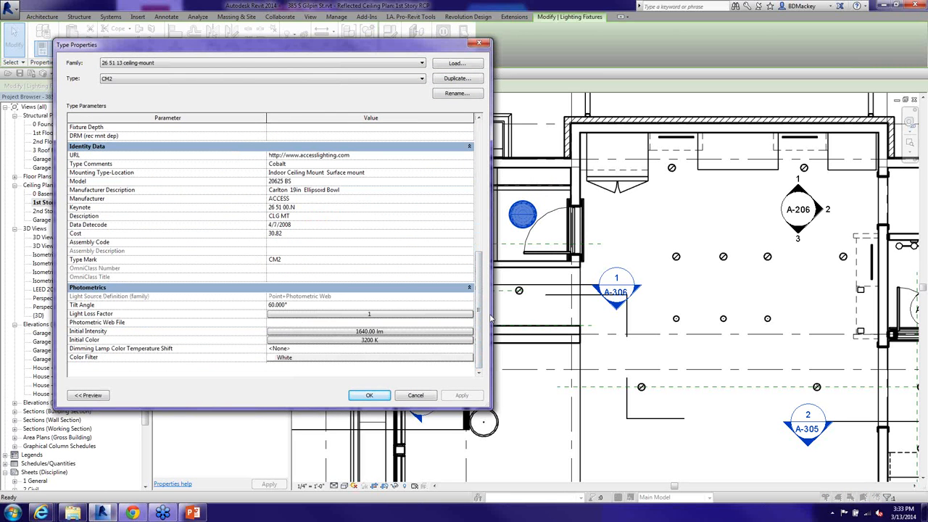
{"action": "left_click", "coordinate": [432, 398]}
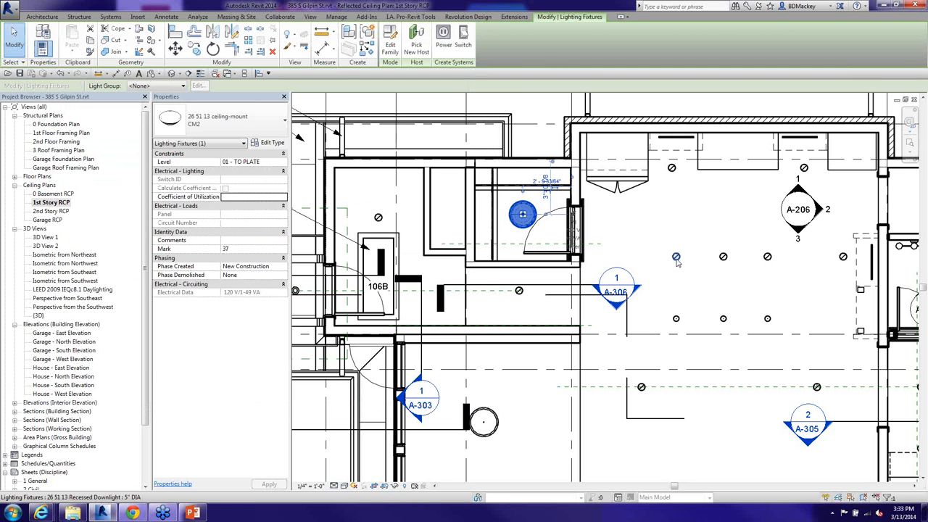
Examine the type properties of the 80 CFM bath fan-light and the Hinkley bath bar without changing them.
{"action": "middle_click_drag", "start_coordinate": [675, 277], "coordinate": [620, 281]}
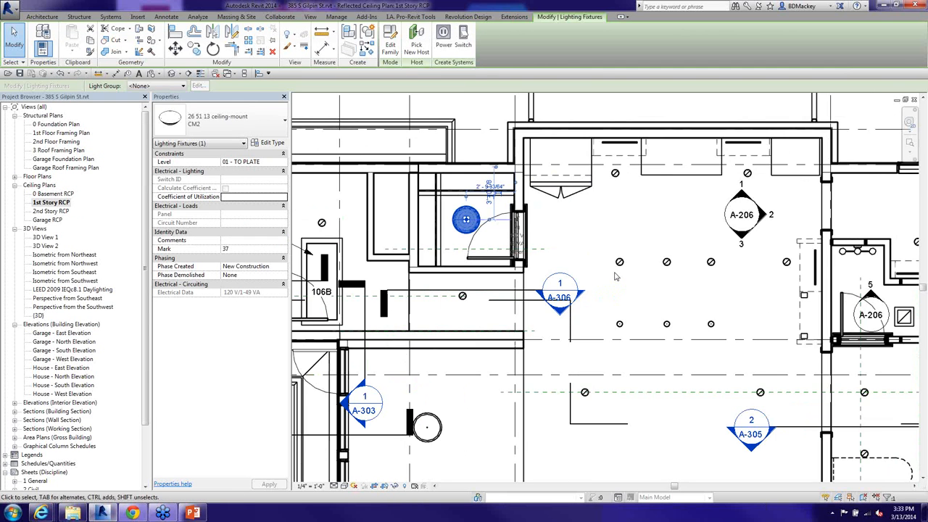
{"action": "middle_click_drag", "start_coordinate": [716, 305], "coordinate": [664, 265]}
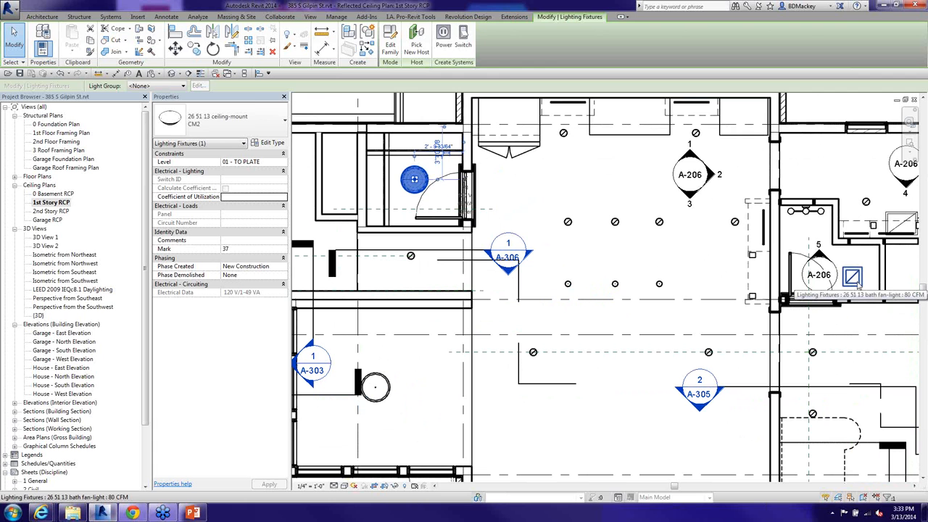
{"action": "left_click", "coordinate": [857, 285]}
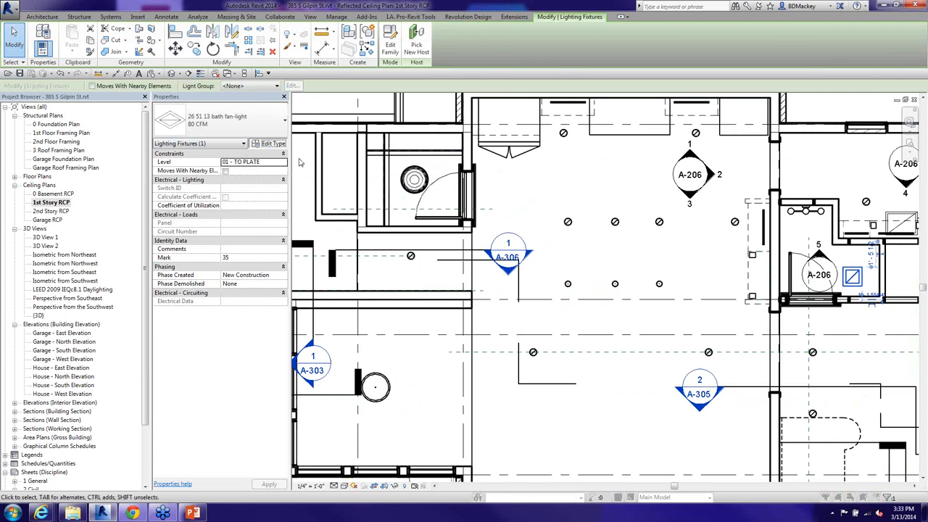
{"action": "left_click", "coordinate": [273, 142]}
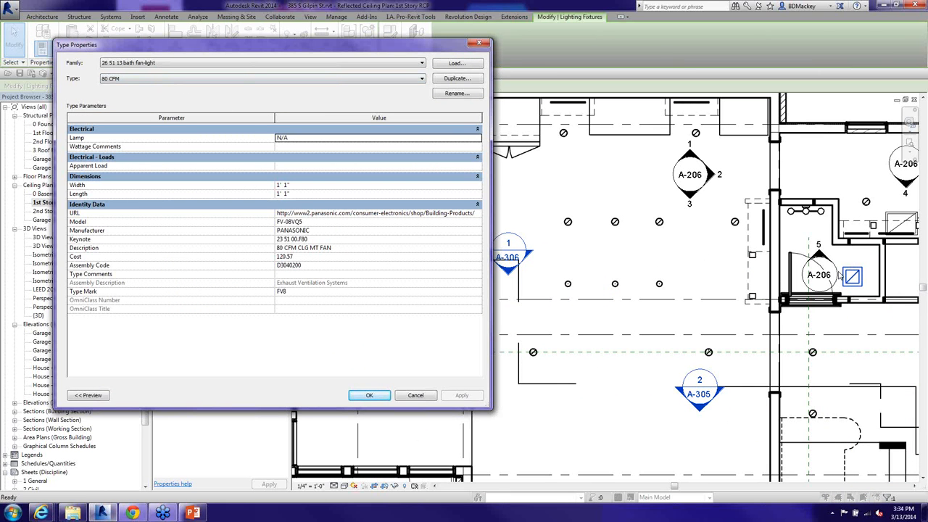
{"action": "left_click", "coordinate": [417, 396]}
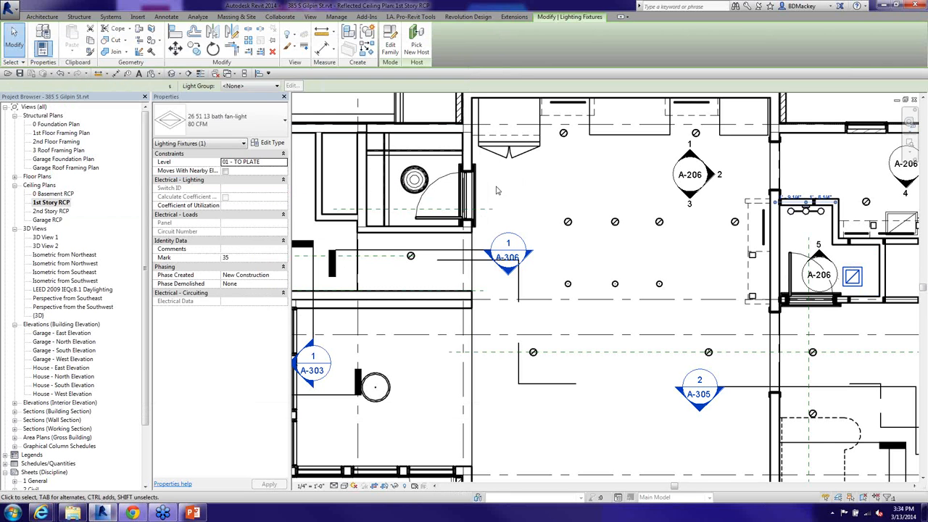
{"action": "left_click", "coordinate": [265, 143]}
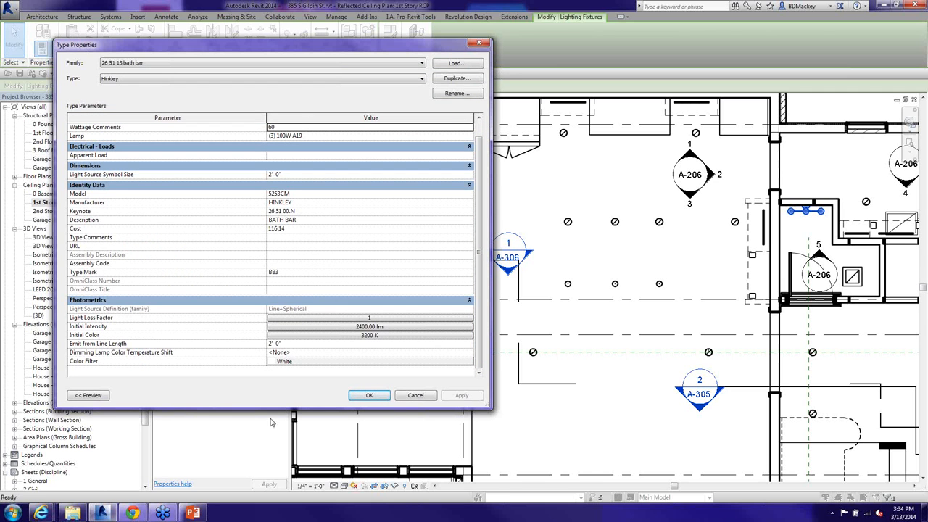
{"action": "left_click", "coordinate": [425, 400]}
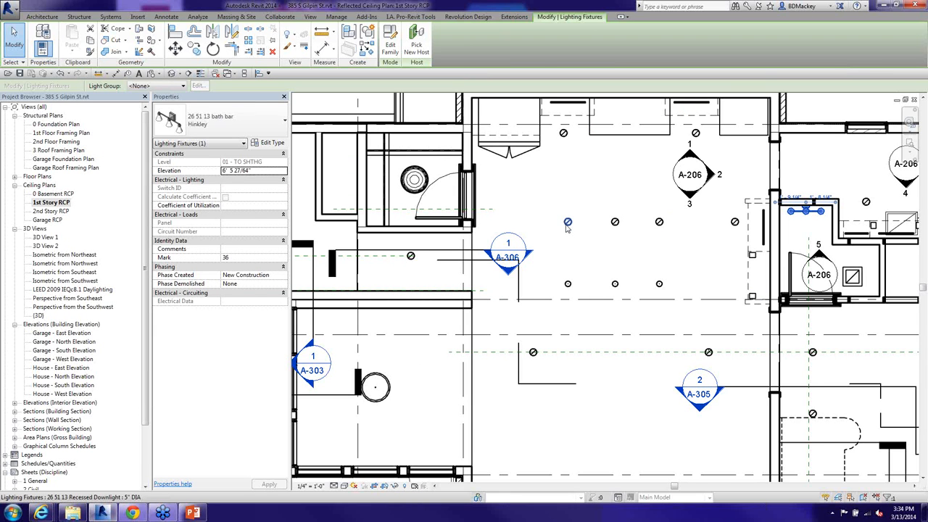
Examine the Photometric Web File assigned to the 5" DIA recessed downlight type and close its properties without changes.
{"action": "left_click", "coordinate": [567, 224]}
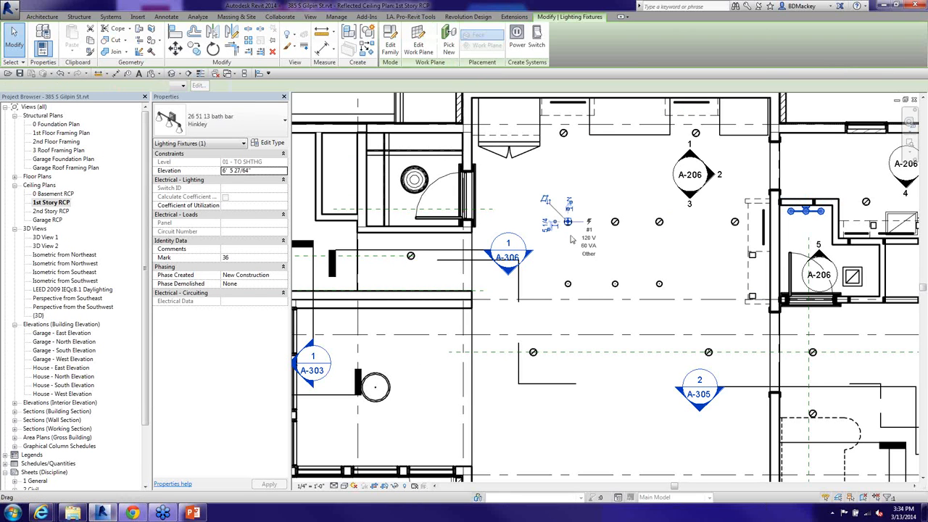
{"action": "left_click", "coordinate": [272, 142]}
{"action": "scroll", "coordinate": [477, 274], "scroll_direction": "down", "scroll_amount": 1}
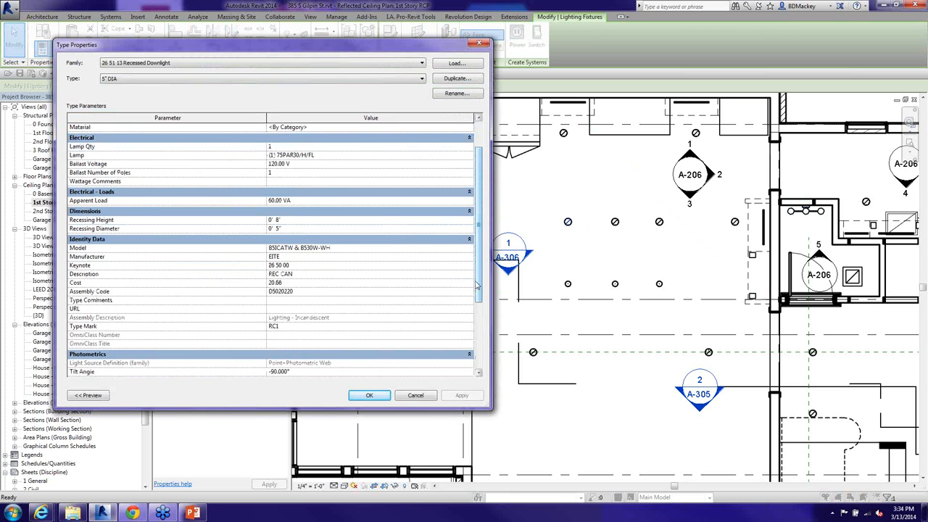
{"action": "scroll", "coordinate": [477, 285], "scroll_direction": "down", "scroll_amount": 3}
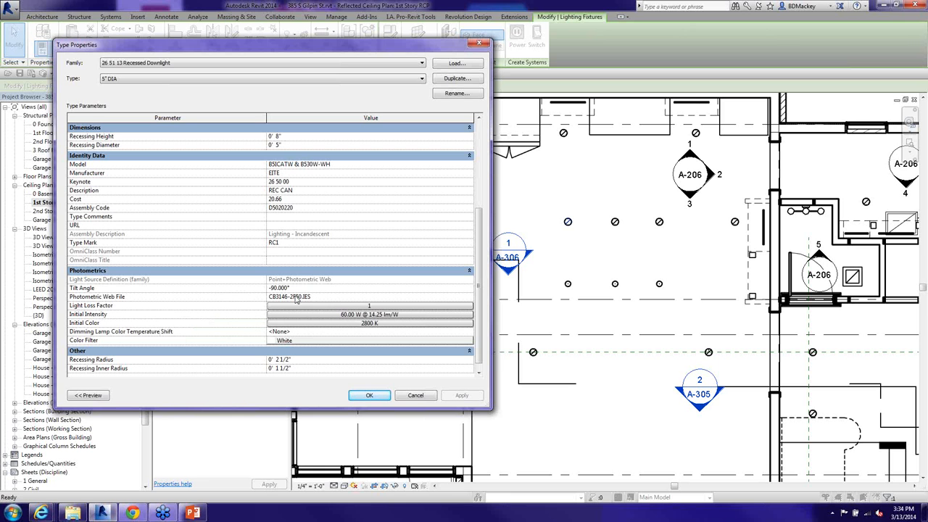
{"action": "left_click", "coordinate": [323, 297]}
{"action": "left_click", "coordinate": [407, 398]}
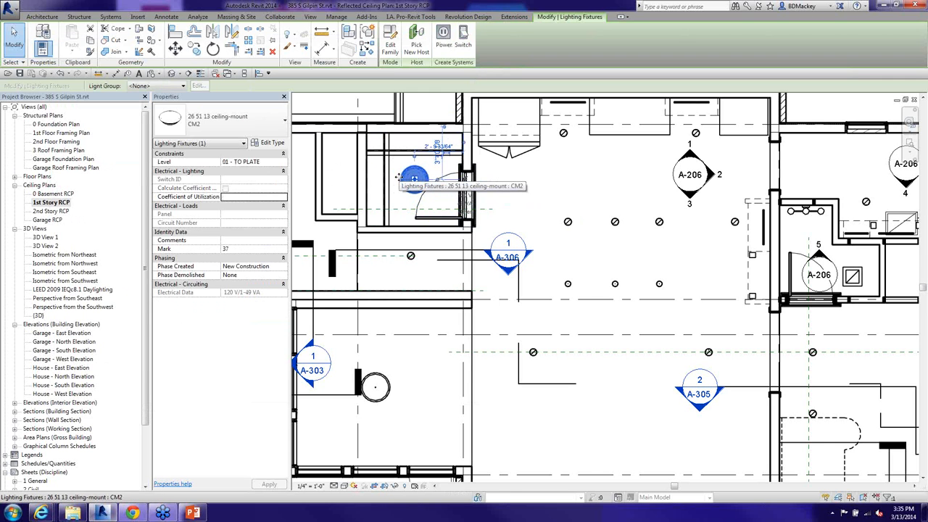
Browse for an IES file for the Photometric Web File of the CM2 ceiling-mount light type.
{"action": "left_click", "coordinate": [263, 143]}
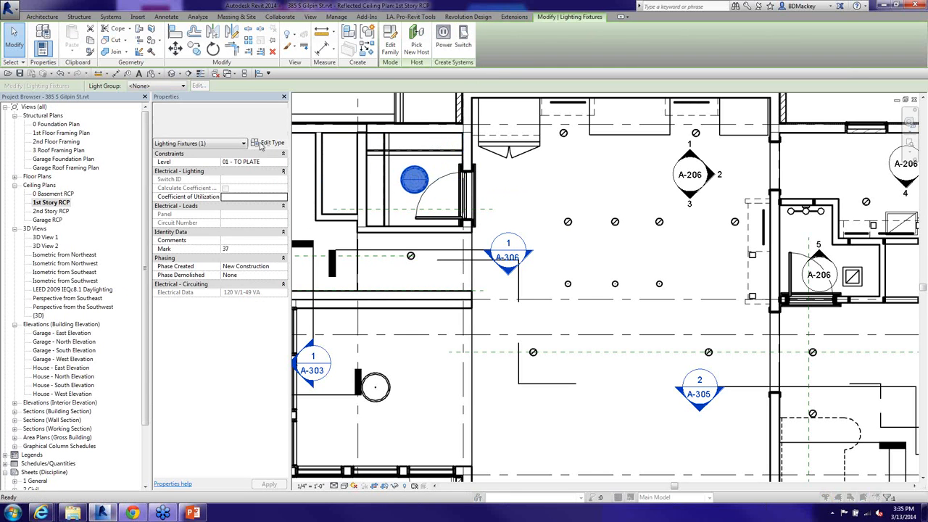
{"action": "left_click_drag", "start_coordinate": [481, 221], "coordinate": [483, 348]}
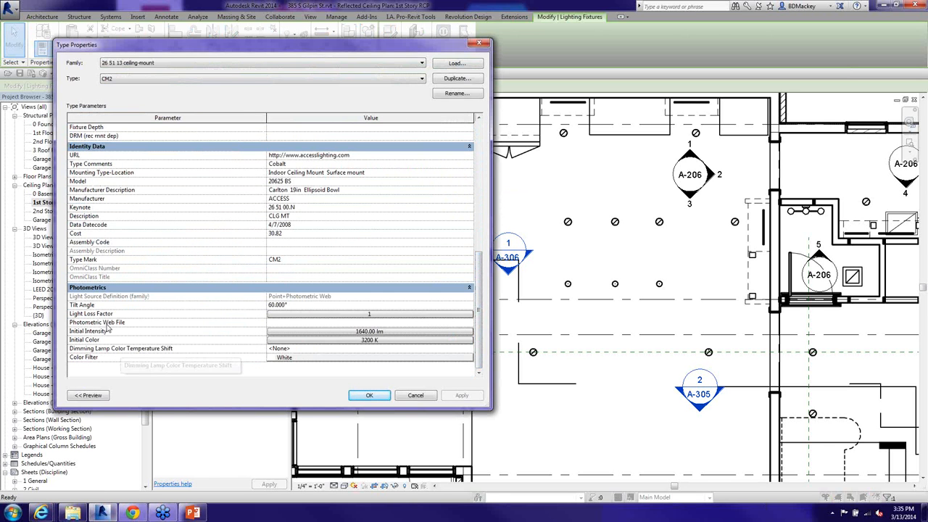
{"action": "left_click", "coordinate": [310, 323]}
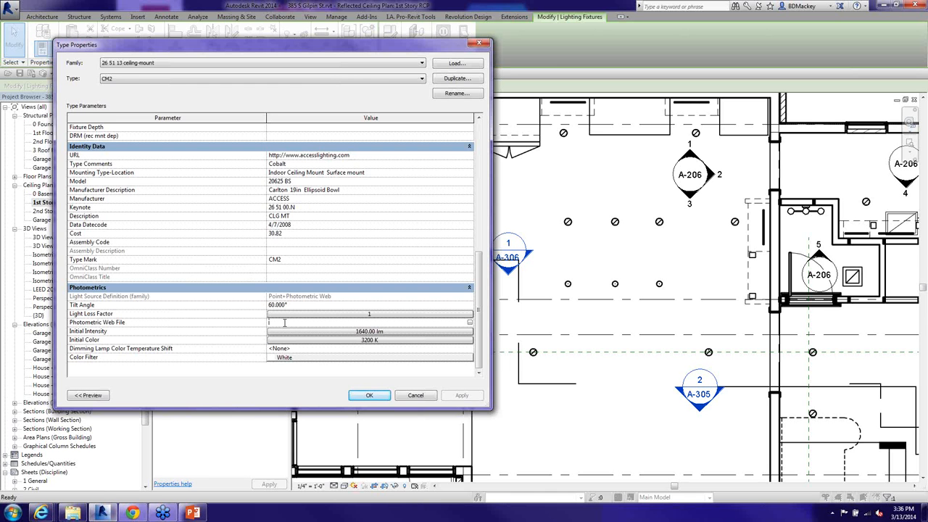
{"action": "left_click", "coordinate": [470, 323]}
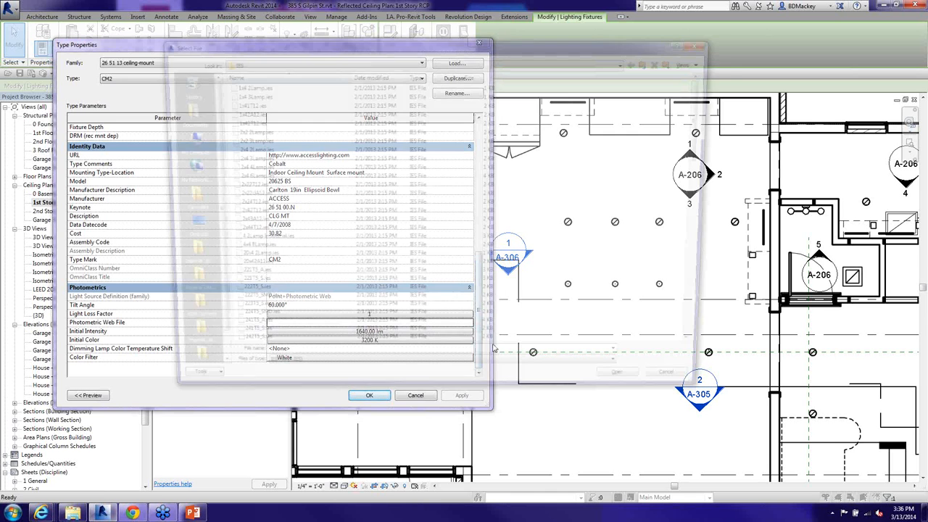
{"action": "left_click", "coordinate": [287, 63]}
{"action": "left_click", "coordinate": [287, 64]}
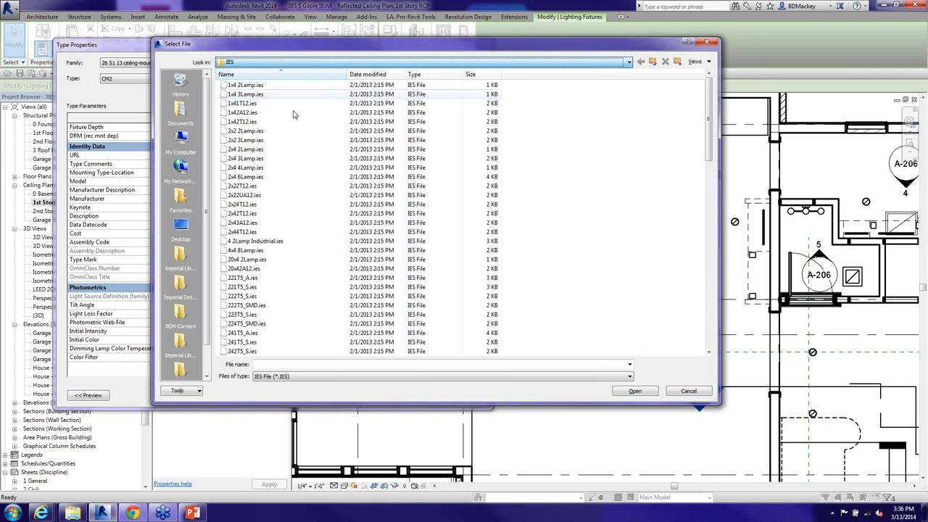
Try DRC1CF.ies as the CM2 type's Photometric Web File and discard the type changes.
{"action": "left_click", "coordinate": [254, 325]}
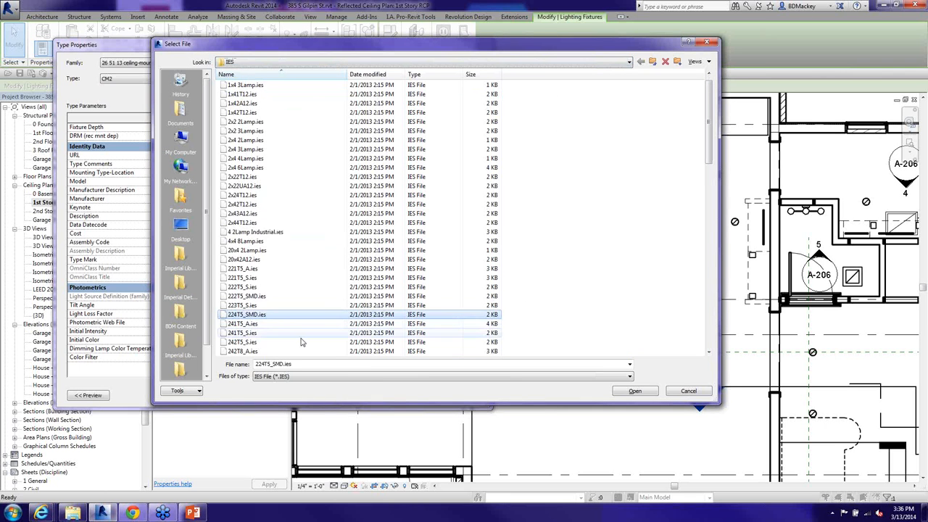
{"action": "scroll", "coordinate": [302, 339], "scroll_direction": "down", "scroll_amount": 1}
{"action": "left_click", "coordinate": [301, 337]}
{"action": "scroll", "coordinate": [302, 339], "scroll_direction": "down", "scroll_amount": 1}
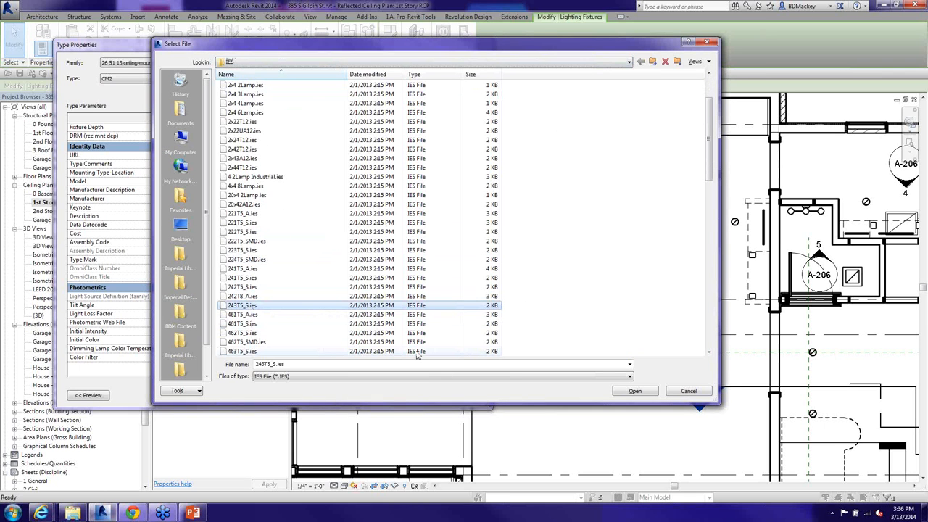
{"action": "scroll", "coordinate": [357, 308], "scroll_direction": "down", "scroll_amount": 6}
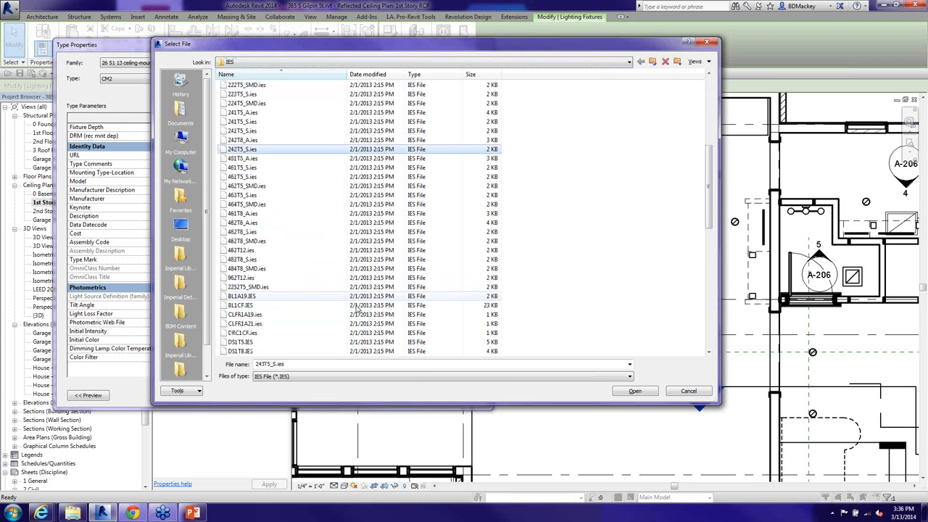
{"action": "scroll", "coordinate": [357, 308], "scroll_direction": "down", "scroll_amount": 5}
{"action": "left_click", "coordinate": [254, 205]}
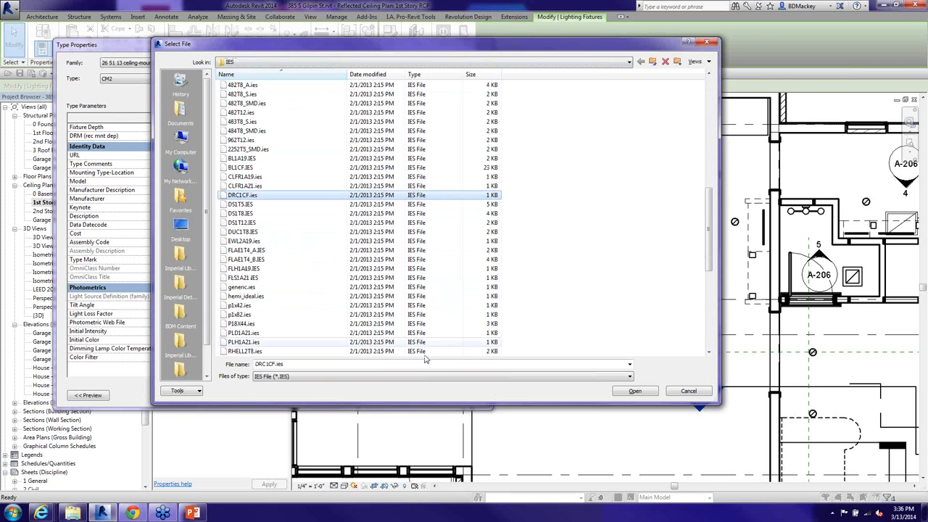
{"action": "left_click", "coordinate": [629, 391]}
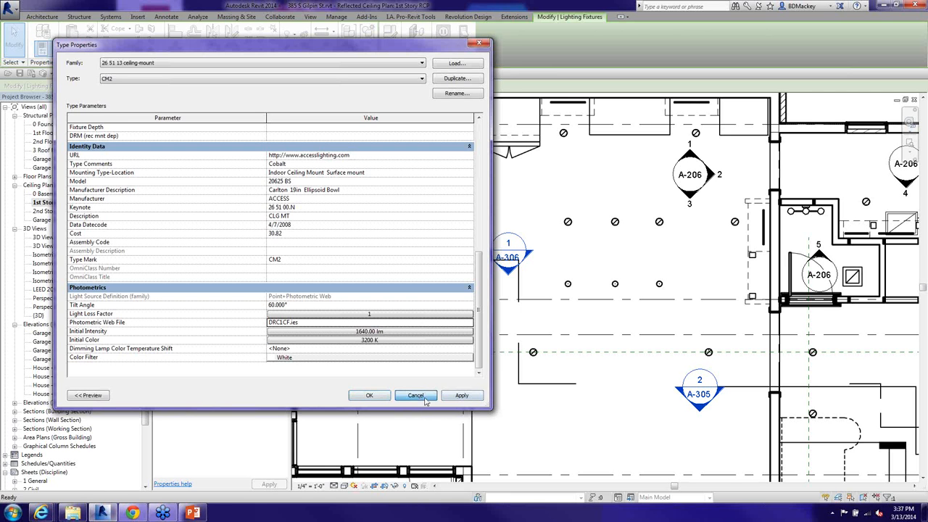
{"action": "left_click", "coordinate": [425, 398]}
Open the family of the Hinkley bath bar in the bathroom for editing.
{"action": "left_click", "coordinate": [566, 259]}
{"action": "middle_click_drag", "start_coordinate": [715, 325], "coordinate": [686, 329]}
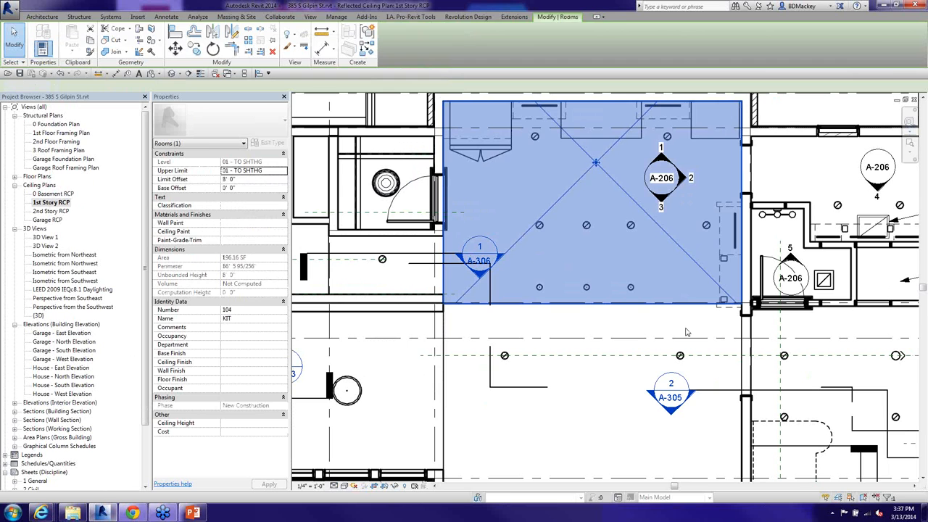
{"action": "left_click", "coordinate": [685, 332]}
{"action": "left_click", "coordinate": [777, 214]}
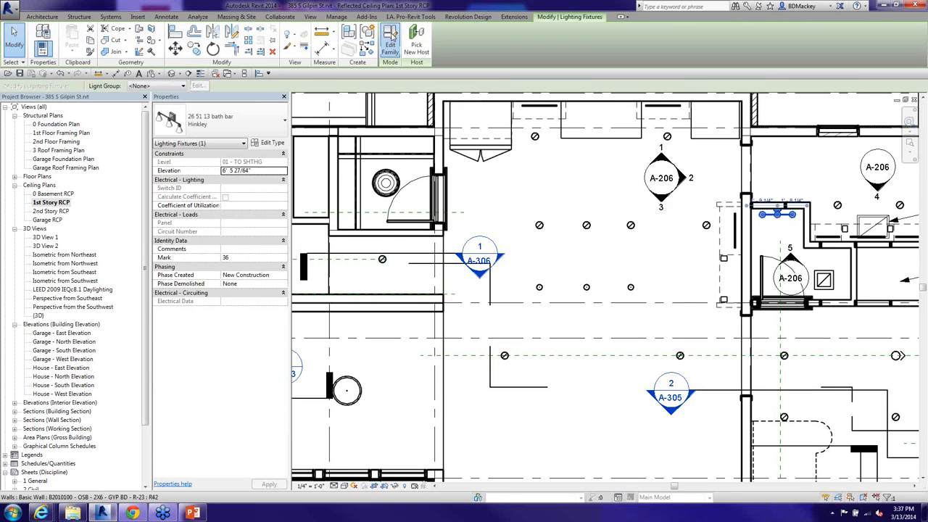
{"action": "left_click", "coordinate": [391, 39]}
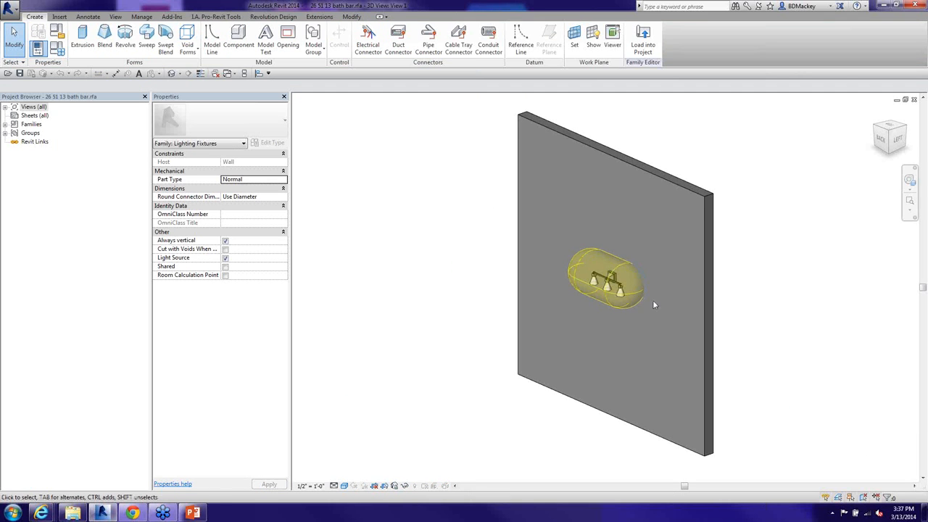
Select the light source around the three-lamp bath bar and open its Light Source Definition.
{"action": "scroll", "coordinate": [652, 306], "scroll_direction": "up", "scroll_amount": 5}
{"action": "middle_click_drag", "start_coordinate": [601, 299], "coordinate": [602, 293]}
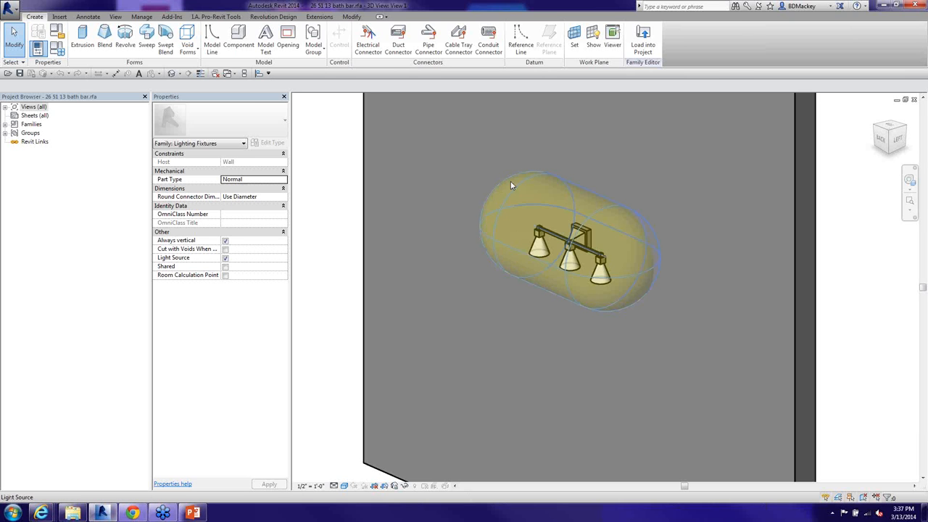
{"action": "left_click", "coordinate": [566, 187]}
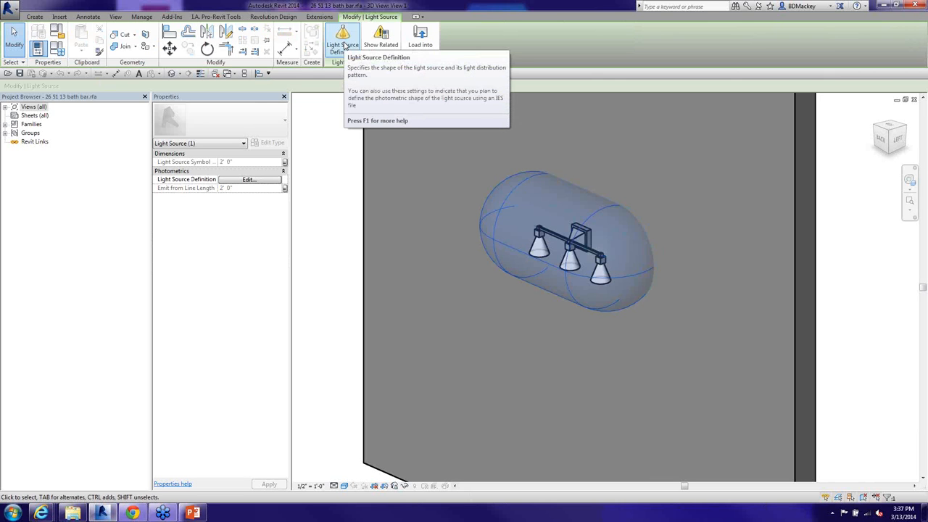
{"action": "left_click", "coordinate": [342, 40]}
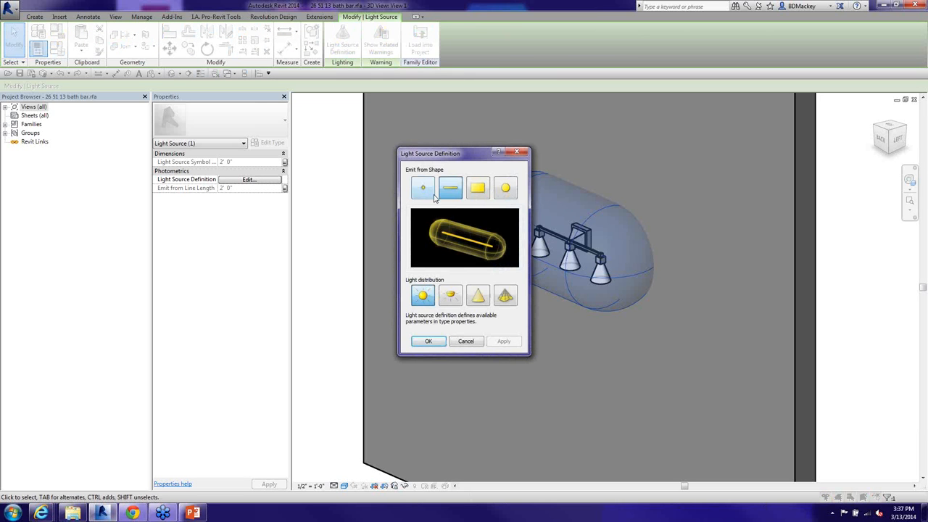
Try the point, line, rectangle and circle emit shapes for the bath bar's light source, and return to the line shape.
{"action": "left_click", "coordinate": [426, 191]}
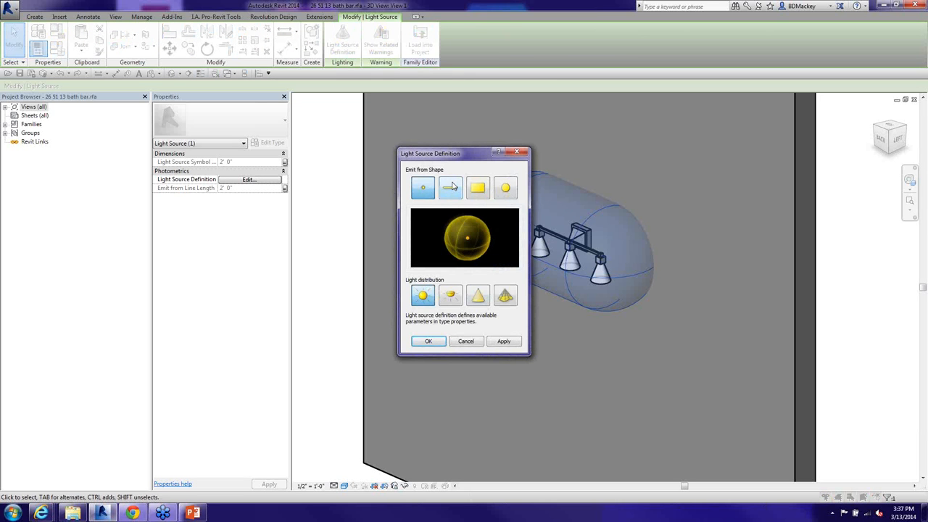
{"action": "left_click", "coordinate": [450, 187]}
{"action": "left_click", "coordinate": [477, 187]}
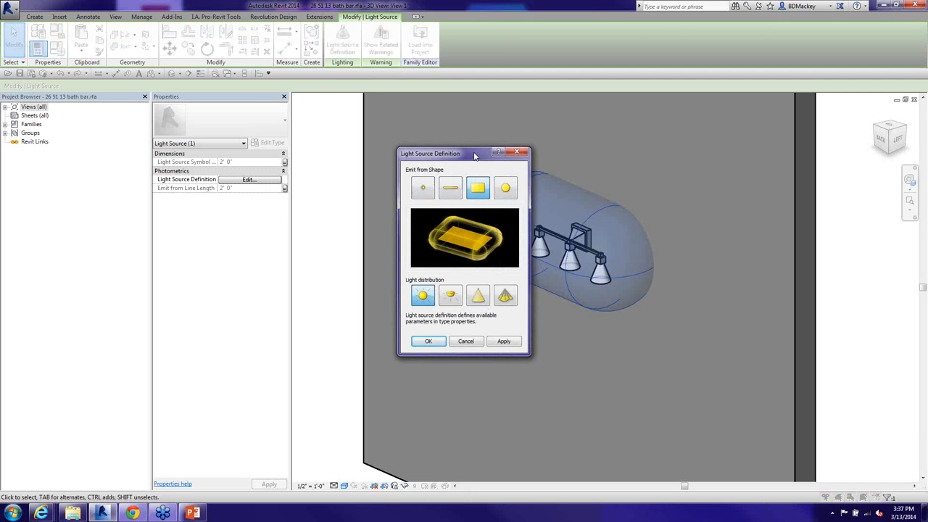
{"action": "left_click_drag", "start_coordinate": [475, 156], "coordinate": [405, 141]}
{"action": "left_click", "coordinate": [437, 173]}
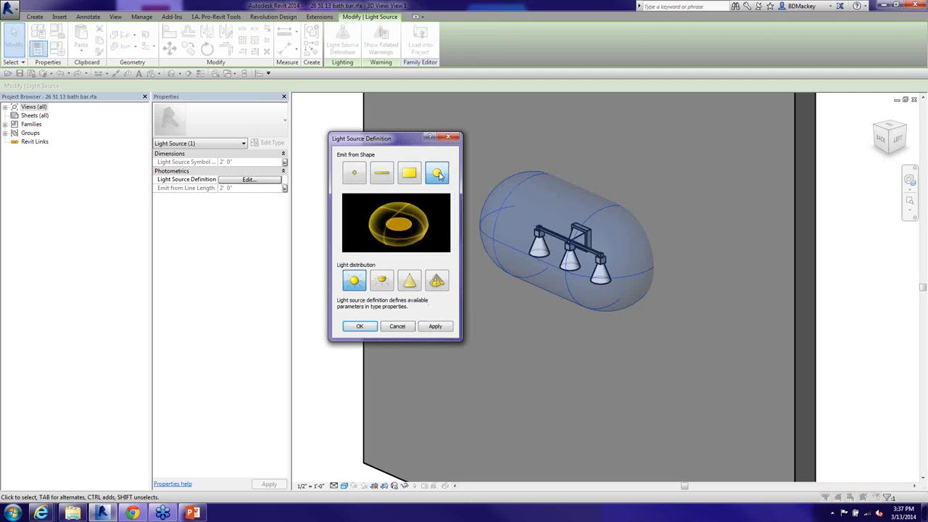
{"action": "left_click", "coordinate": [392, 176]}
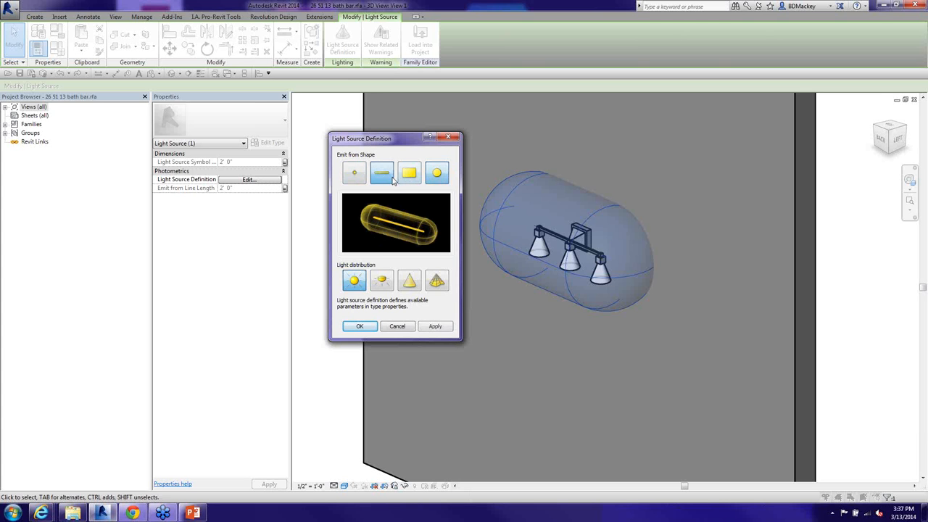
Try the hemispherical, spherical and spot light distributions for the bath bar's line light source, and set it to Photometric Web.
{"action": "left_click", "coordinate": [383, 281]}
{"action": "left_click", "coordinate": [355, 284]}
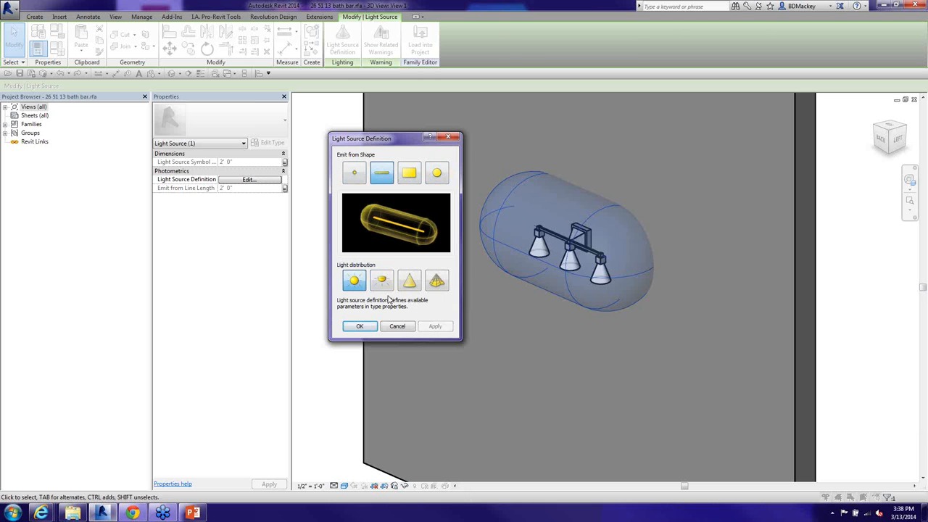
{"action": "left_click", "coordinate": [390, 287]}
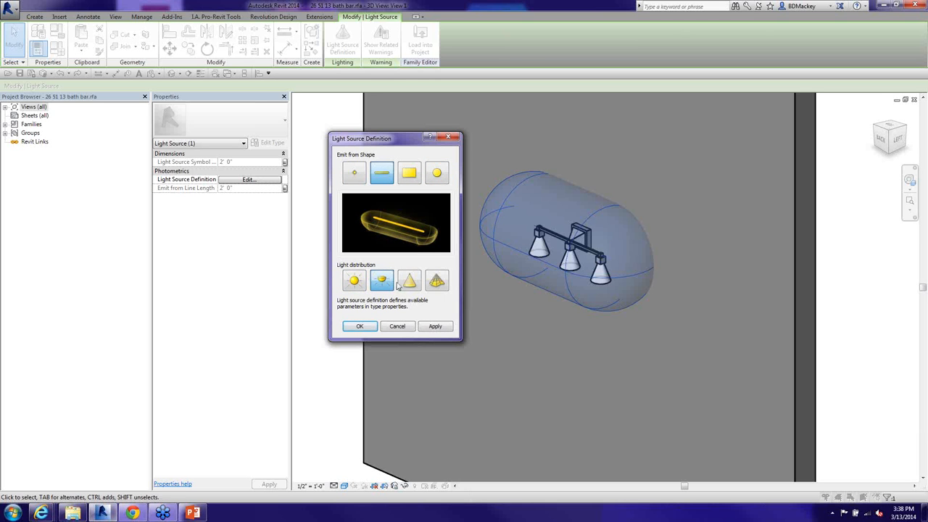
{"action": "left_click", "coordinate": [409, 282]}
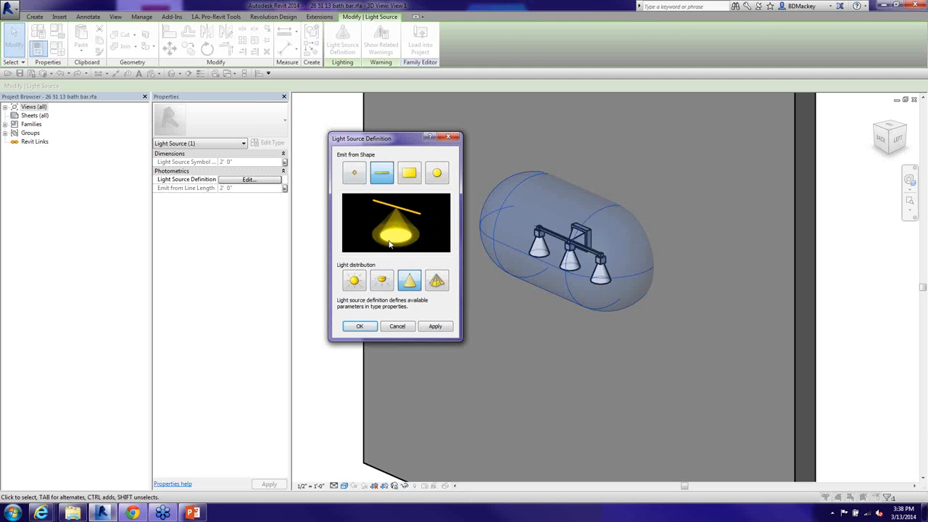
{"action": "left_click", "coordinate": [441, 287]}
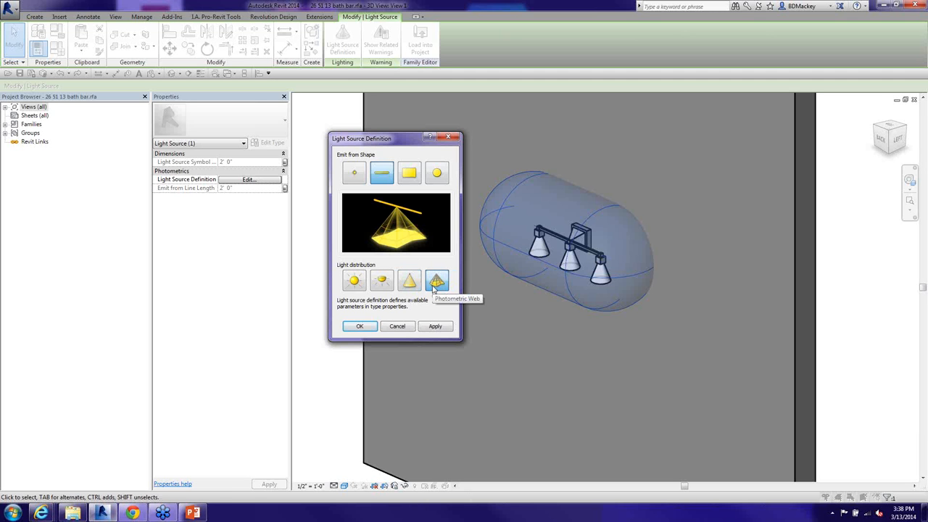
{"action": "left_click", "coordinate": [360, 326]}
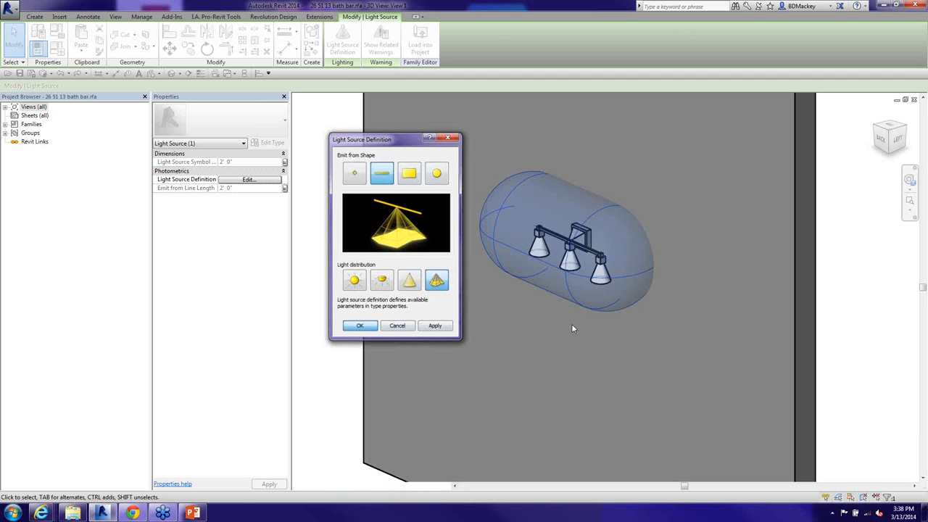
Set the Photometric Web File of the bath bar family's Foothills Select type to 2x24T12.ies.
{"action": "middle_click_drag", "start_coordinate": [630, 317], "coordinate": [601, 343], "text": "shift"}
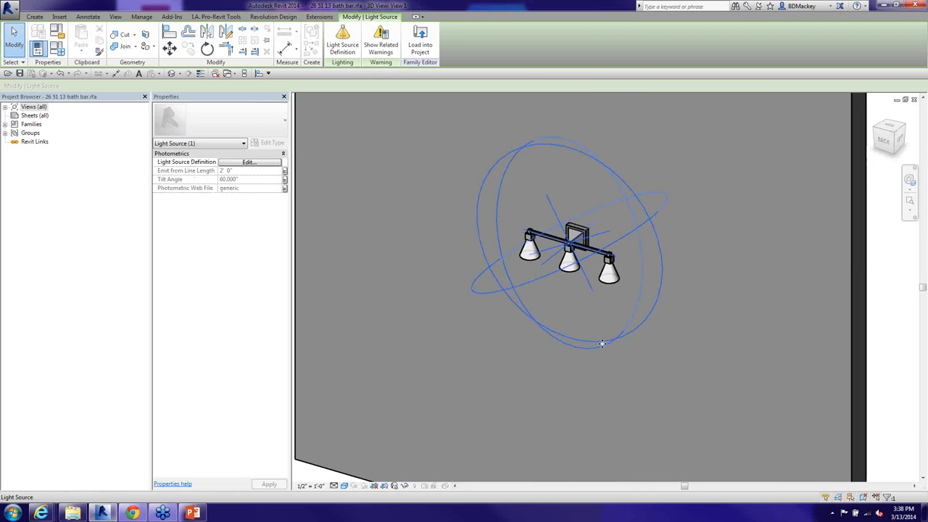
{"action": "middle_click_drag", "start_coordinate": [587, 310], "coordinate": [599, 281], "text": "shift"}
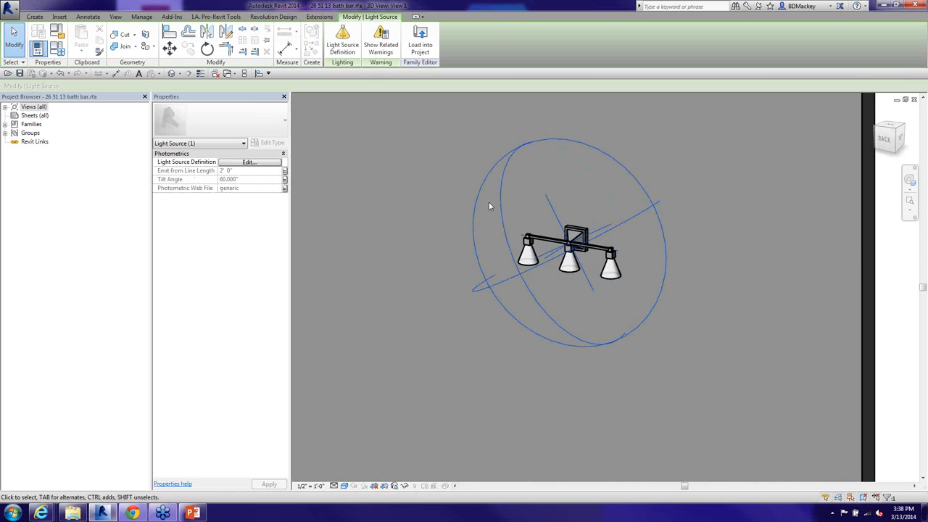
{"action": "left_click", "coordinate": [59, 52]}
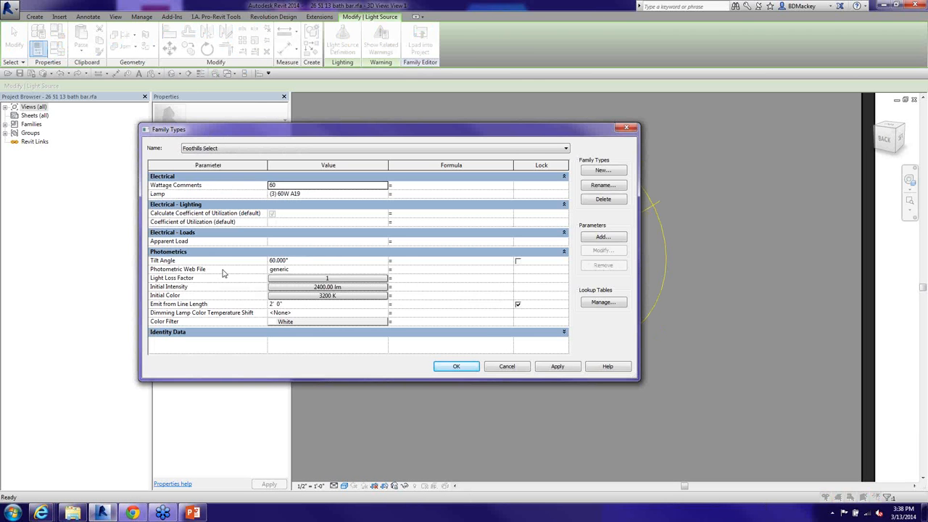
{"action": "left_click", "coordinate": [294, 269]}
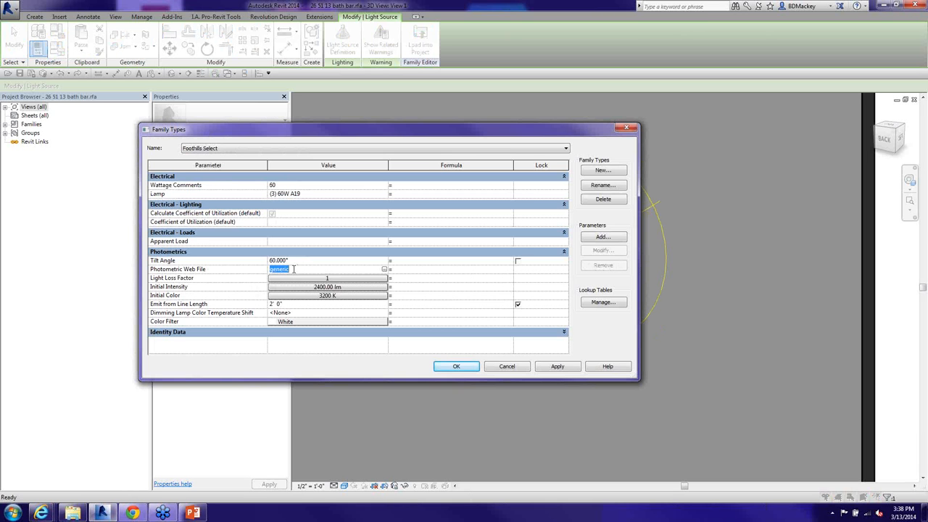
{"action": "left_click", "coordinate": [385, 269]}
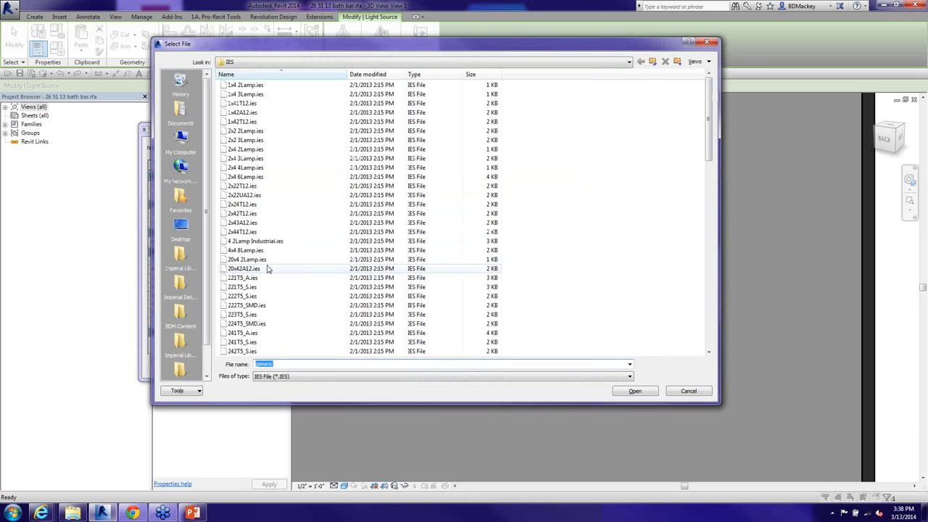
{"action": "left_click", "coordinate": [250, 250]}
{"action": "left_click", "coordinate": [241, 205]}
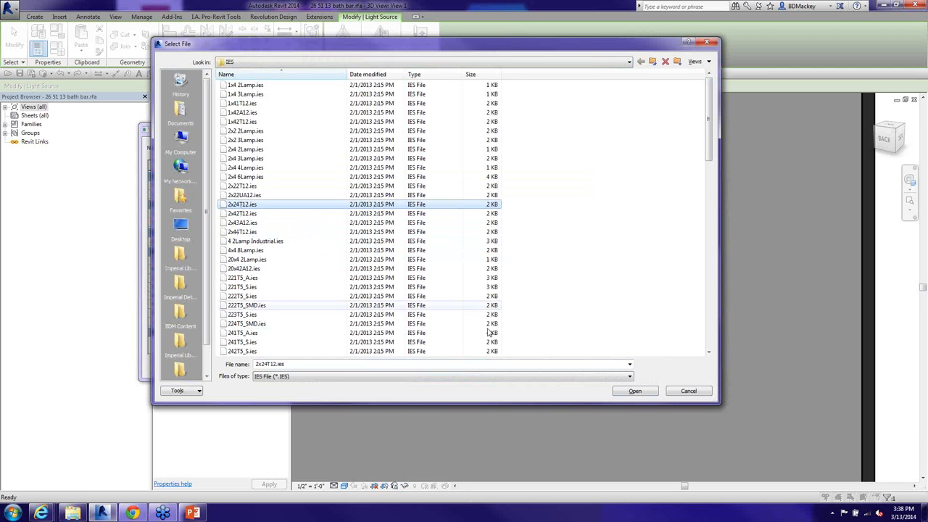
{"action": "left_click", "coordinate": [635, 391]}
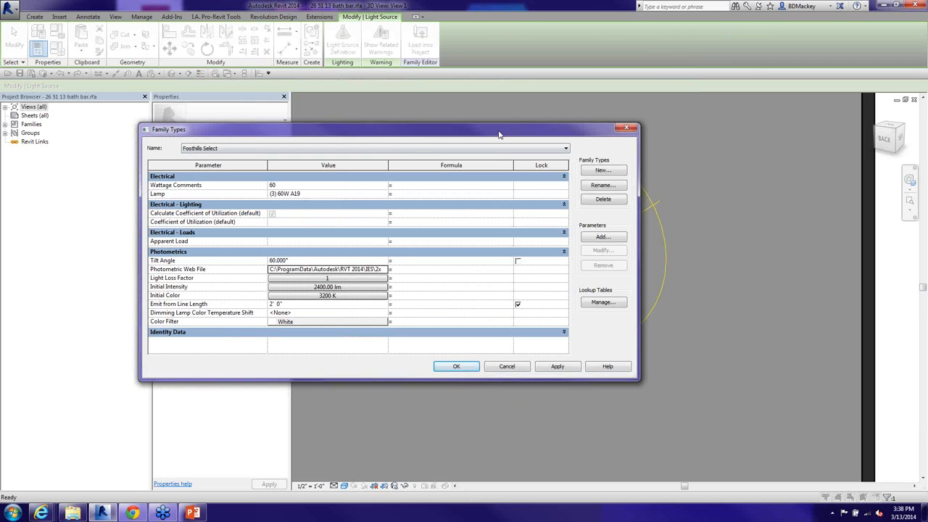
Apply the current family type values, and move and narrow the Family Types dialog so the bath bar fixture stays in view.
{"action": "left_click_drag", "start_coordinate": [500, 134], "coordinate": [303, 62]}
{"action": "left_click", "coordinate": [372, 298]}
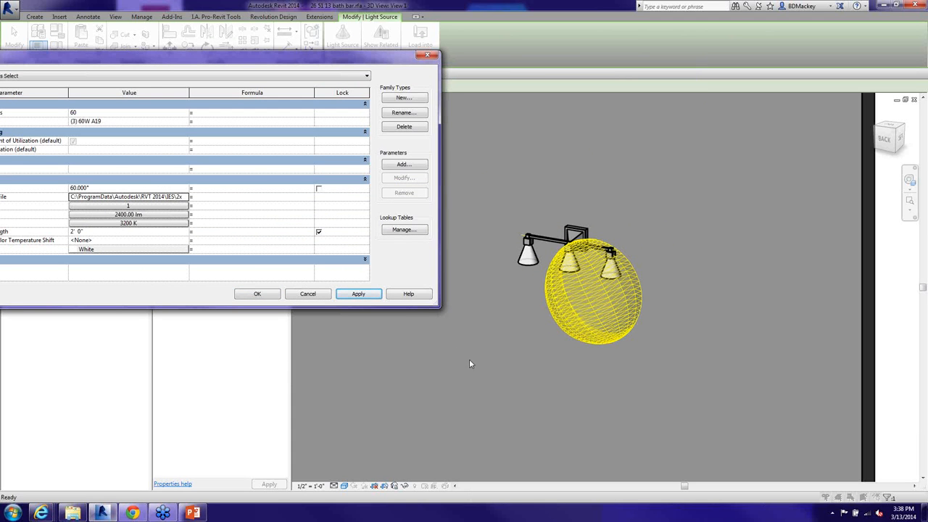
{"action": "left_click_drag", "start_coordinate": [438, 244], "coordinate": [297, 226]}
{"action": "left_click_drag", "start_coordinate": [210, 59], "coordinate": [352, 57]}
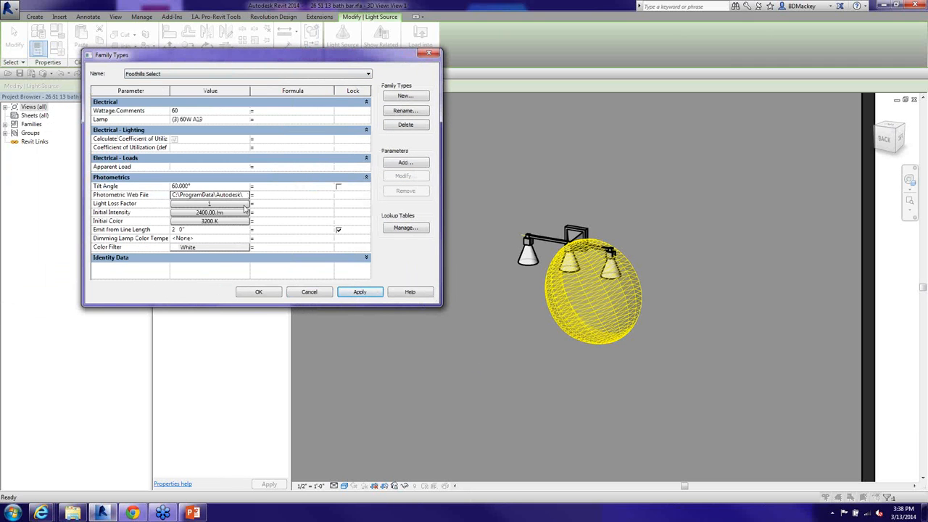
Assign ST42.ies from the IES folder as the photometric web file of the Foothills Select type.
{"action": "left_click", "coordinate": [182, 194]}
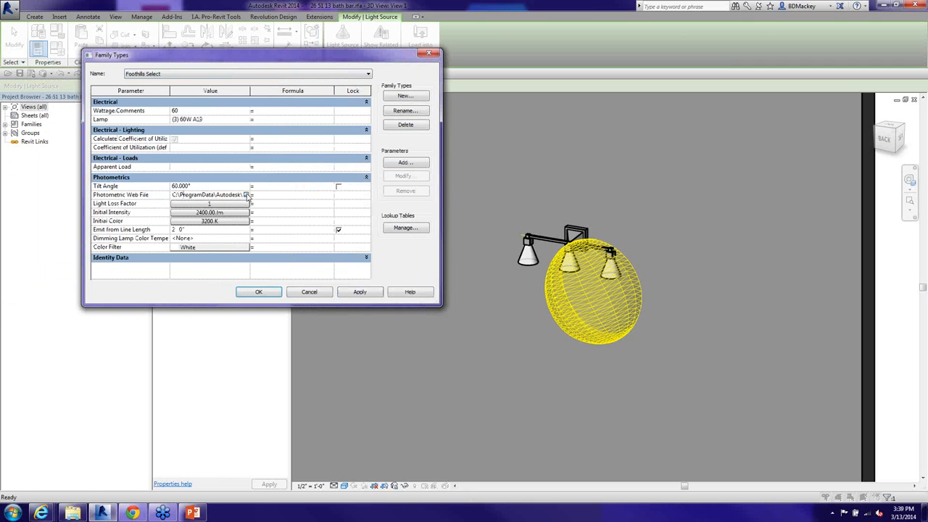
{"action": "left_click", "coordinate": [247, 195]}
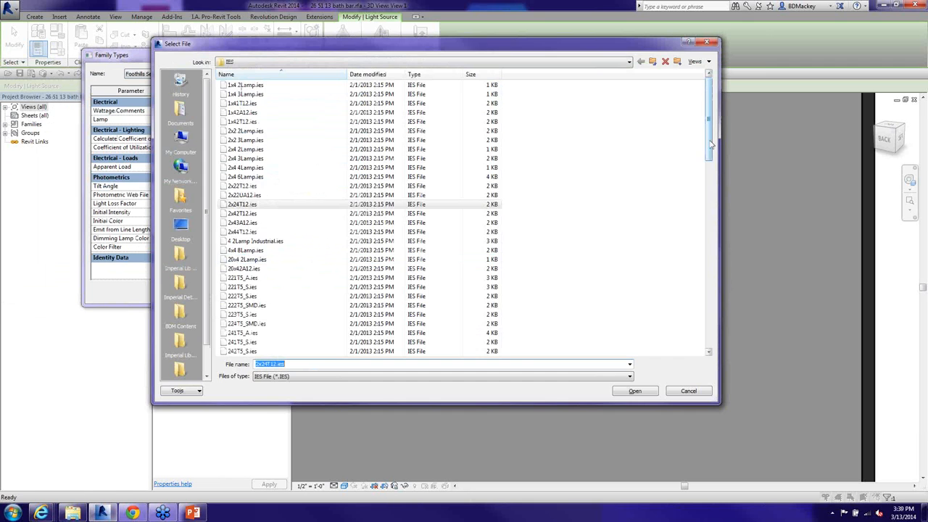
{"action": "scroll", "coordinate": [256, 310], "scroll_direction": "down", "scroll_amount": 20}
{"action": "left_click", "coordinate": [256, 308]}
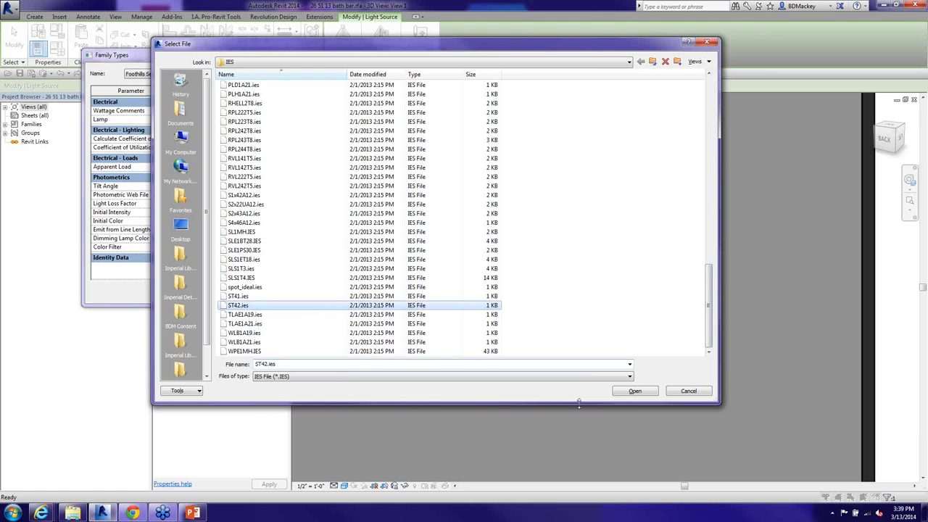
{"action": "left_click", "coordinate": [633, 391]}
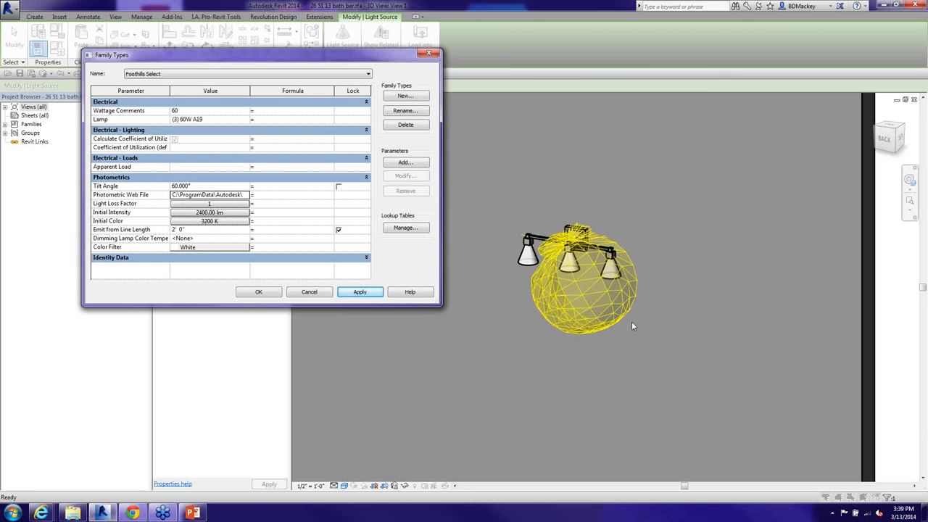
Set the light source's tilt angle to 0° and apply it to the fixture.
{"action": "left_click", "coordinate": [239, 188]}
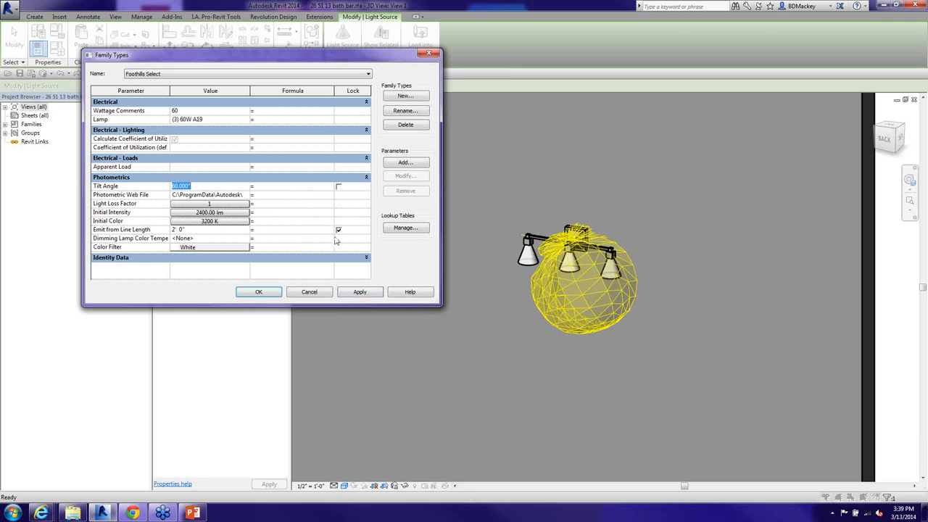
{"action": "type", "text": "0"}
{"action": "key", "text": "Tab"}
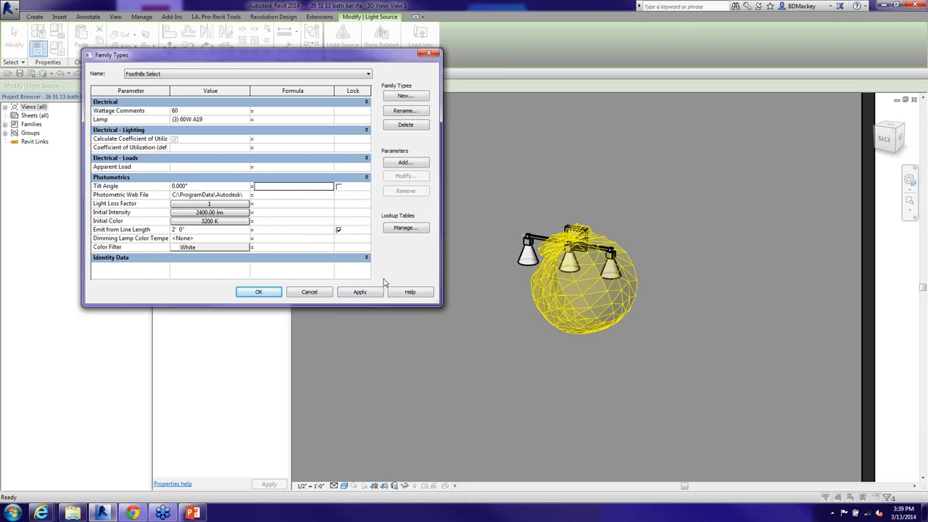
{"action": "left_click", "coordinate": [362, 291]}
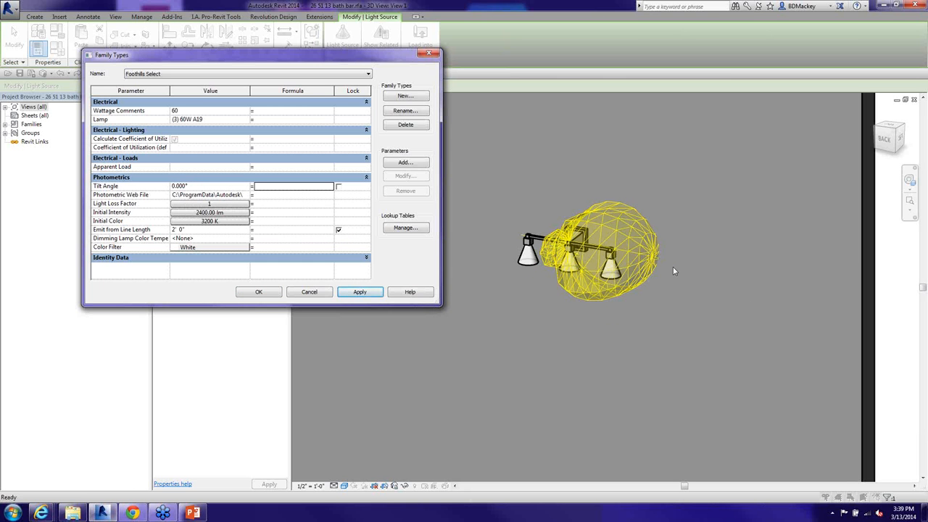
Set the light source's tilt angle to 90° and apply it to the fixture.
{"action": "left_click", "coordinate": [217, 187]}
{"action": "type", "text": "90"}
{"action": "left_click", "coordinate": [360, 291]}
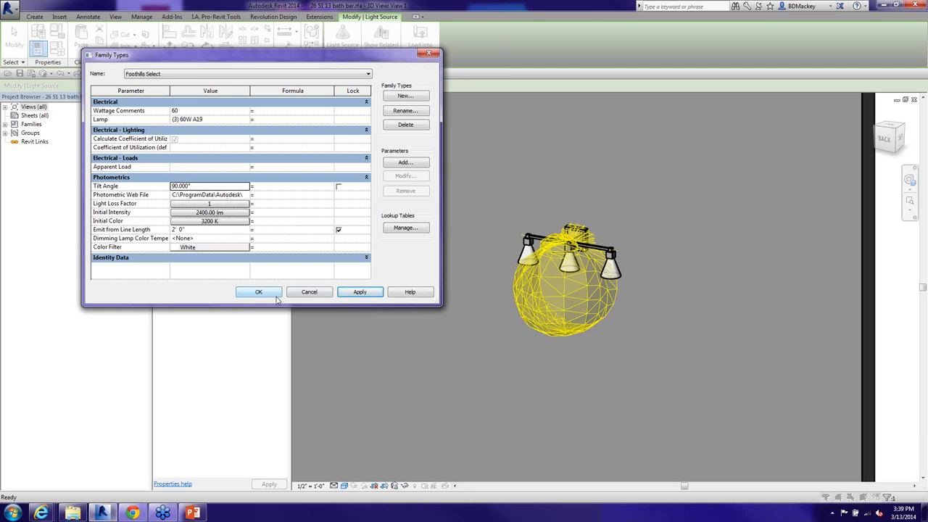
Set Emit from Line Length to 4' 0" and load the family into the house project, overwriting the existing version.
{"action": "left_click", "coordinate": [217, 230]}
{"action": "type", "text": "4"}
{"action": "left_click", "coordinate": [339, 295]}
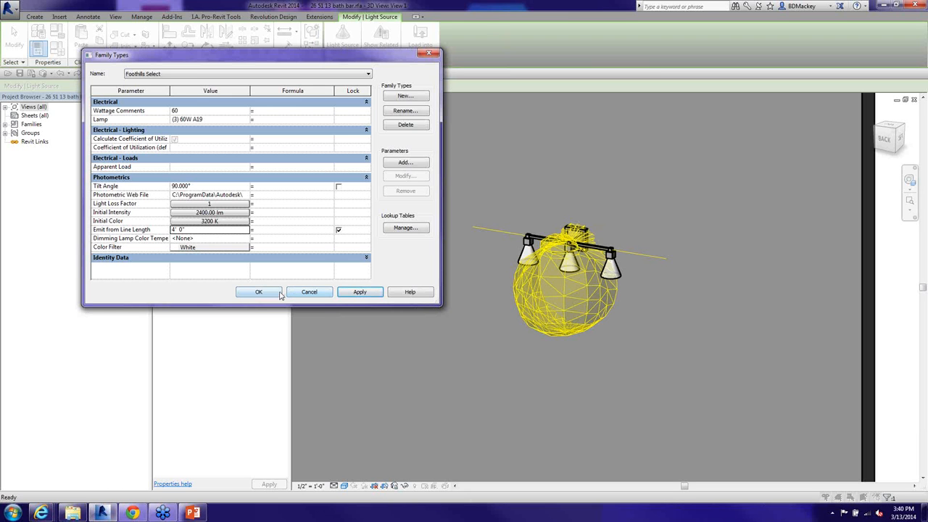
{"action": "left_click", "coordinate": [279, 293]}
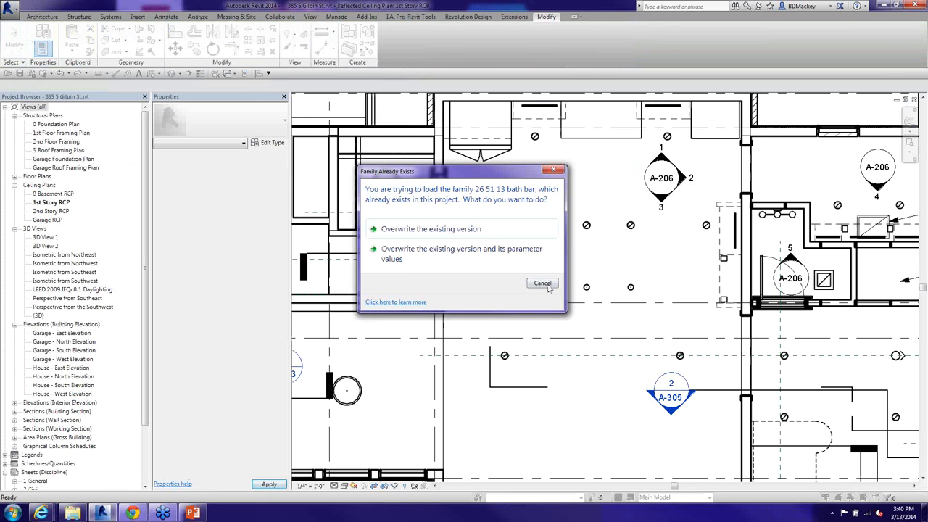
{"action": "left_click", "coordinate": [455, 231]}
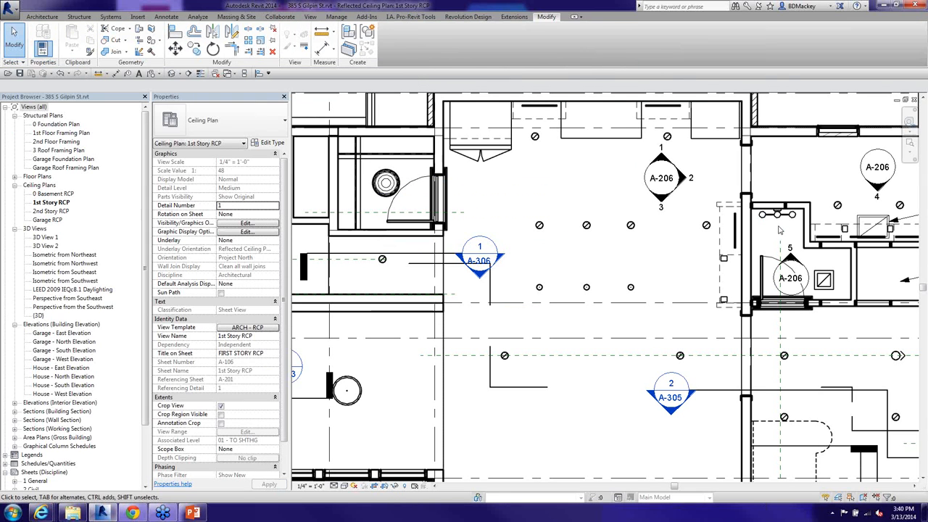
Reopen the bath bar family from the ceiling plan to view its light source up close, and close the family file.
{"action": "double_click", "coordinate": [758, 239]}
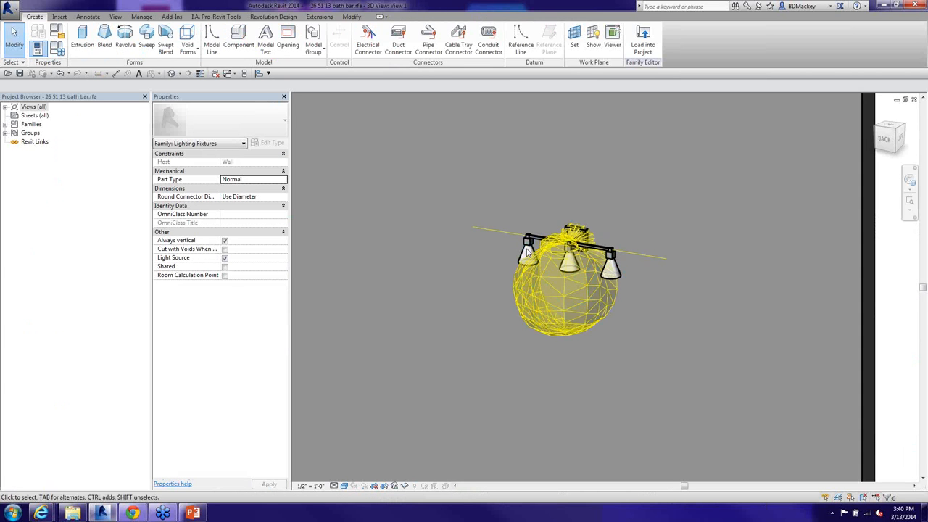
{"action": "scroll", "coordinate": [528, 250], "scroll_direction": "up", "scroll_amount": 3}
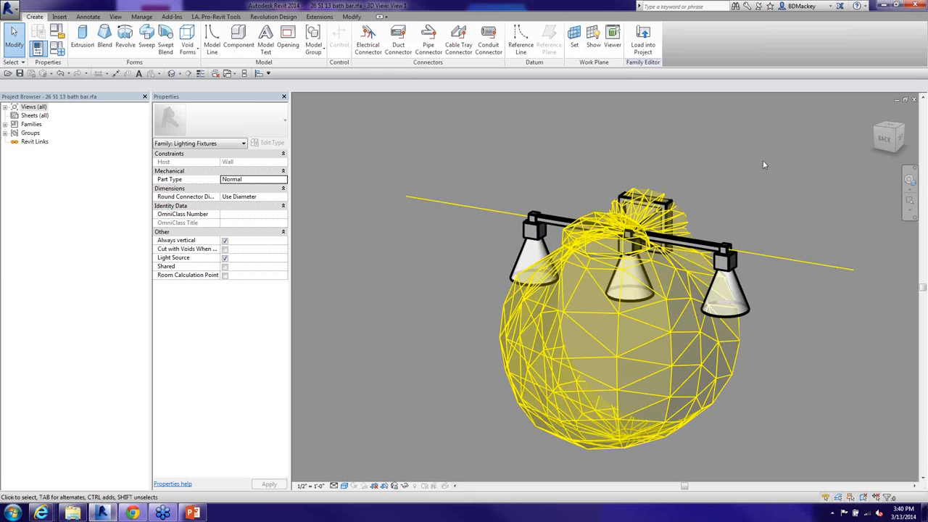
{"action": "left_click", "coordinate": [915, 99]}
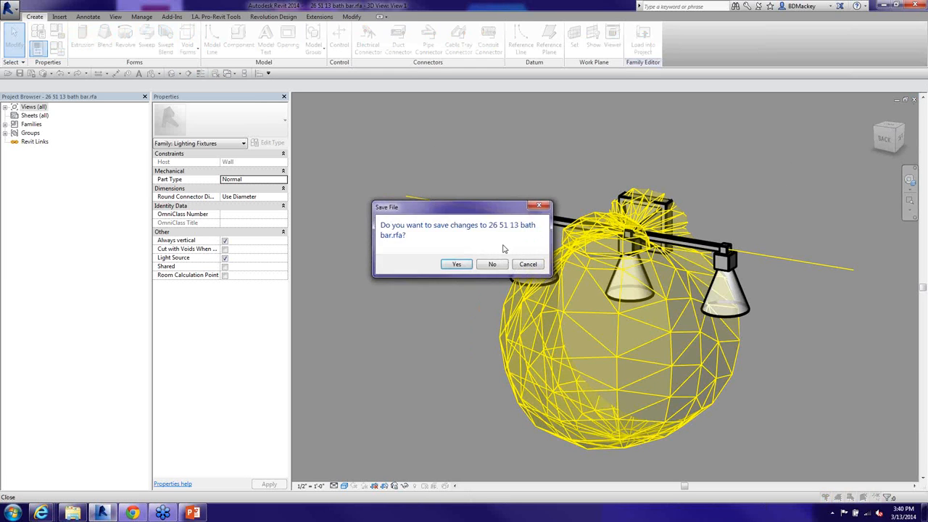
{"action": "key", "text": "Return"}
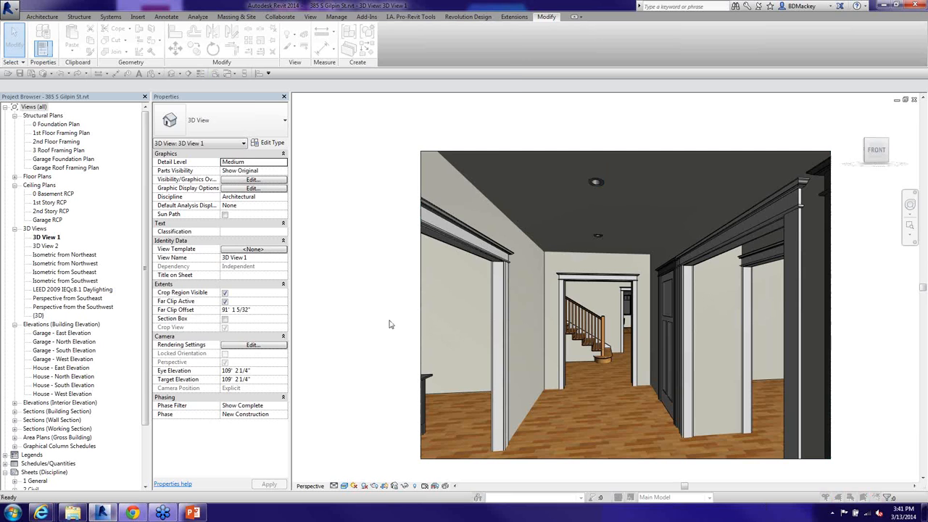
Turn on the Light Source subcategory of Lighting Fixtures in the visibility overrides of 3D View 1.
{"action": "key", "text": "v"}
{"action": "key", "text": "g"}
{"action": "scroll", "coordinate": [101, 269], "scroll_direction": "down", "scroll_amount": 4}
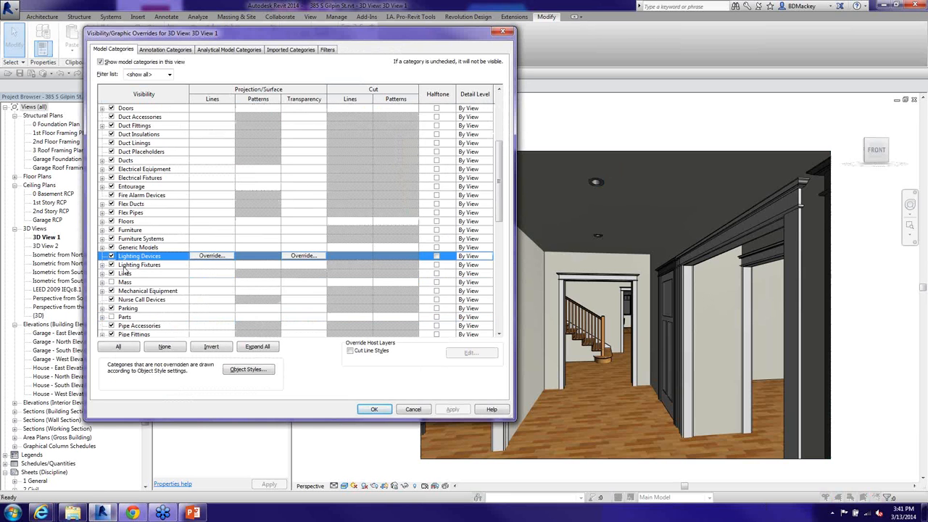
{"action": "left_click", "coordinate": [102, 266]}
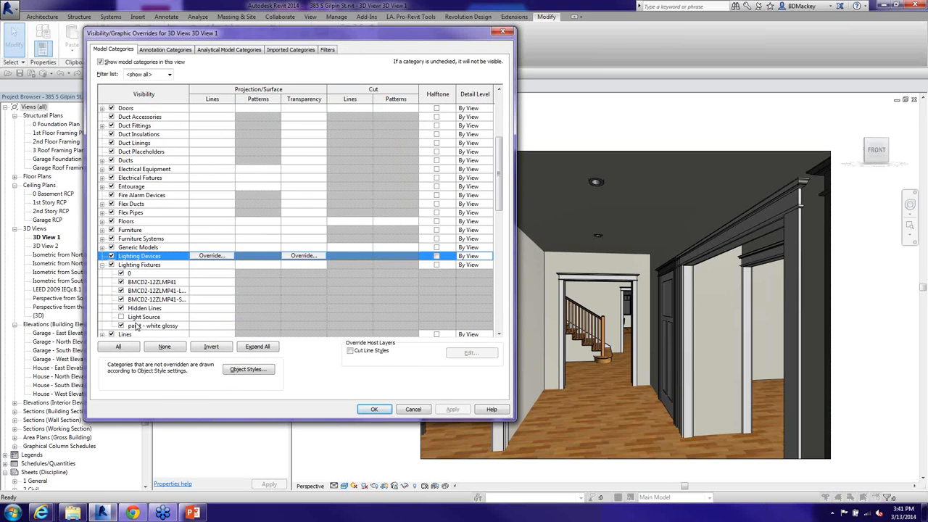
{"action": "left_click", "coordinate": [121, 318]}
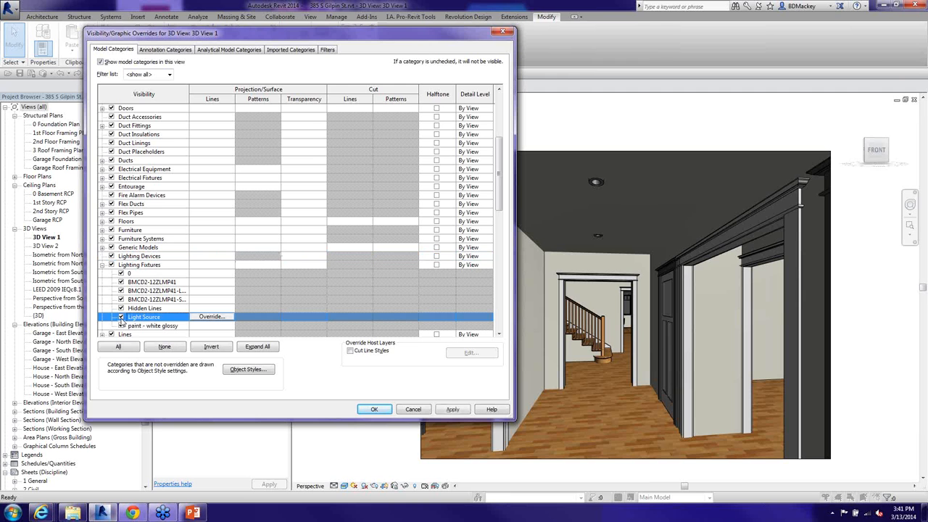
{"action": "left_click", "coordinate": [372, 410]}
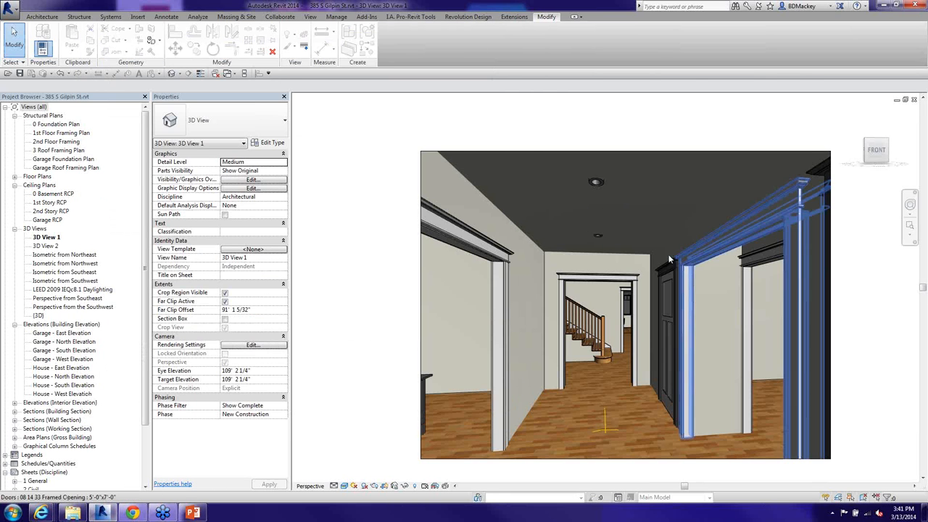
Select each of the two recessed downlights in the hallway ceiling and examine the shape of their light distribution.
{"action": "left_click", "coordinate": [600, 243]}
{"action": "scroll", "coordinate": [606, 242], "scroll_direction": "up", "scroll_amount": 5}
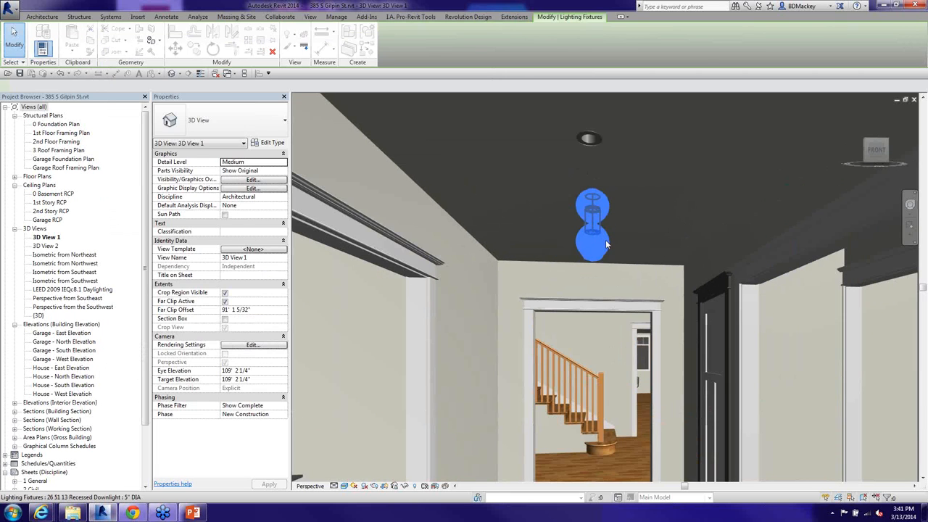
{"action": "scroll", "coordinate": [612, 256], "scroll_direction": "up", "scroll_amount": 6}
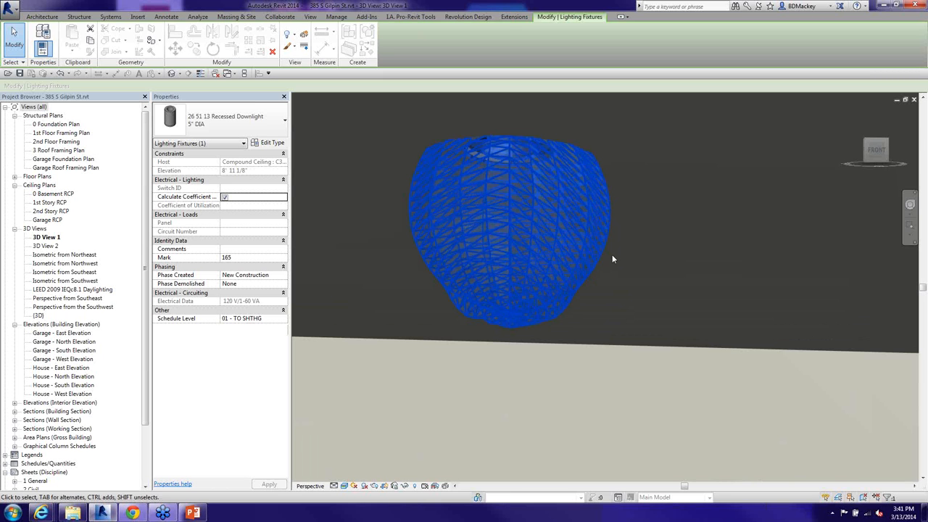
{"action": "scroll", "coordinate": [606, 261], "scroll_direction": "down", "scroll_amount": 10}
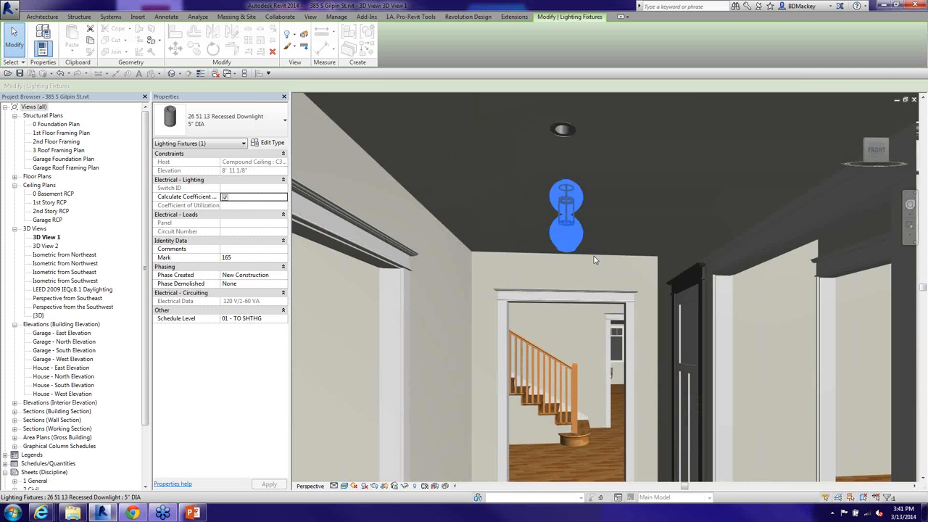
{"action": "left_click", "coordinate": [563, 134]}
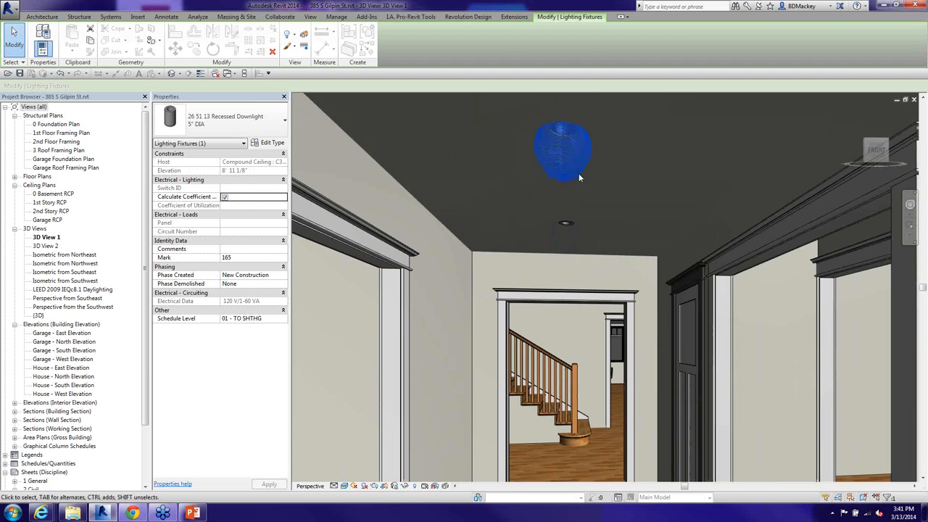
{"action": "scroll", "coordinate": [563, 141], "scroll_direction": "up", "scroll_amount": 6}
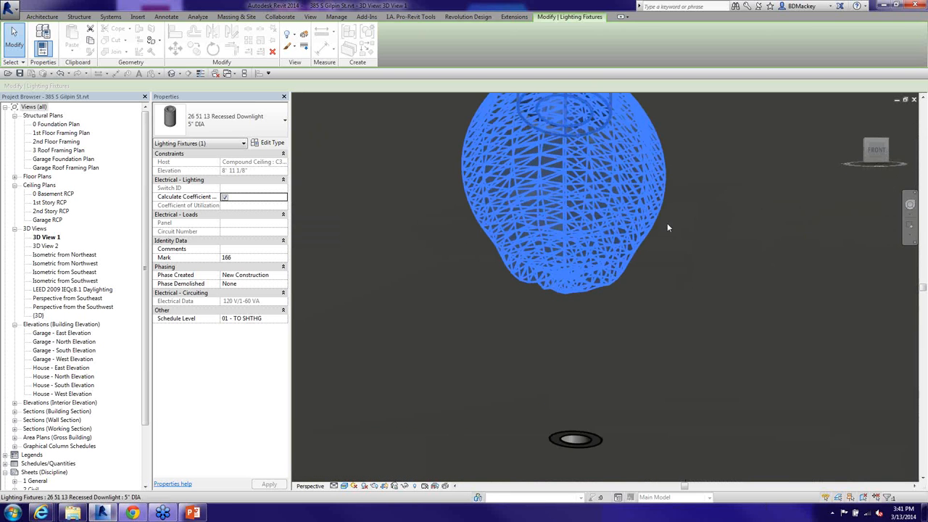
{"action": "scroll", "coordinate": [712, 331], "scroll_direction": "down", "scroll_amount": 6}
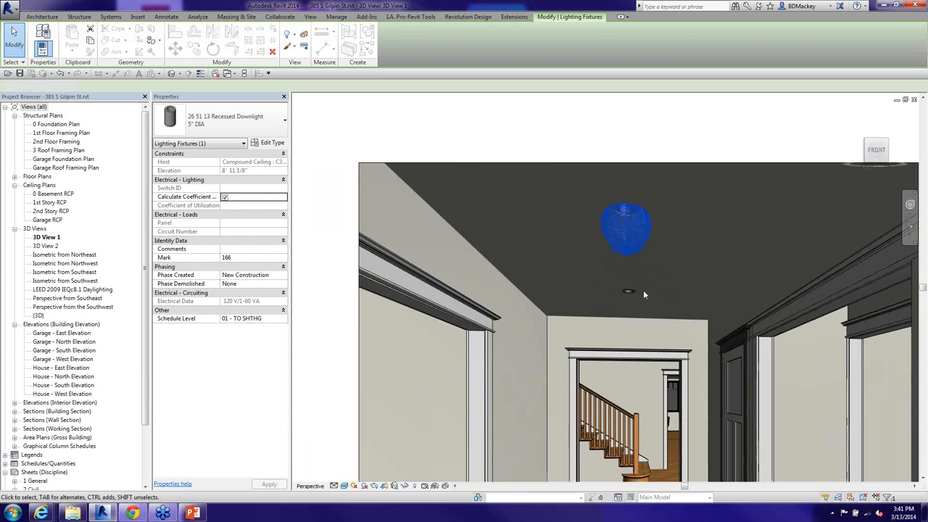
{"action": "left_click", "coordinate": [643, 290]}
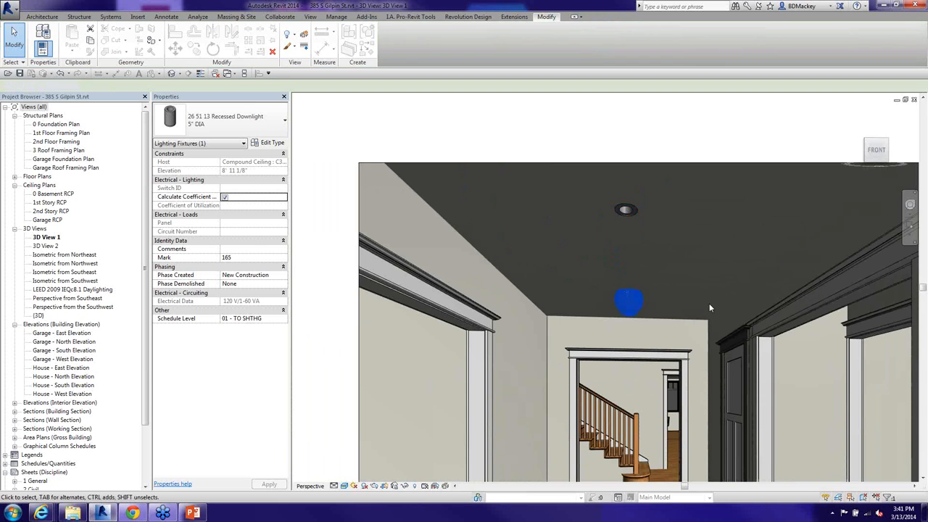
{"action": "left_click", "coordinate": [628, 294]}
{"action": "scroll", "coordinate": [629, 297], "scroll_direction": "up", "scroll_amount": 4}
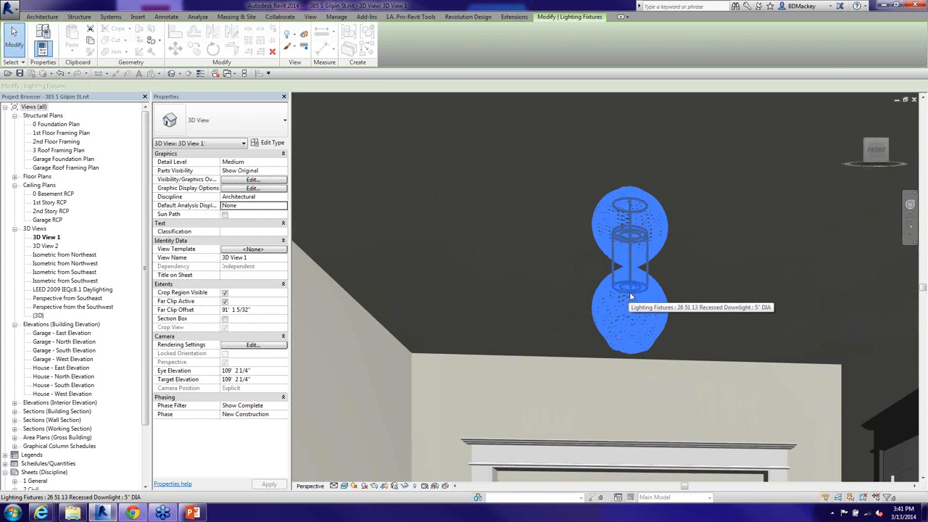
{"action": "left_click", "coordinate": [628, 297]}
{"action": "left_click", "coordinate": [724, 271]}
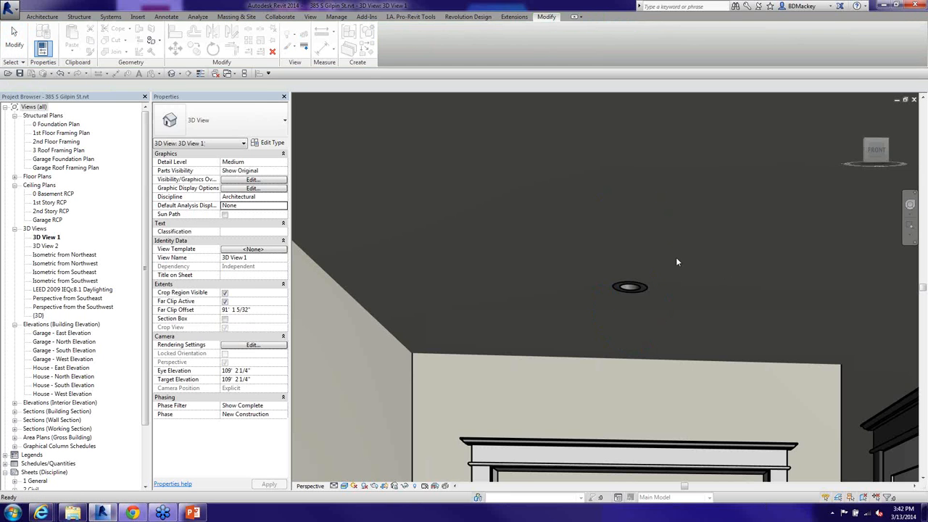
{"action": "key", "text": "z"}
{"action": "key", "text": "a"}
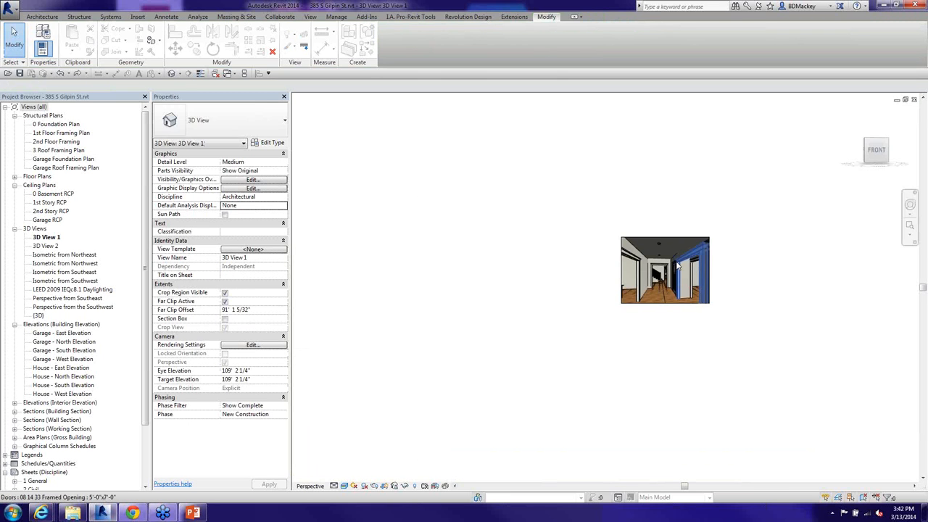
{"action": "scroll", "coordinate": [676, 266], "scroll_direction": "up", "scroll_amount": 5}
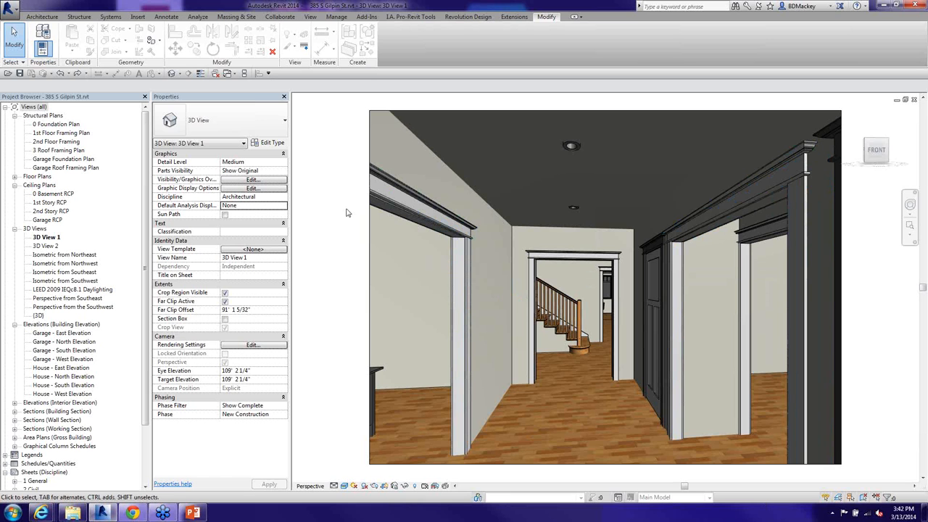
Set the lighting scheme in the rendering settings of 3D View 1 to Interior: Sun and Artificial.
{"action": "left_click", "coordinate": [252, 188]}
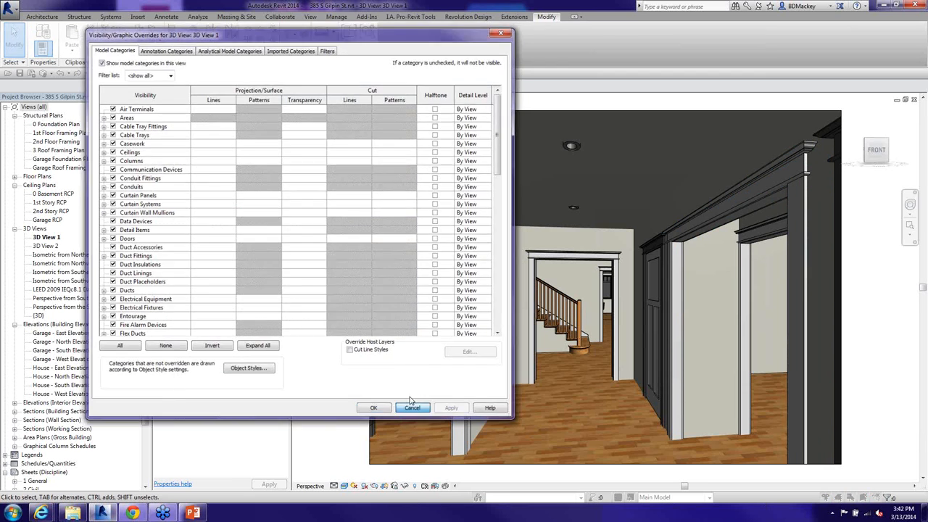
{"action": "left_click", "coordinate": [412, 409]}
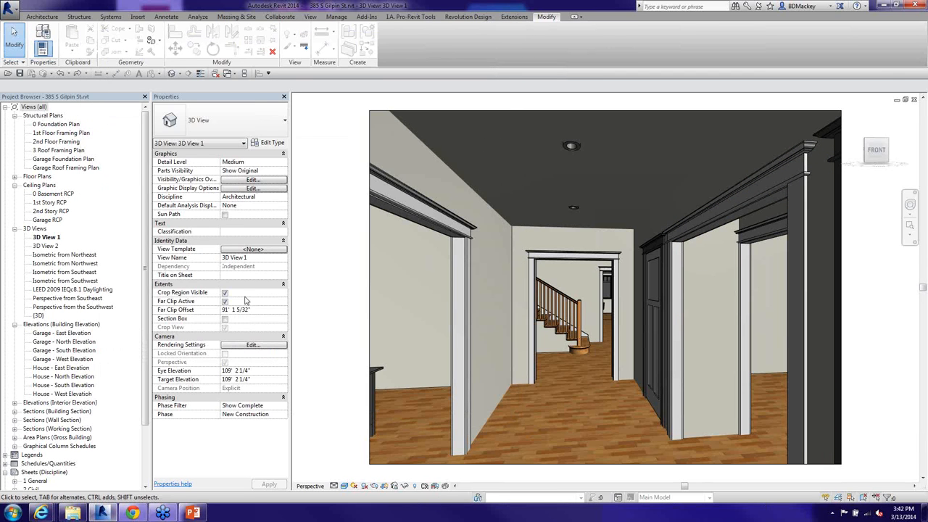
{"action": "left_click", "coordinate": [252, 345]}
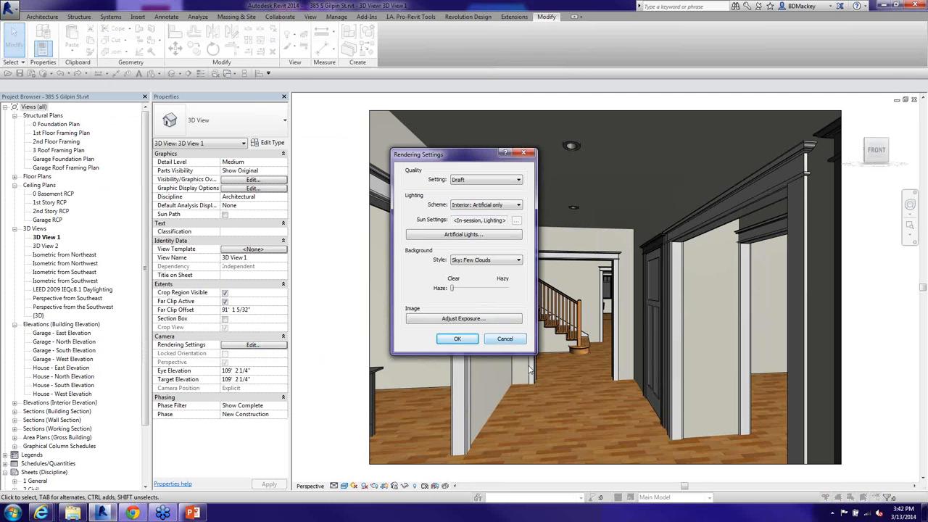
{"action": "left_click", "coordinate": [518, 206]}
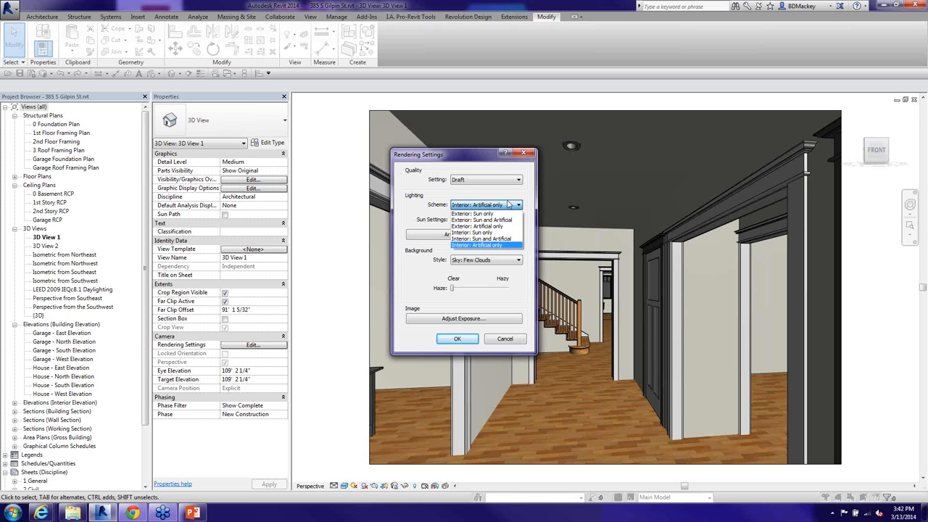
{"action": "left_click", "coordinate": [492, 239]}
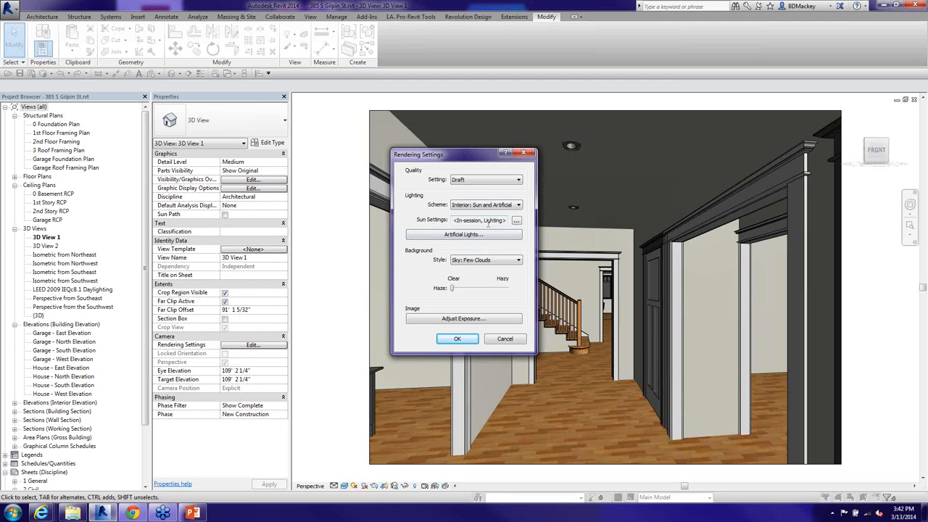
Look through the Lighting sun presets, switch the solar study to Still, and duplicate the Summer Solstice preset as Today.
{"action": "left_click", "coordinate": [515, 222]}
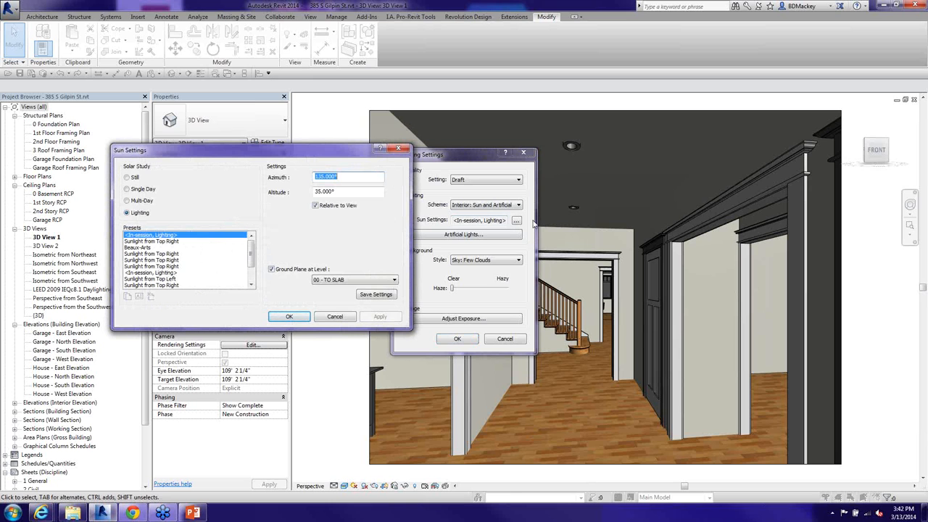
{"action": "left_click", "coordinate": [143, 248]}
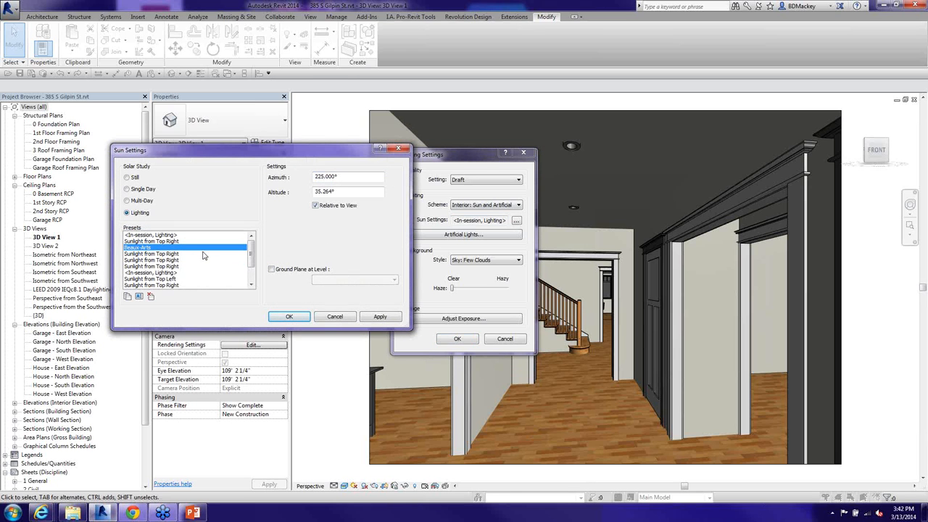
{"action": "left_click", "coordinate": [156, 286]}
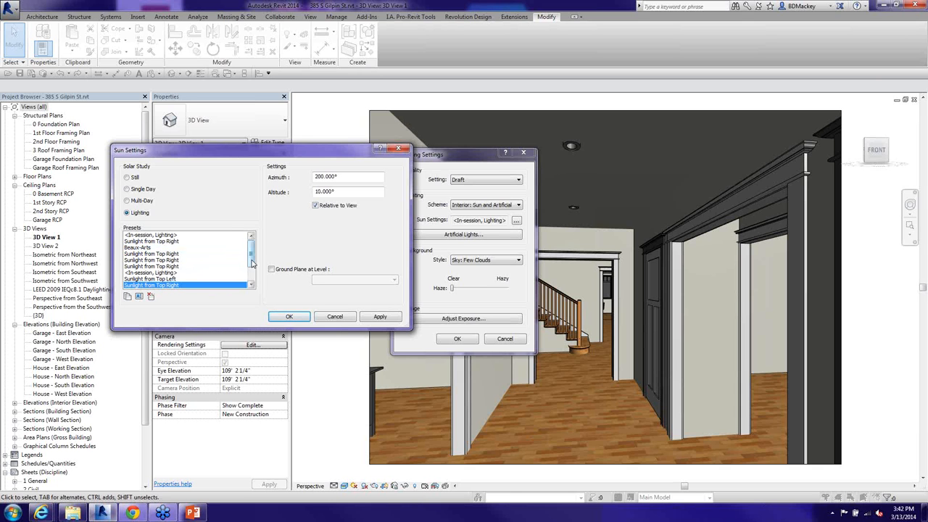
{"action": "mouse_move", "coordinate": [252, 259]}
{"action": "left_mouse_down"}
{"action": "mouse_move", "coordinate": [254, 292]}
{"action": "mouse_move", "coordinate": [251, 246]}
{"action": "left_mouse_up"}
{"action": "left_click", "coordinate": [128, 178]}
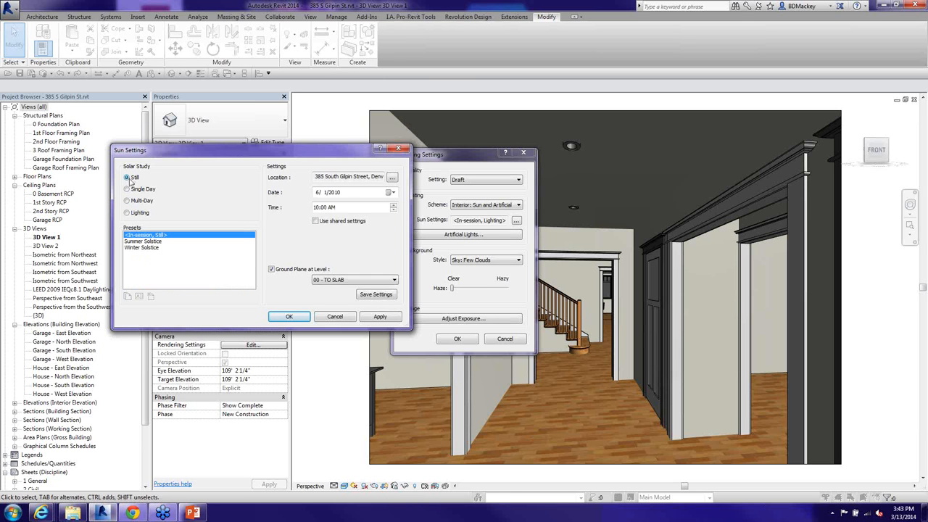
{"action": "left_click", "coordinate": [143, 242]}
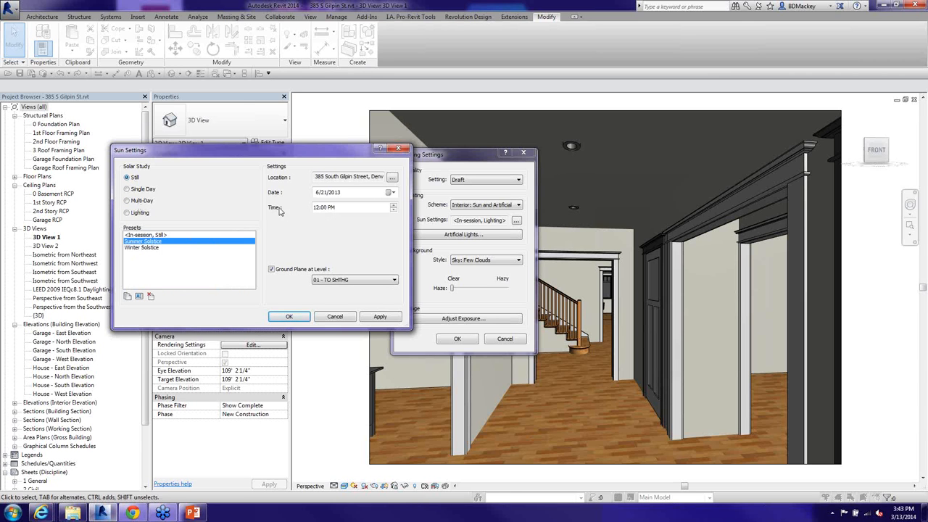
{"action": "left_click", "coordinate": [128, 297]}
{"action": "type", "text": "Today"}
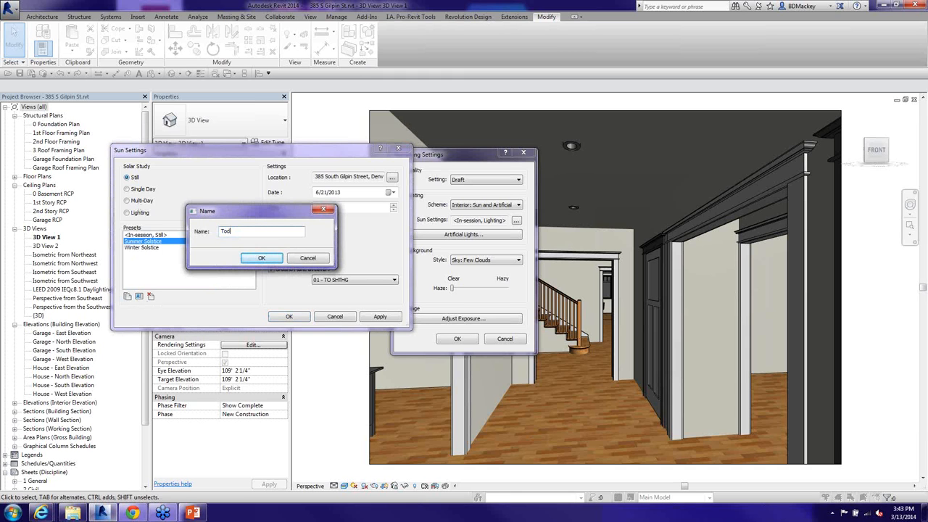
{"action": "left_click", "coordinate": [245, 257]}
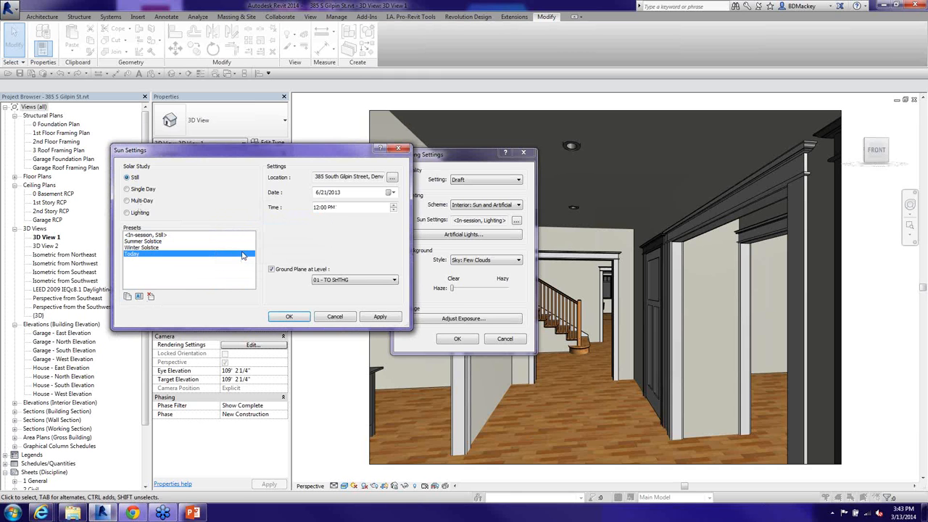
Give the Today preset the date 3/13/2014 and time 2:00 PM, turn off its ground plane, and apply the sun settings.
{"action": "left_click", "coordinate": [391, 193]}
{"action": "left_click", "coordinate": [351, 269]}
{"action": "left_click", "coordinate": [320, 208]}
{"action": "left_click", "coordinate": [272, 269]}
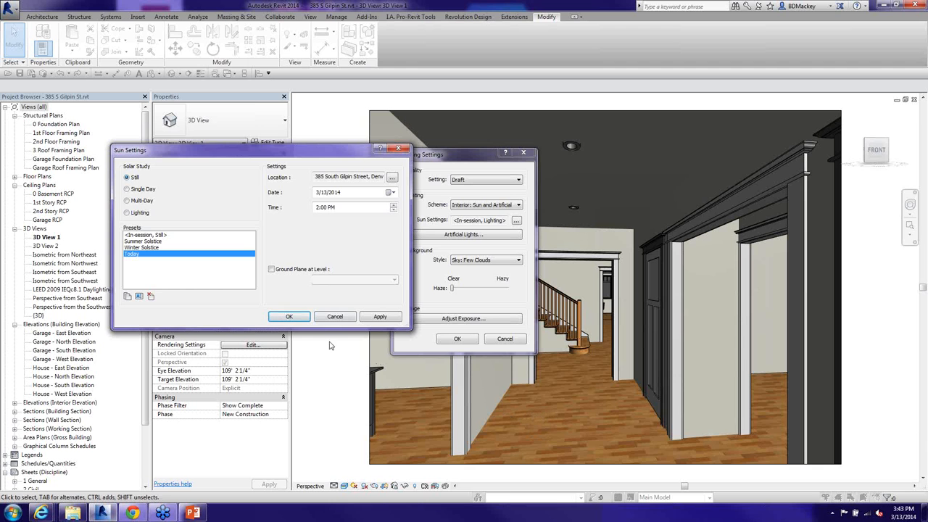
{"action": "left_click", "coordinate": [288, 317]}
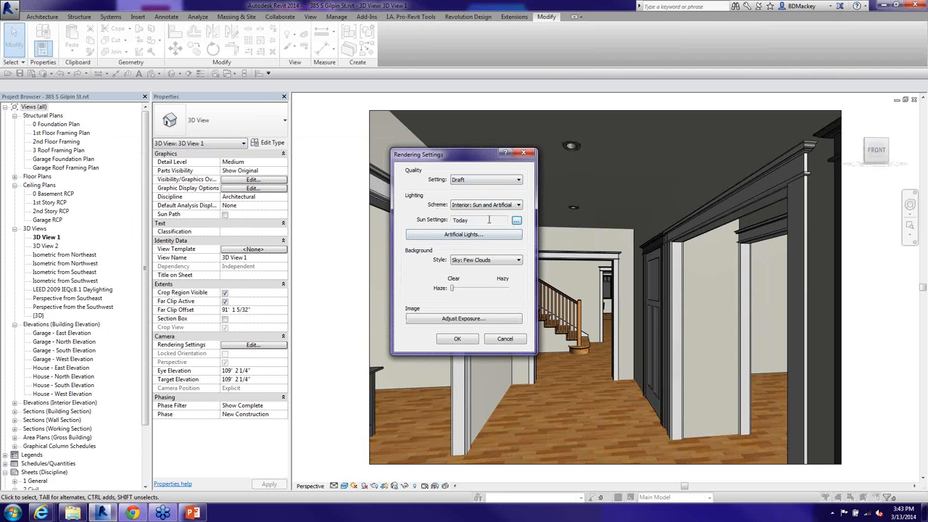
Try switching off individual ungrouped fixtures, including lights 17, 19, 23 and 24, in the artificial lights of 3D View 1.
{"action": "left_click", "coordinate": [464, 234]}
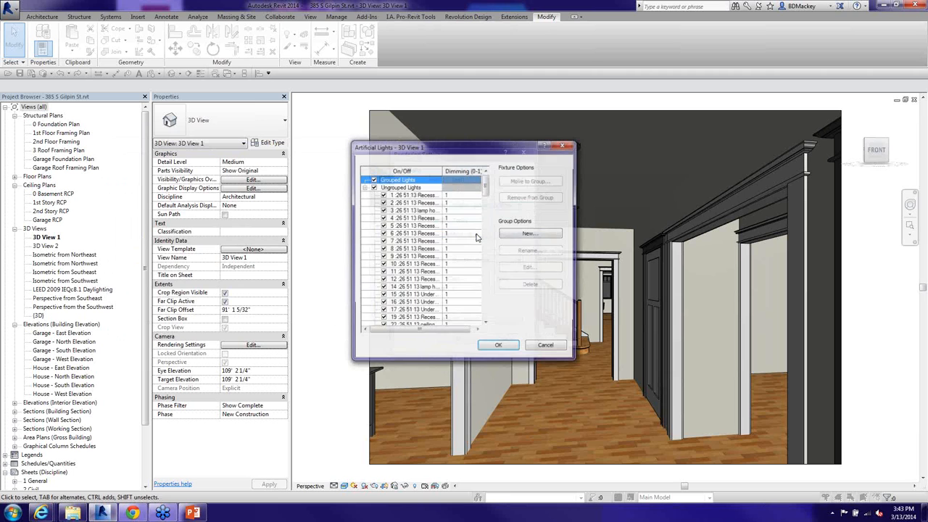
{"action": "left_click_drag", "start_coordinate": [457, 148], "coordinate": [291, 88]}
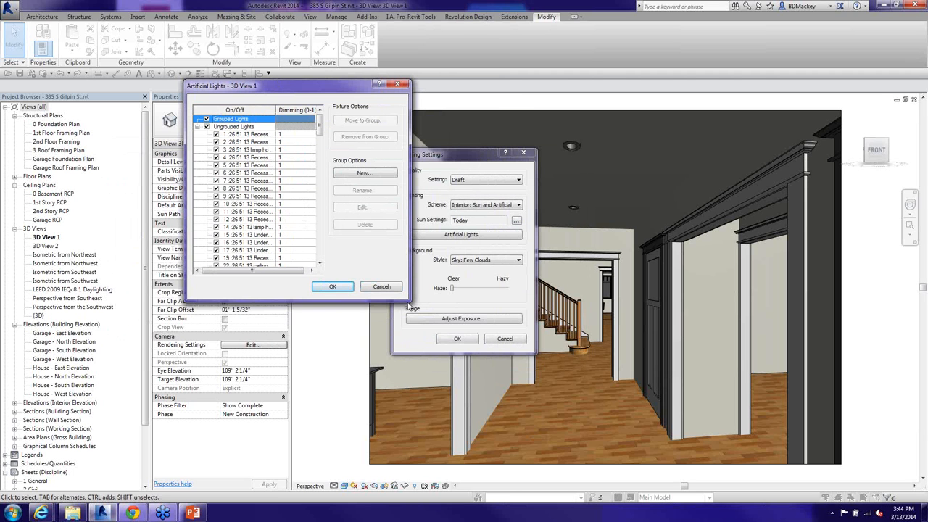
{"action": "left_click", "coordinate": [460, 241]}
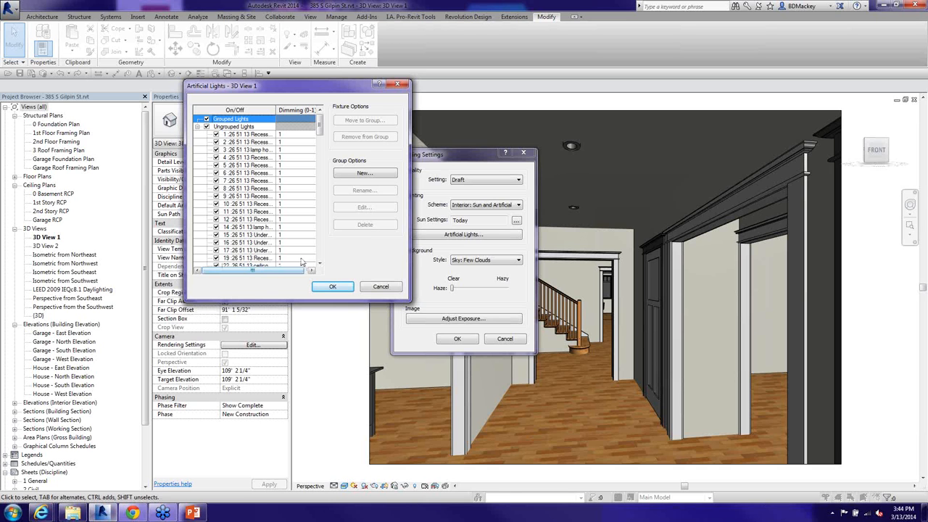
{"action": "left_click", "coordinate": [216, 252]}
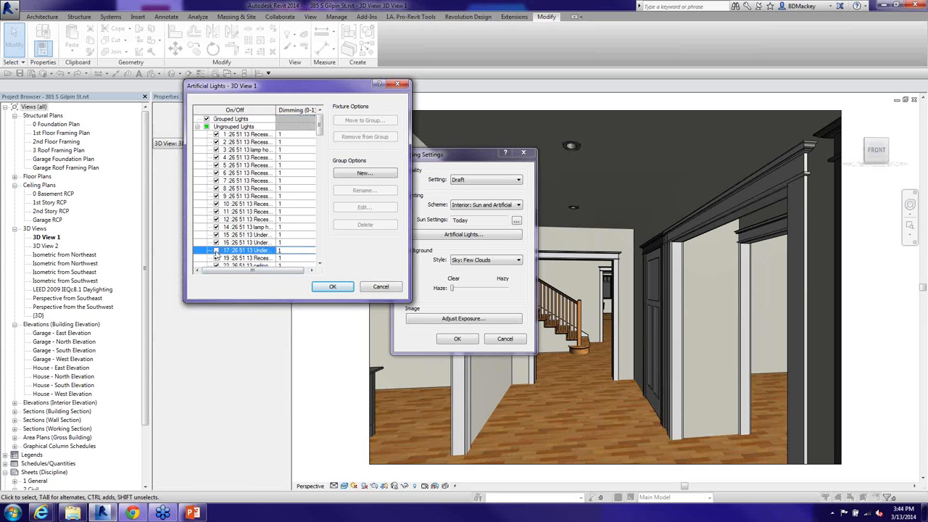
{"action": "left_click", "coordinate": [216, 258]}
{"action": "left_click", "coordinate": [216, 259]}
{"action": "left_click", "coordinate": [216, 258]}
{"action": "left_click", "coordinate": [216, 258]}
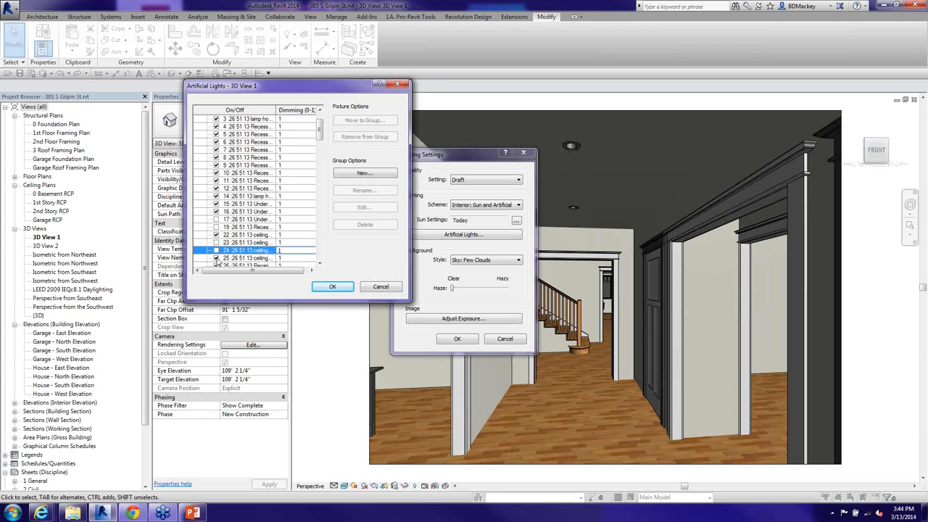
{"action": "left_click", "coordinate": [216, 259]}
{"action": "left_click", "coordinate": [216, 259]}
{"action": "left_click", "coordinate": [216, 259]}
{"action": "left_click", "coordinate": [216, 258]}
{"action": "left_click", "coordinate": [216, 259]}
{"action": "left_click", "coordinate": [216, 259]}
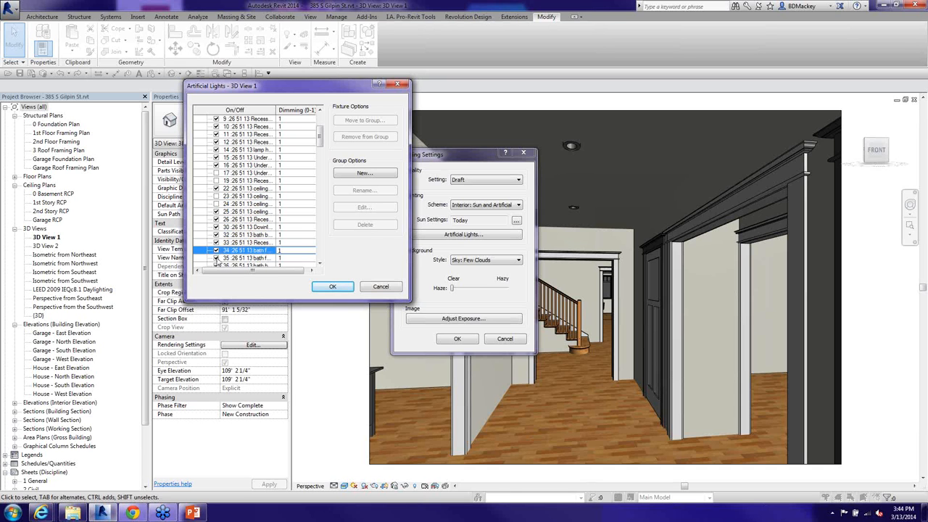
{"action": "key", "text": "Up"}
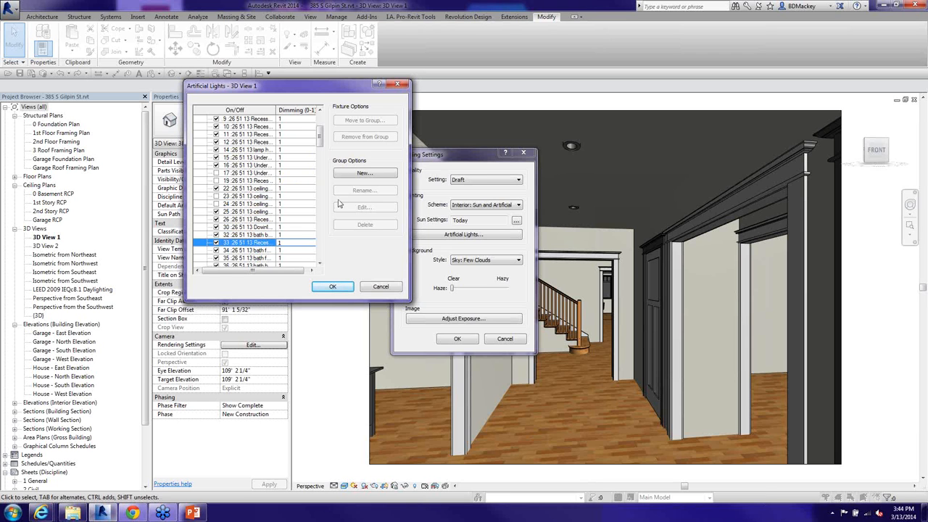
{"action": "scroll", "coordinate": [320, 139], "scroll_direction": "up", "scroll_amount": 3}
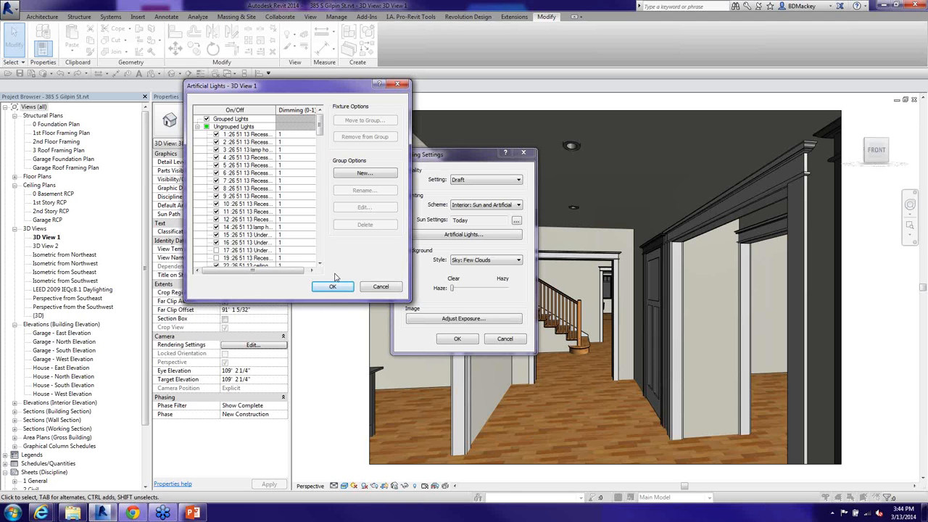
{"action": "left_click", "coordinate": [380, 287]}
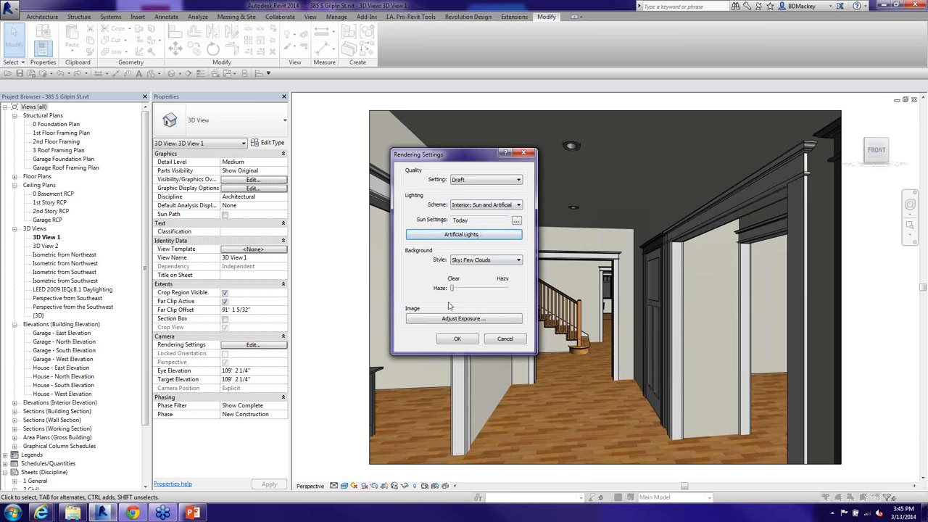
Try Image as the render background style, and set it to Sky: Very Cloudy.
{"action": "left_click", "coordinate": [517, 260]}
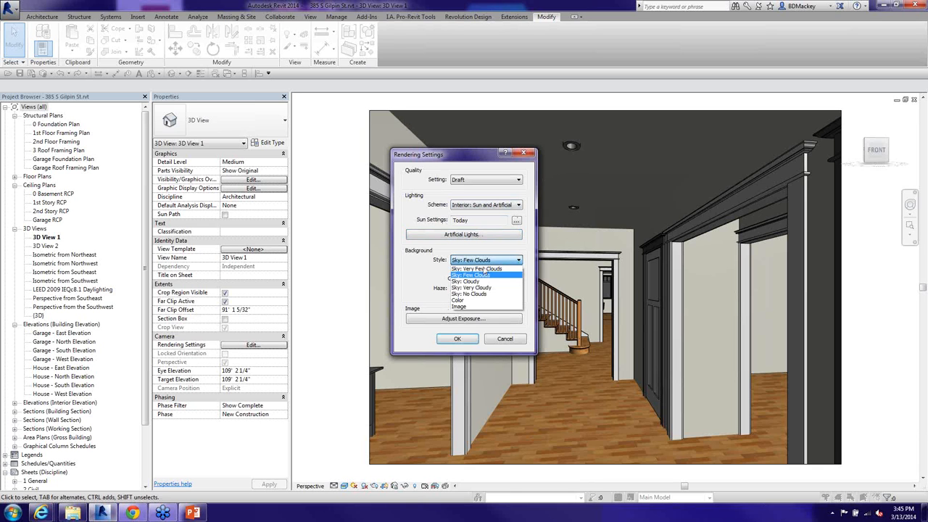
{"action": "left_click", "coordinate": [469, 307]}
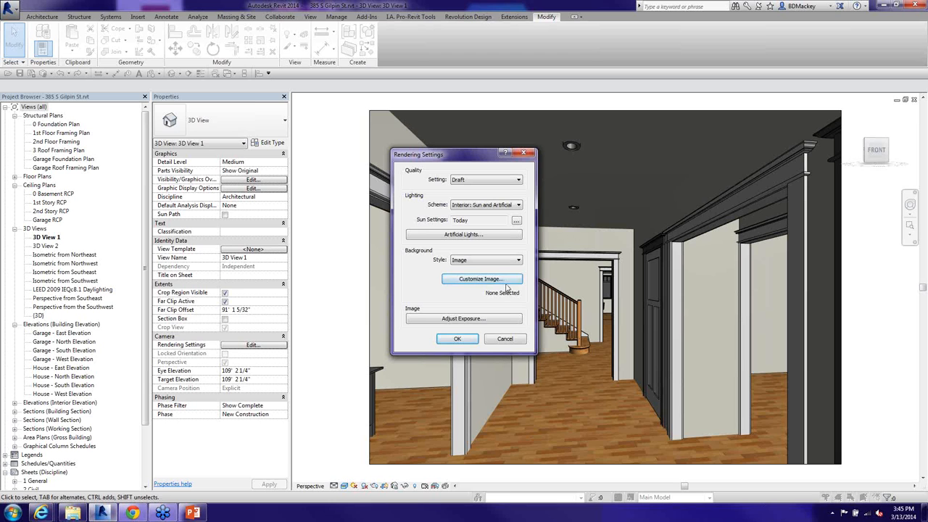
{"action": "left_click", "coordinate": [517, 261]}
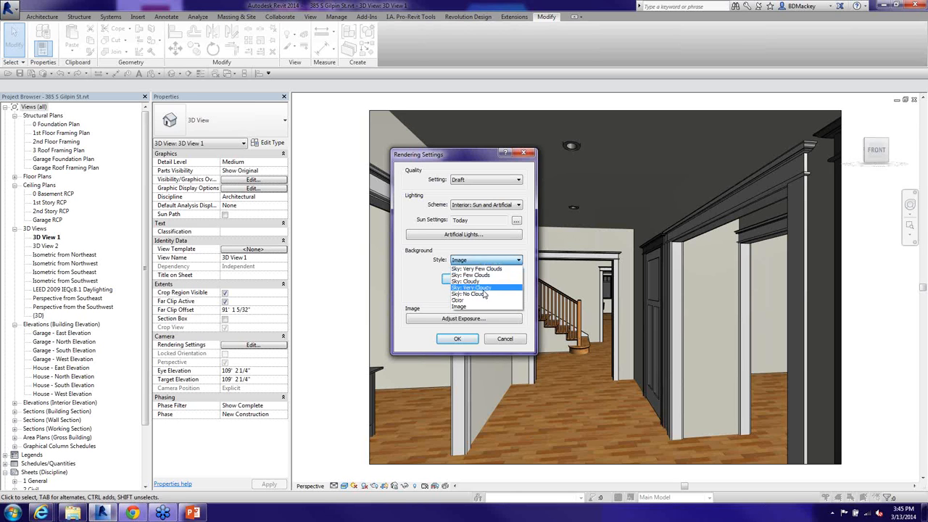
{"action": "left_click", "coordinate": [478, 288]}
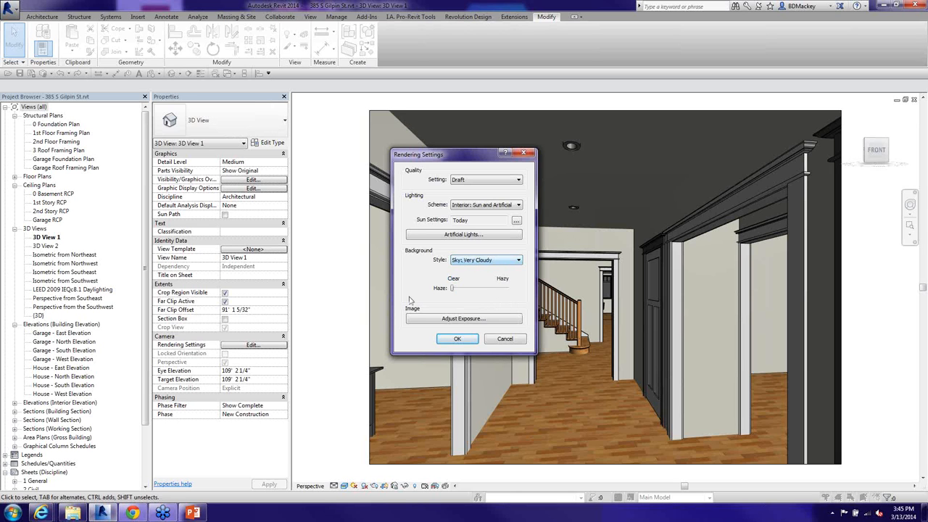
View the exposure controls for the rendering and accept the rendering settings of 3D View 1.
{"action": "left_click", "coordinate": [467, 320]}
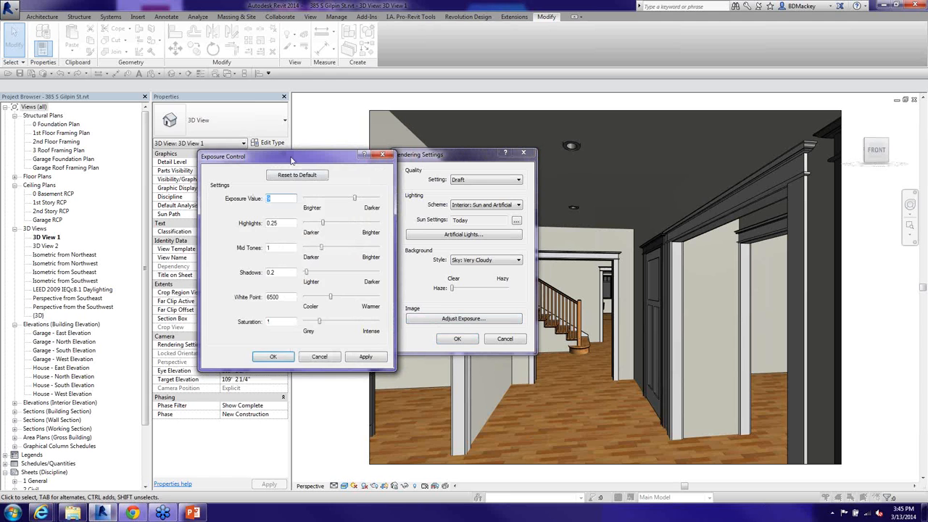
{"action": "left_click", "coordinate": [331, 363]}
{"action": "left_click_drag", "start_coordinate": [465, 162], "coordinate": [257, 172]}
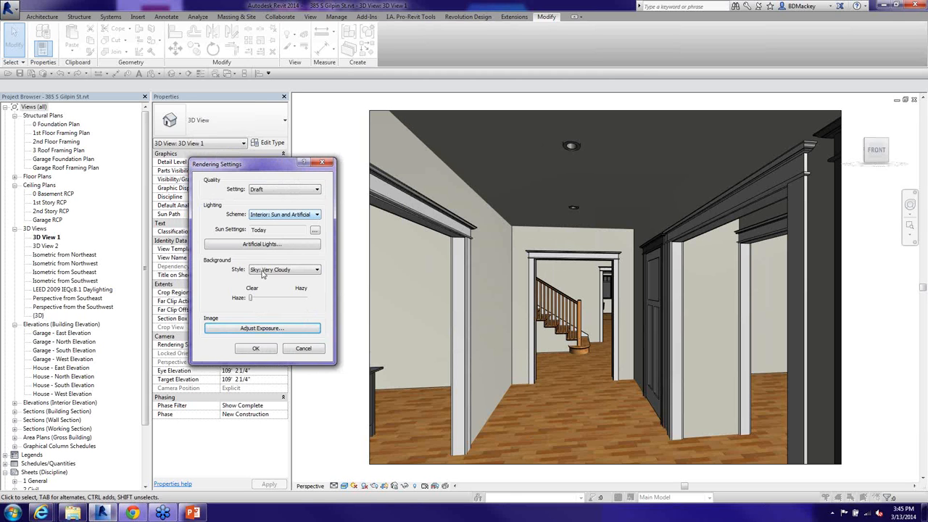
{"action": "left_click", "coordinate": [258, 349]}
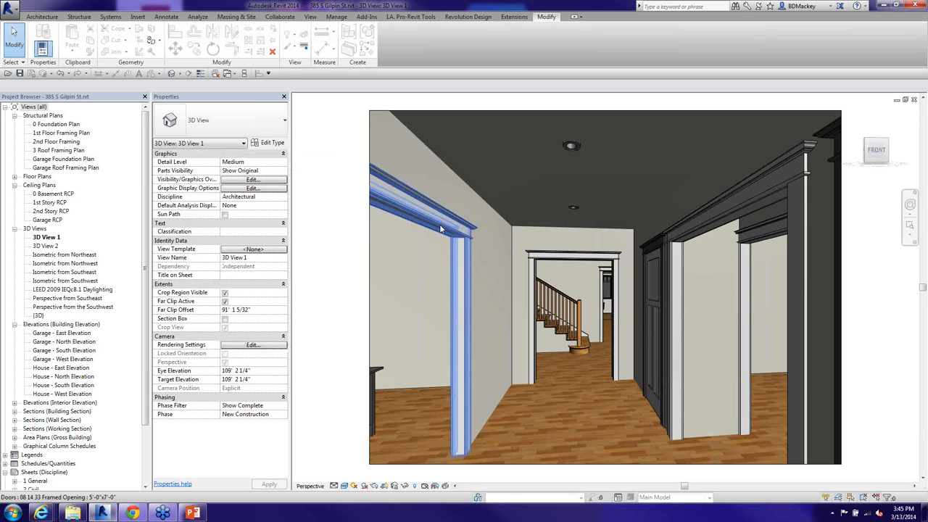
In the 1st Story RCP, select the room around the A-206 elevation marker and filter the selection to Lighting Fixtures only.
{"action": "double_click", "coordinate": [42, 205]}
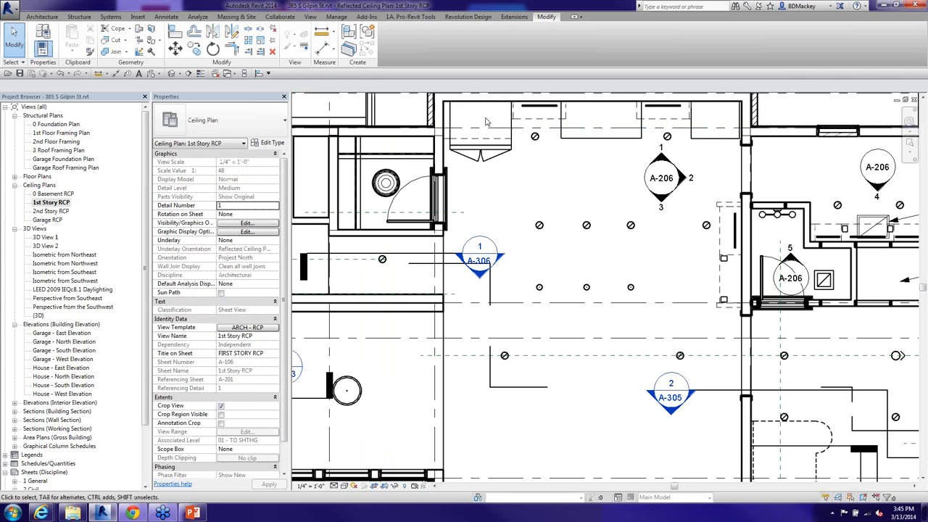
{"action": "left_click_drag", "start_coordinate": [479, 119], "coordinate": [720, 388]}
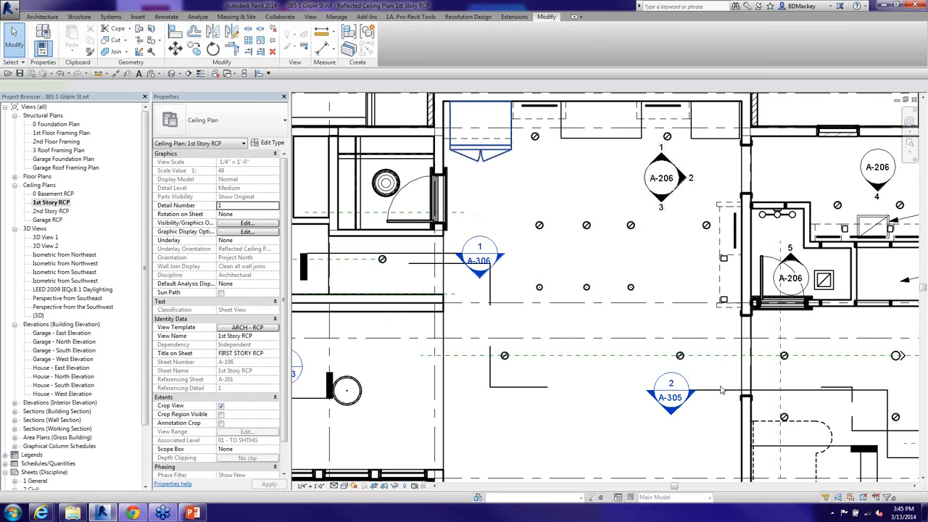
{"action": "left_click", "coordinate": [393, 44]}
{"action": "left_click", "coordinate": [476, 190]}
{"action": "left_click", "coordinate": [329, 184]}
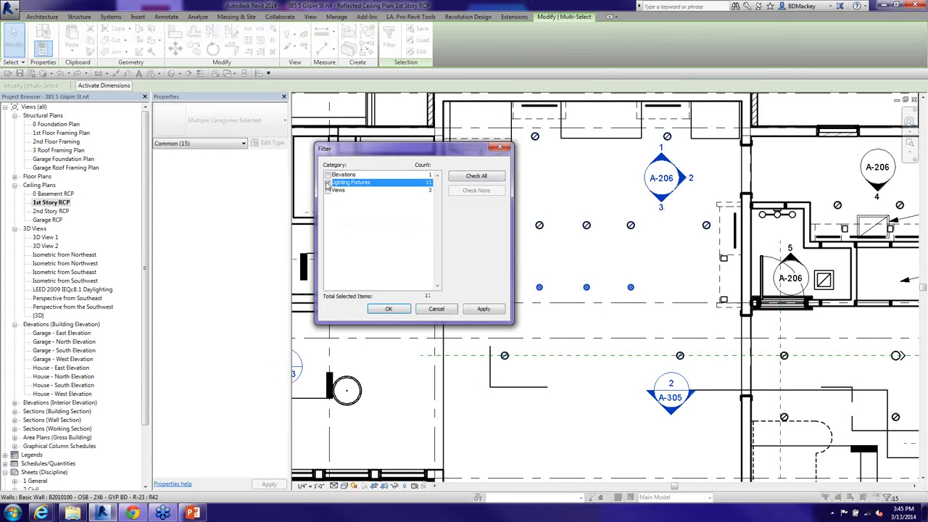
{"action": "left_click", "coordinate": [388, 310]}
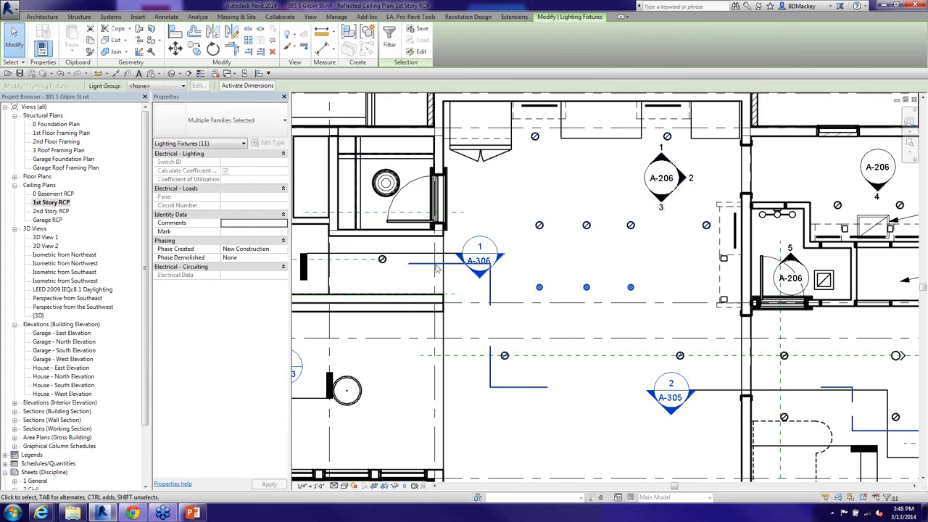
Create a new light group named Living Room from the light group options of the selected ceiling fixtures.
{"action": "left_click", "coordinate": [185, 86]}
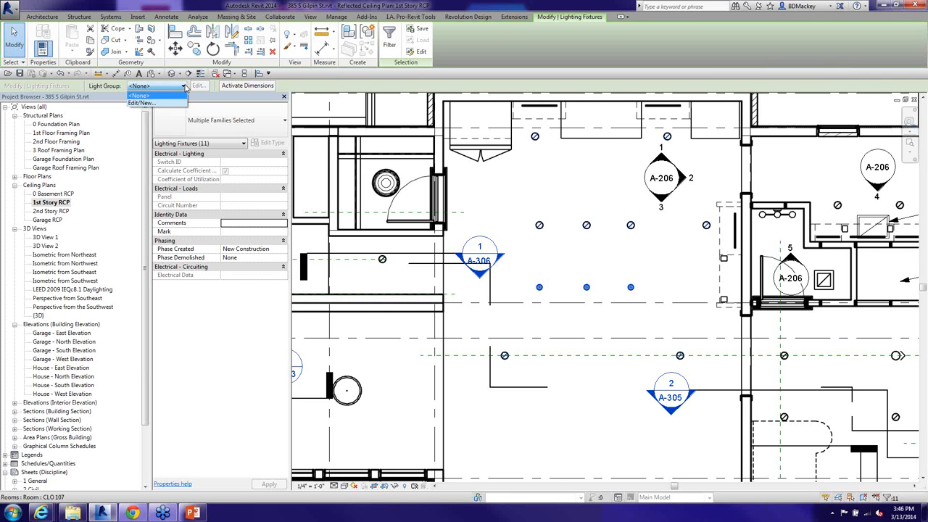
{"action": "left_click", "coordinate": [141, 102]}
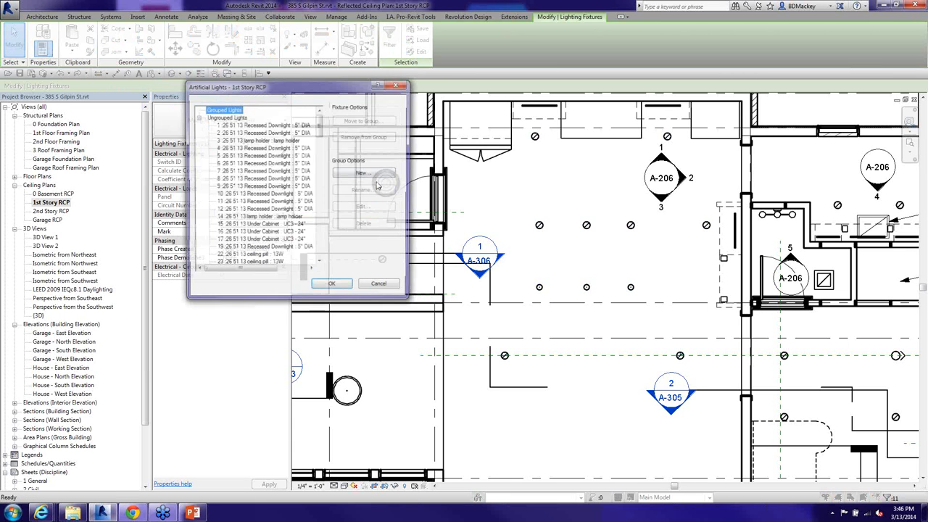
{"action": "left_click", "coordinate": [356, 174]}
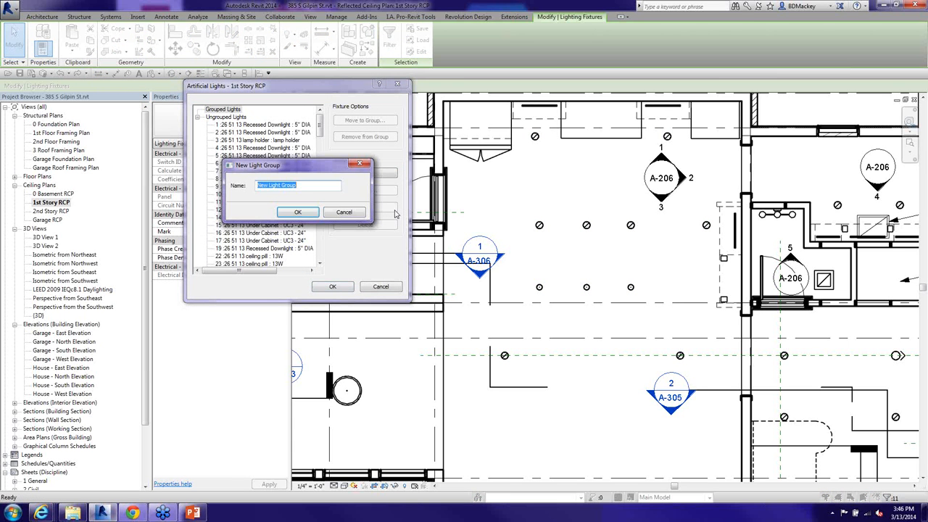
{"action": "type", "text": "Living Room"}
{"action": "key", "text": "Return"}
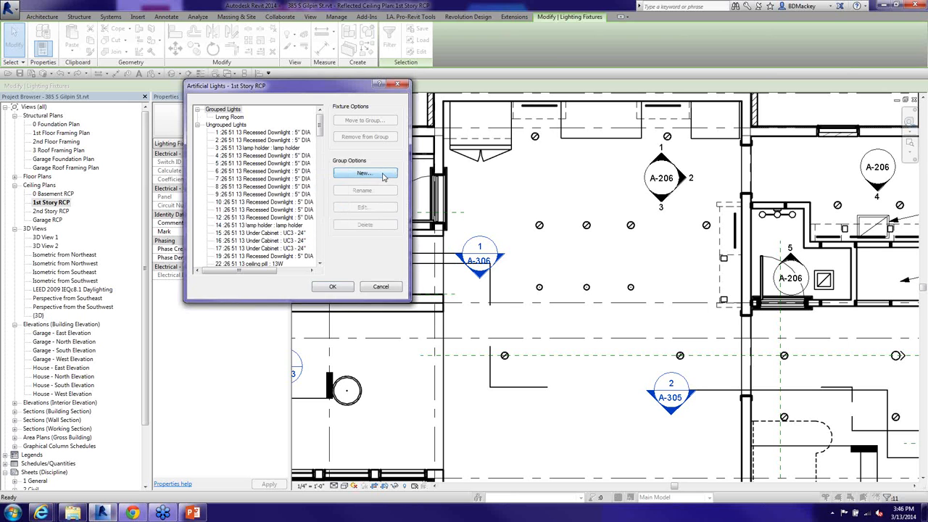
Add two more light groups named Kitchen and Poweder, and accept the artificial lights setup of the 1st Story RCP.
{"action": "left_click", "coordinate": [384, 177]}
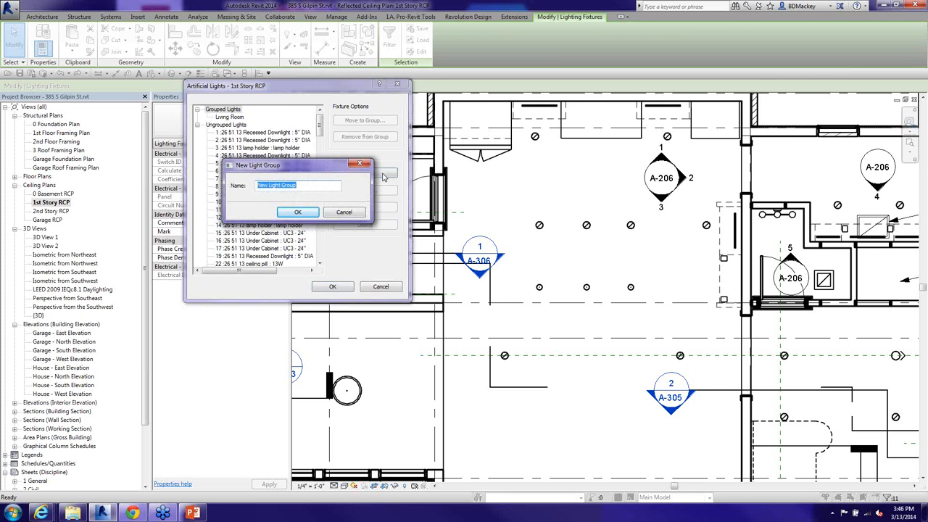
{"action": "type", "text": "Kitchen"}
{"action": "key", "text": "Return"}
{"action": "left_click", "coordinate": [384, 176]}
{"action": "type", "text": "Poweder"}
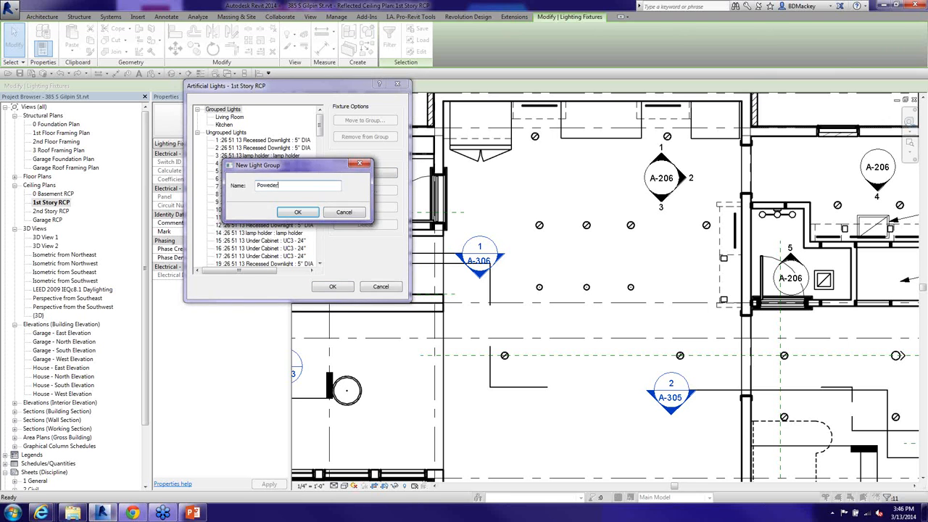
{"action": "key", "text": "Return"}
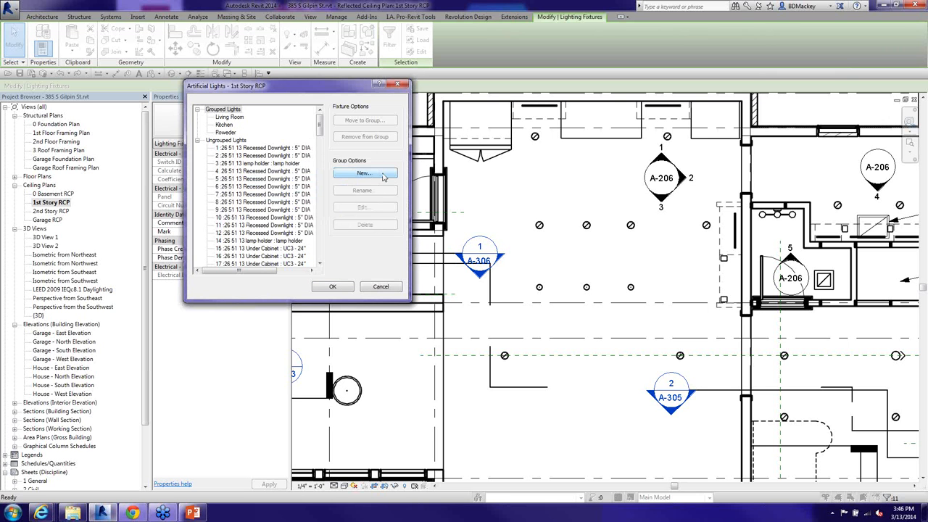
{"action": "left_click", "coordinate": [230, 126]}
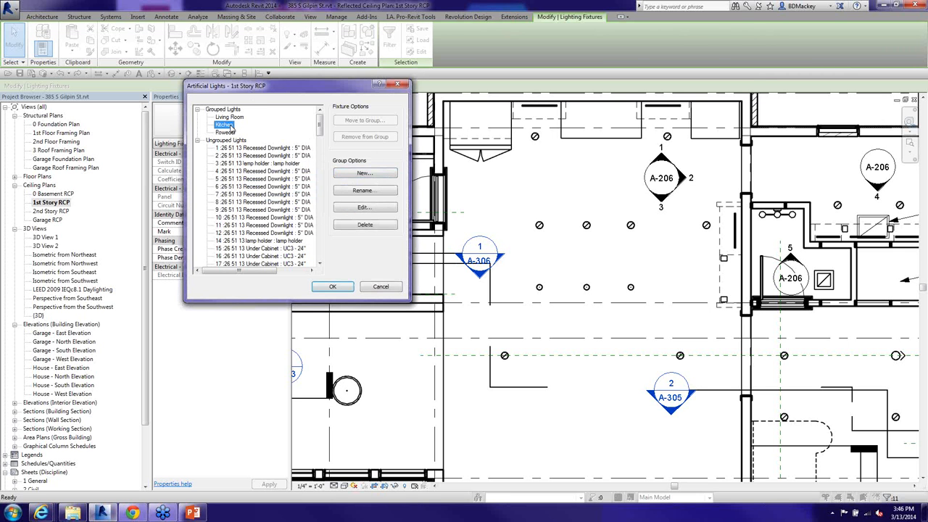
{"action": "left_click", "coordinate": [229, 117]}
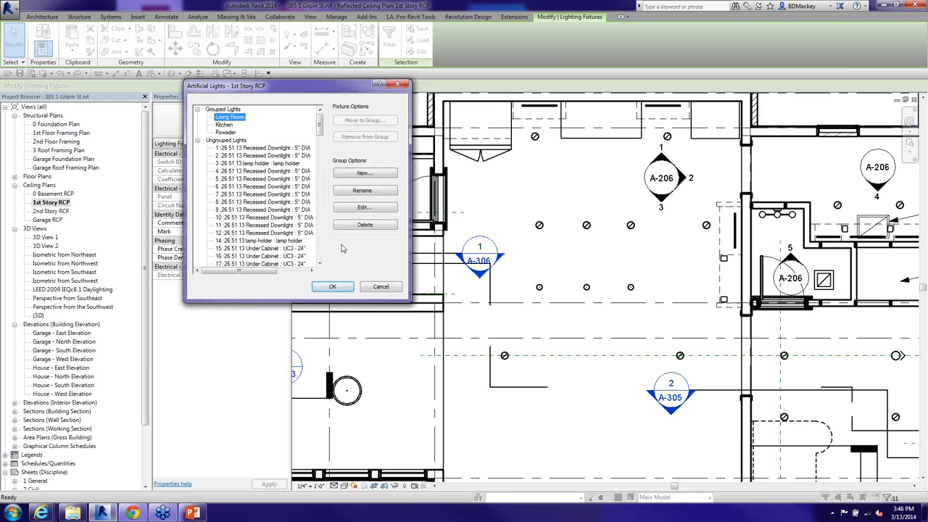
{"action": "left_click", "coordinate": [345, 287]}
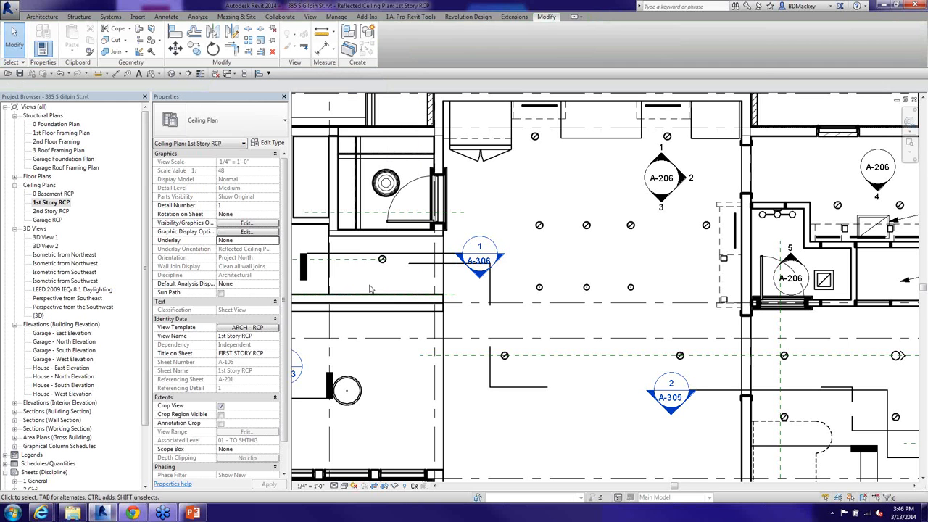
Reselect the elements in the room around the A-206 elevation marker and filter the selection to Lighting Fixtures only.
{"action": "right_click", "coordinate": [545, 191]}
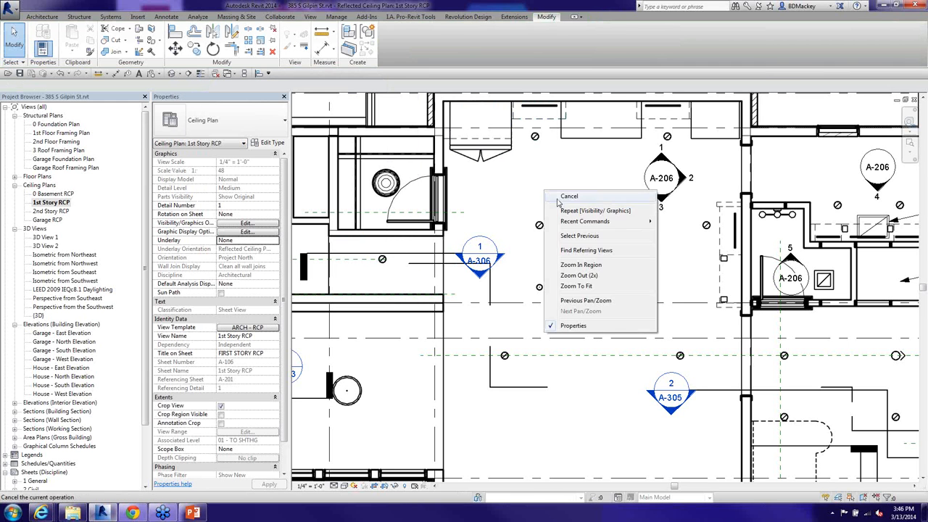
{"action": "left_click", "coordinate": [582, 239]}
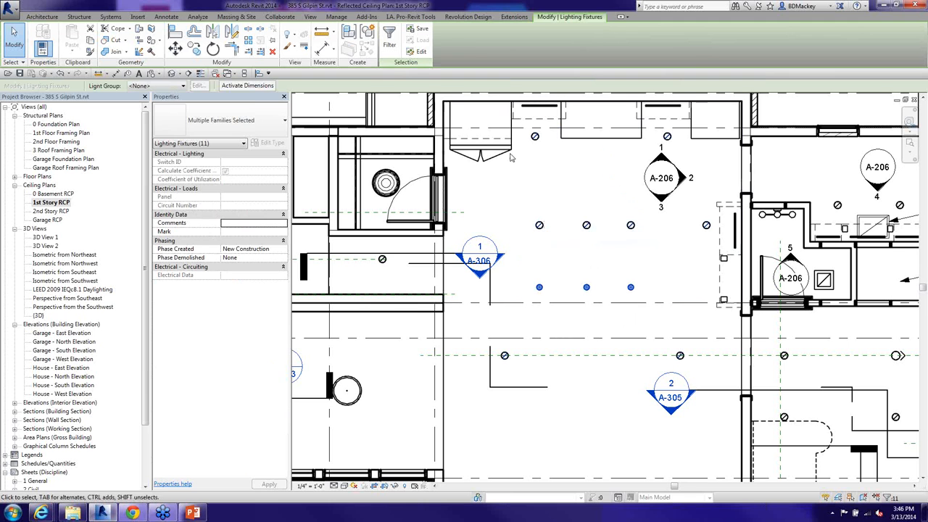
{"action": "left_click_drag", "start_coordinate": [492, 118], "coordinate": [723, 397]}
{"action": "left_click", "coordinate": [389, 39]}
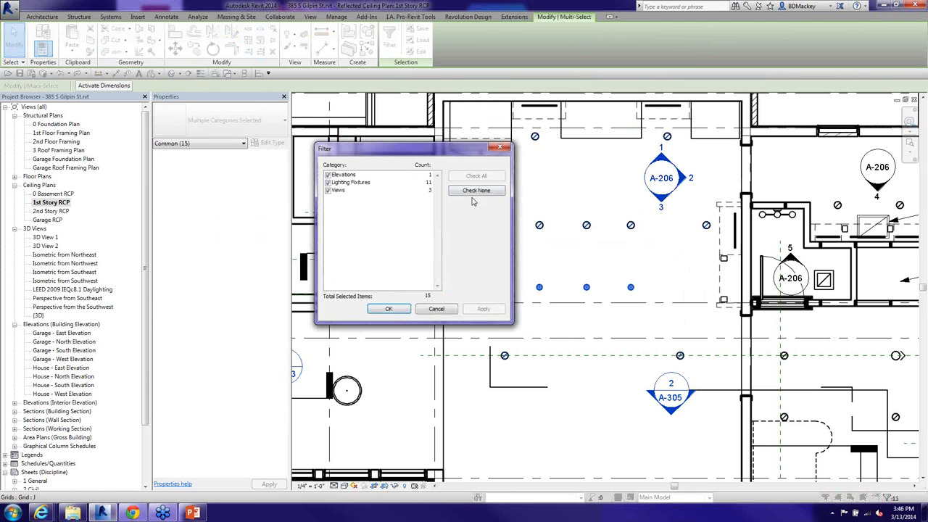
{"action": "left_click", "coordinate": [473, 191]}
{"action": "left_click", "coordinate": [327, 182]}
{"action": "left_click", "coordinate": [380, 311]}
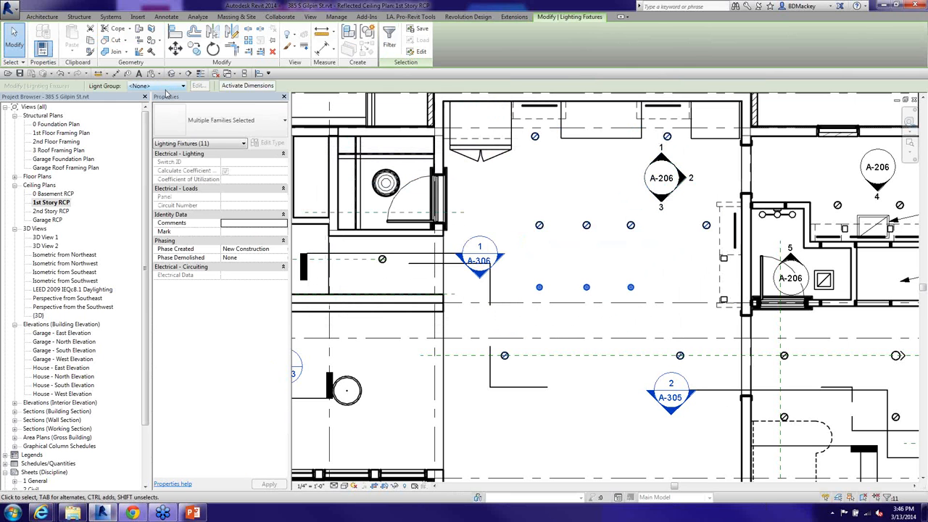
Assign the selected lighting fixtures to the Living Room light group and confirm moving them.
{"action": "left_click", "coordinate": [164, 86]}
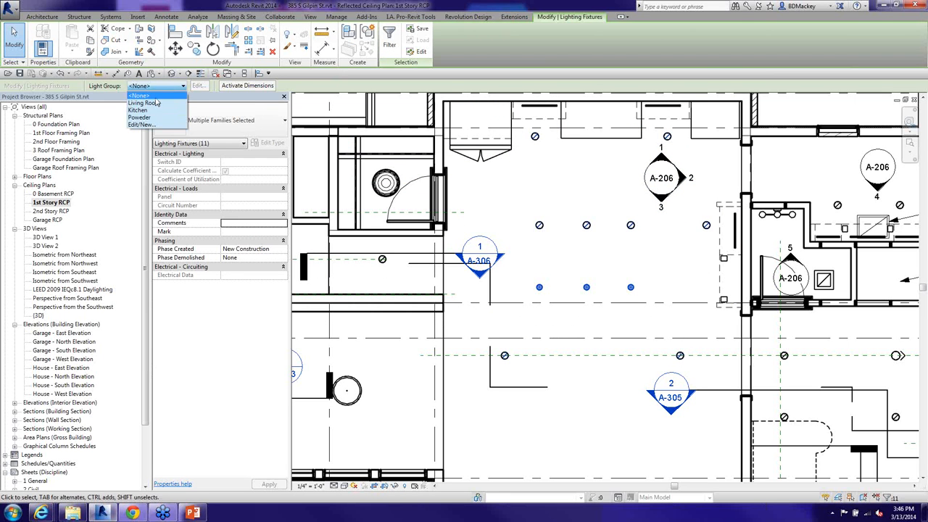
{"action": "left_click", "coordinate": [155, 103]}
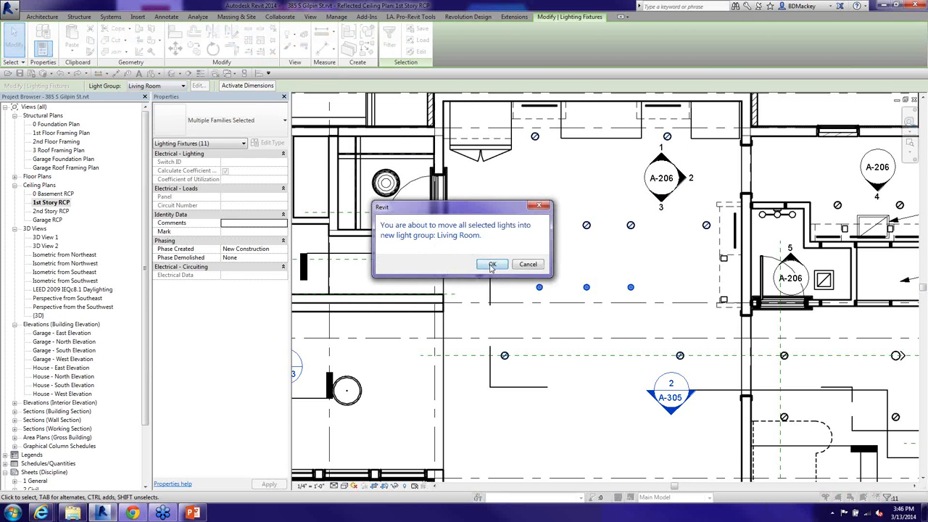
{"action": "left_click", "coordinate": [492, 263]}
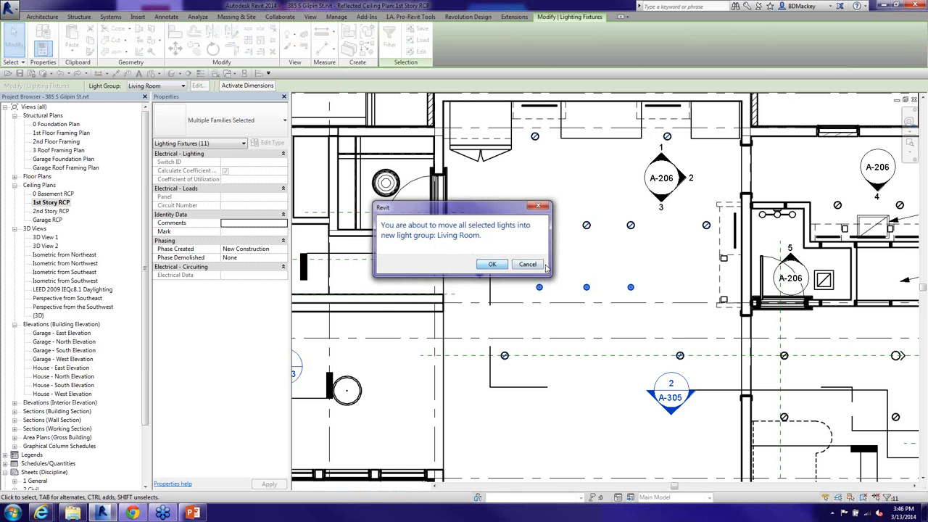
{"action": "scroll", "coordinate": [588, 267], "scroll_direction": "down", "scroll_amount": 5}
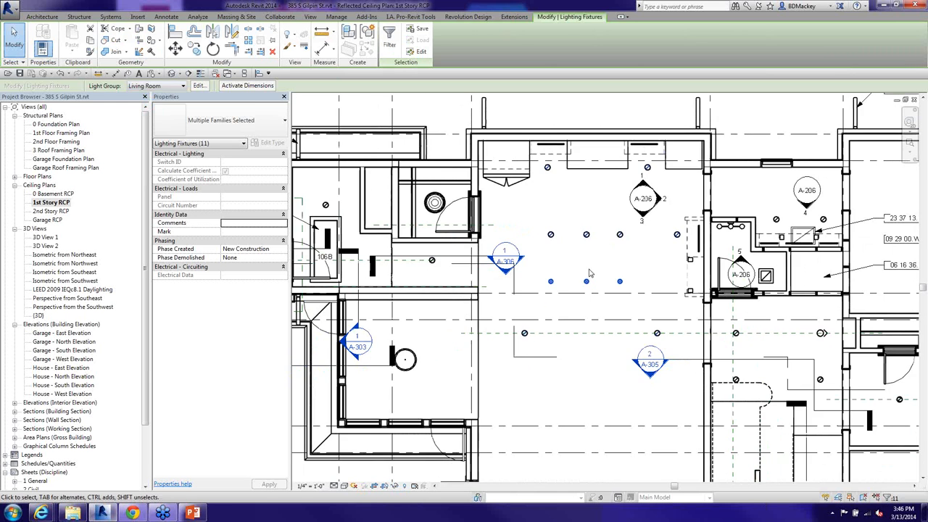
{"action": "scroll", "coordinate": [661, 297], "scroll_direction": "up", "scroll_amount": 4}
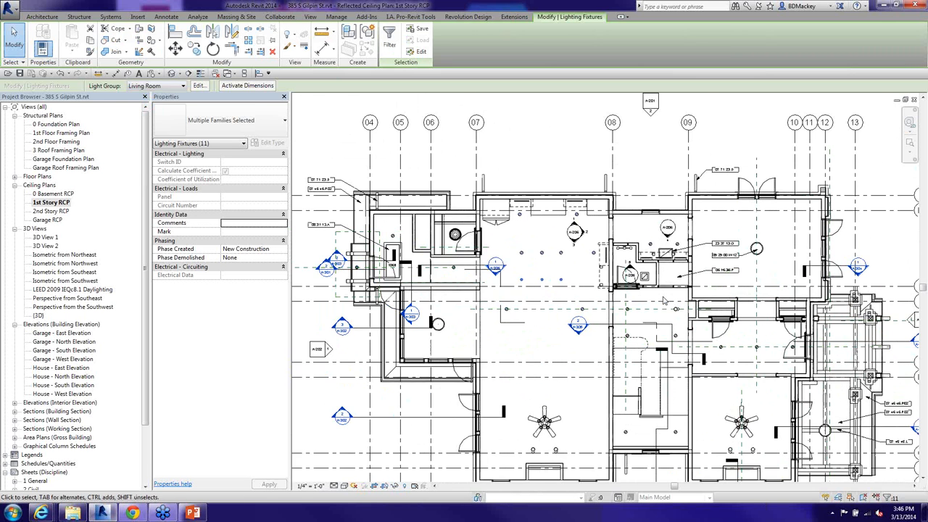
{"action": "scroll", "coordinate": [638, 272], "scroll_direction": "up", "scroll_amount": 4}
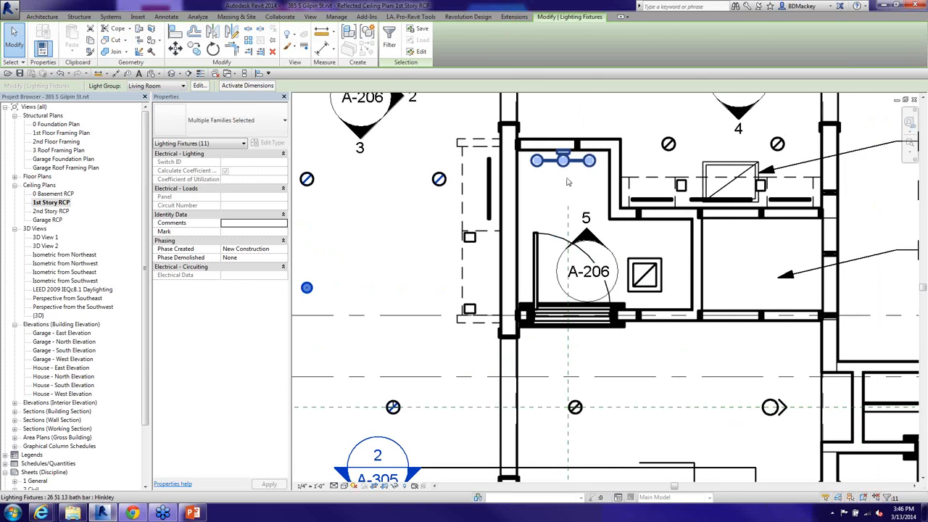
{"action": "scroll", "coordinate": [635, 262], "scroll_direction": "down", "scroll_amount": 4}
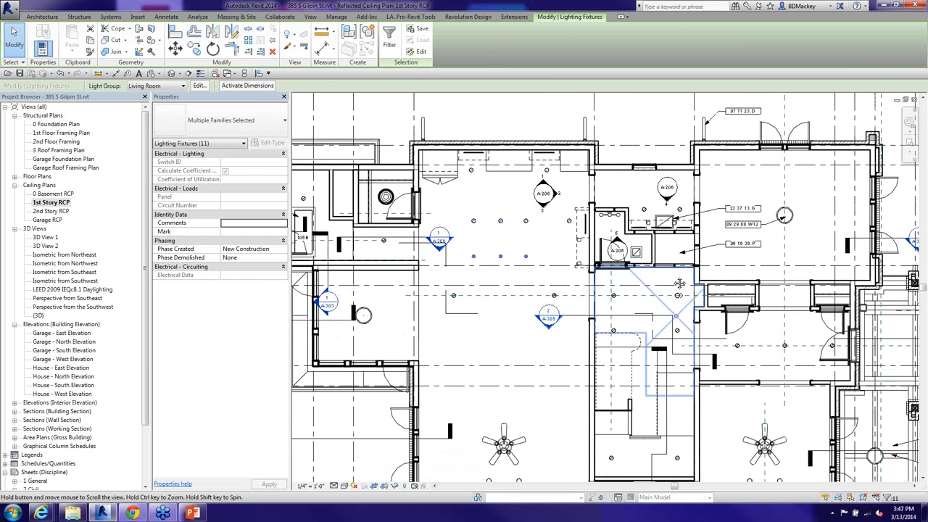
{"action": "middle_click_drag", "start_coordinate": [654, 282], "coordinate": [724, 286]}
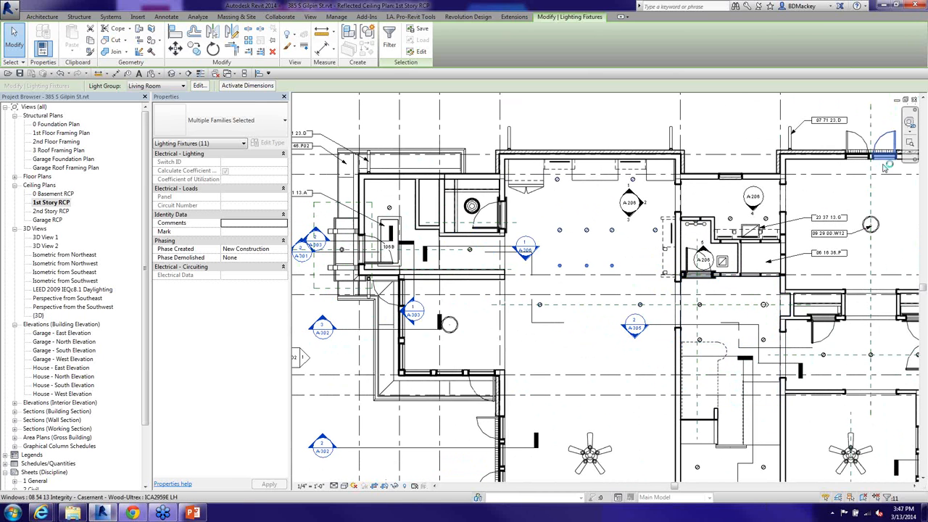
Close the 1st Story RCP and open the artificial lights list from the rendering settings of 3D View 1.
{"action": "left_click", "coordinate": [915, 101]}
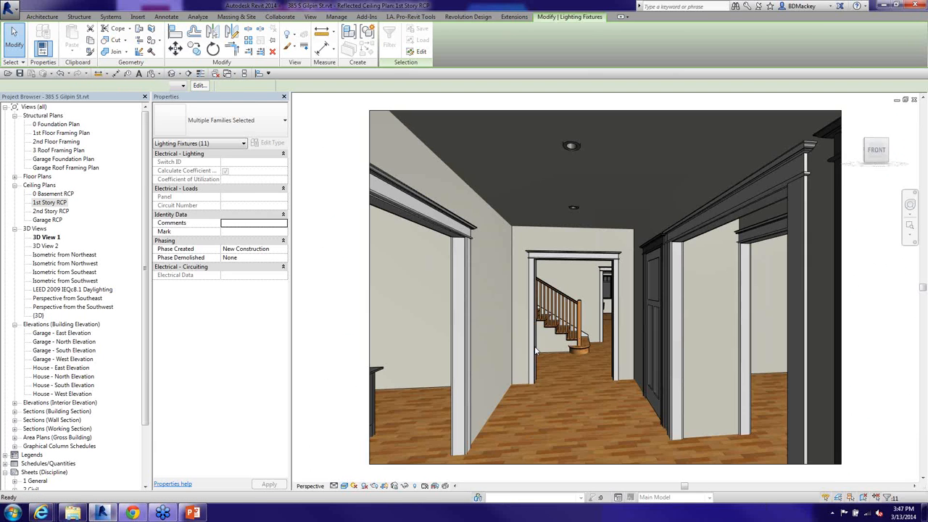
{"action": "left_click", "coordinate": [406, 470]}
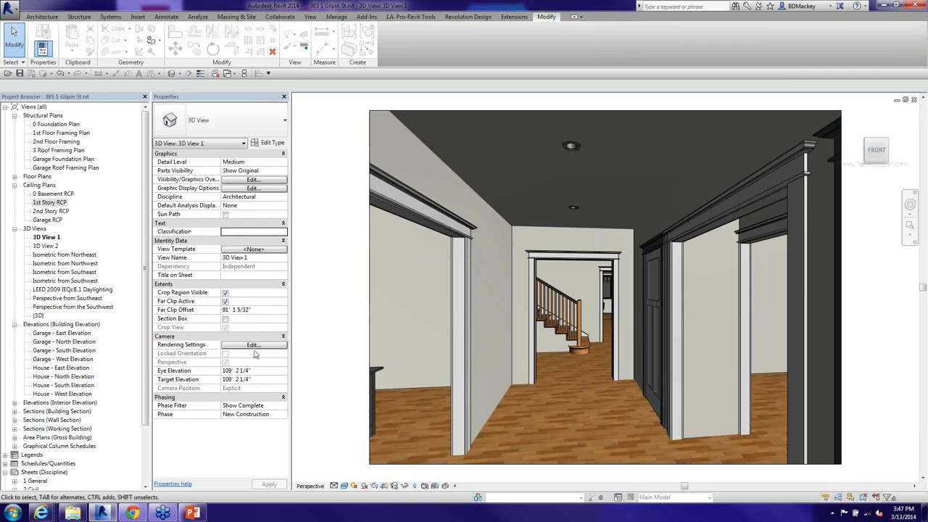
{"action": "left_click", "coordinate": [266, 347]}
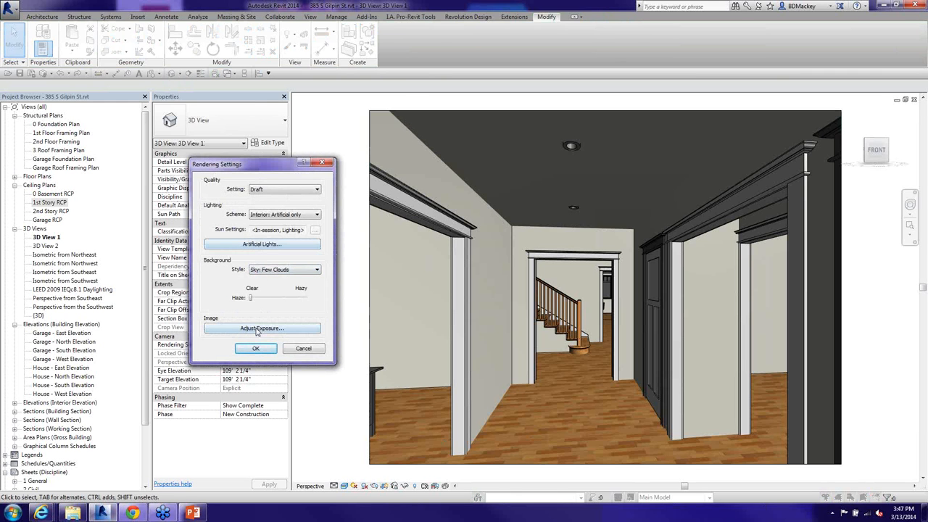
{"action": "left_click", "coordinate": [273, 246]}
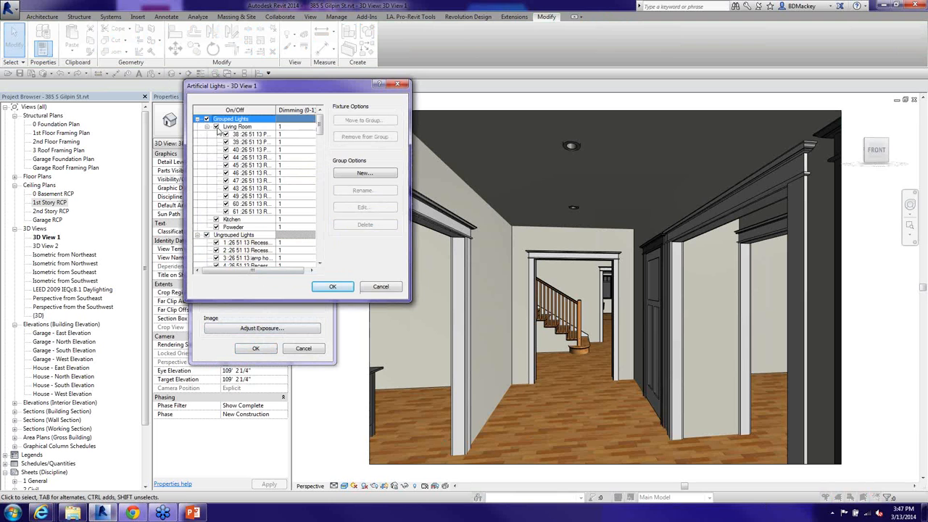
Try switching the Living Room light group off and back on, and cancel out of the rendering settings.
{"action": "left_click", "coordinate": [215, 126]}
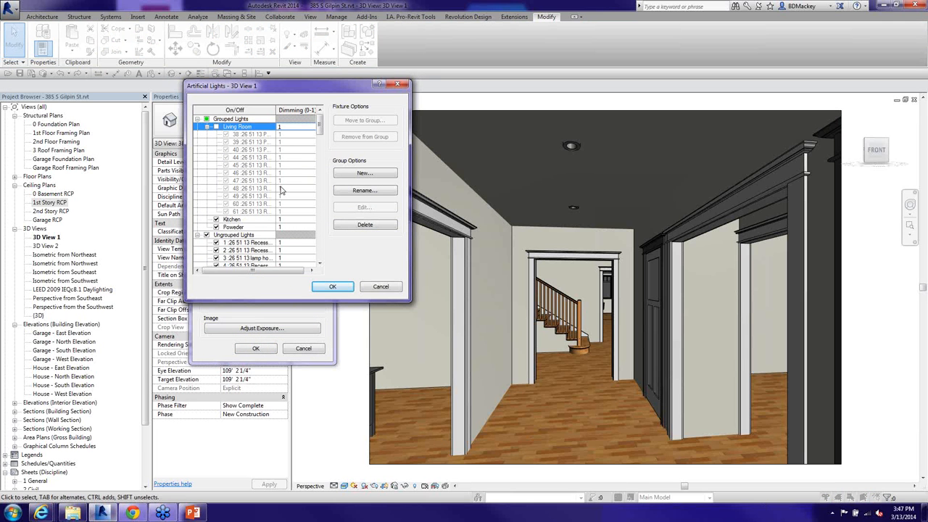
{"action": "left_click", "coordinate": [215, 127]}
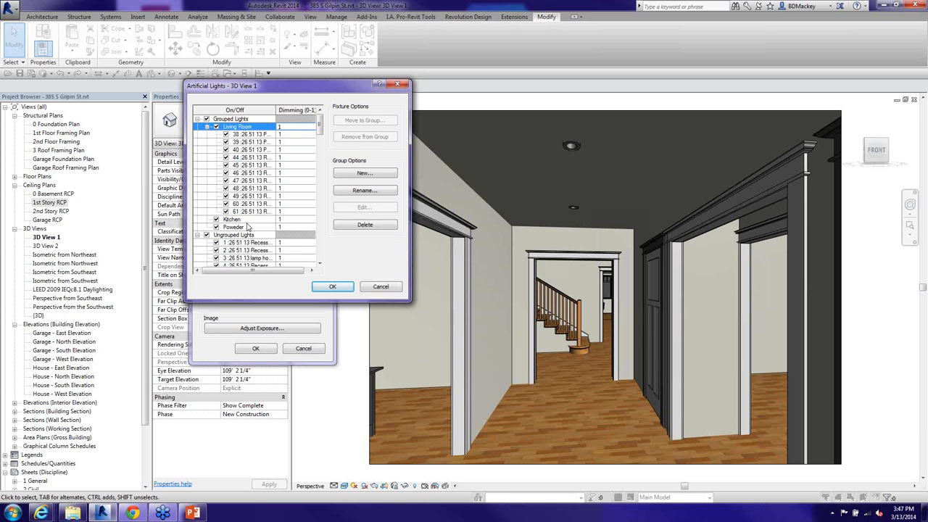
{"action": "left_click", "coordinate": [380, 286]}
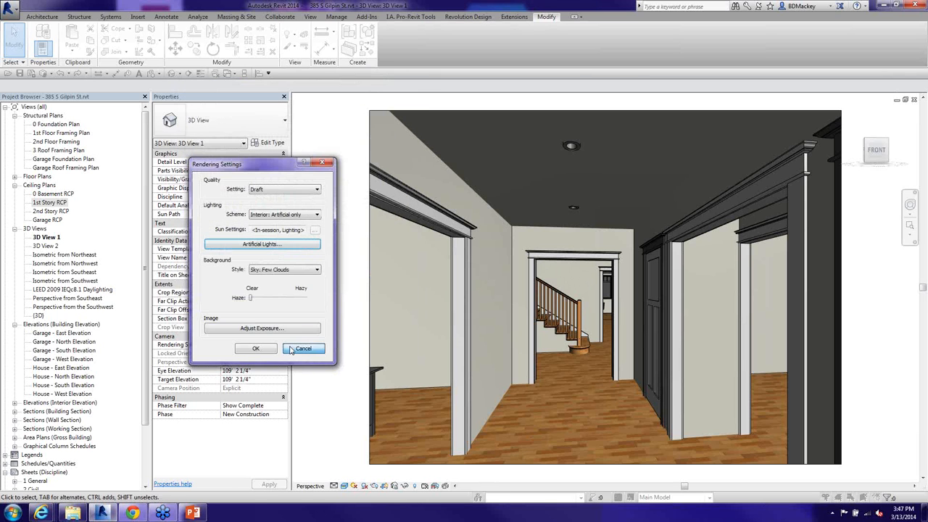
{"action": "key", "text": "Escape"}
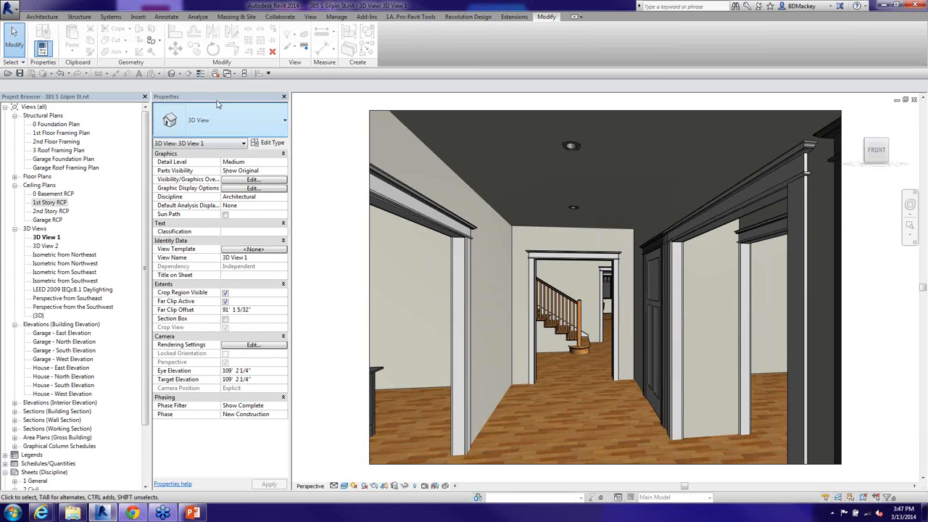
Start the Render command for 3D View 1 and set the rendering quality to Medium.
{"action": "left_click", "coordinate": [310, 17]}
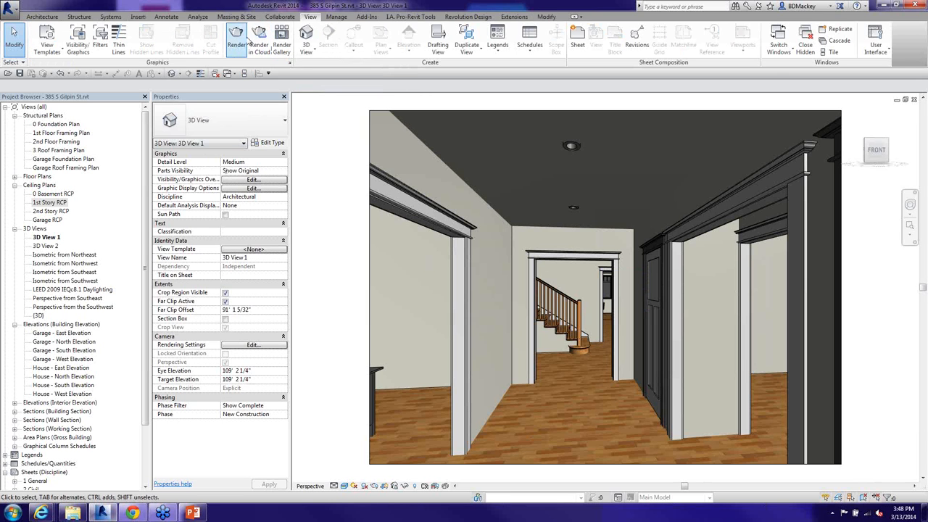
{"action": "left_click", "coordinate": [237, 40]}
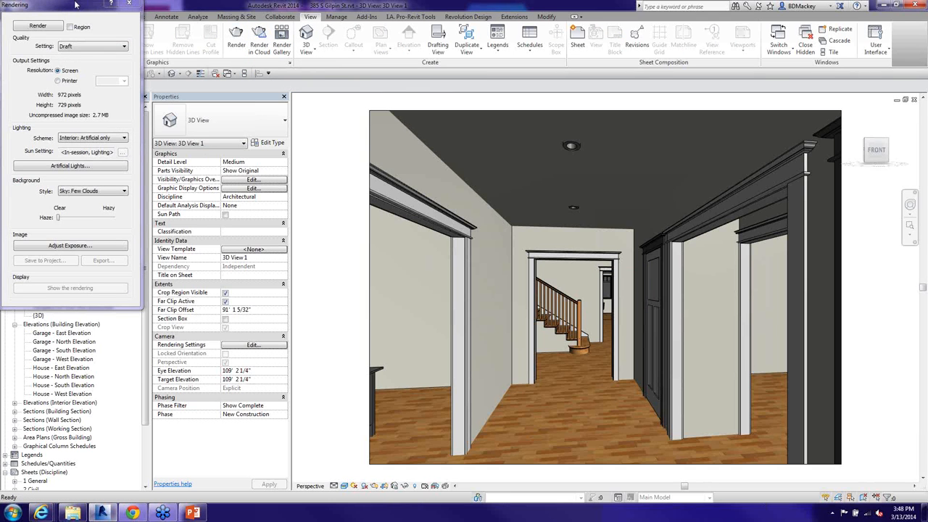
{"action": "left_click_drag", "start_coordinate": [76, 4], "coordinate": [135, 28]}
{"action": "left_click", "coordinate": [184, 70]}
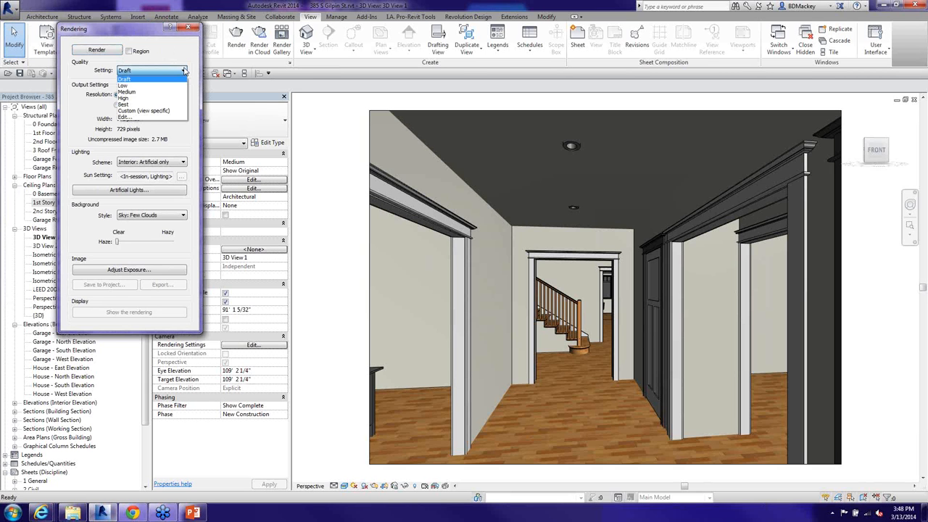
{"action": "left_click", "coordinate": [141, 92]}
{"action": "left_click", "coordinate": [171, 73]}
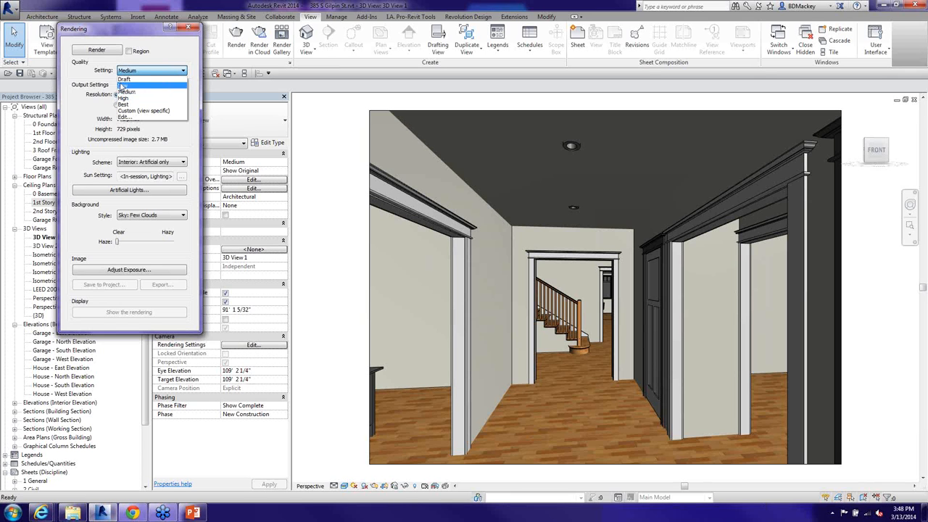
{"action": "left_click", "coordinate": [133, 93]}
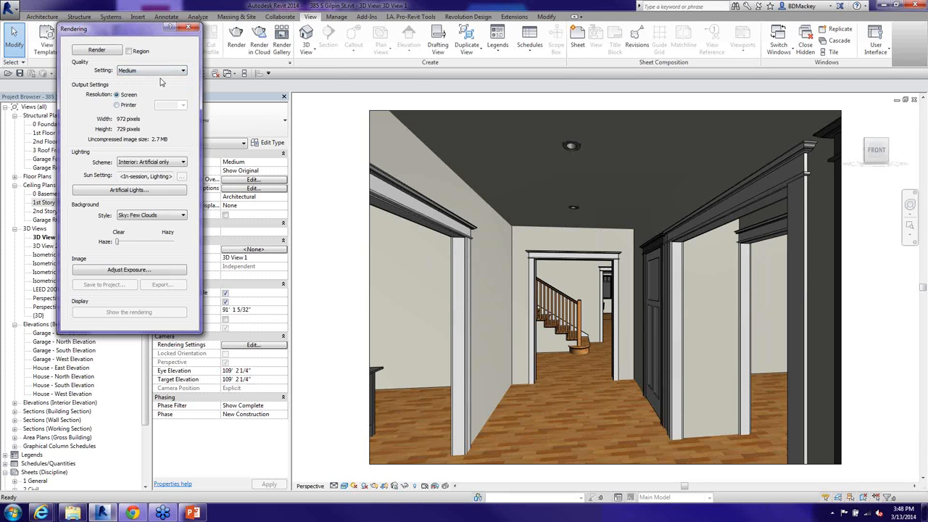
Open the advanced render quality settings and compare the Draft and Medium presets.
{"action": "left_click", "coordinate": [161, 71]}
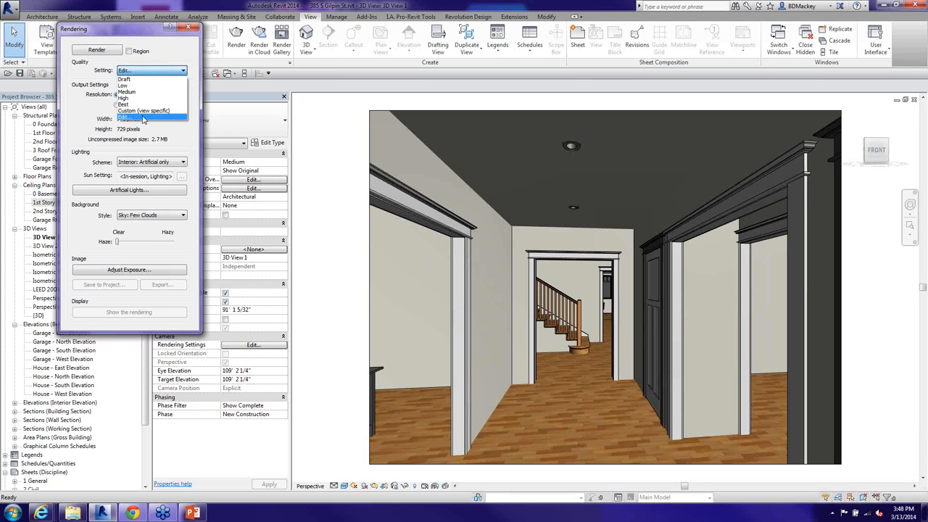
{"action": "left_click", "coordinate": [143, 116]}
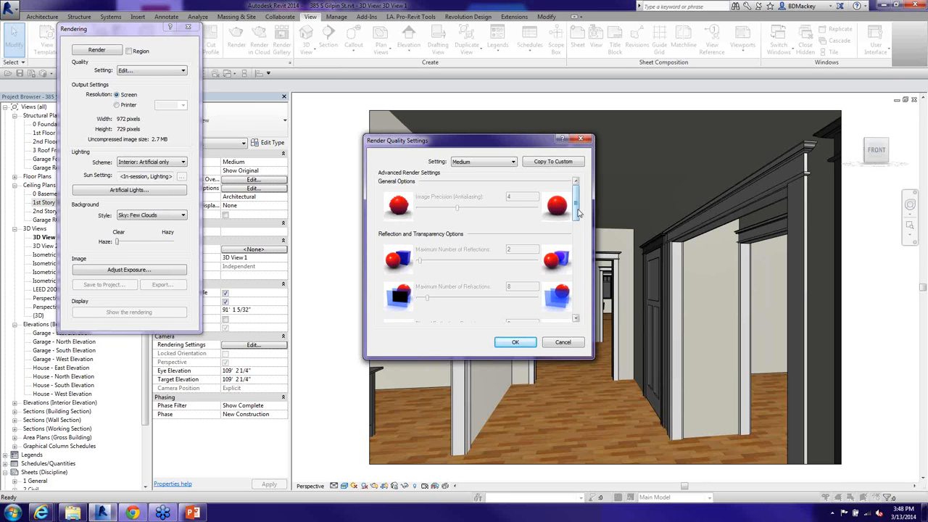
{"action": "left_click_drag", "start_coordinate": [577, 207], "coordinate": [506, 165]}
{"action": "left_click", "coordinate": [512, 161]}
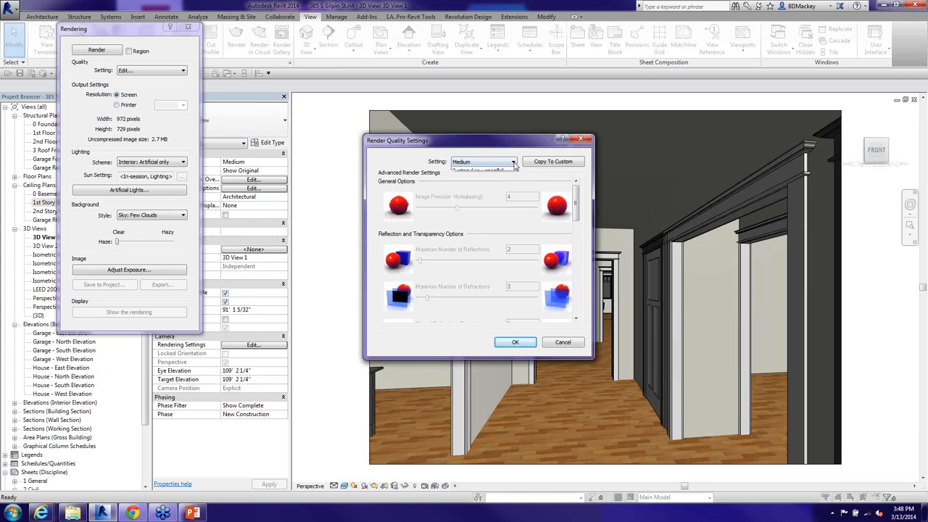
{"action": "left_click", "coordinate": [481, 171]}
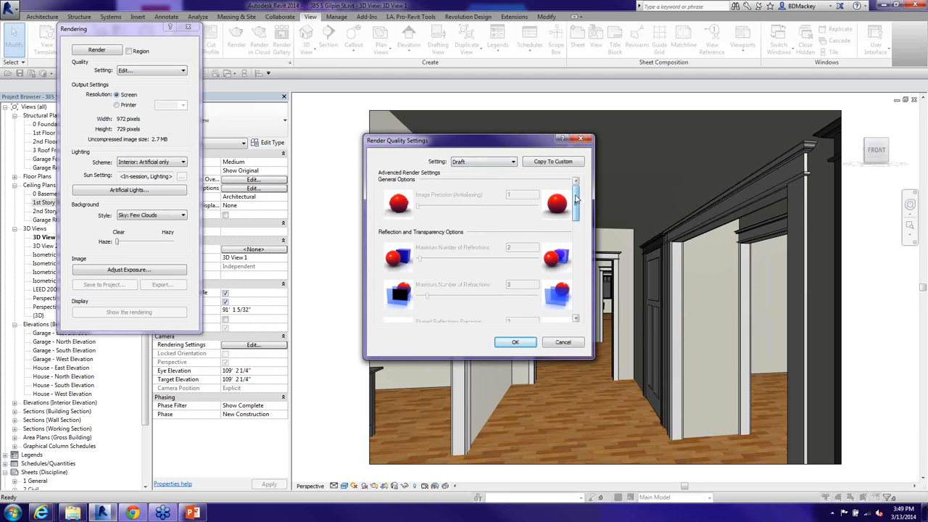
{"action": "mouse_move", "coordinate": [575, 196]}
{"action": "left_mouse_down"}
{"action": "mouse_move", "coordinate": [574, 293]}
{"action": "mouse_move", "coordinate": [575, 190]}
{"action": "left_mouse_up"}
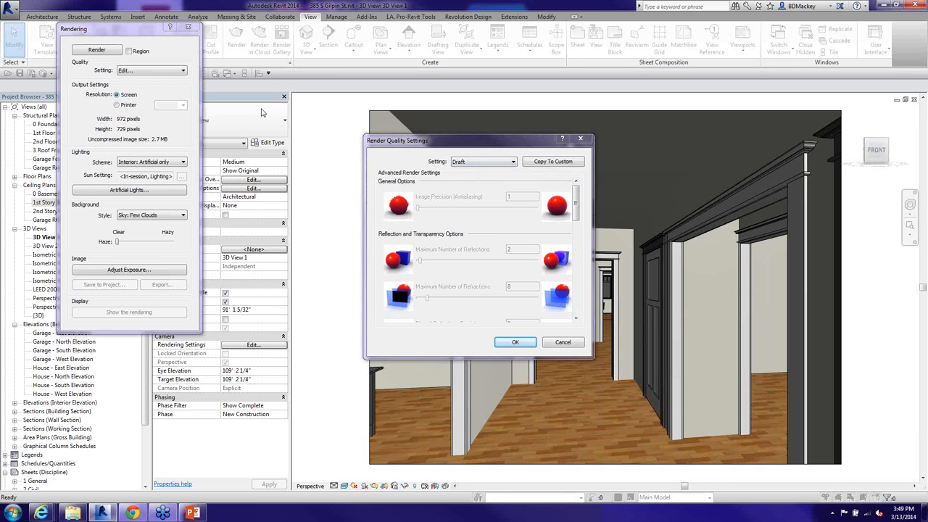
{"action": "left_click", "coordinate": [511, 162]}
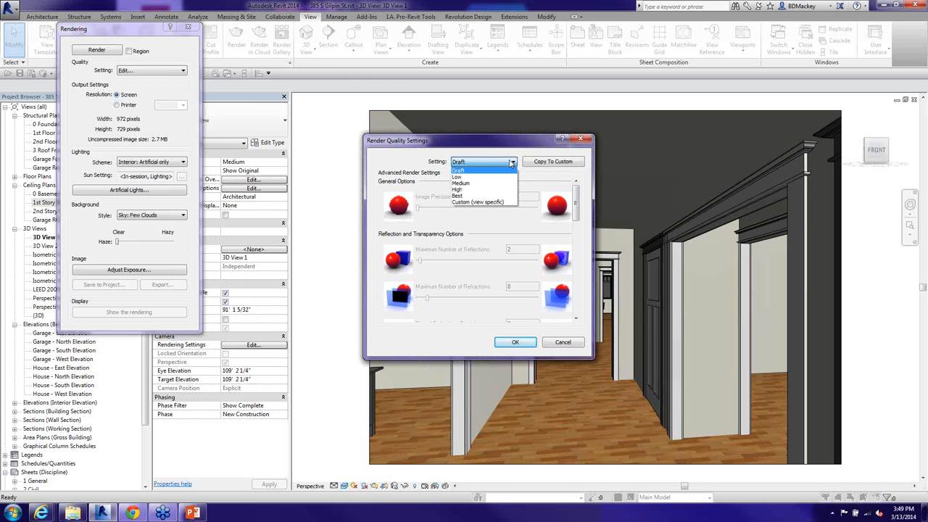
{"action": "left_click", "coordinate": [483, 184]}
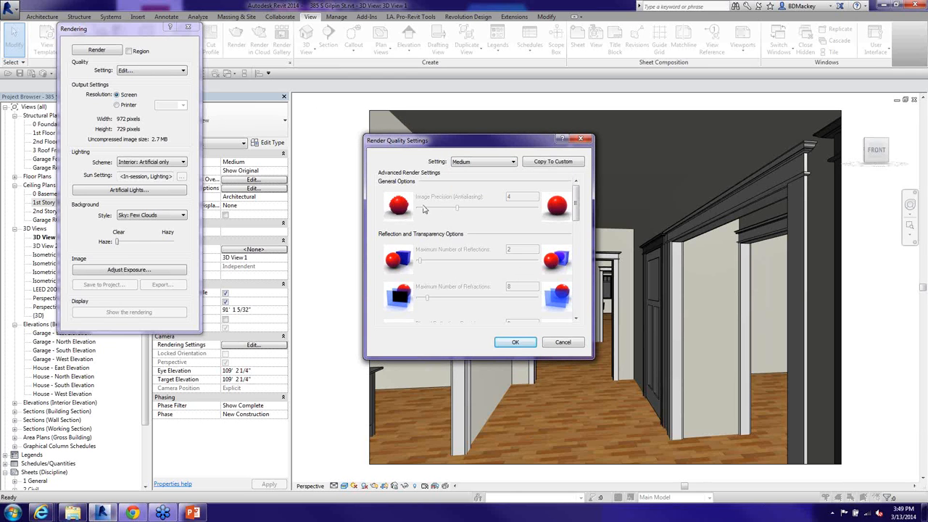
Try copying the Medium preset to a custom quality with Image Precision (Antialiasing) 10, review the Daylight Portal options, and cancel.
{"action": "left_click", "coordinate": [540, 164]}
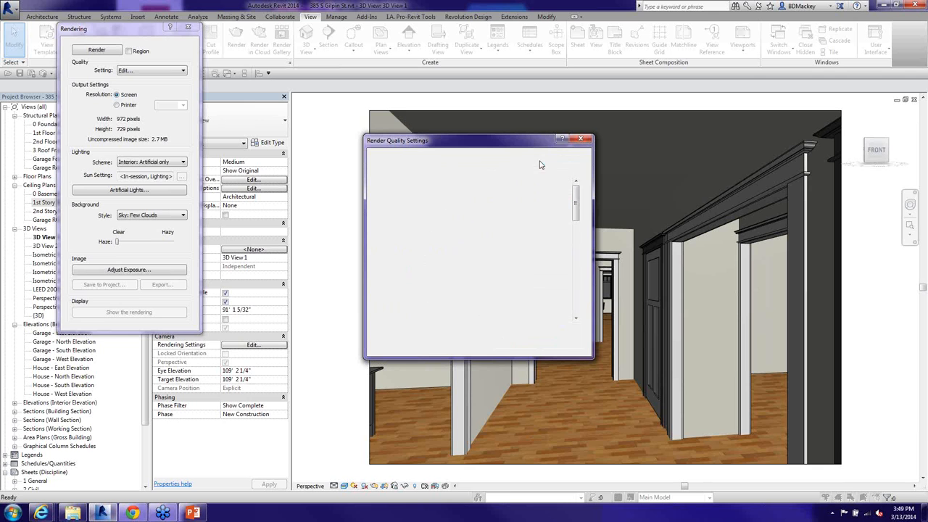
{"action": "left_click_drag", "start_coordinate": [457, 209], "coordinate": [543, 211]}
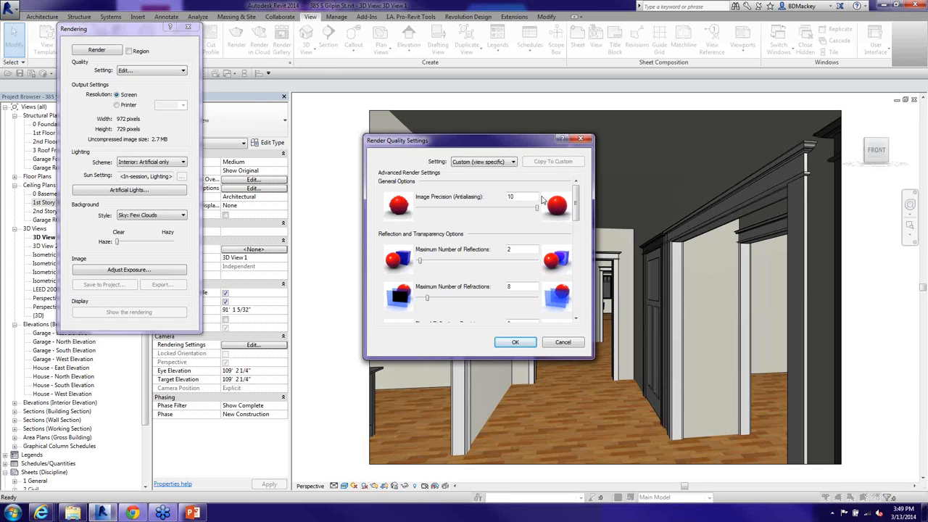
{"action": "left_click_drag", "start_coordinate": [577, 227], "coordinate": [578, 315]}
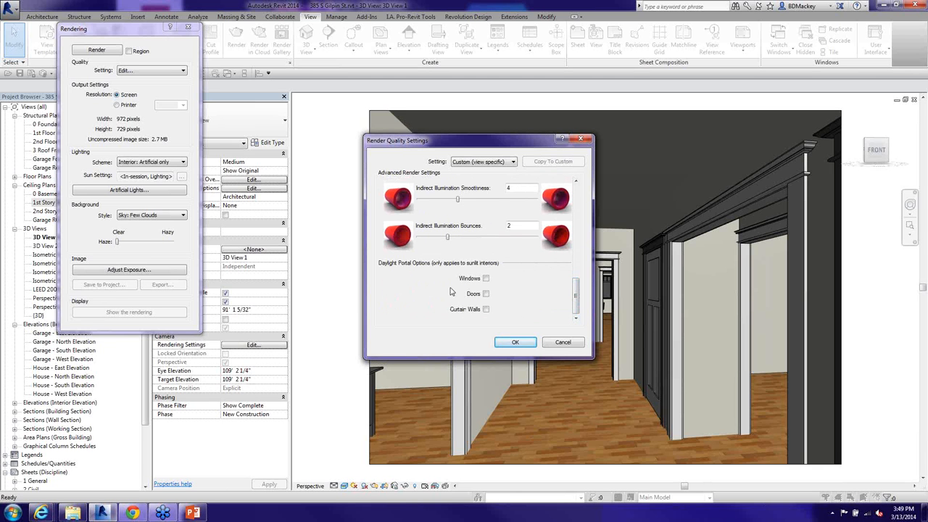
{"action": "left_click", "coordinate": [559, 342]}
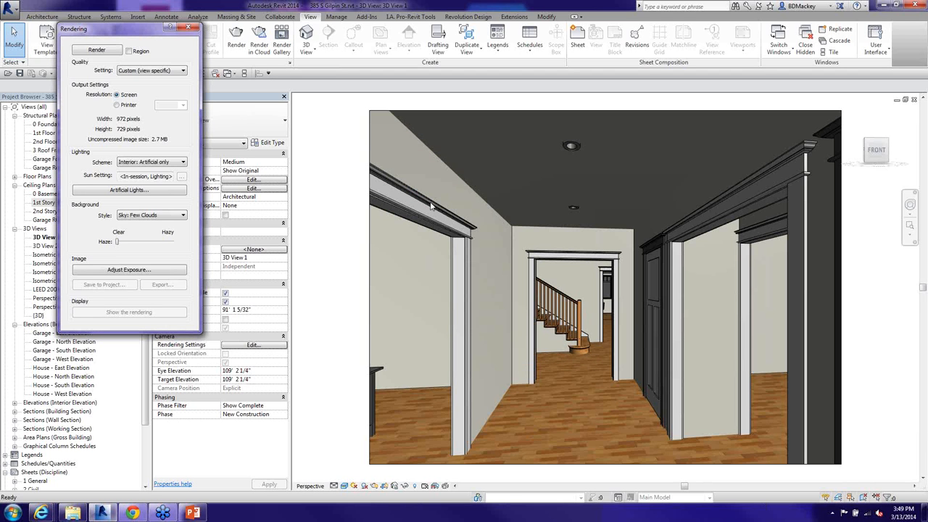
Set the quality to Draft and render only a region narrowed to the dark door and framed opening on the hallway's right side.
{"action": "left_click", "coordinate": [166, 72]}
{"action": "left_click", "coordinate": [148, 81]}
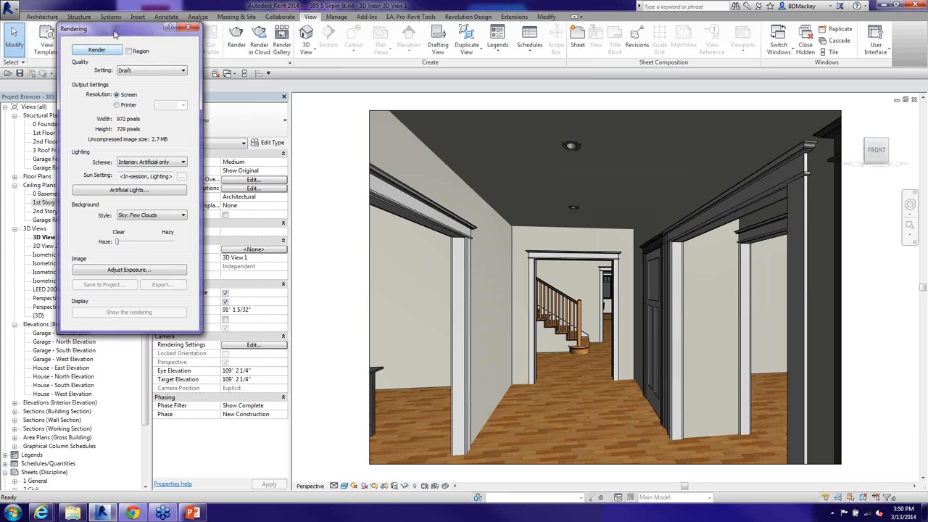
{"action": "left_click", "coordinate": [128, 51]}
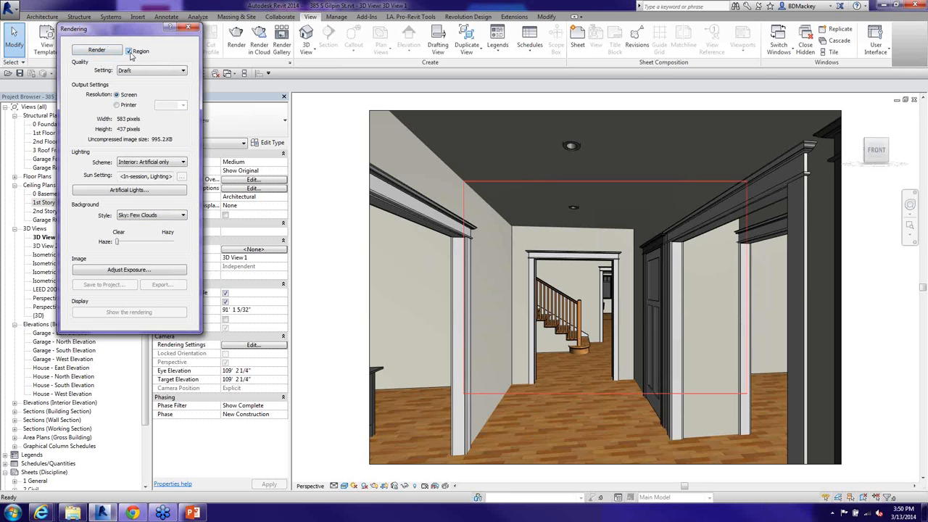
{"action": "left_click", "coordinate": [469, 193]}
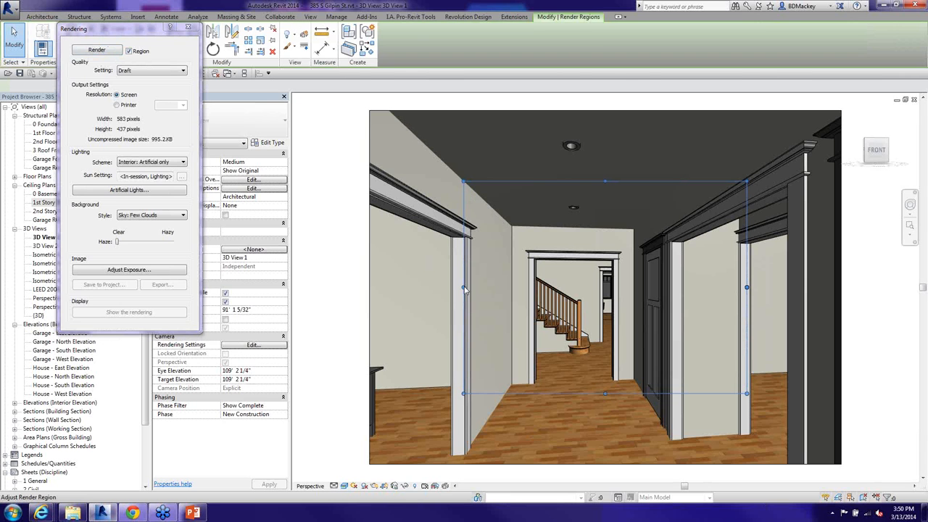
{"action": "left_click_drag", "start_coordinate": [465, 289], "coordinate": [615, 274]}
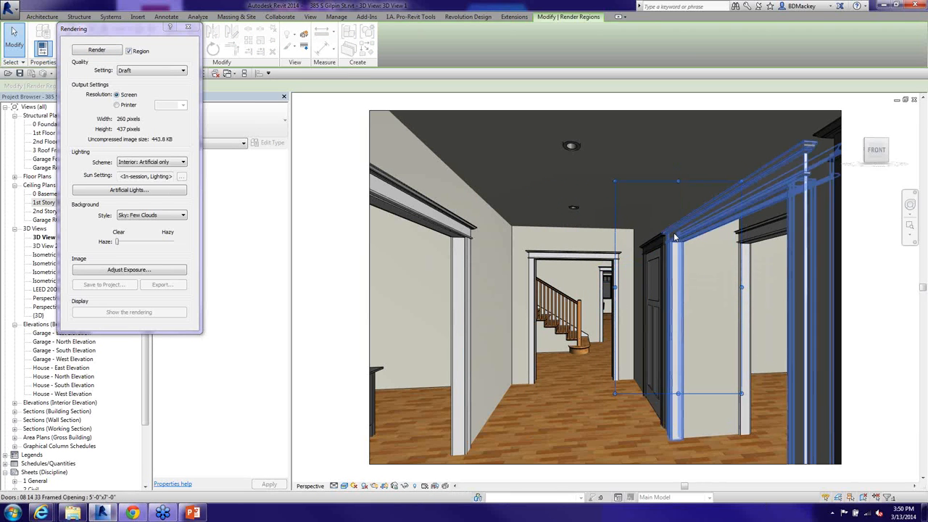
{"action": "left_click", "coordinate": [97, 50]}
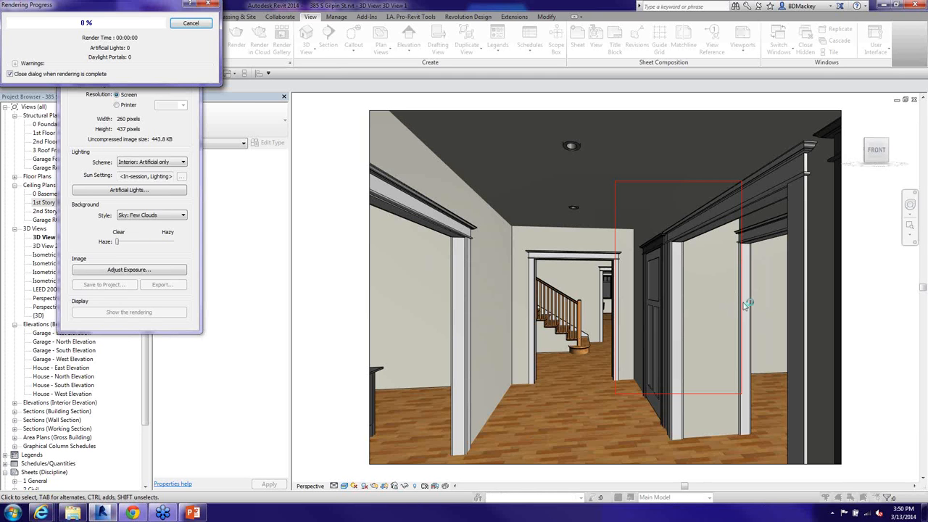
Monitor CPU and memory performance in Windows Task Manager while the region renders, and close it.
{"action": "right_click", "coordinate": [354, 515]}
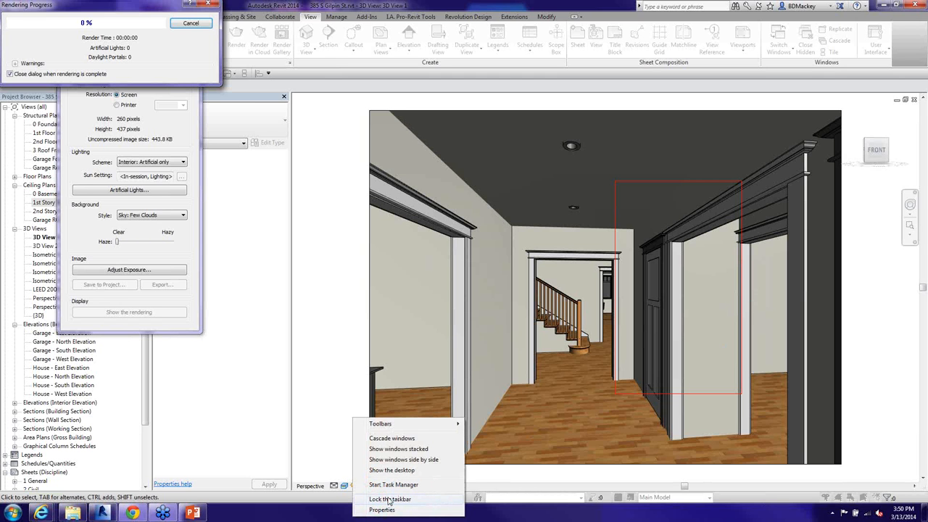
{"action": "left_click", "coordinate": [389, 499]}
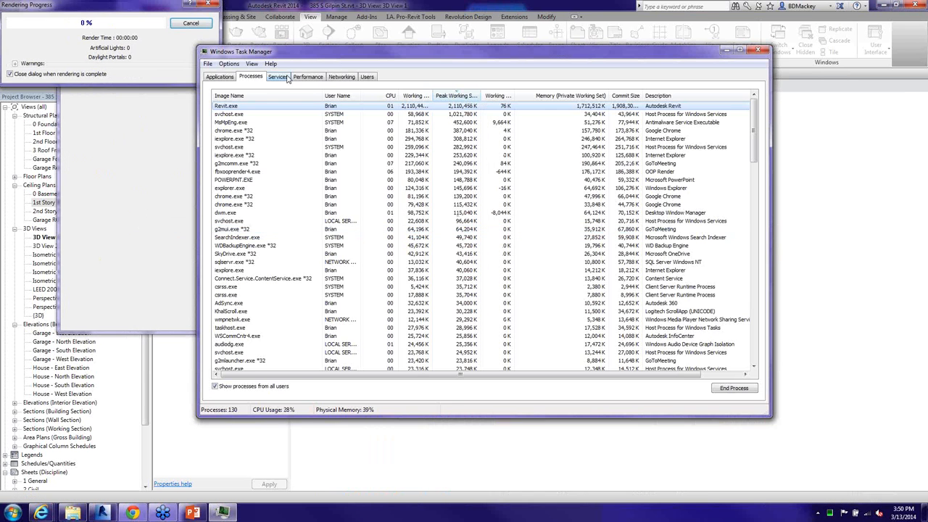
{"action": "left_click", "coordinate": [307, 76]}
{"action": "left_click_drag", "start_coordinate": [362, 59], "coordinate": [362, 87]}
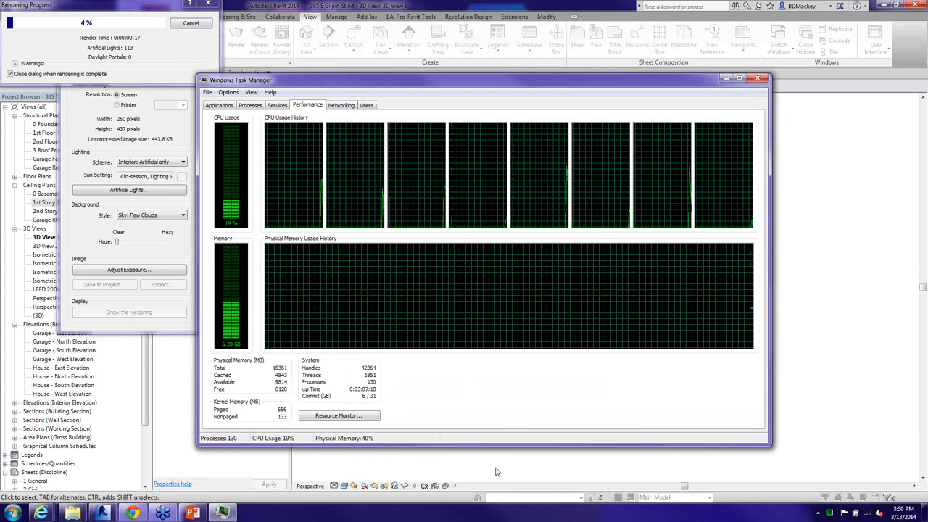
{"action": "left_click_drag", "start_coordinate": [497, 432], "coordinate": [500, 354]}
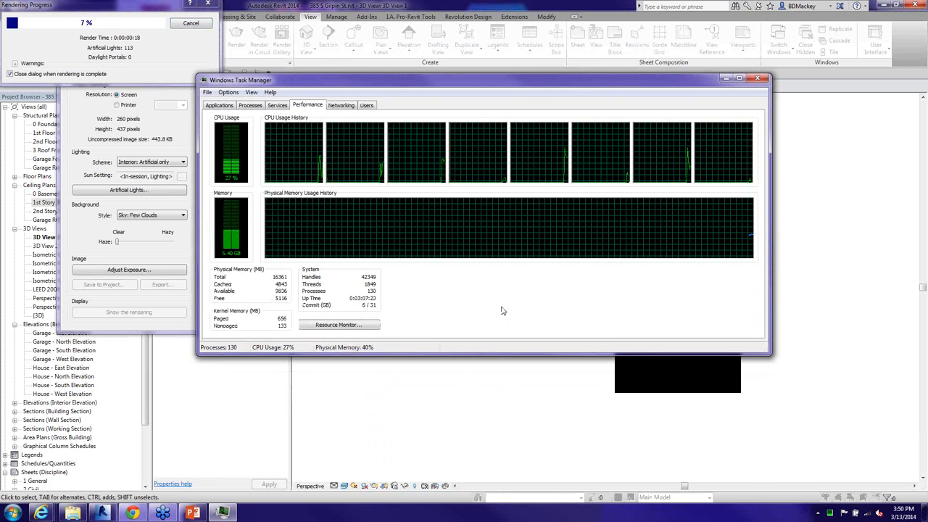
{"action": "left_click_drag", "start_coordinate": [529, 87], "coordinate": [355, 209]}
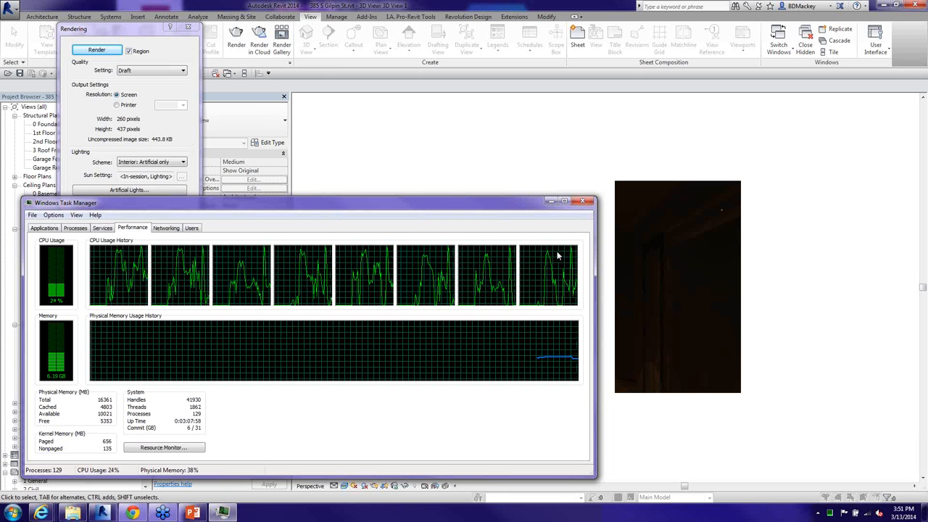
{"action": "left_click", "coordinate": [585, 201]}
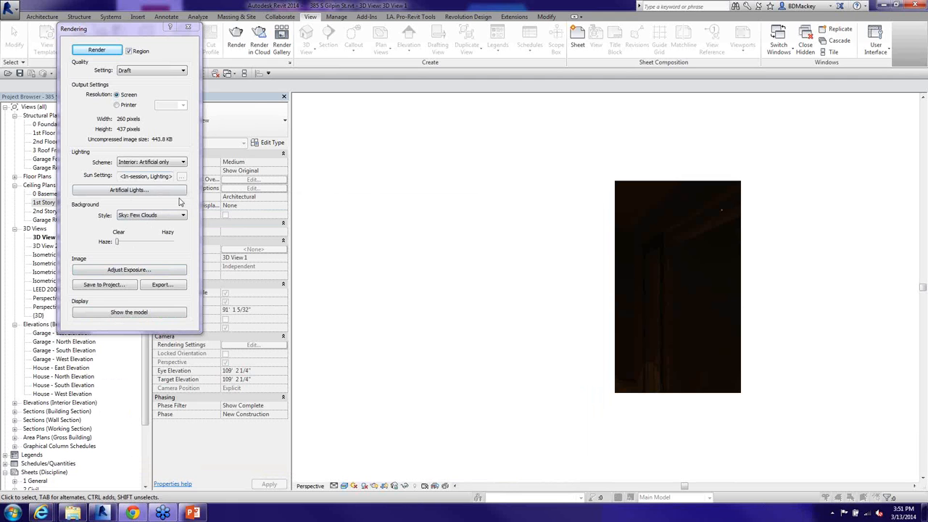
Check the artificial lights list and adjust the rendered region's exposure, applying an exposure value of 3.06 followed by 6.36.
{"action": "left_click", "coordinate": [126, 190]}
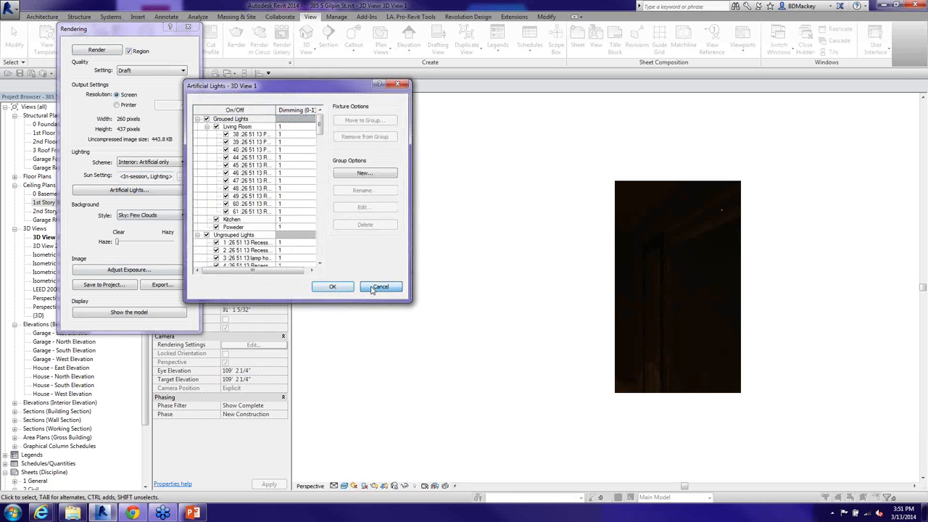
{"action": "left_click", "coordinate": [380, 287]}
{"action": "left_click", "coordinate": [128, 269]}
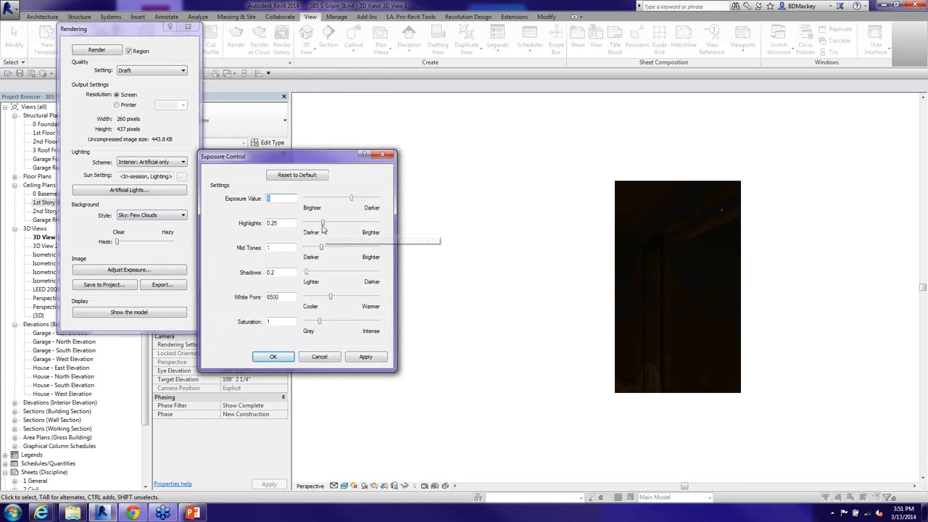
{"action": "left_click_drag", "start_coordinate": [351, 198], "coordinate": [337, 213]}
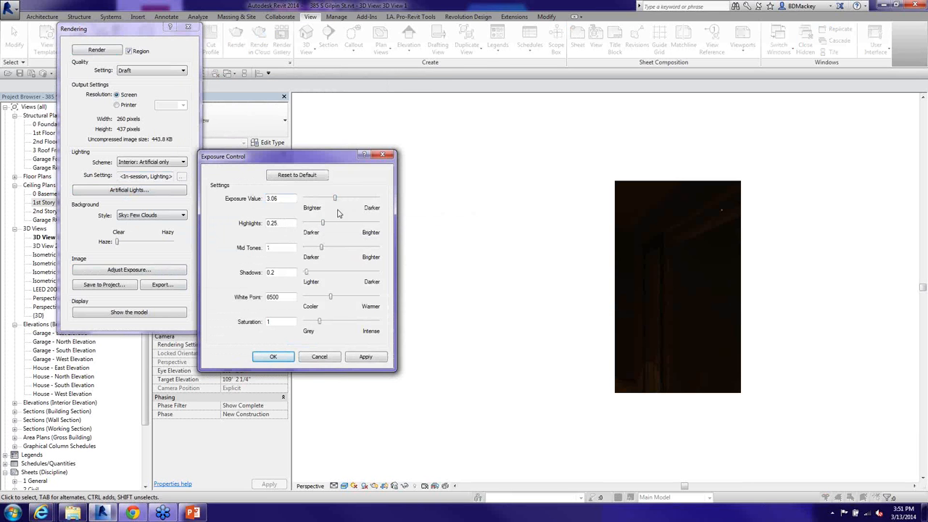
{"action": "left_click", "coordinate": [366, 357]}
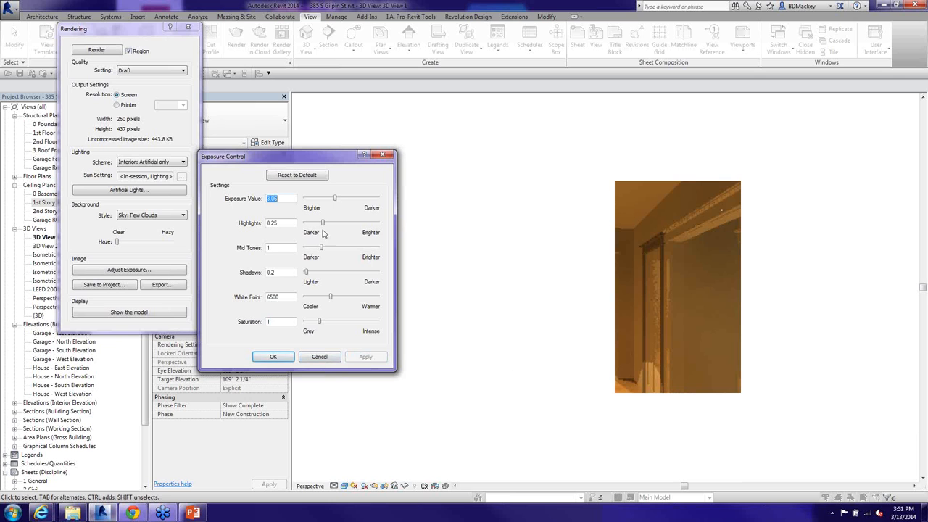
{"action": "left_click_drag", "start_coordinate": [335, 198], "coordinate": [346, 199]}
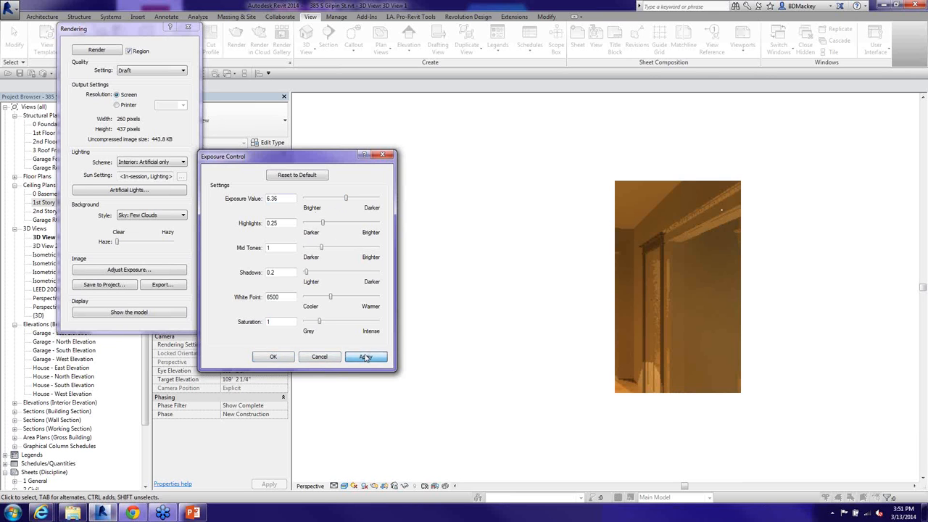
{"action": "left_click", "coordinate": [365, 357]}
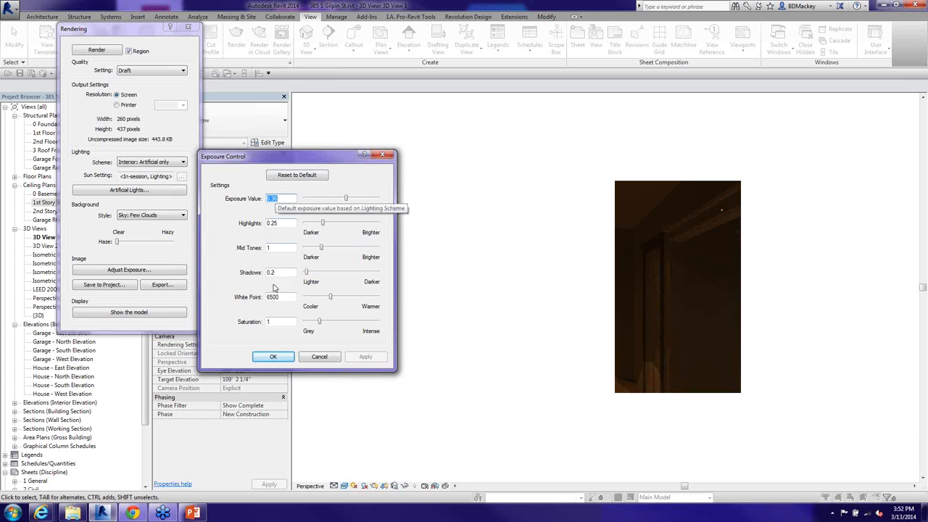
{"action": "left_click", "coordinate": [317, 355]}
Re-render the region with the Interior: Sun and Artificial lighting scheme, keeping the progress dialog open on completion before closing it.
{"action": "left_click", "coordinate": [152, 161]}
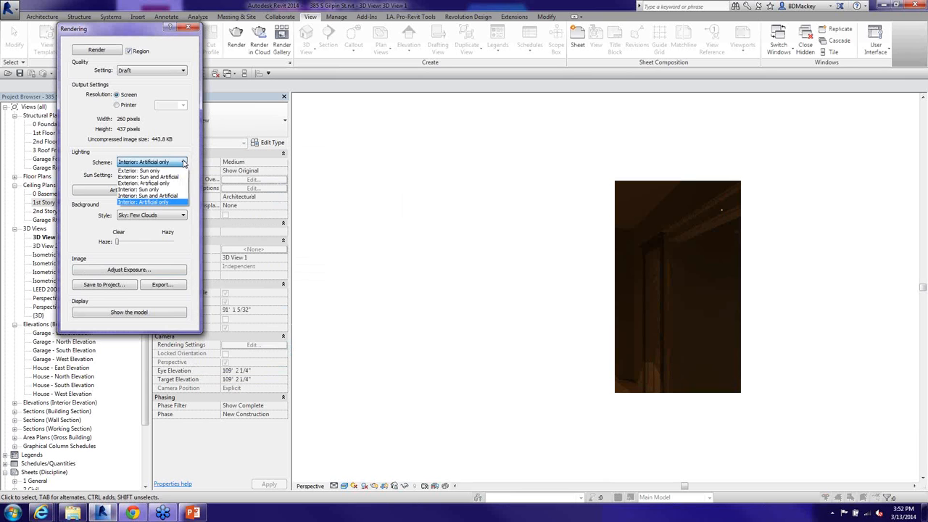
{"action": "left_click", "coordinate": [166, 196]}
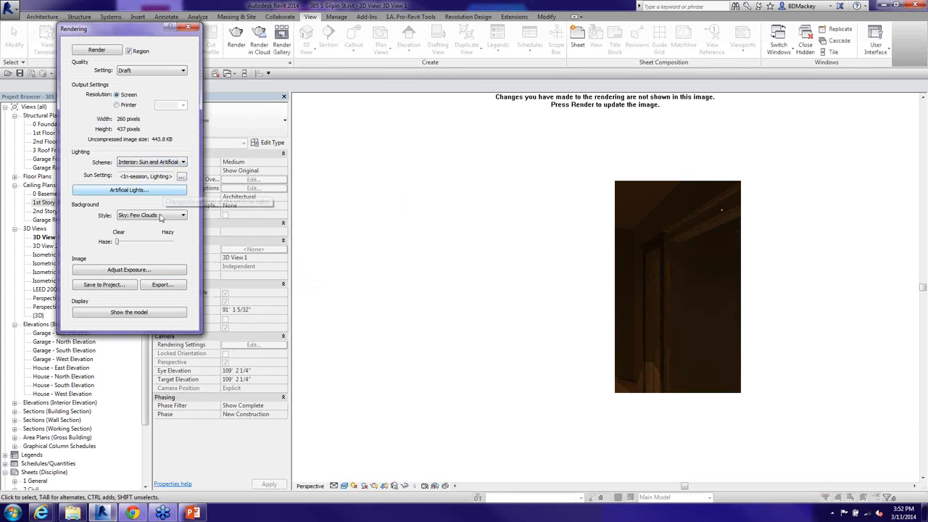
{"action": "left_click", "coordinate": [97, 49]}
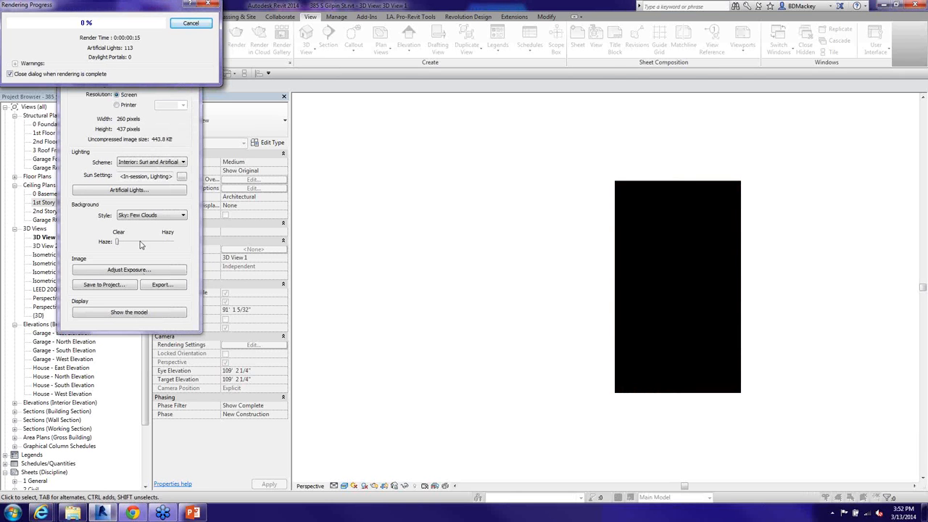
{"action": "left_click", "coordinate": [10, 74]}
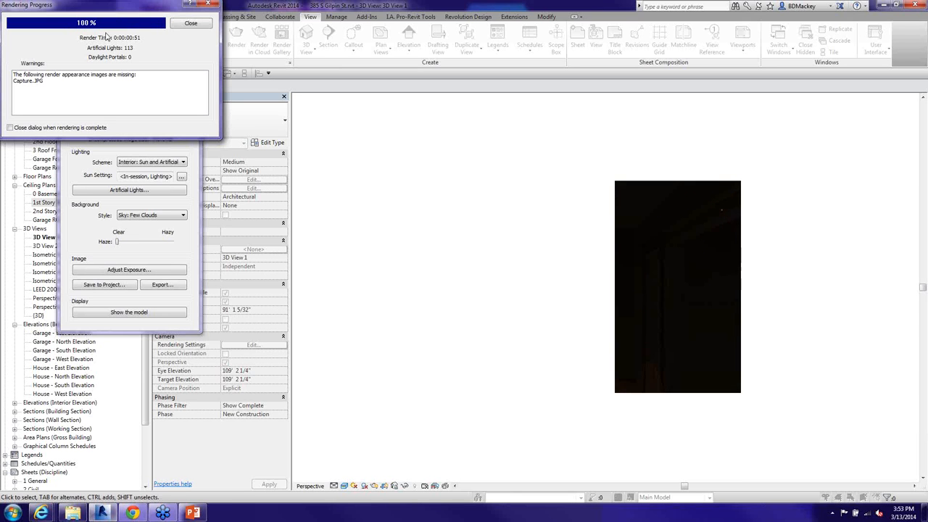
{"action": "left_click", "coordinate": [191, 23]}
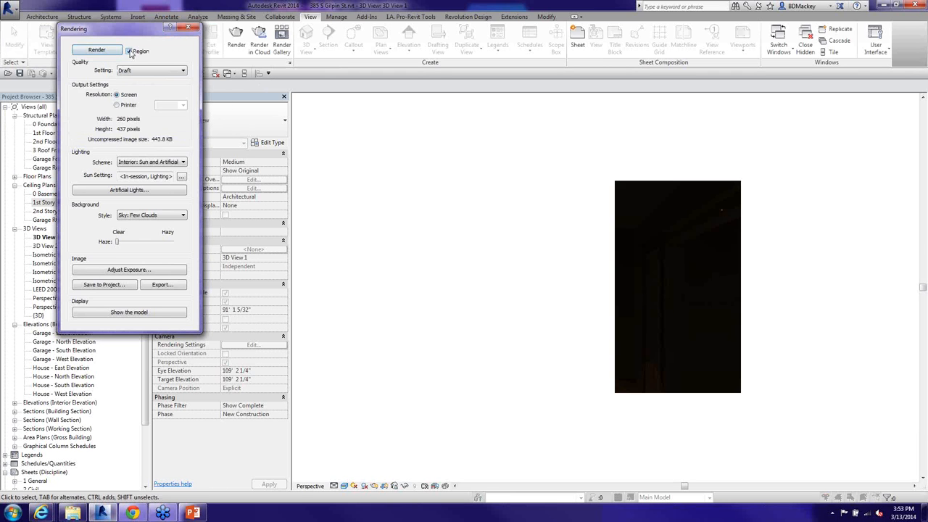
Render the whole 3D View 1 without the region restriction, and switch to the Autodesk 360 Rendering page in Chrome.
{"action": "left_click", "coordinate": [129, 51]}
{"action": "left_click", "coordinate": [96, 50]}
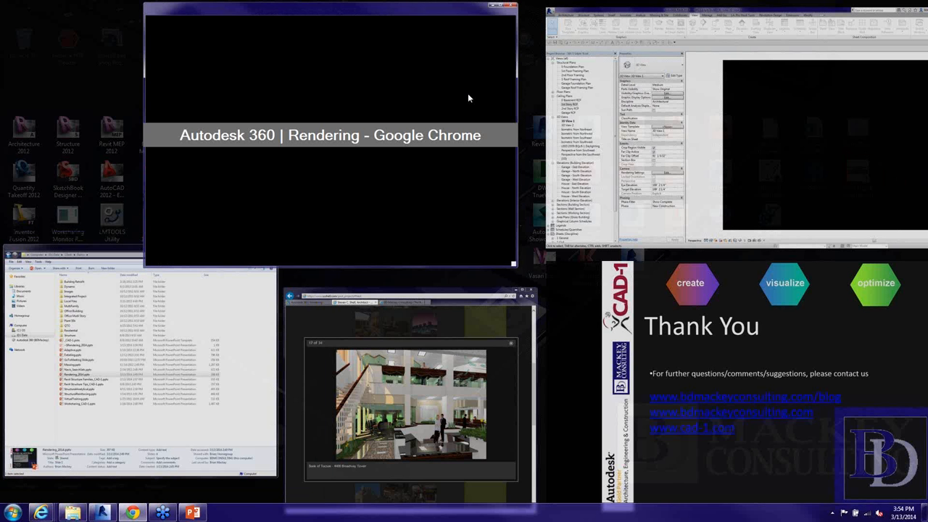
{"action": "left_click", "coordinate": [468, 93]}
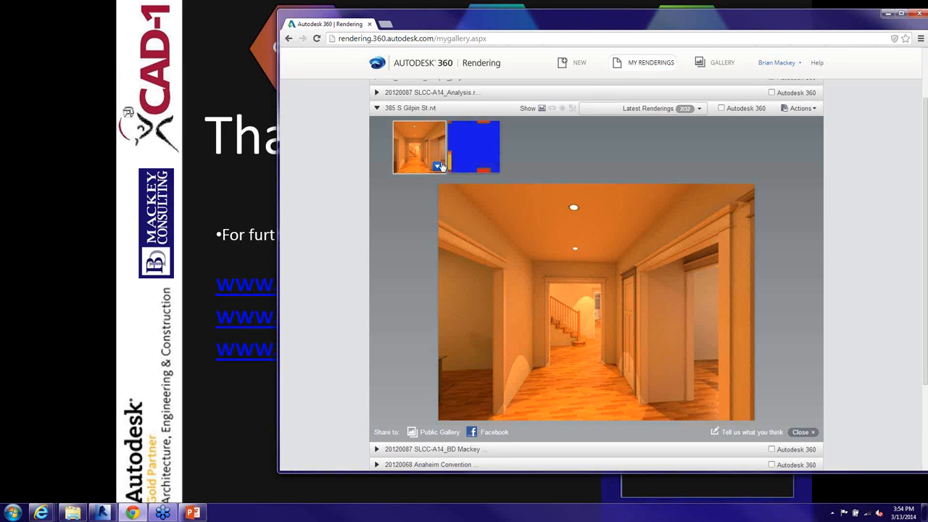
Check the render details of the 3D View 1 cloud rendering, switch to Revit and close the finished render's progress dialog.
{"action": "mouse_move", "coordinate": [429, 142]}
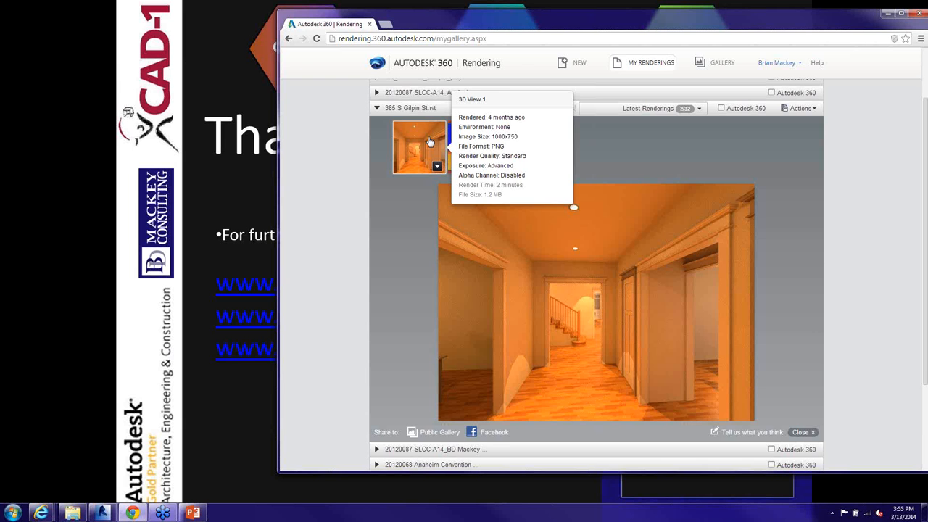
{"action": "left_click", "coordinate": [101, 512]}
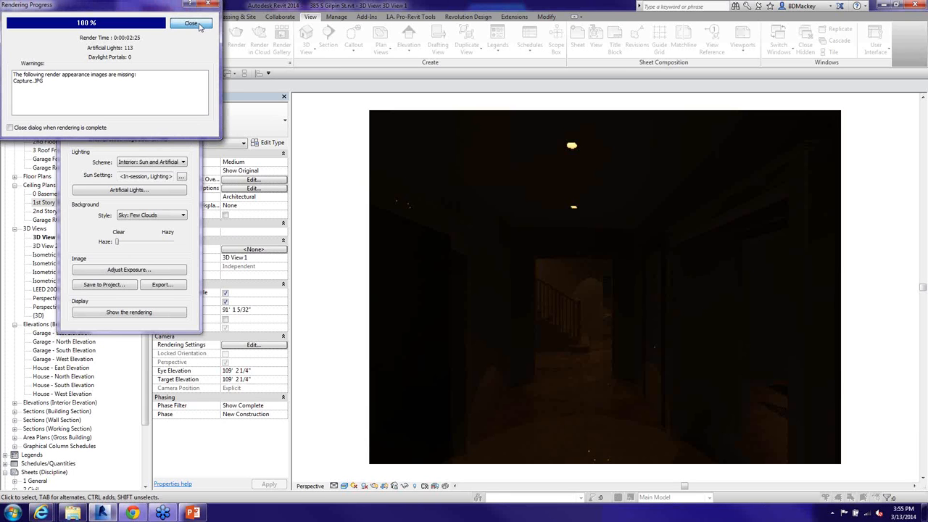
{"action": "left_click", "coordinate": [190, 24]}
Brighten the full 3D View 1 rendering by applying exposure values of 7, 6 and finally 5, and accept the exposure settings.
{"action": "left_click", "coordinate": [138, 273]}
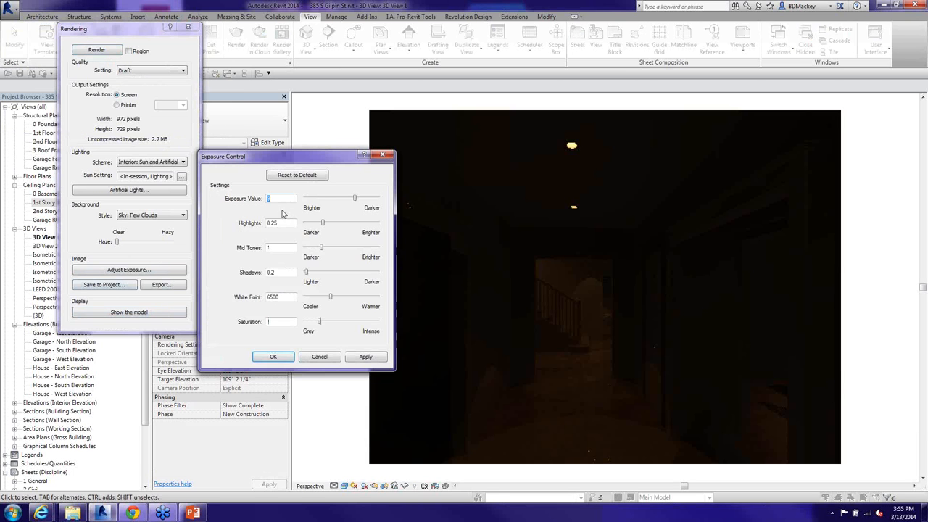
{"action": "type", "text": "6"}
{"action": "key", "text": "BackSpace"}
{"action": "type", "text": "7"}
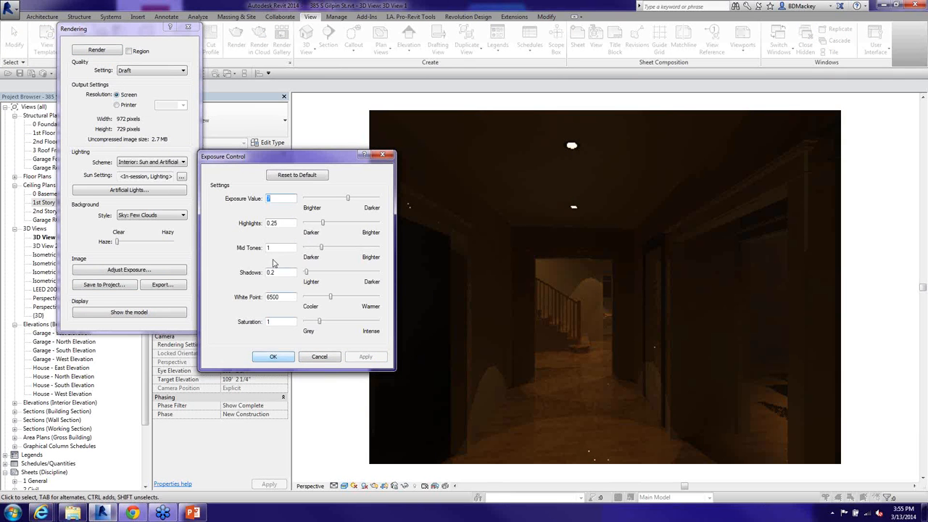
{"action": "type", "text": "6"}
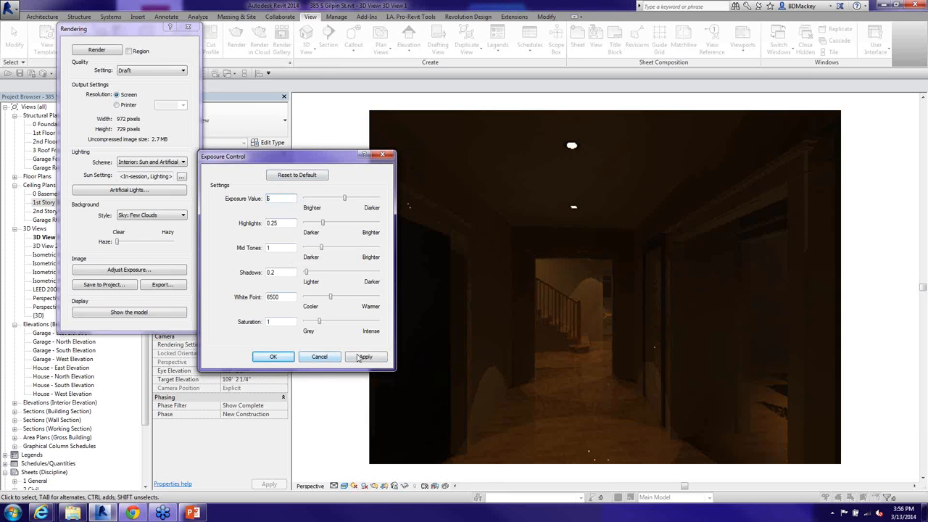
{"action": "left_click", "coordinate": [361, 358]}
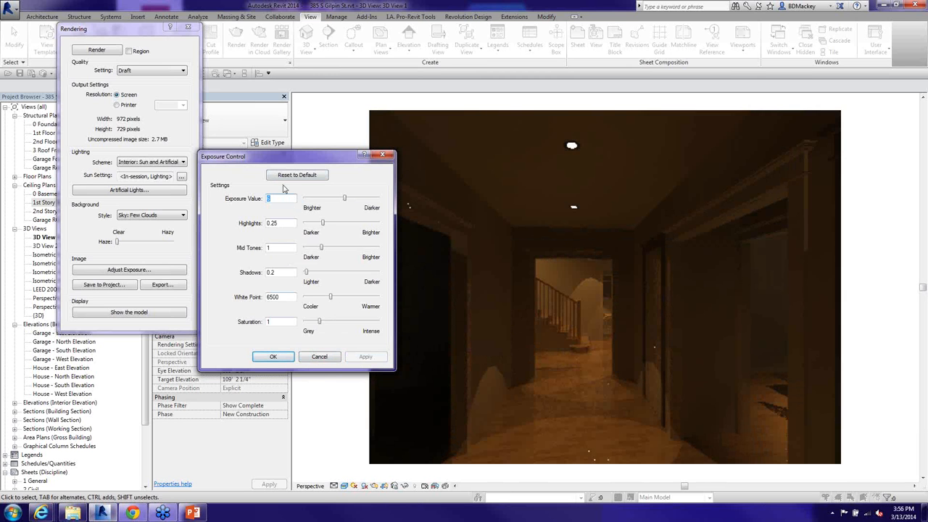
{"action": "type", "text": "5"}
{"action": "left_click", "coordinate": [353, 356]}
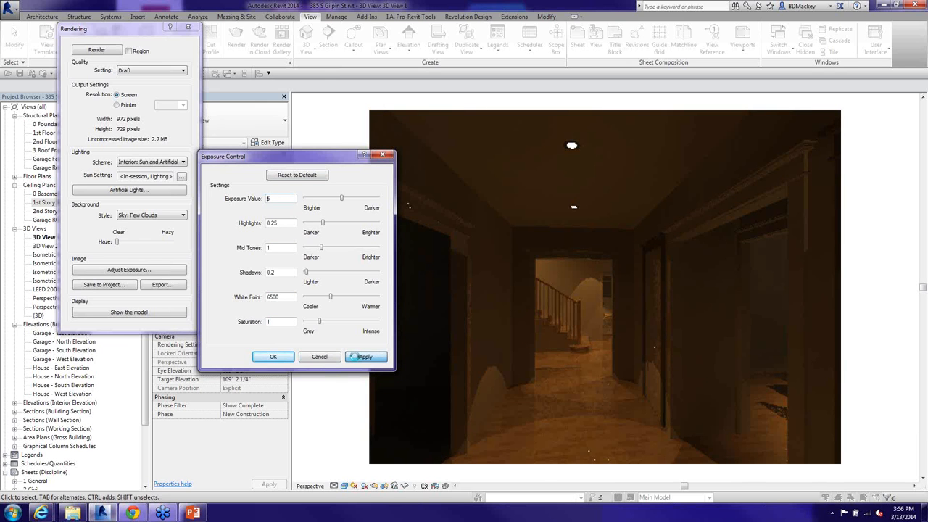
{"action": "left_click", "coordinate": [273, 356]}
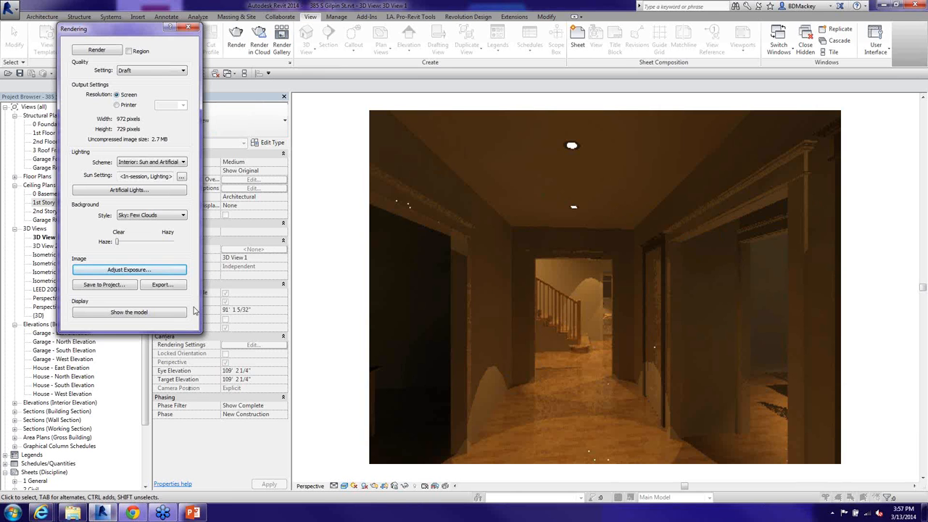
Compare the local rendering with the cloud version in Chrome, return to Revit and close the Rendering dialog.
{"action": "left_click", "coordinate": [194, 513]}
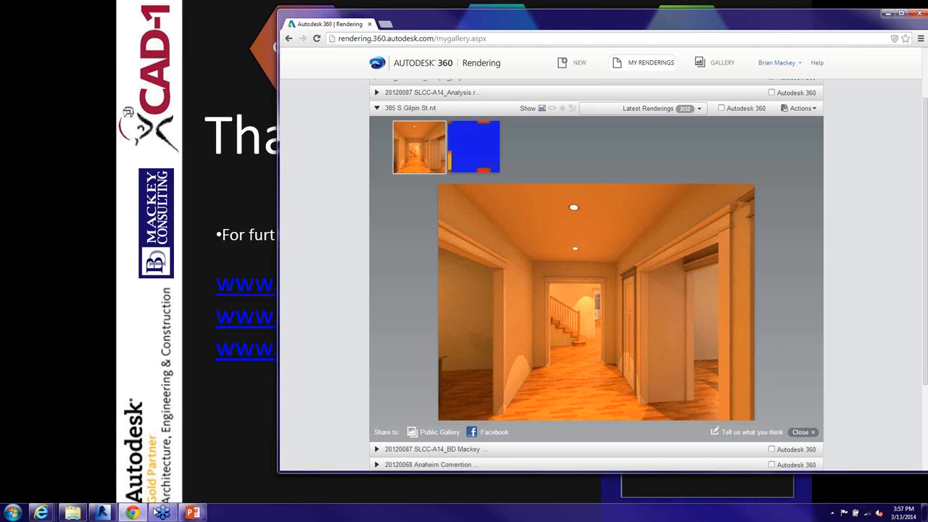
{"action": "left_click", "coordinate": [104, 512]}
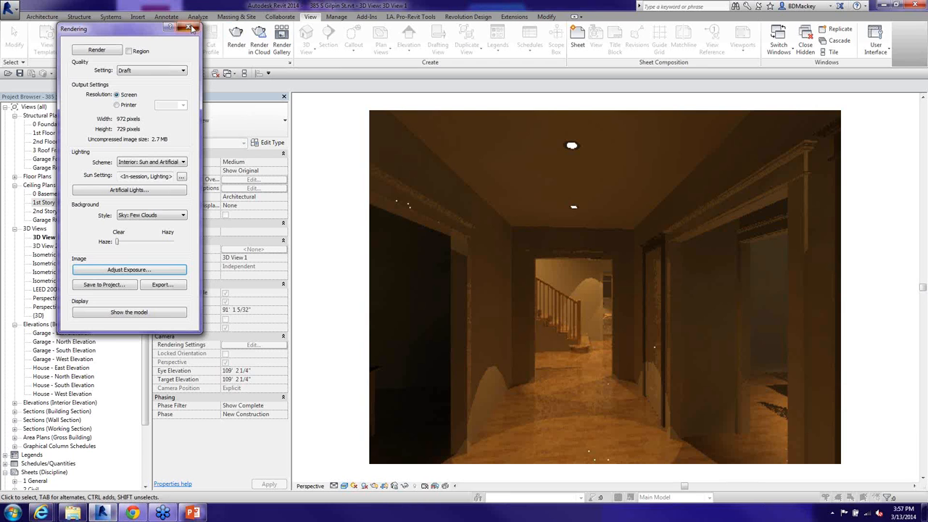
{"action": "left_click", "coordinate": [187, 29]}
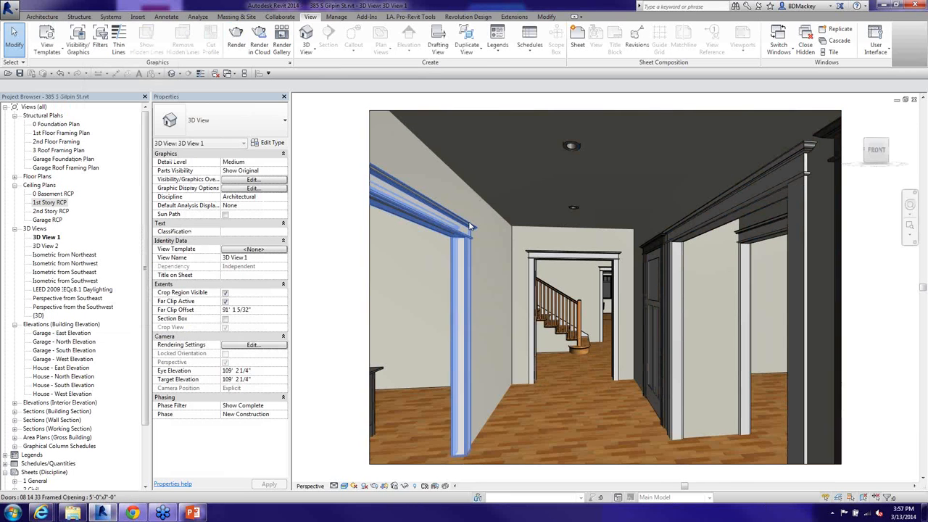
Start Render in Cloud, continue past the welcome message to the rendering settings, and highlight the estimated wait time.
{"action": "left_click", "coordinate": [266, 46]}
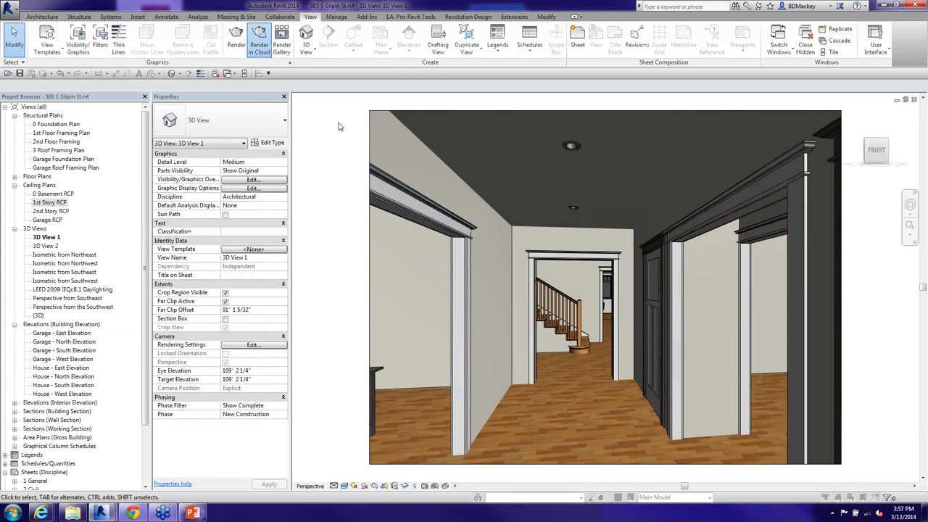
{"action": "left_click_drag", "start_coordinate": [427, 145], "coordinate": [403, 111]}
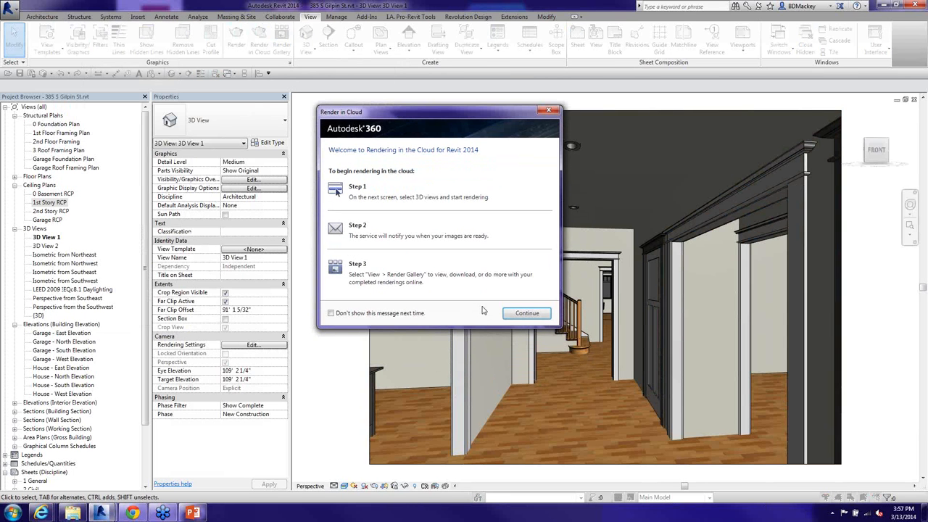
{"action": "left_click", "coordinate": [523, 313]}
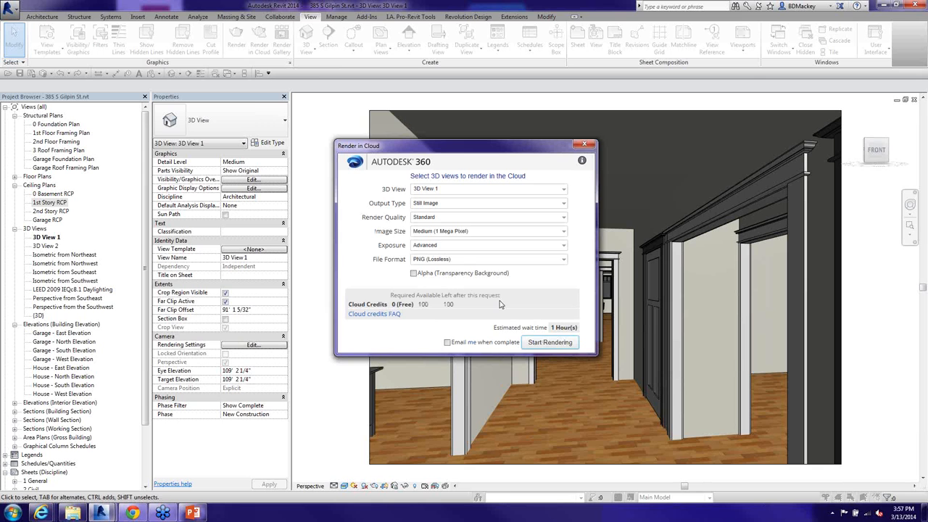
{"action": "left_click_drag", "start_coordinate": [459, 144], "coordinate": [287, 80]}
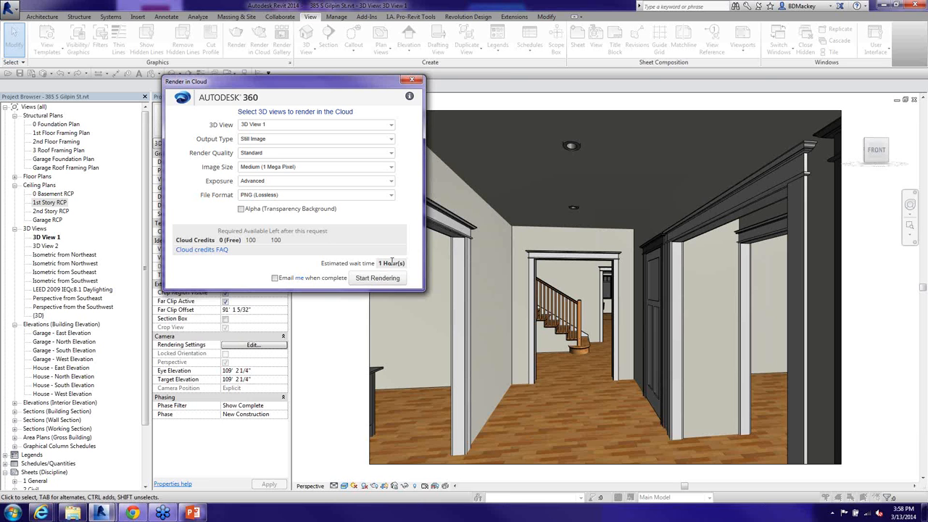
{"action": "left_click_drag", "start_coordinate": [404, 264], "coordinate": [321, 265]}
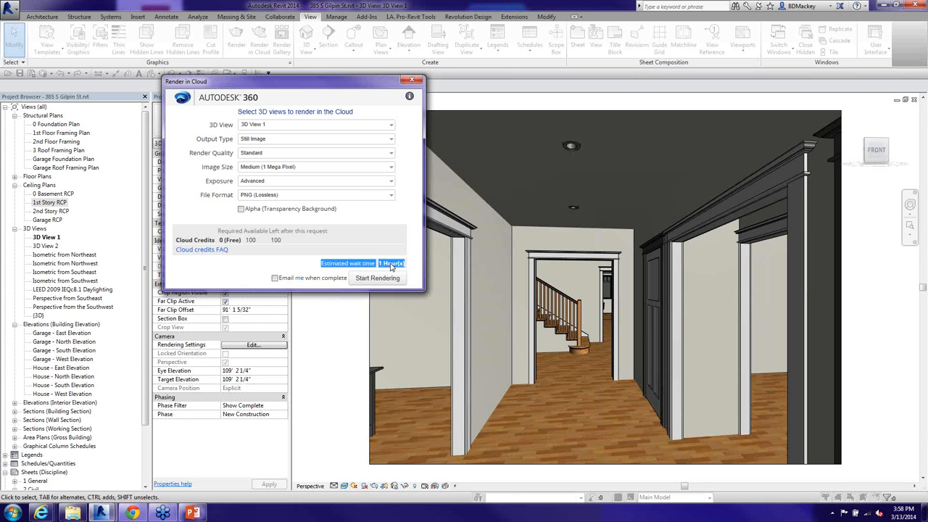
{"action": "left_click", "coordinate": [289, 267]}
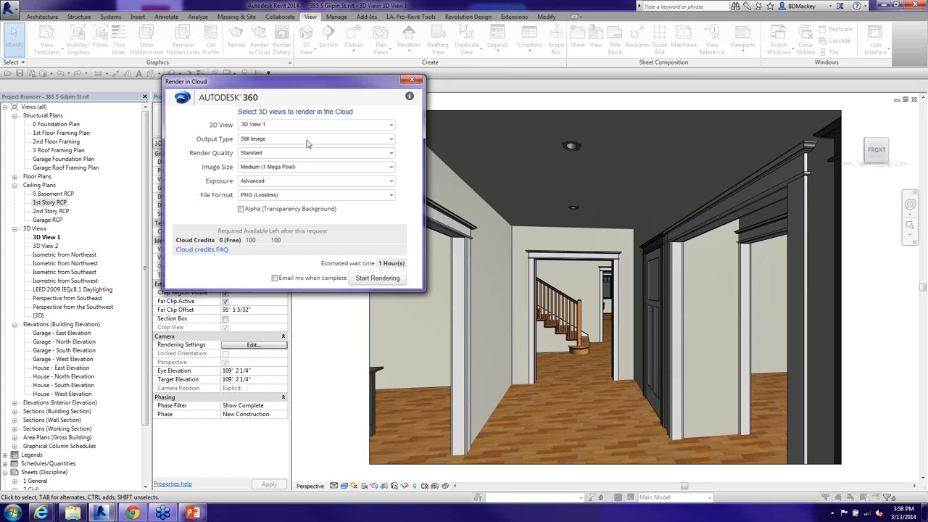
Add 3D View 2 to the views selected for cloud rendering alongside 3D View 1.
{"action": "left_click_drag", "start_coordinate": [339, 87], "coordinate": [377, 79]}
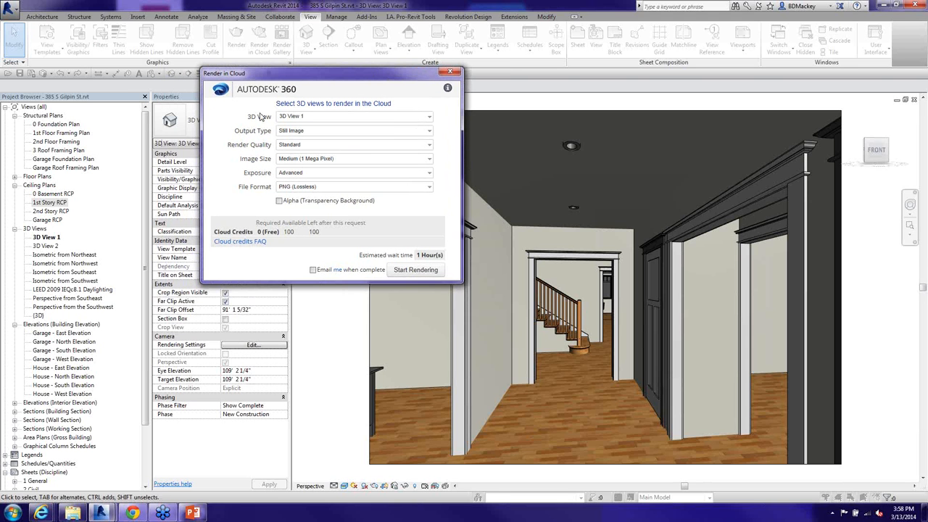
{"action": "left_click", "coordinate": [428, 119]}
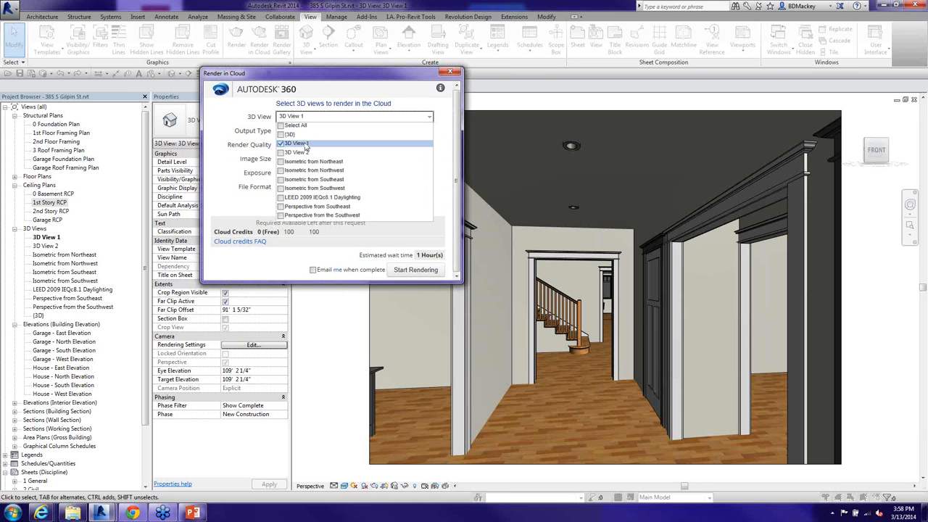
{"action": "left_click", "coordinate": [282, 153]}
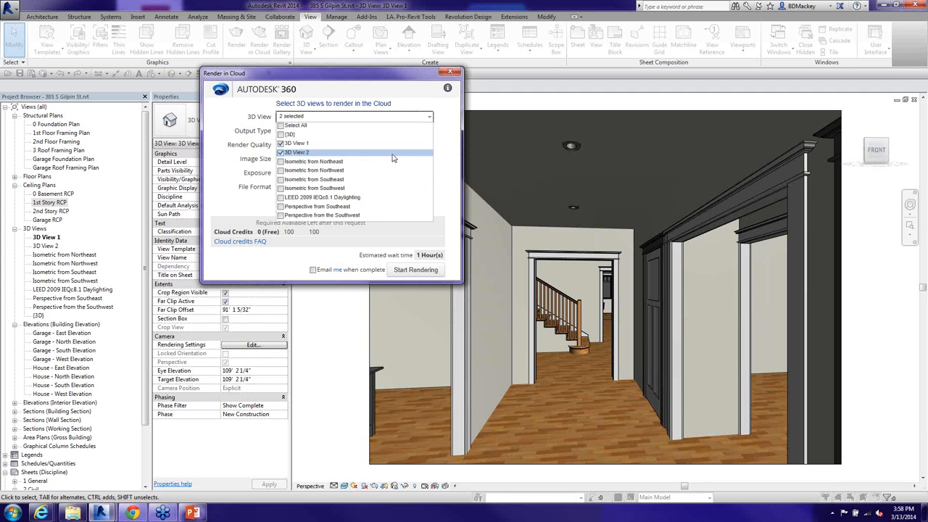
{"action": "left_click", "coordinate": [452, 143]}
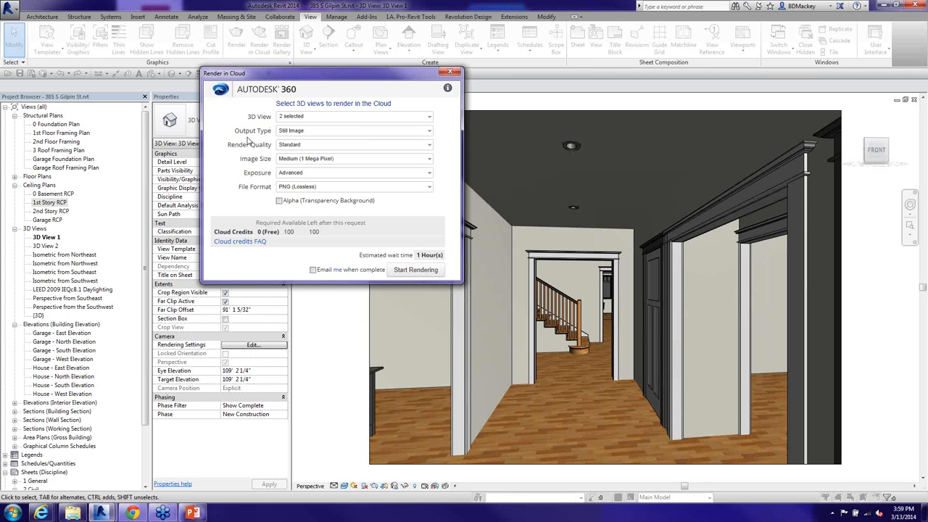
Examine the output type, render quality, image size and exposure options for the cloud rendering, keeping the current selections.
{"action": "left_click", "coordinate": [429, 132]}
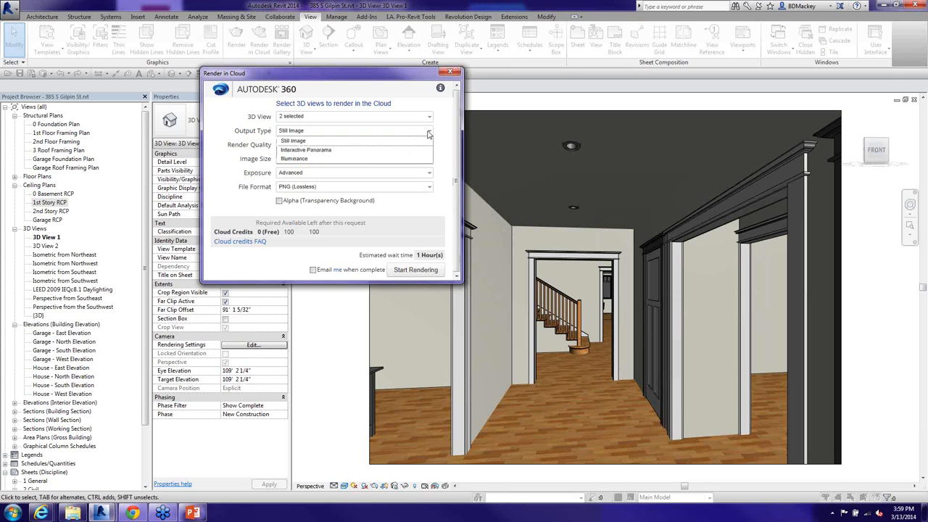
{"action": "left_click", "coordinate": [319, 140]}
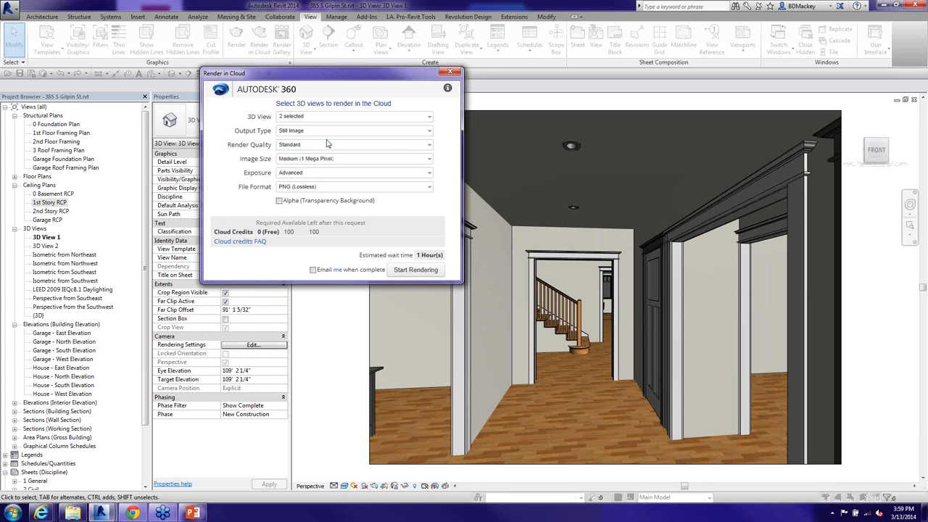
{"action": "left_click", "coordinate": [429, 145]}
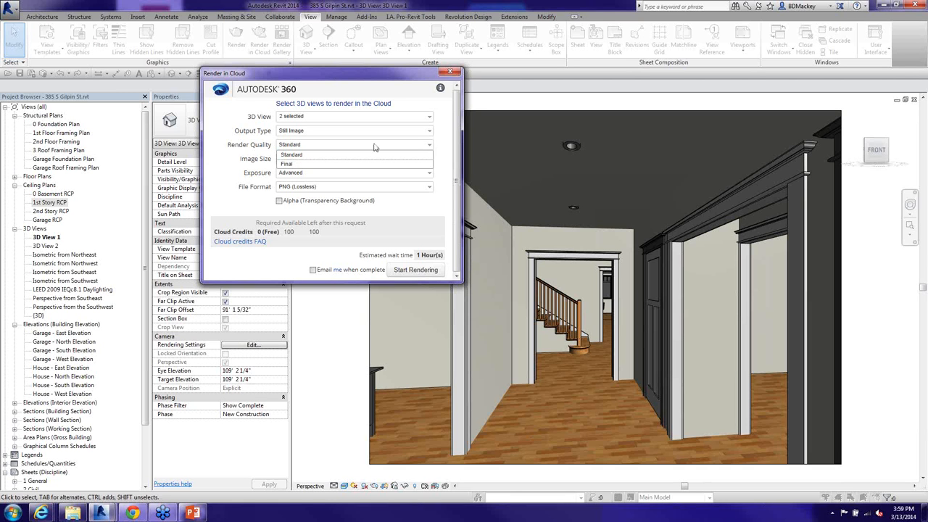
{"action": "left_click", "coordinate": [311, 155]}
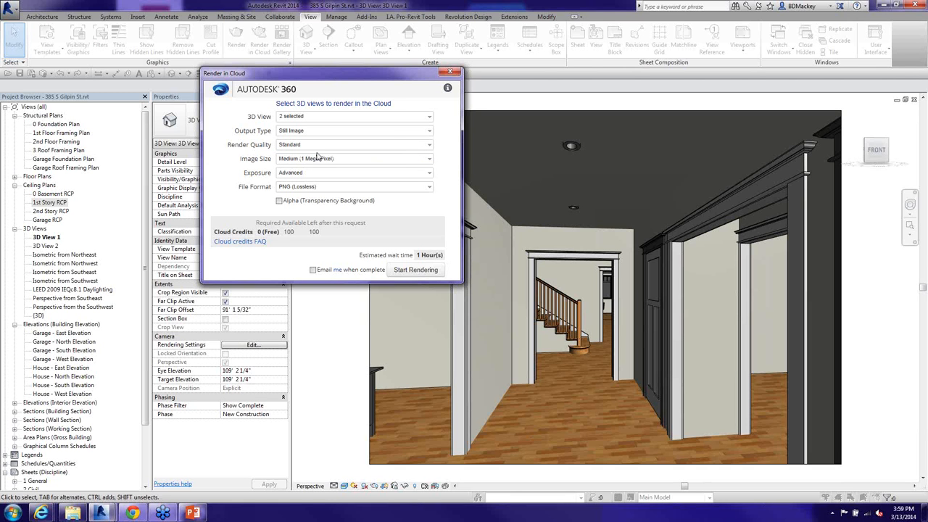
{"action": "left_click", "coordinate": [430, 159]}
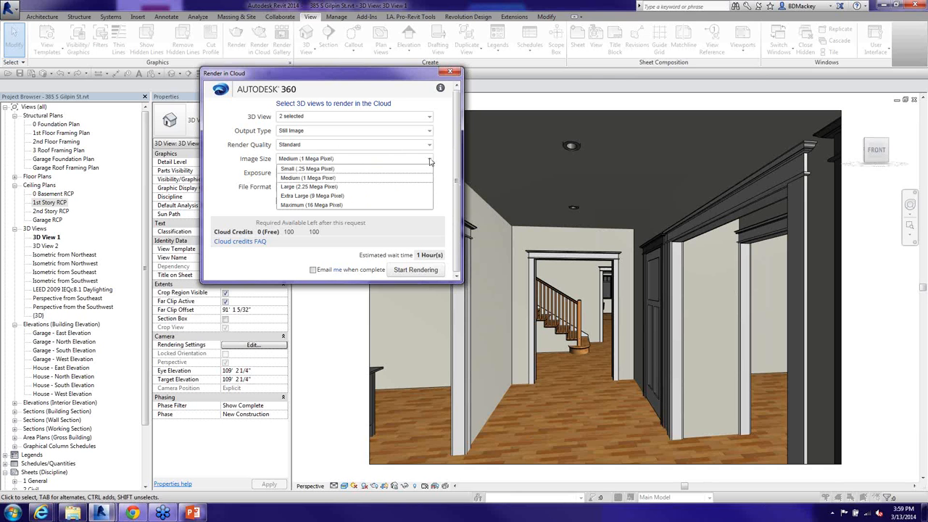
{"action": "left_click", "coordinate": [274, 206]}
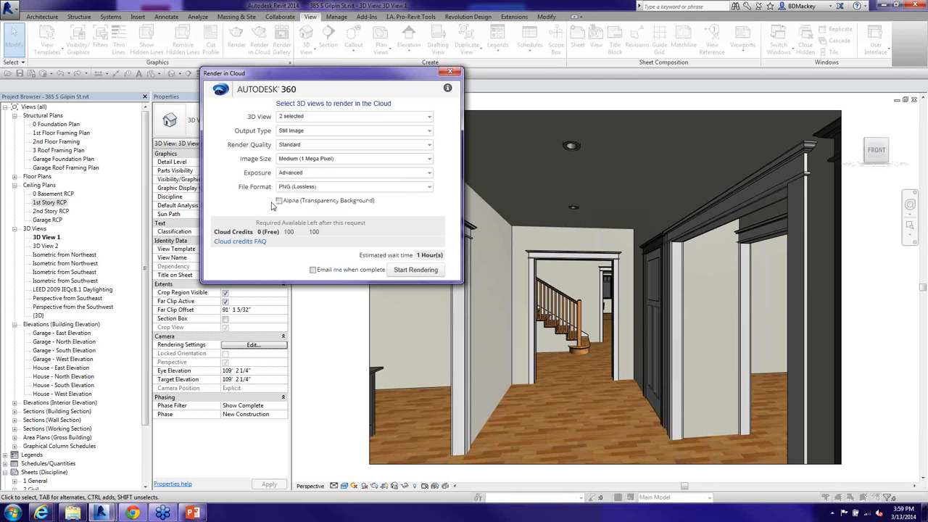
{"action": "left_click", "coordinate": [335, 178]}
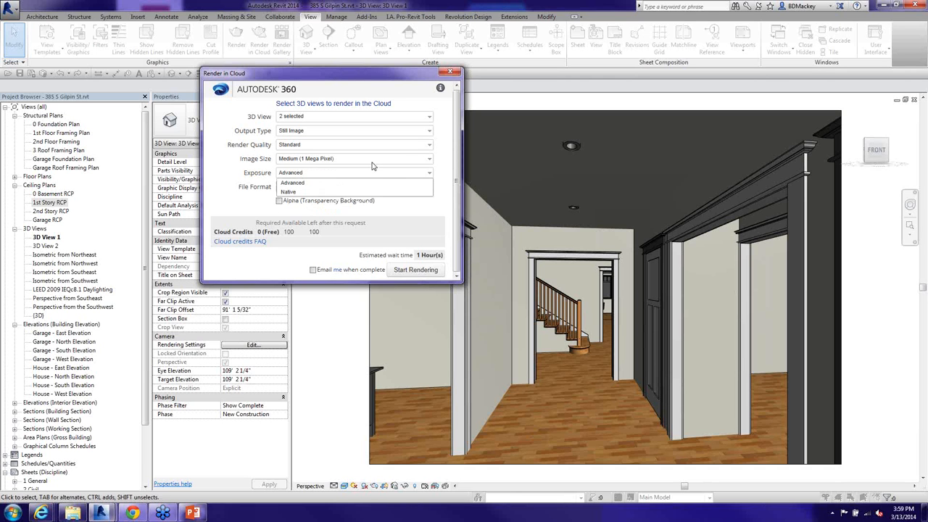
{"action": "left_click", "coordinate": [374, 161]}
{"action": "left_click", "coordinate": [232, 205]}
{"action": "left_click", "coordinate": [305, 172]}
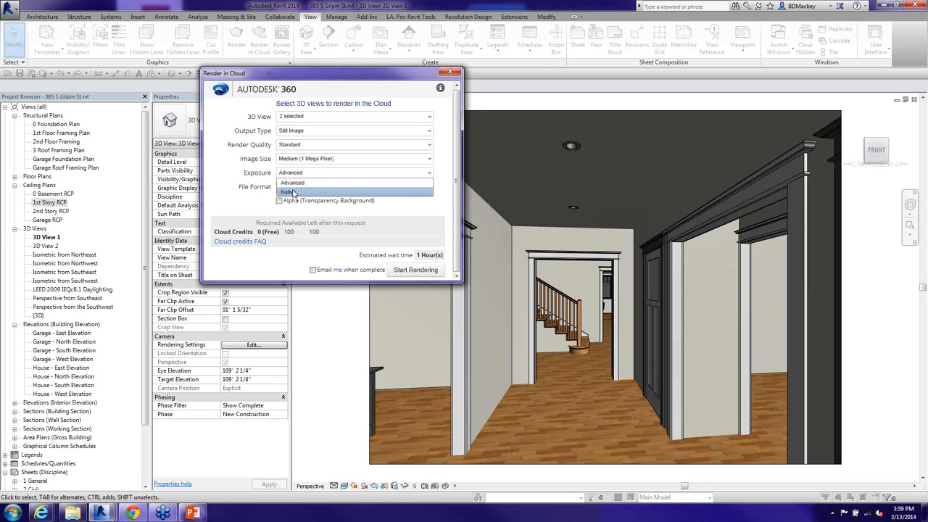
{"action": "left_click", "coordinate": [241, 209]}
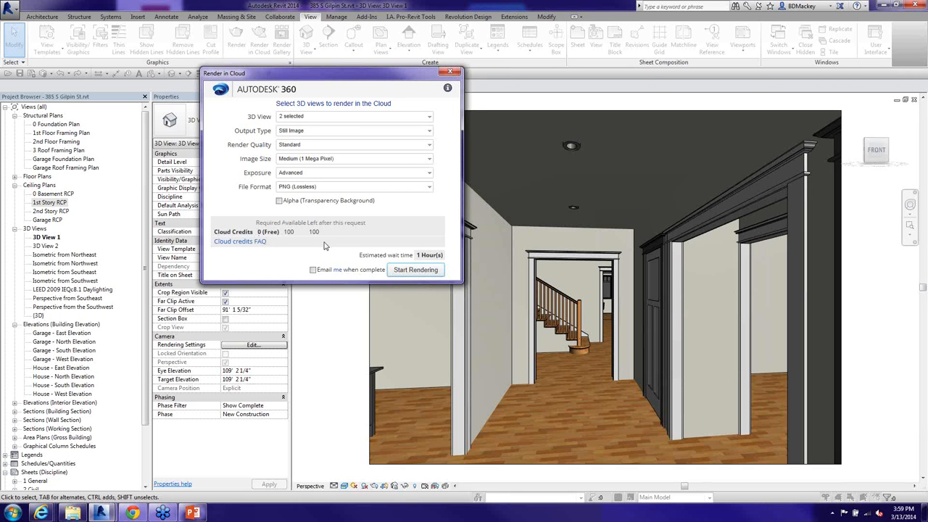
Set the cloud rendering's output type to Interactive Panorama and its render quality to Final.
{"action": "left_click", "coordinate": [428, 133]}
{"action": "left_click", "coordinate": [306, 151]}
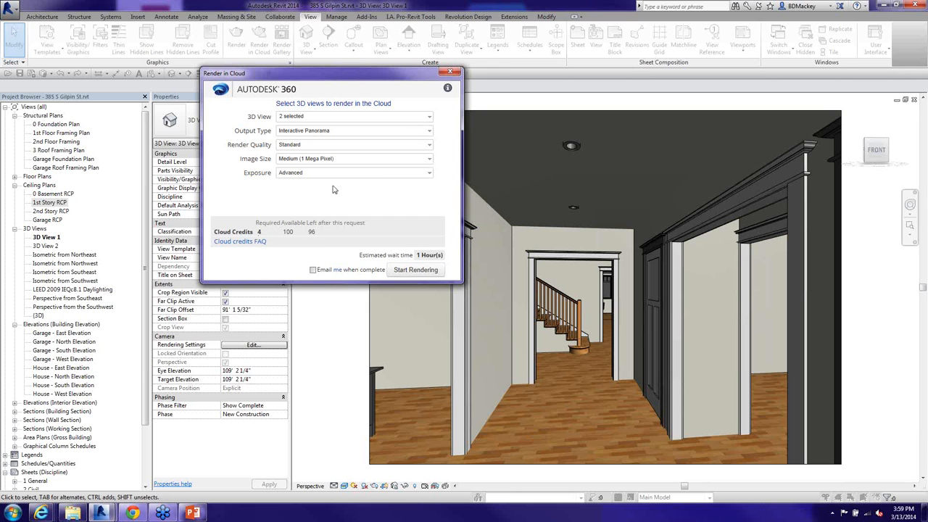
{"action": "left_click", "coordinate": [430, 148]}
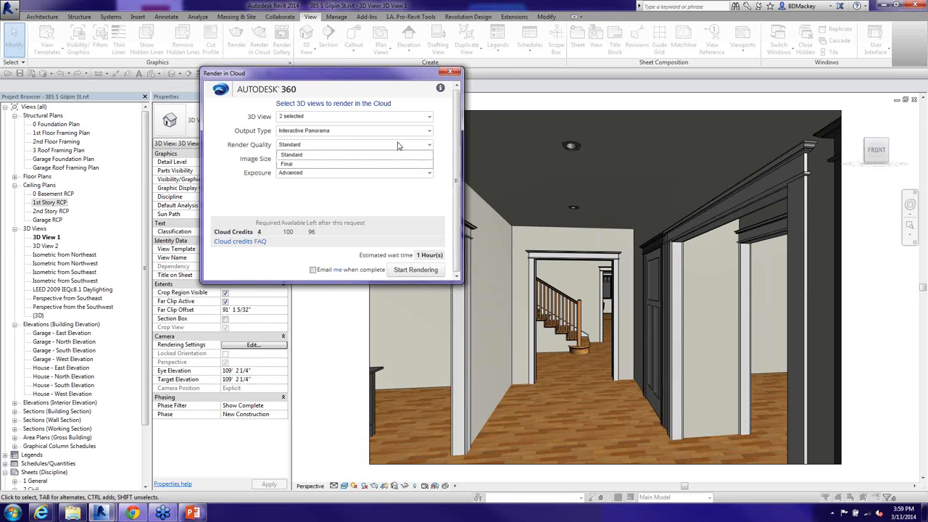
{"action": "left_click", "coordinate": [304, 167]}
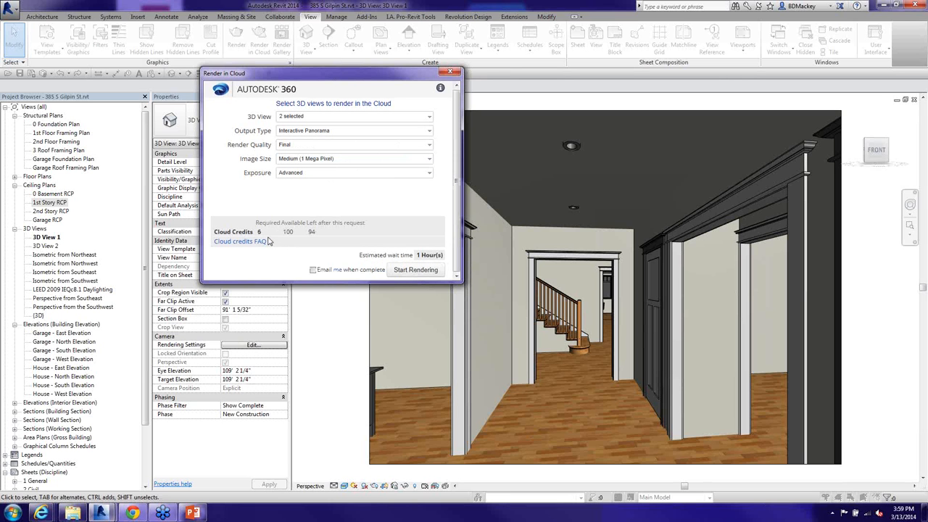
Compare the cloud credits required for the Maximum (16 Mega Pixel) and Large (2.25 Mega Pixel) image sizes.
{"action": "left_click", "coordinate": [429, 159]}
{"action": "left_click", "coordinate": [309, 205]}
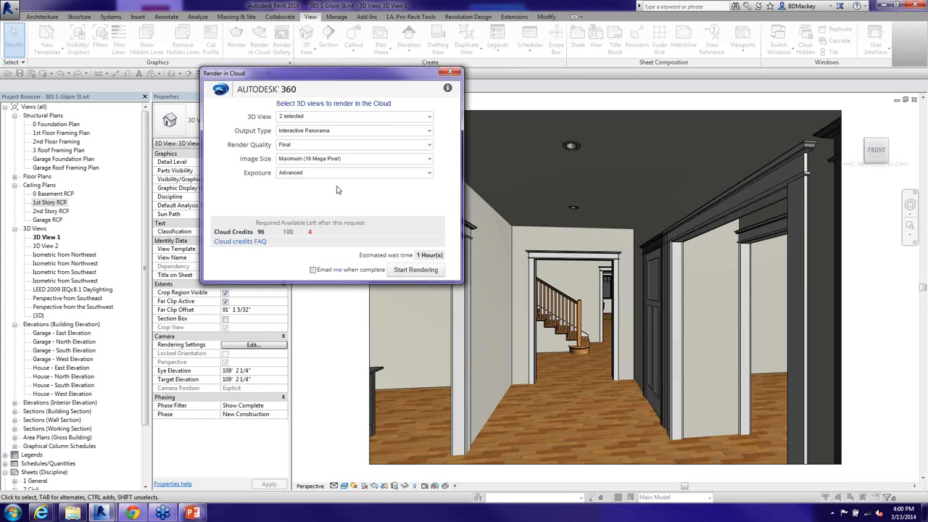
{"action": "left_click", "coordinate": [430, 159]}
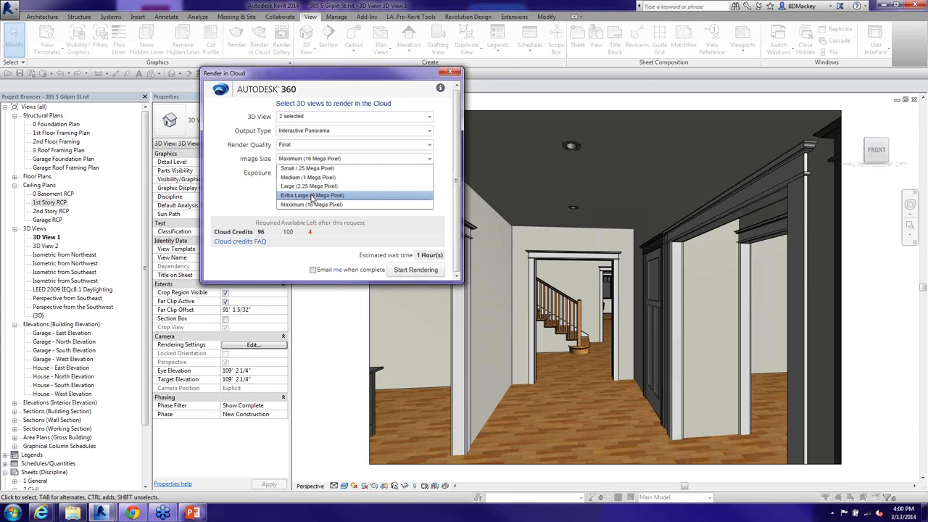
{"action": "left_click", "coordinate": [312, 187]}
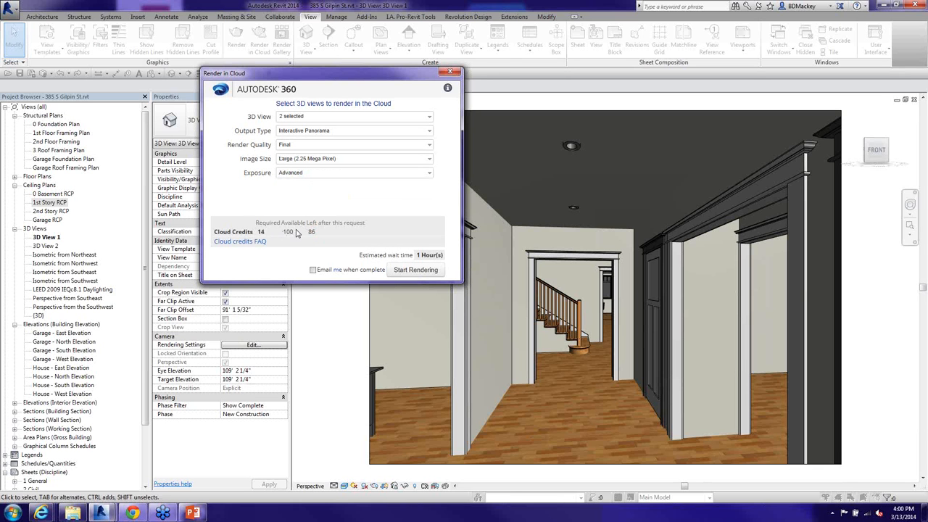
Set the cloud rendering to Standard quality, Still Image output and Medium (1 Mega Pixel) image size.
{"action": "left_click", "coordinate": [430, 147]}
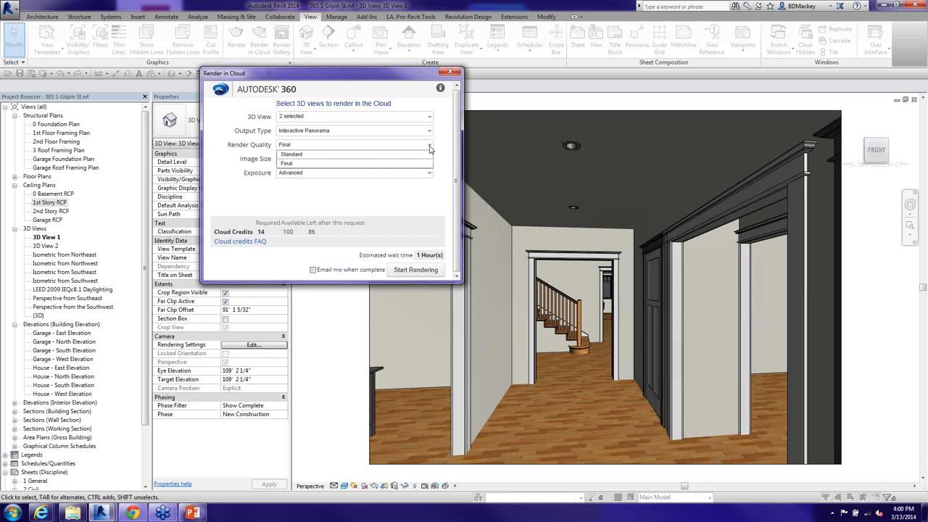
{"action": "left_click", "coordinate": [383, 153]}
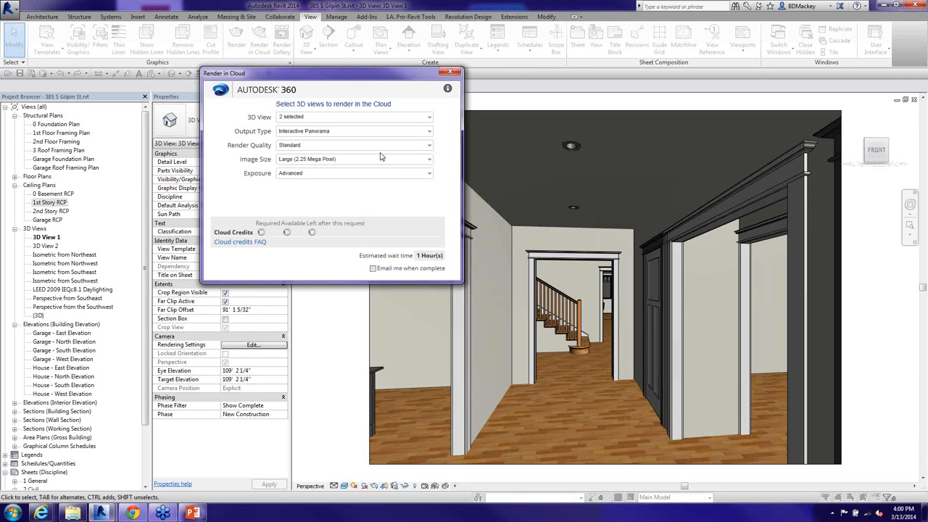
{"action": "left_click", "coordinate": [429, 131]}
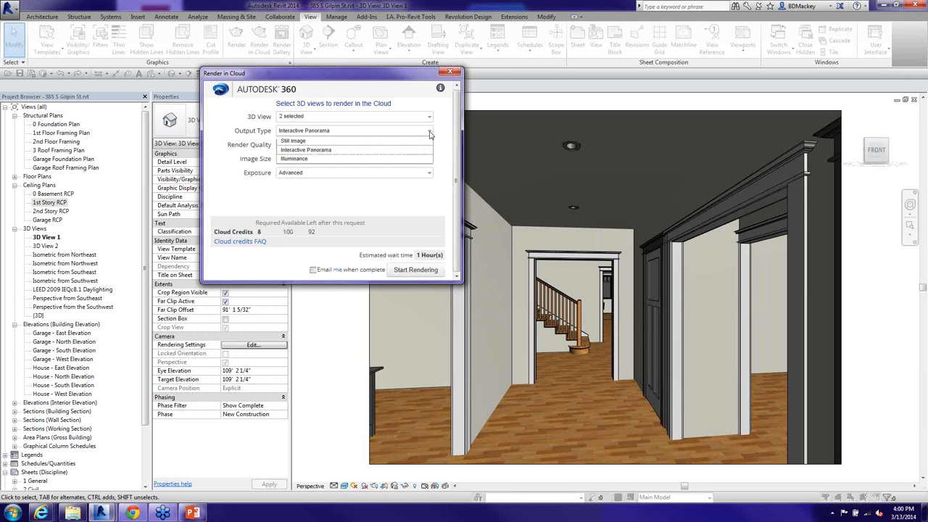
{"action": "left_click", "coordinate": [294, 141]}
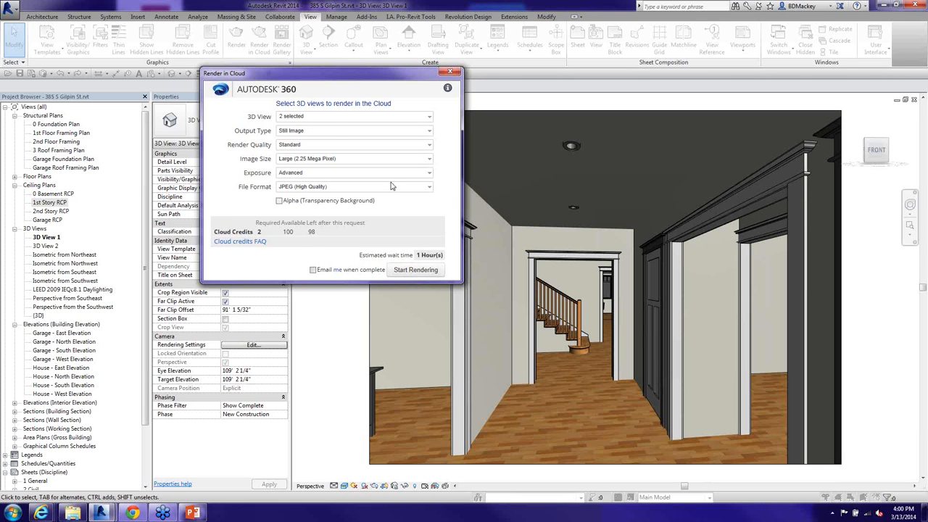
{"action": "left_click", "coordinate": [429, 159]}
{"action": "left_click", "coordinate": [310, 178]}
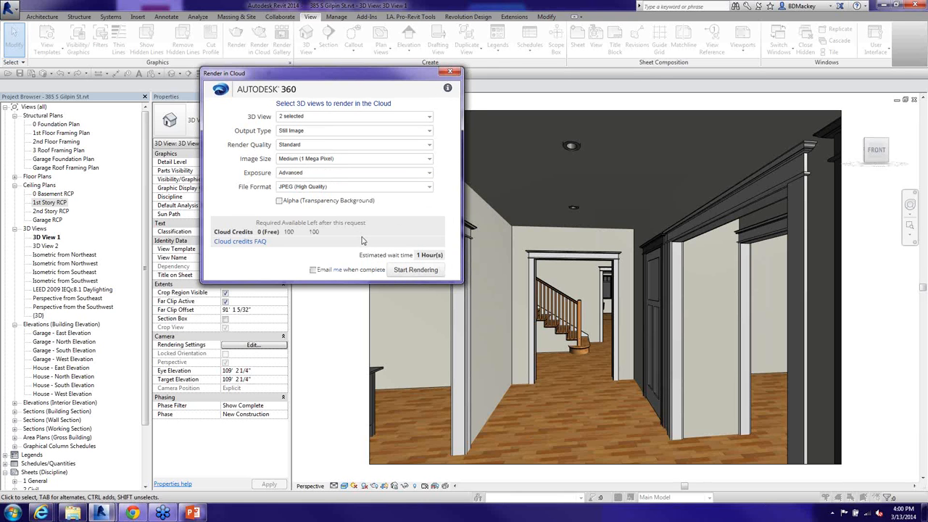
Start the cloud rendering of both views, continuing despite the missing render appearance image Capture.JPG.
{"action": "left_click", "coordinate": [407, 271]}
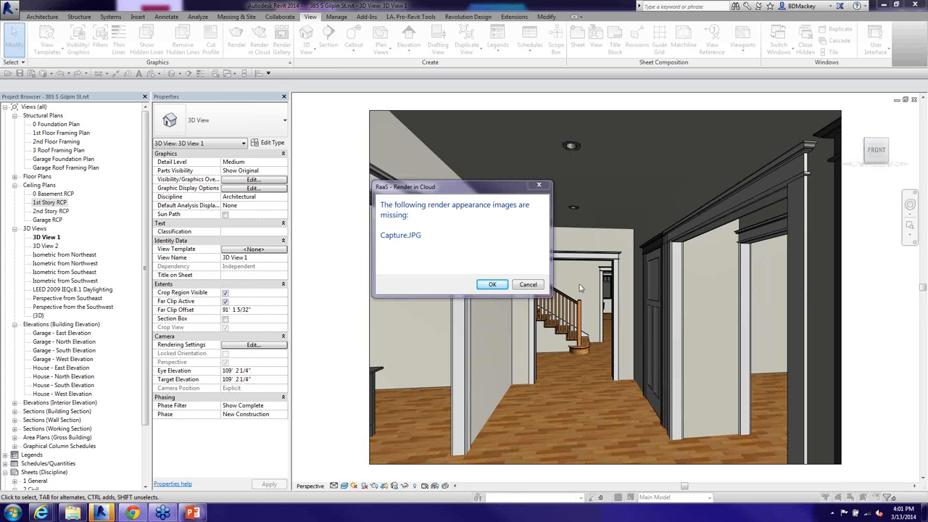
{"action": "left_click", "coordinate": [485, 285]}
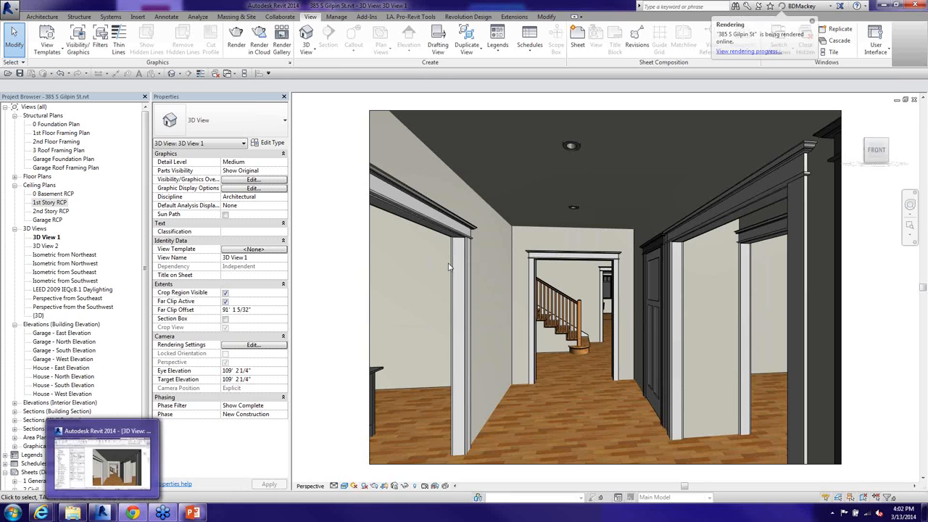
{"action": "left_click", "coordinate": [781, 209]}
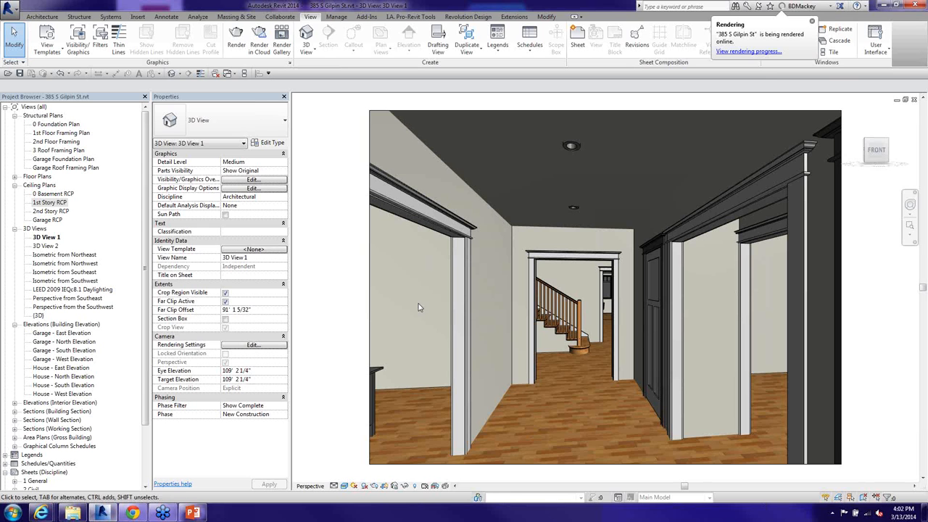
Switch to the Autodesk 360 Rendering gallery in Chrome, close the enlarged image and expand the house project's renderings.
{"action": "mouse_move", "coordinate": [72, 514]}
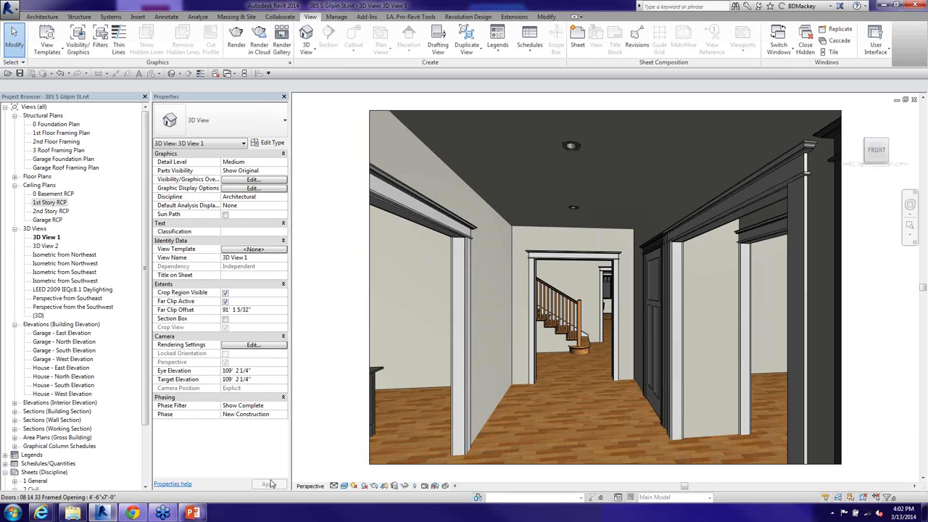
{"action": "mouse_move", "coordinate": [41, 513]}
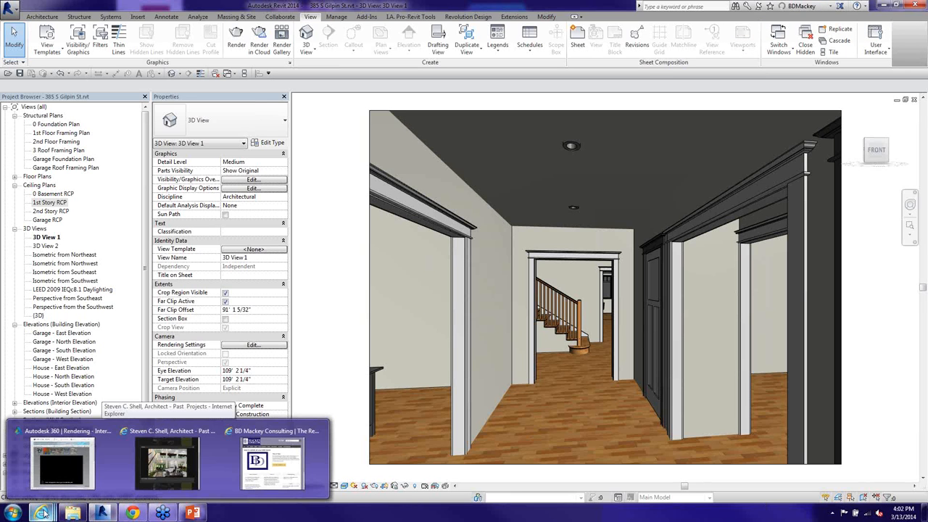
{"action": "left_click", "coordinate": [133, 512]}
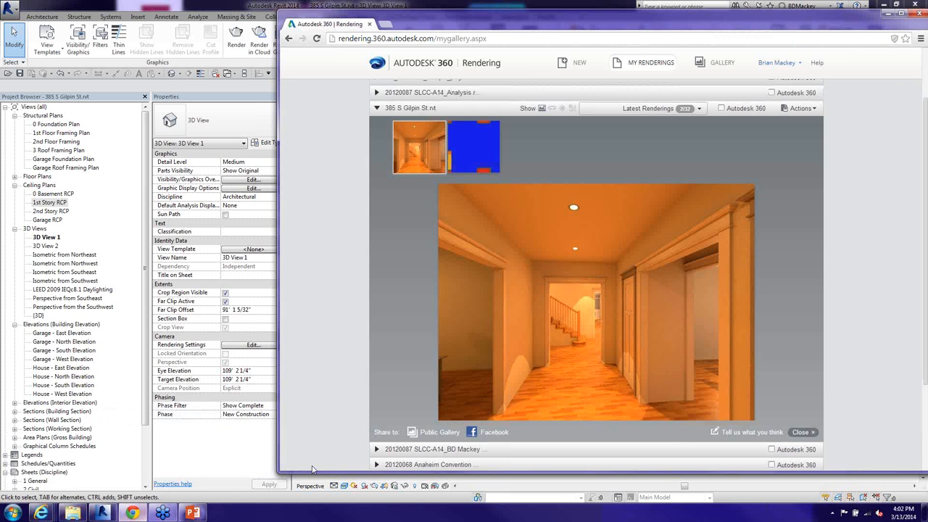
{"action": "left_click", "coordinate": [804, 178]}
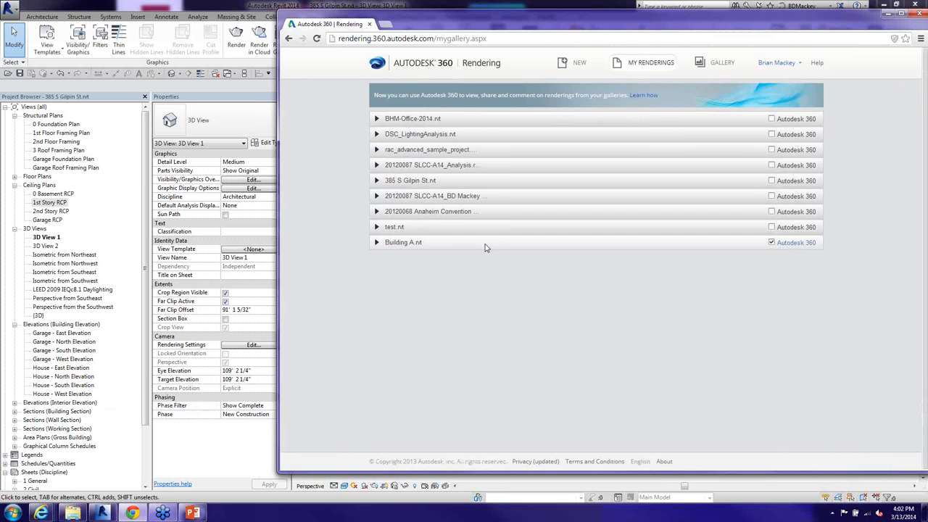
{"action": "left_click", "coordinate": [378, 182]}
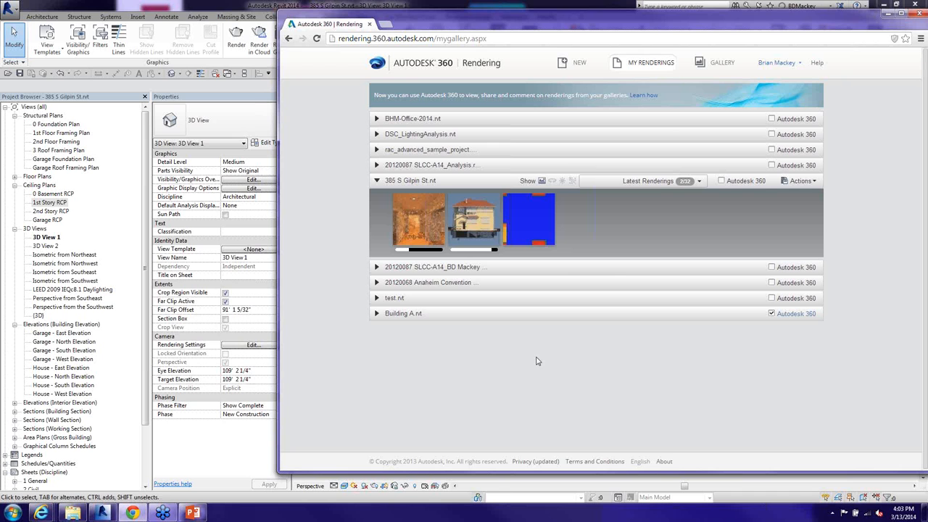
Check the details of the 3D View 2 rendering and view it enlarged, with a brief look at the blue daylighting rendering.
{"action": "mouse_move", "coordinate": [438, 227]}
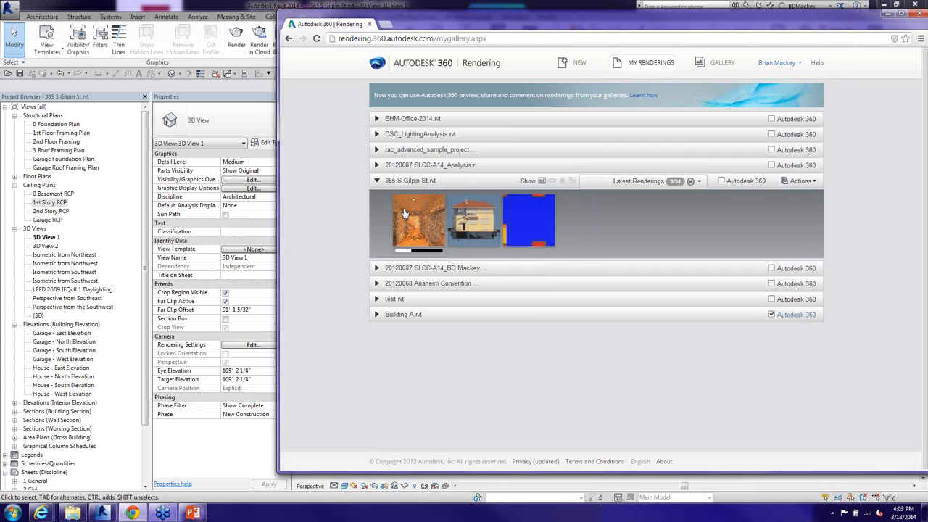
{"action": "mouse_move", "coordinate": [408, 219]}
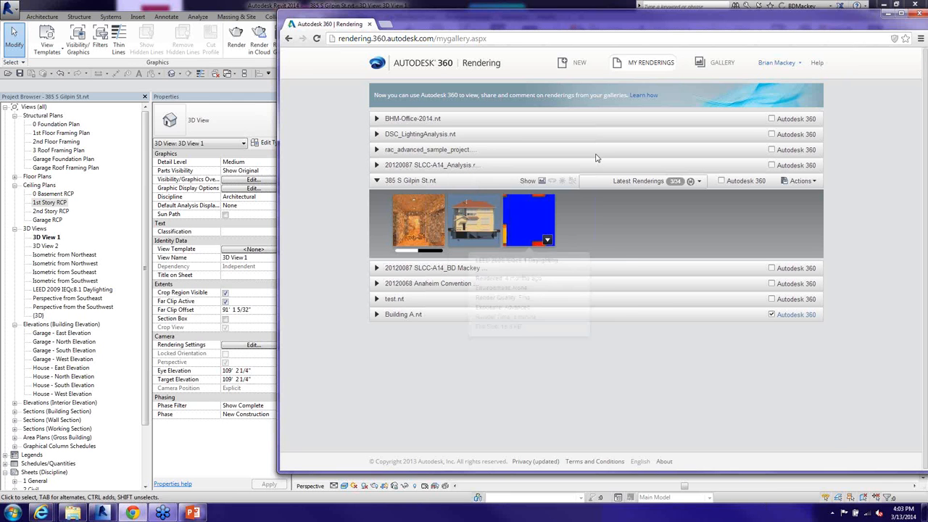
{"action": "mouse_move", "coordinate": [473, 232]}
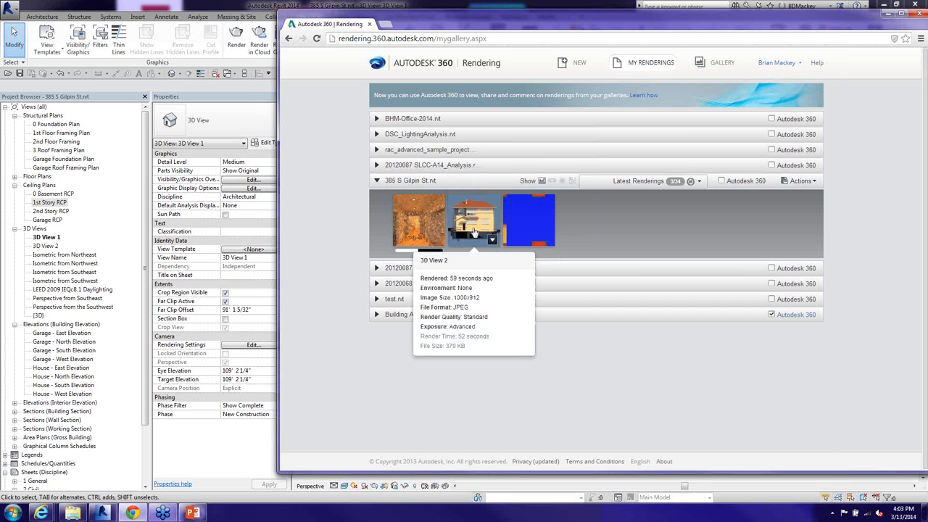
{"action": "left_click", "coordinate": [473, 232]}
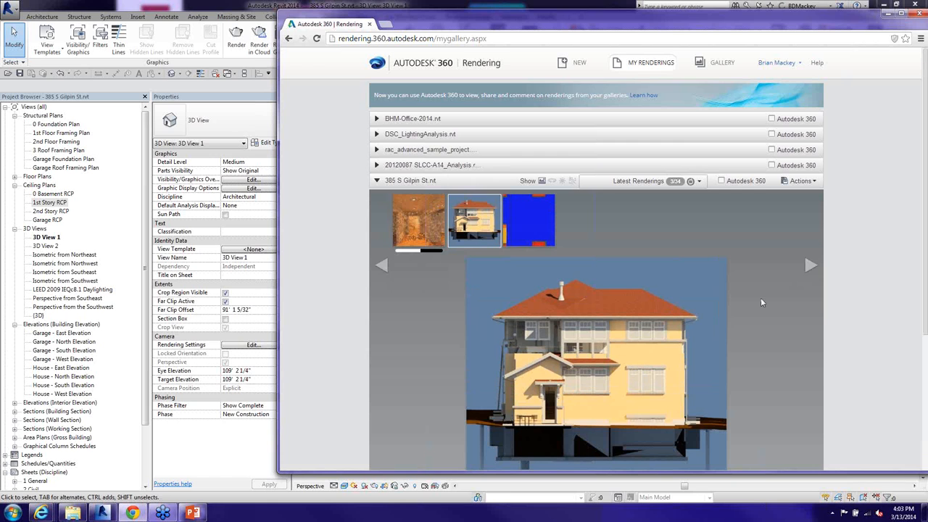
{"action": "scroll", "coordinate": [733, 307], "scroll_direction": "down", "scroll_amount": 3}
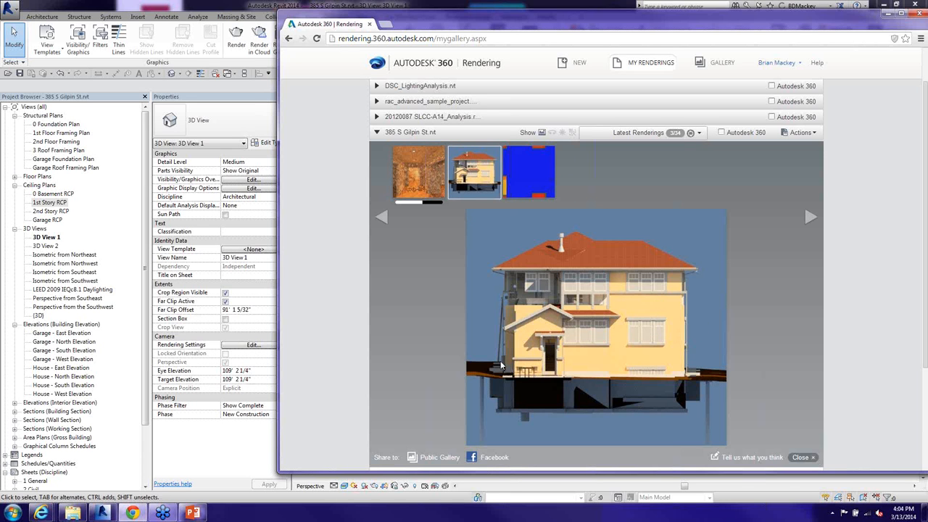
{"action": "left_click", "coordinate": [517, 182]}
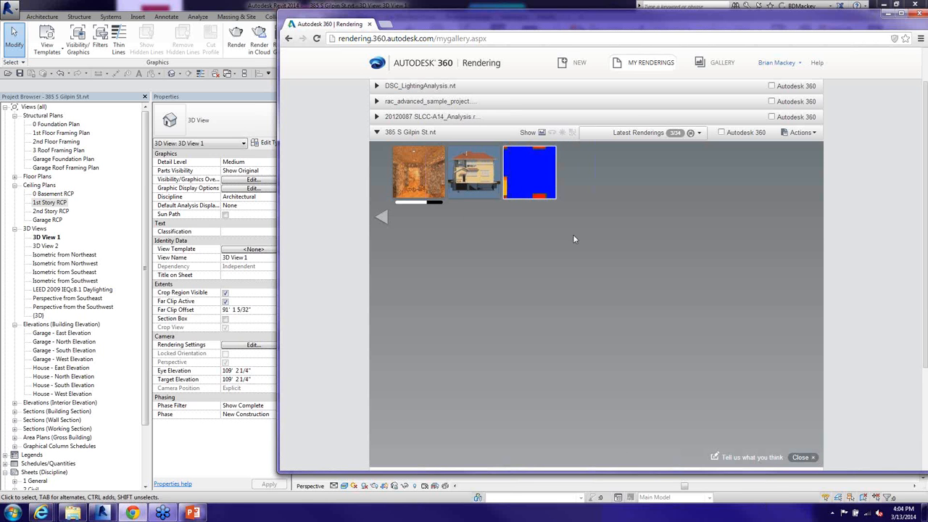
{"action": "left_click", "coordinate": [483, 182]}
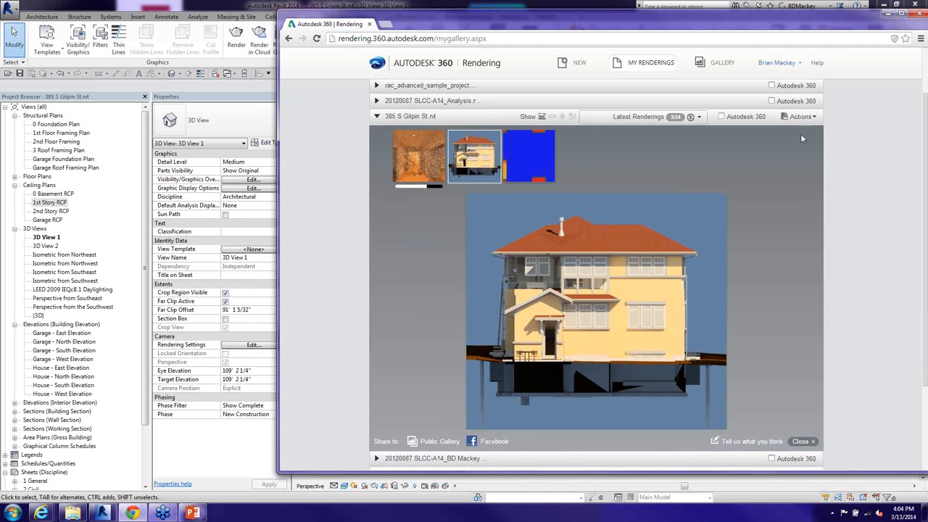
Examine the project's available actions and the Adjust Exposure settings of the 3D View 2 rendering.
{"action": "left_click", "coordinate": [814, 118]}
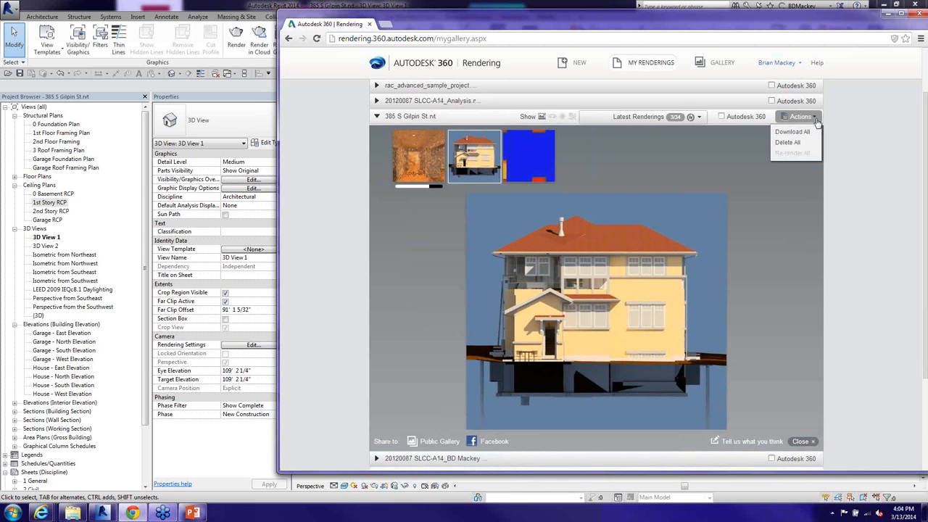
{"action": "left_click", "coordinate": [736, 152]}
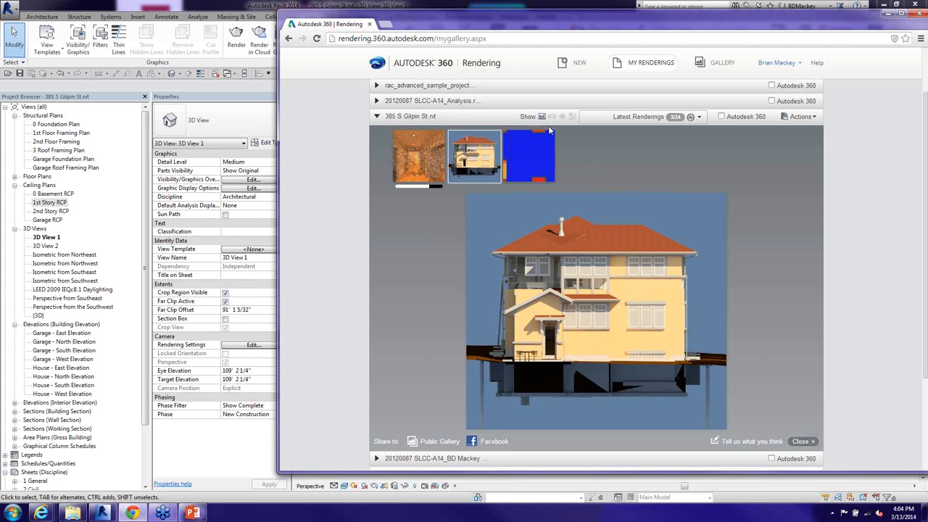
{"action": "right_click", "coordinate": [622, 229]}
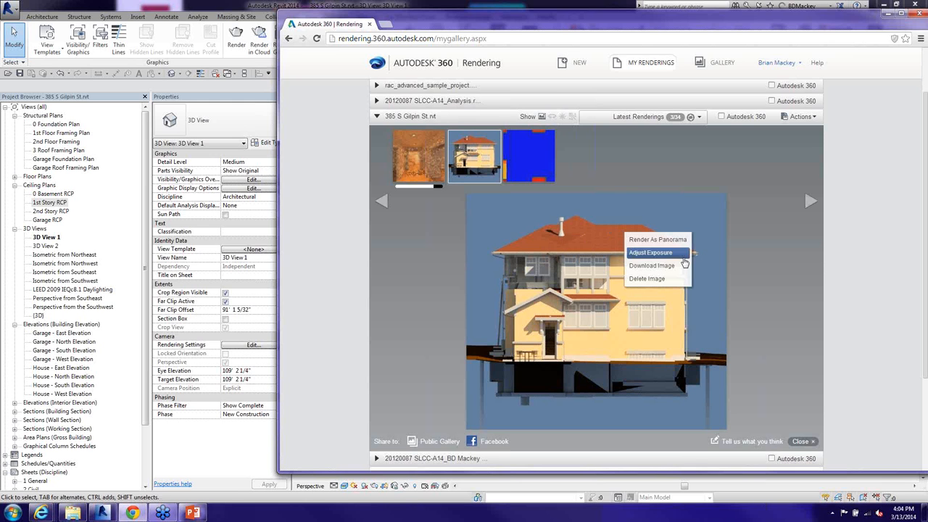
{"action": "left_click", "coordinate": [669, 254]}
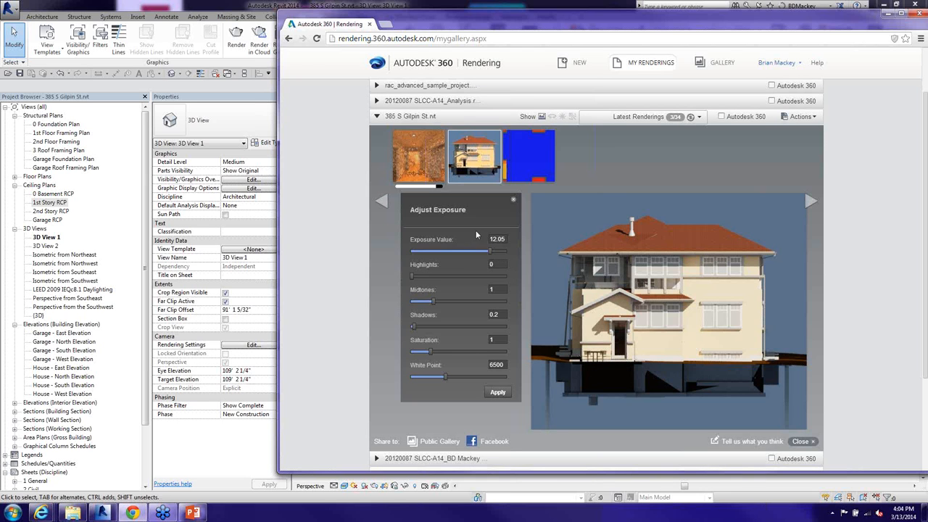
{"action": "left_click", "coordinate": [513, 200]}
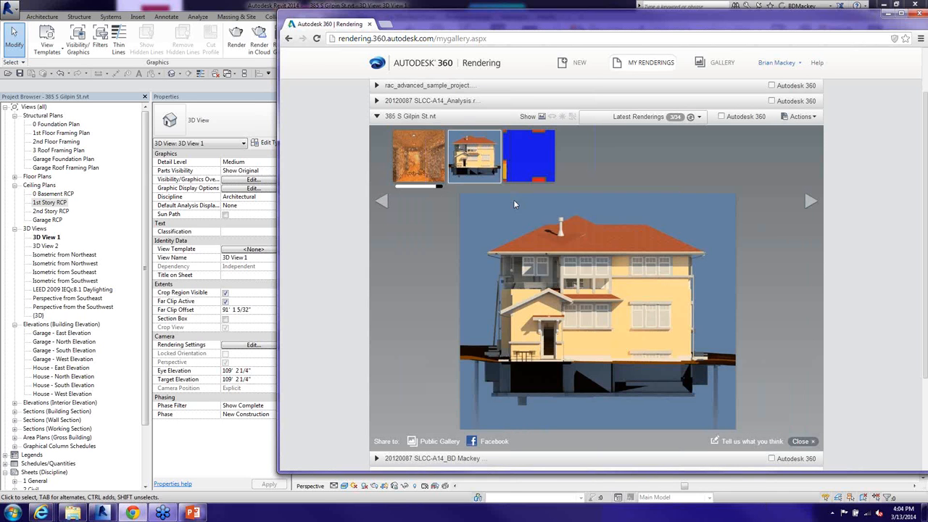
Try exposure value 11.72, midtones 0.59, shadows 0.82, saturation 0.36 and white point 7681 on the 3D View 2 rendering.
{"action": "right_click", "coordinate": [529, 220]}
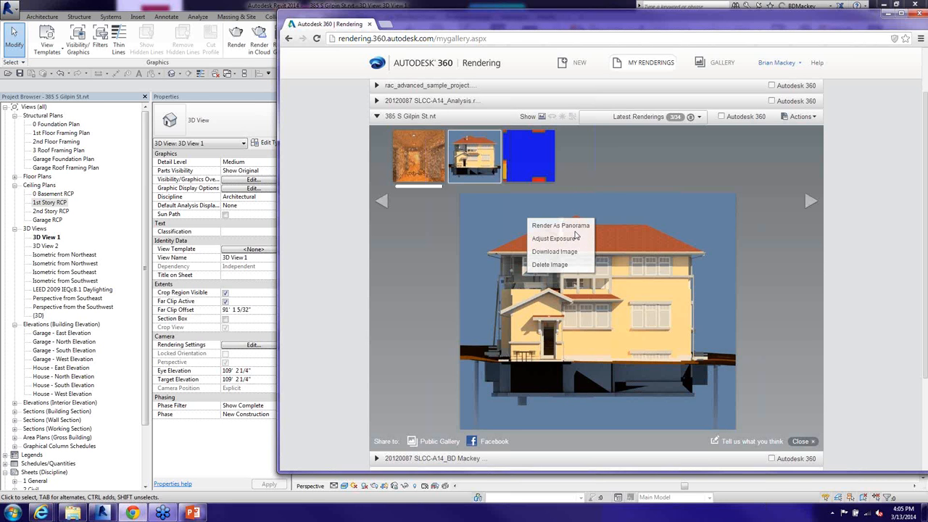
{"action": "left_click", "coordinate": [570, 240]}
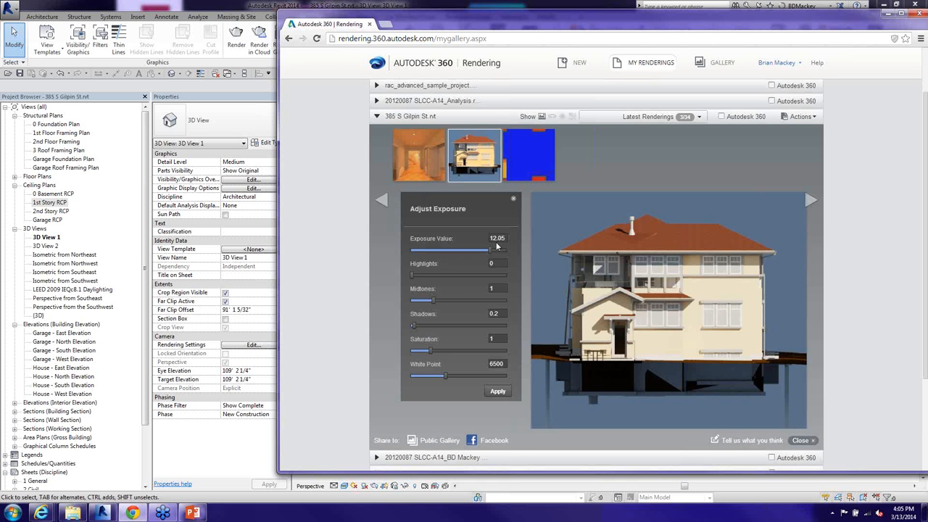
{"action": "mouse_move", "coordinate": [496, 248]}
{"action": "left_mouse_down"}
{"action": "mouse_move", "coordinate": [471, 254]}
{"action": "mouse_move", "coordinate": [506, 253]}
{"action": "mouse_move", "coordinate": [487, 254]}
{"action": "left_mouse_up"}
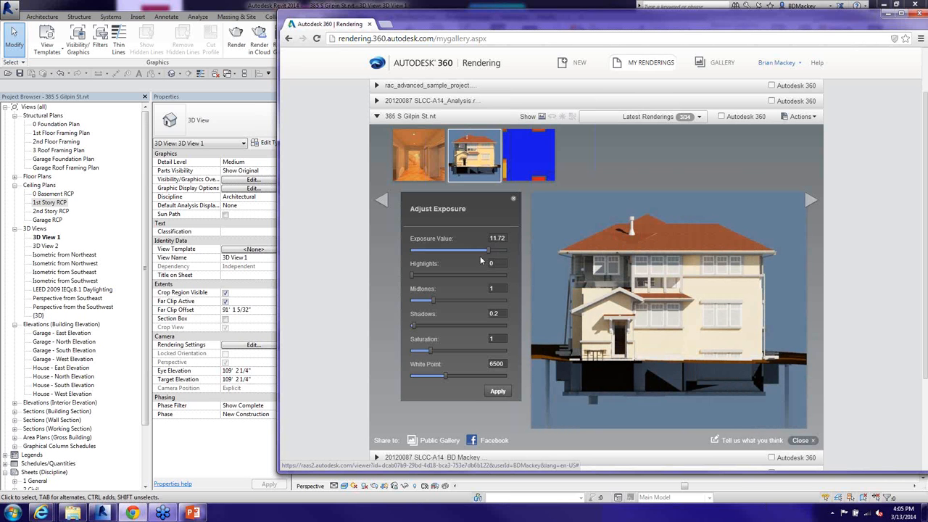
{"action": "left_click_drag", "start_coordinate": [413, 276], "coordinate": [453, 375]}
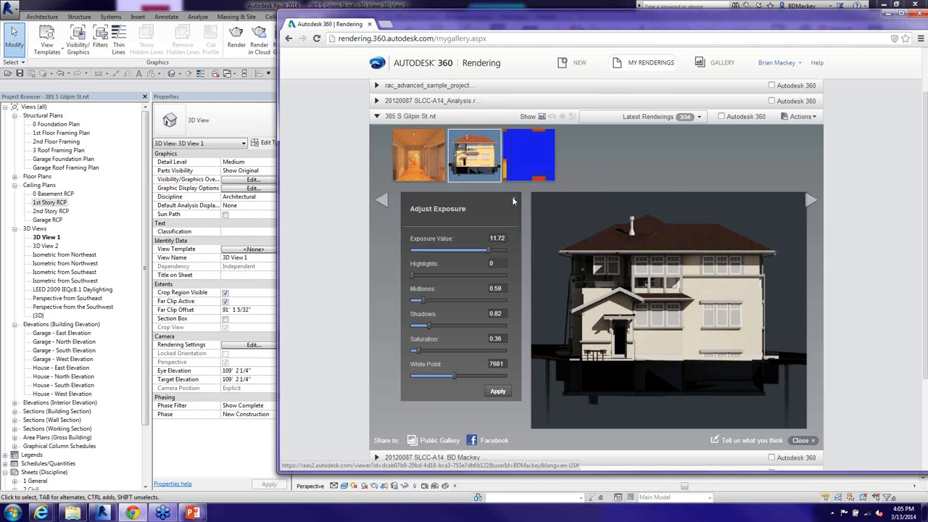
{"action": "left_click", "coordinate": [691, 290]}
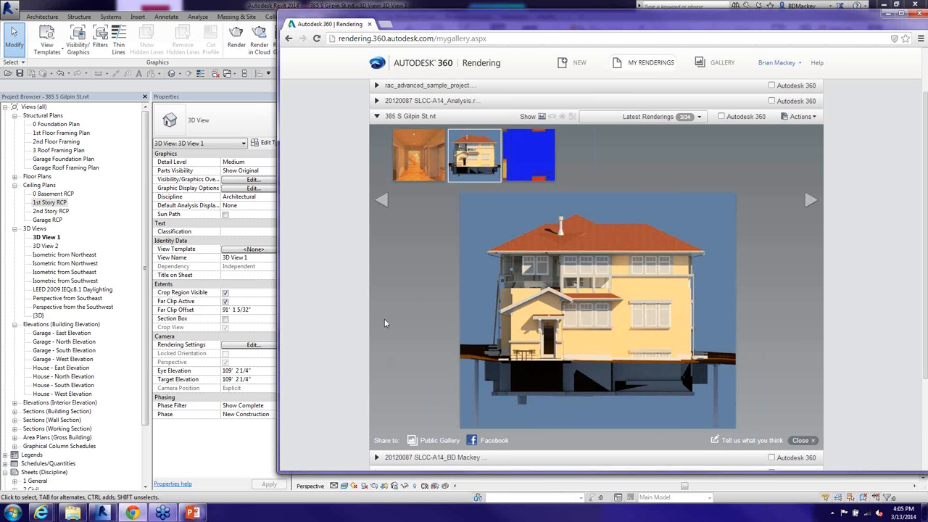
View the house's interior hallway rendering enlarged and check its Render As Panorama settings without starting a rendering.
{"action": "left_click", "coordinate": [418, 180]}
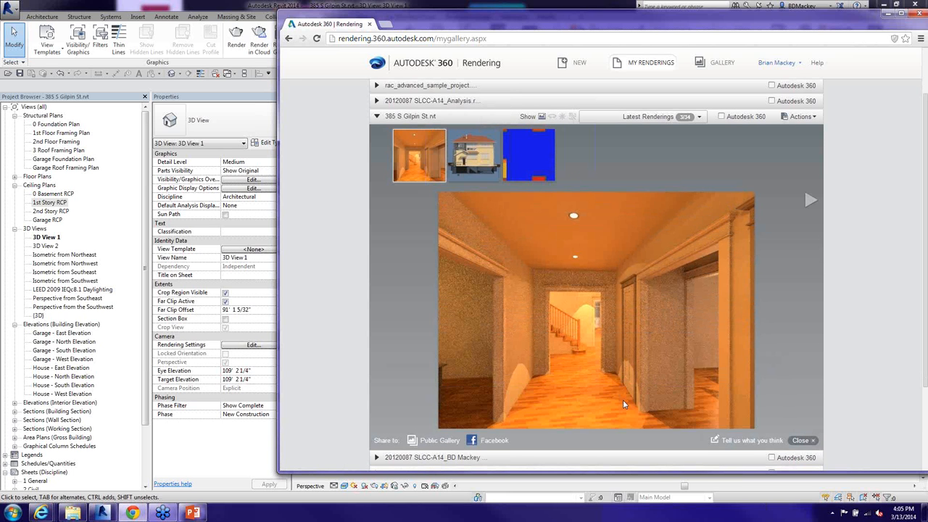
{"action": "right_click", "coordinate": [579, 350]}
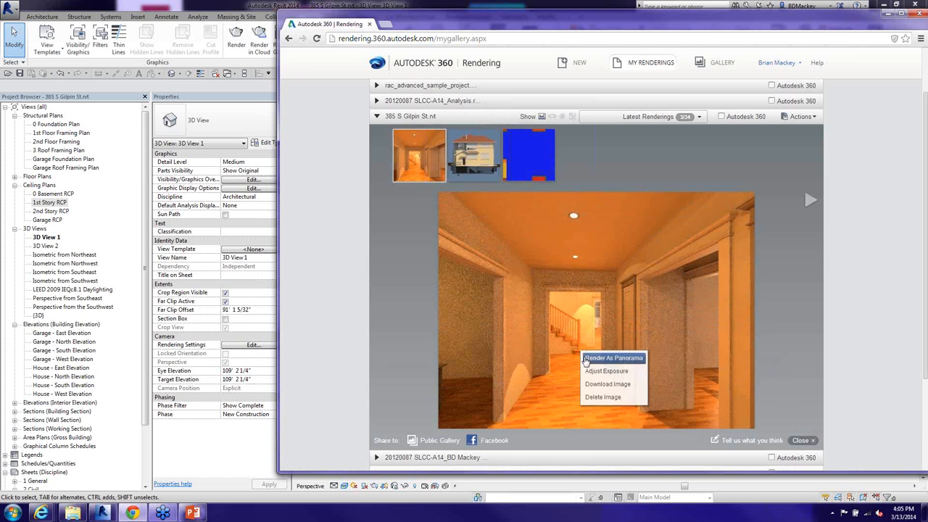
{"action": "left_click", "coordinate": [613, 358]}
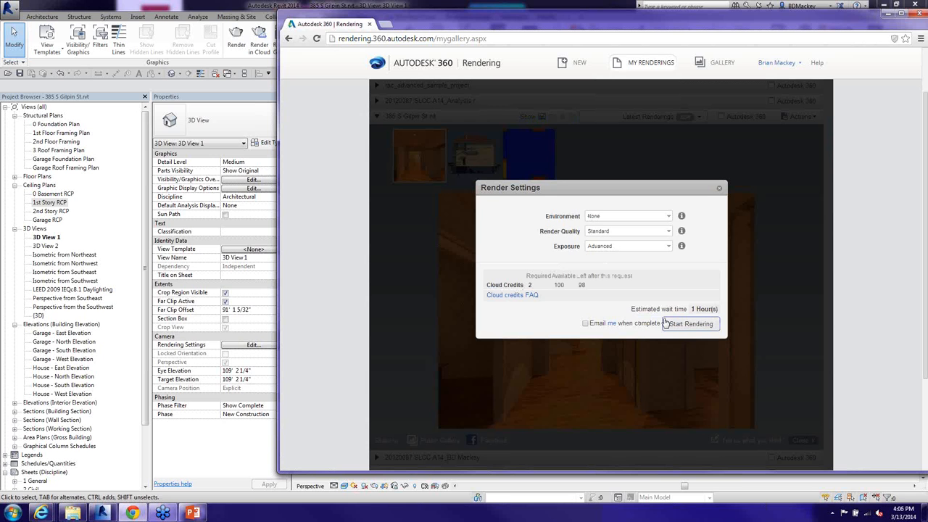
{"action": "left_click", "coordinate": [719, 190]}
{"action": "mouse_move", "coordinate": [468, 147]}
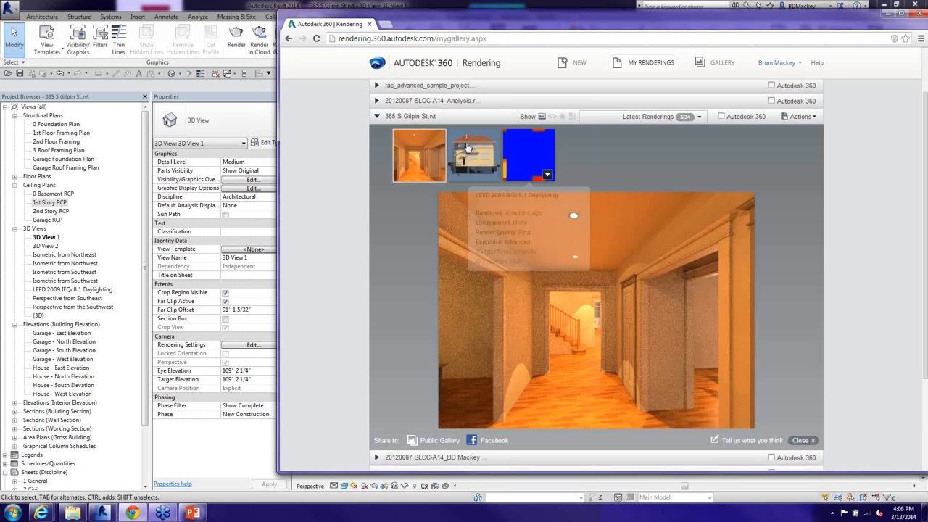
Collapse the house project, expand BHM-Office-2014.rvt and compare its Open Office lighting renderings and the railing view enlarged.
{"action": "left_click", "coordinate": [376, 116]}
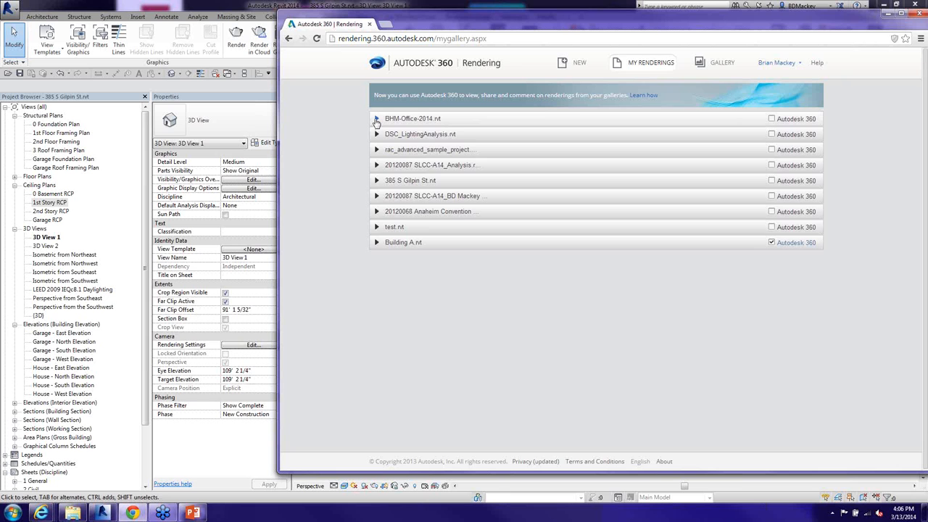
{"action": "left_click", "coordinate": [376, 119]}
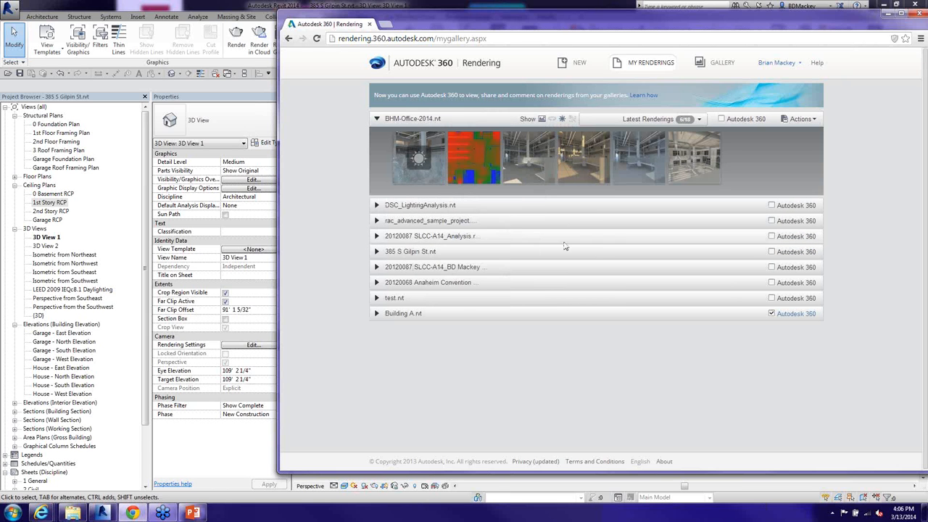
{"action": "mouse_move", "coordinate": [533, 170]}
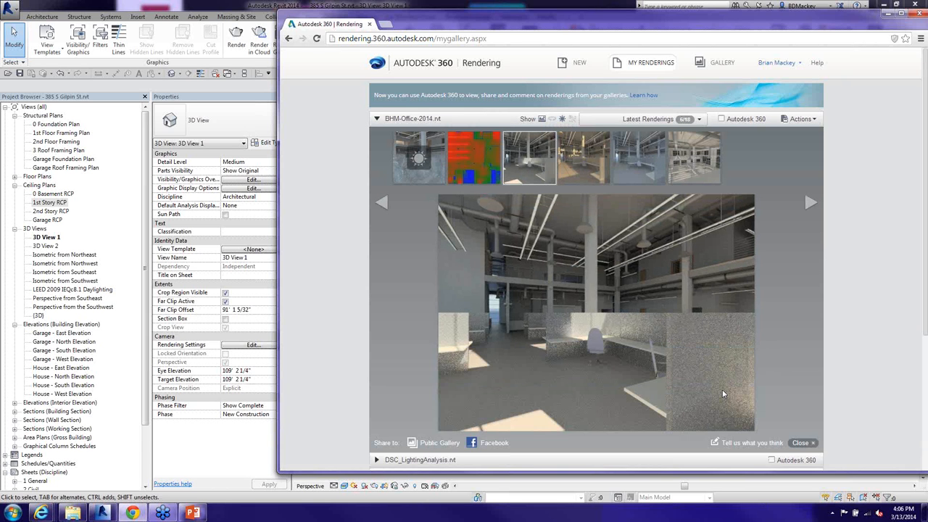
{"action": "left_click", "coordinate": [584, 163]}
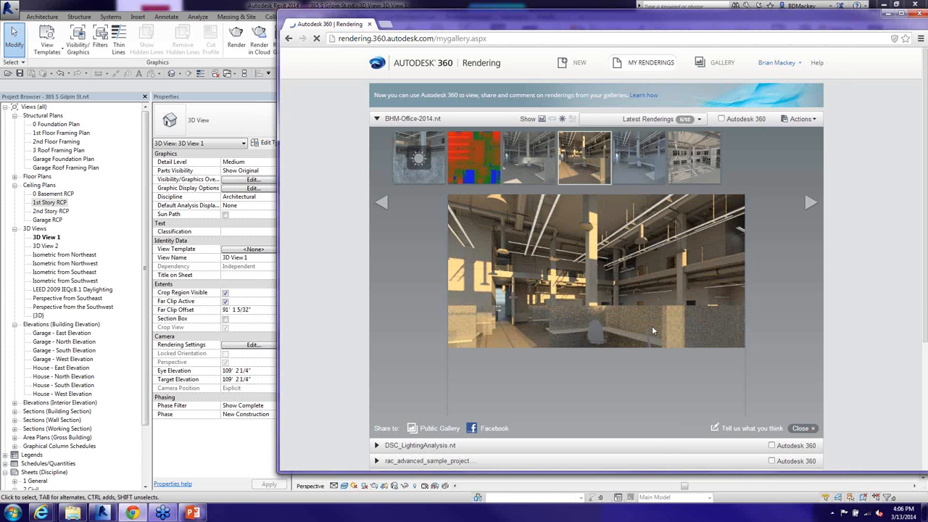
{"action": "mouse_move", "coordinate": [538, 162]}
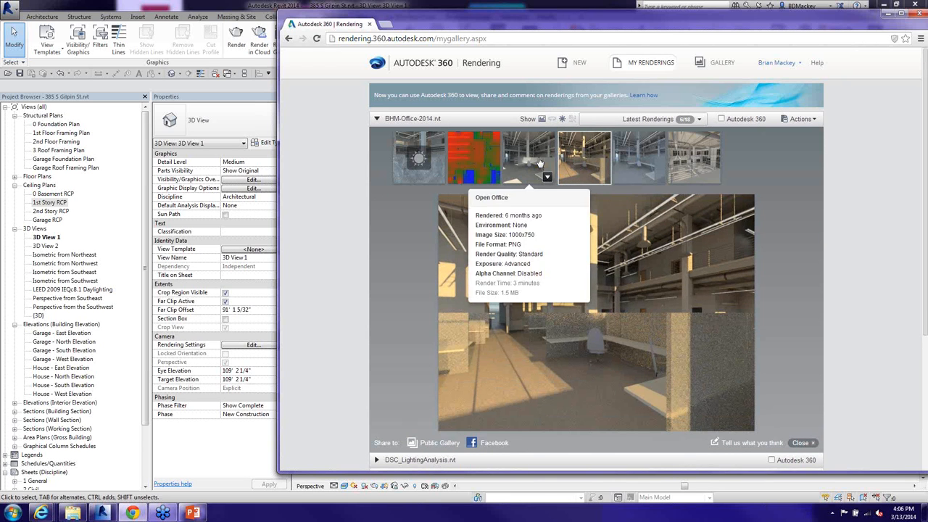
{"action": "left_click", "coordinate": [635, 166]}
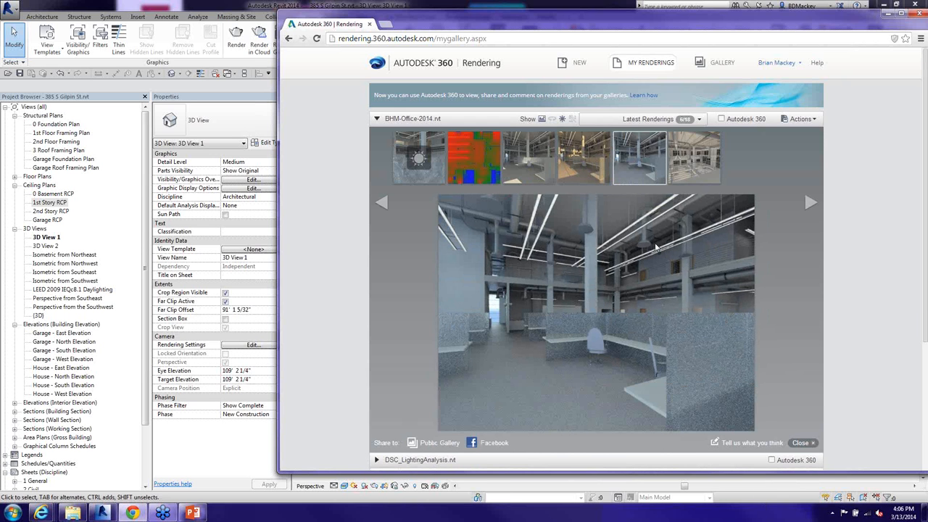
{"action": "left_click", "coordinate": [695, 157]}
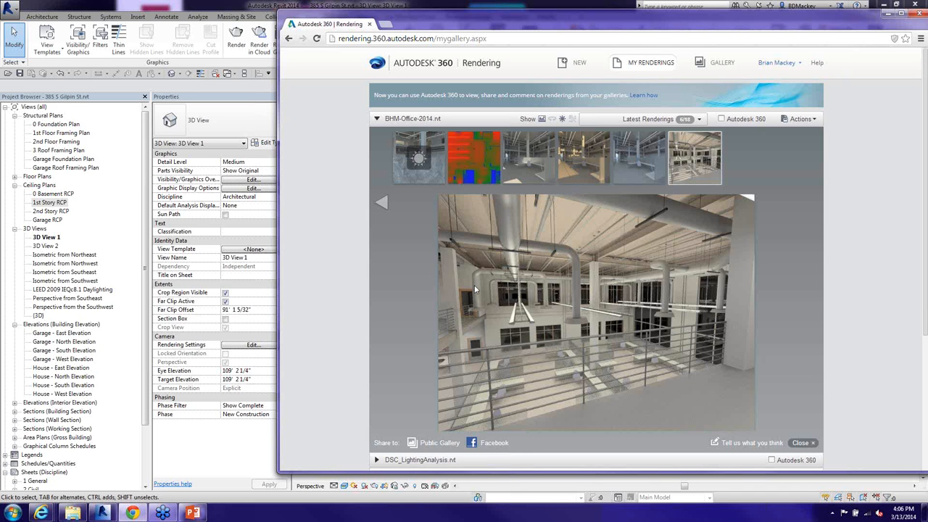
{"action": "mouse_move", "coordinate": [705, 158]}
Switch to the PowerPoint slide show with the closing Thank You slide.
{"action": "left_click", "coordinate": [195, 514]}
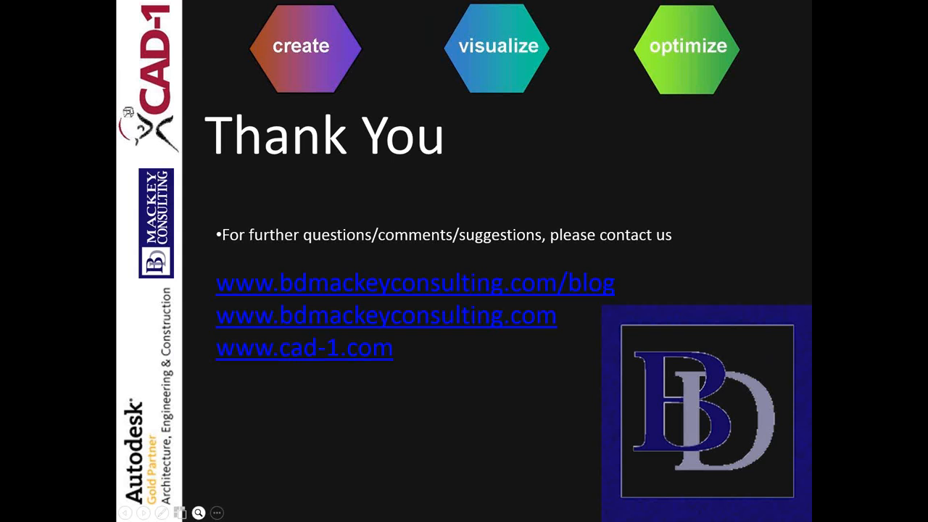